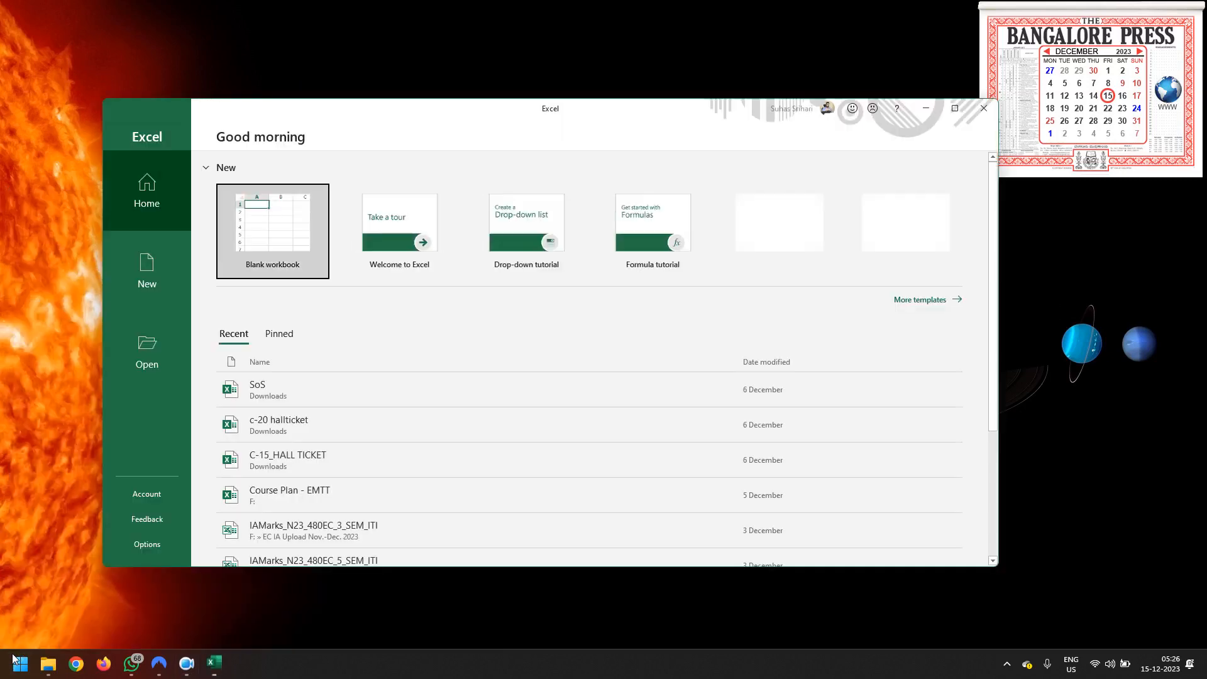
# Create a blank workbook in a maximized window and enter the headers Sl., Name, Marks_S1 and Marks_S2 in A1:D1
pyautogui.click(270, 243)
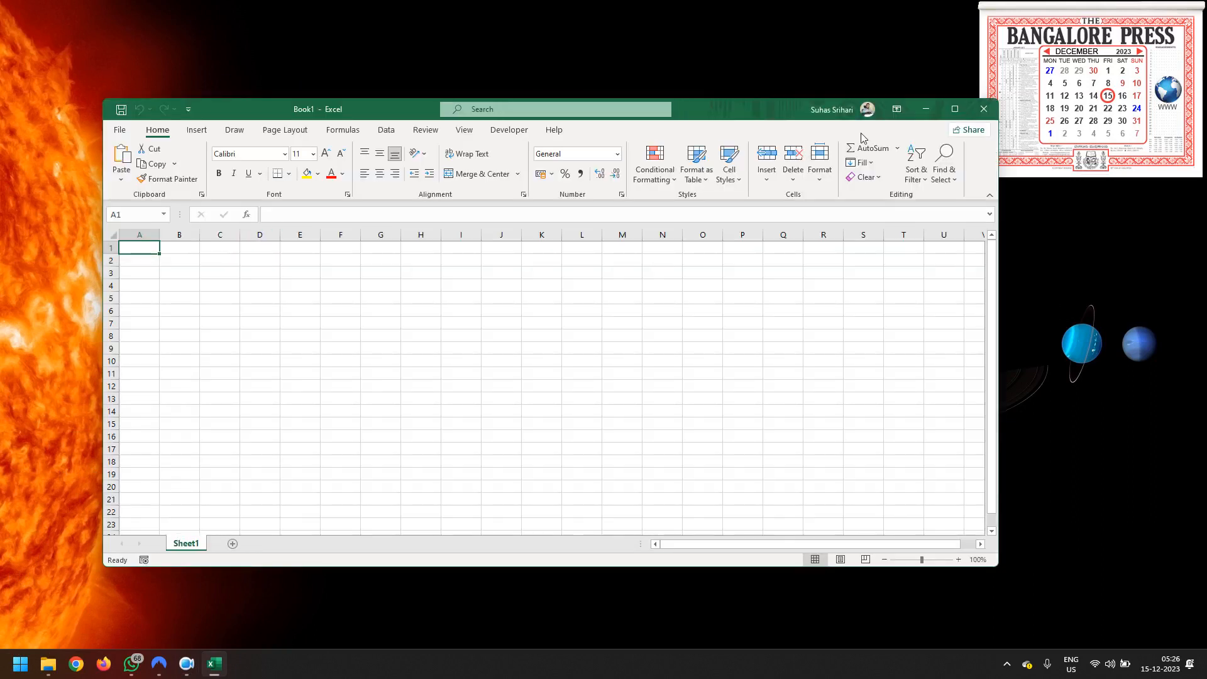
pyautogui.click(949, 109)
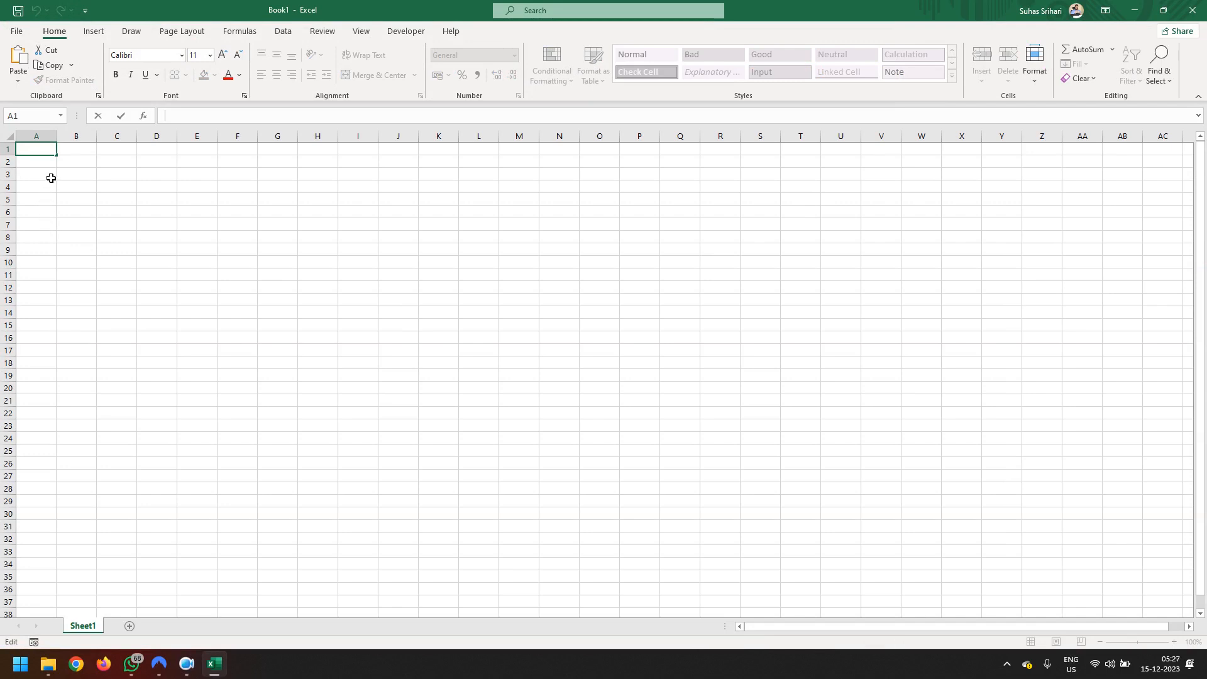
pyautogui.write('Sl.')
pyautogui.click(81, 152)
pyautogui.write('Name')
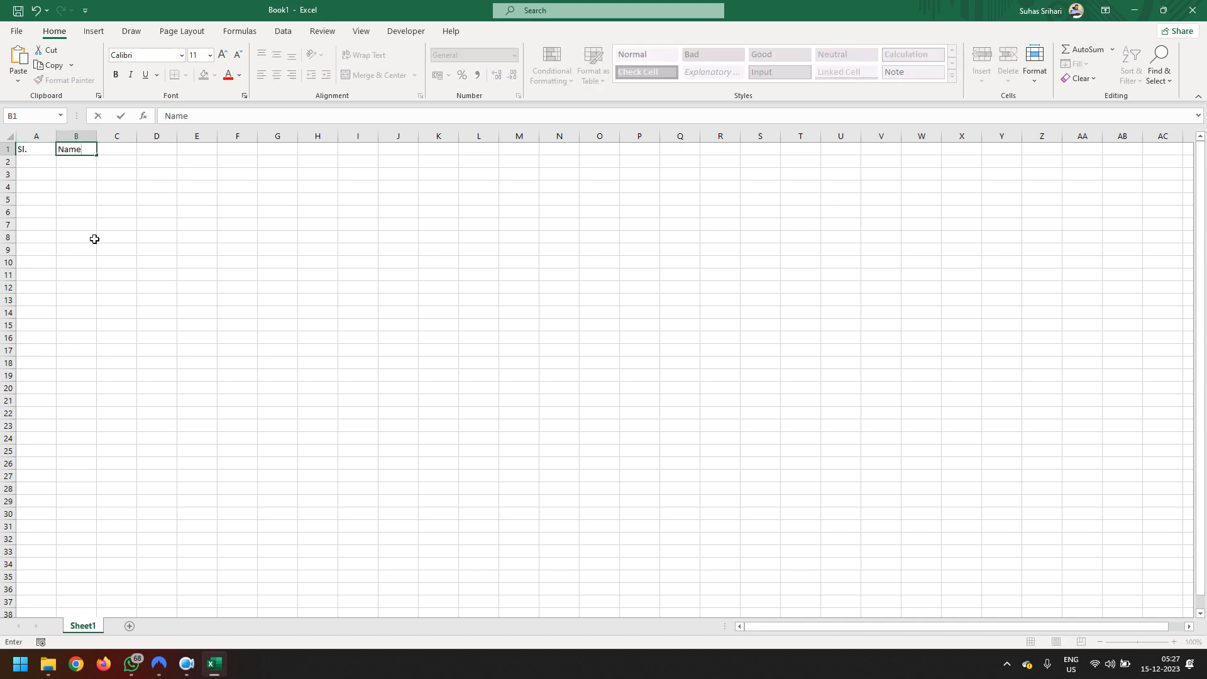
pyautogui.press('Tab')
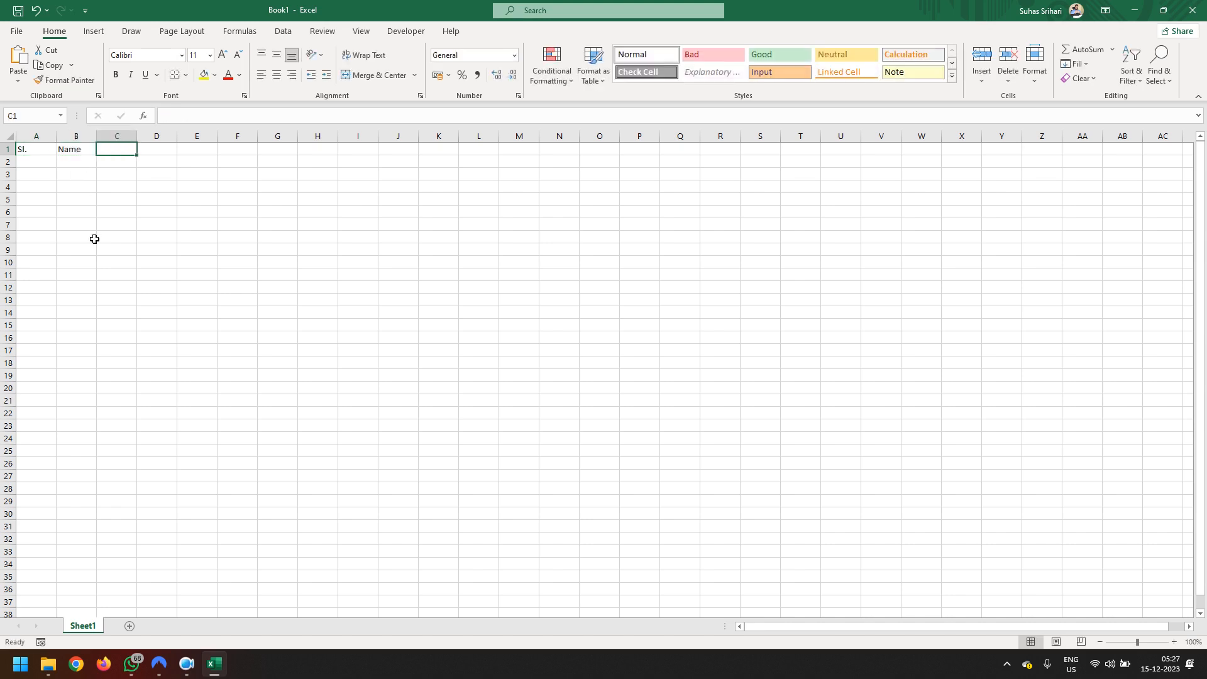
pyautogui.write('Mar')
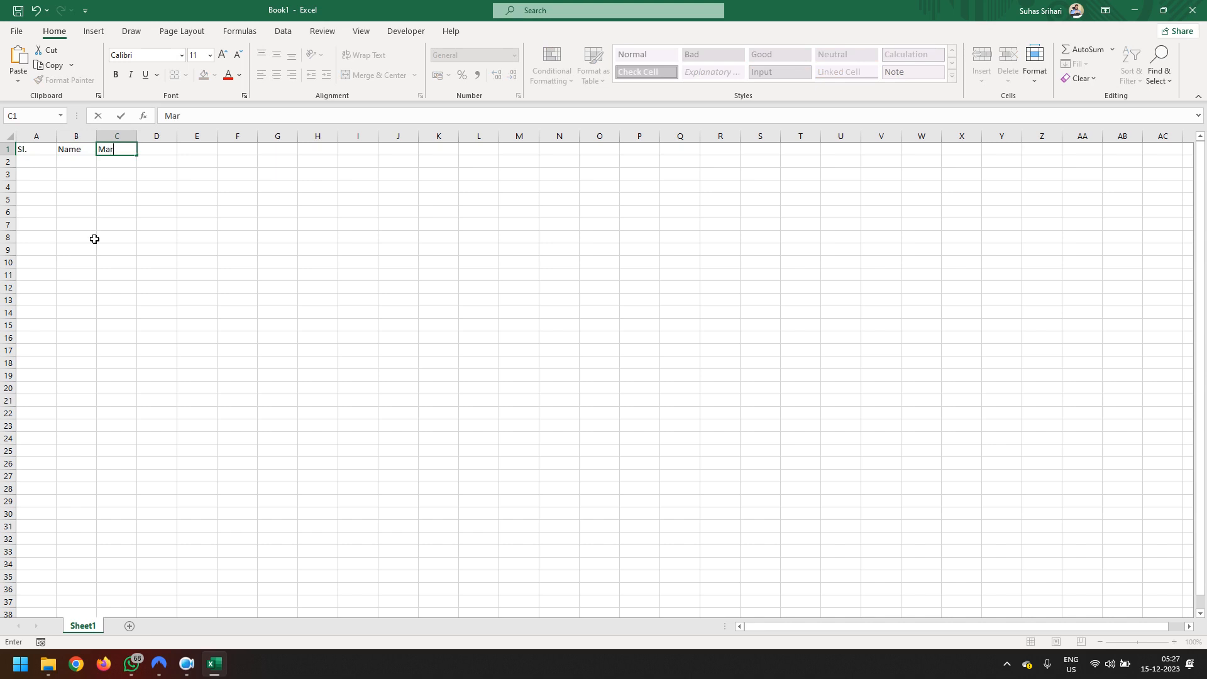
pyautogui.write('ks_S1')
pyautogui.press('Tab')
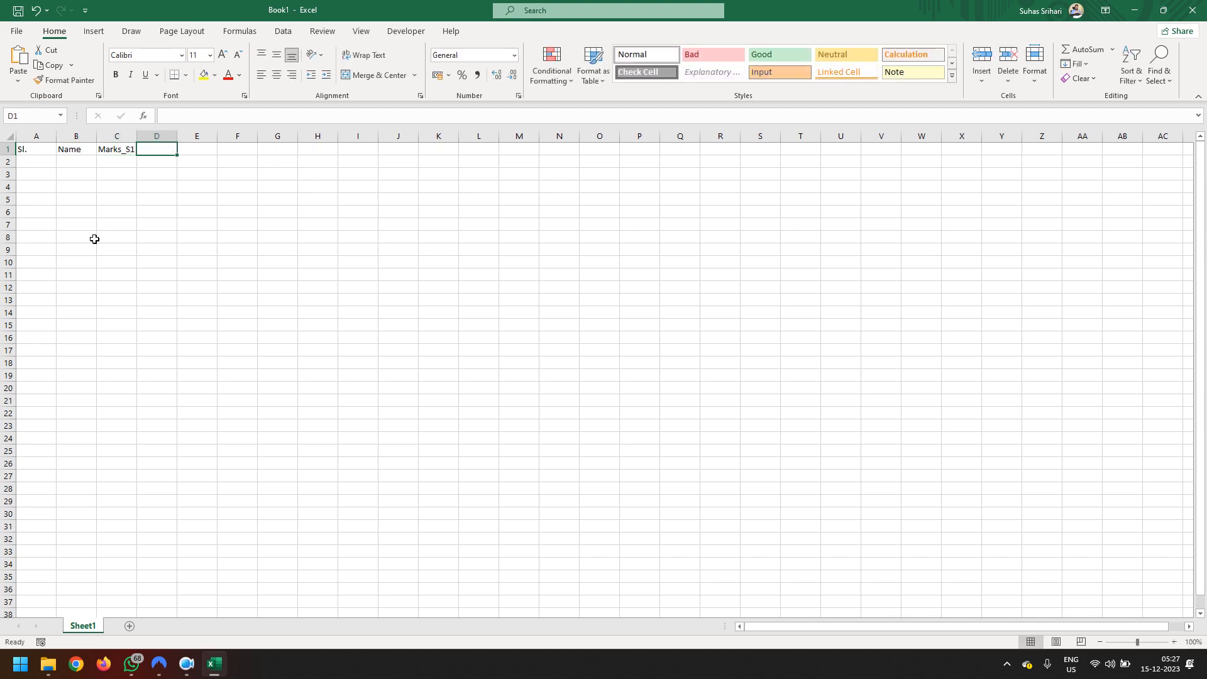
pyautogui.write('Mar')
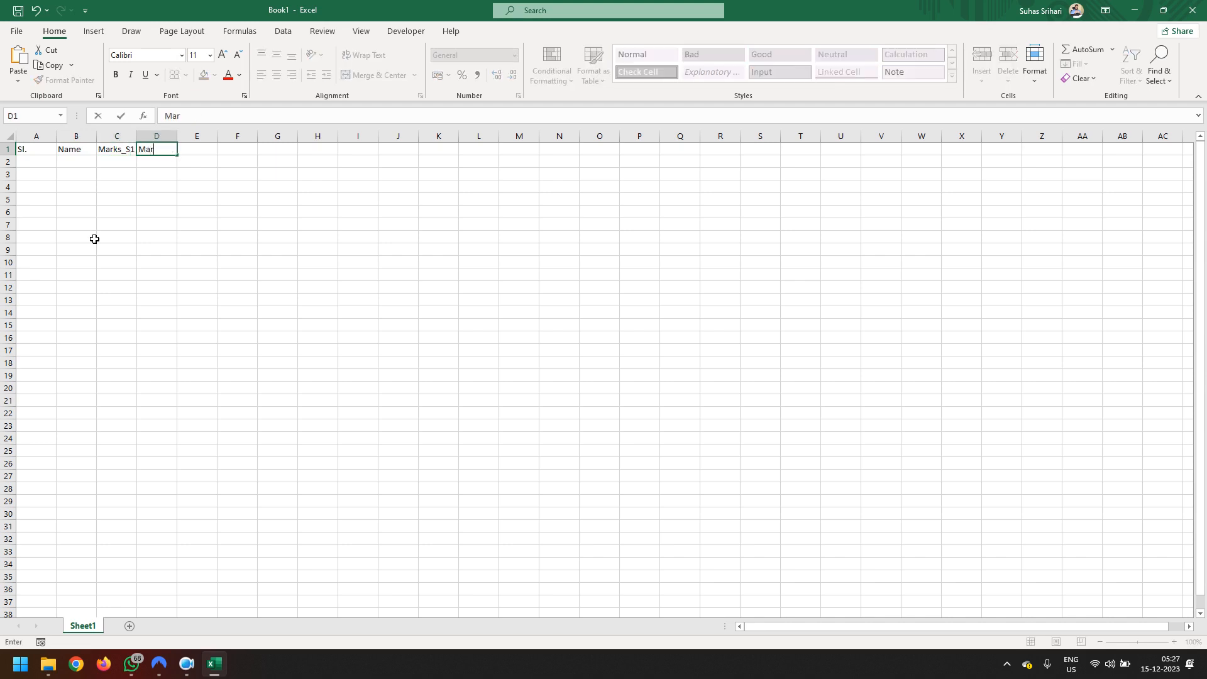
pyautogui.write('ks_S2')
pyautogui.click(157, 237)
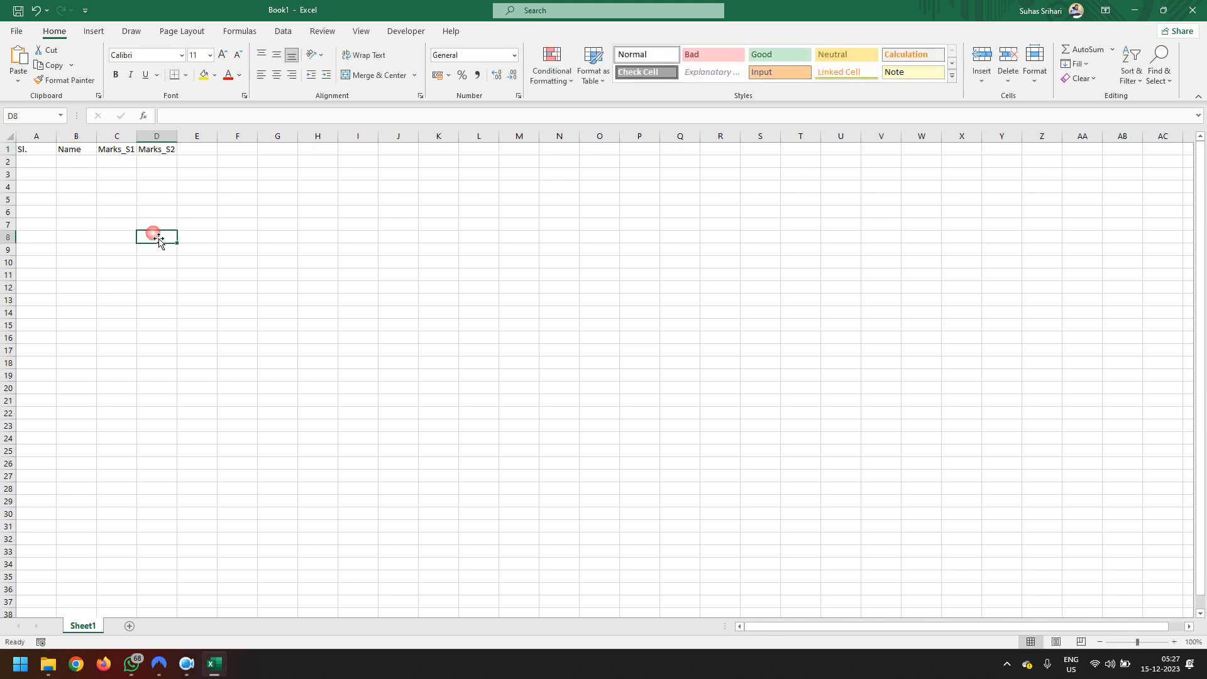
# Center the header cells A1:D1 both vertically and horizontally
pyautogui.moveTo(30, 151); pyautogui.dragTo(149, 153)
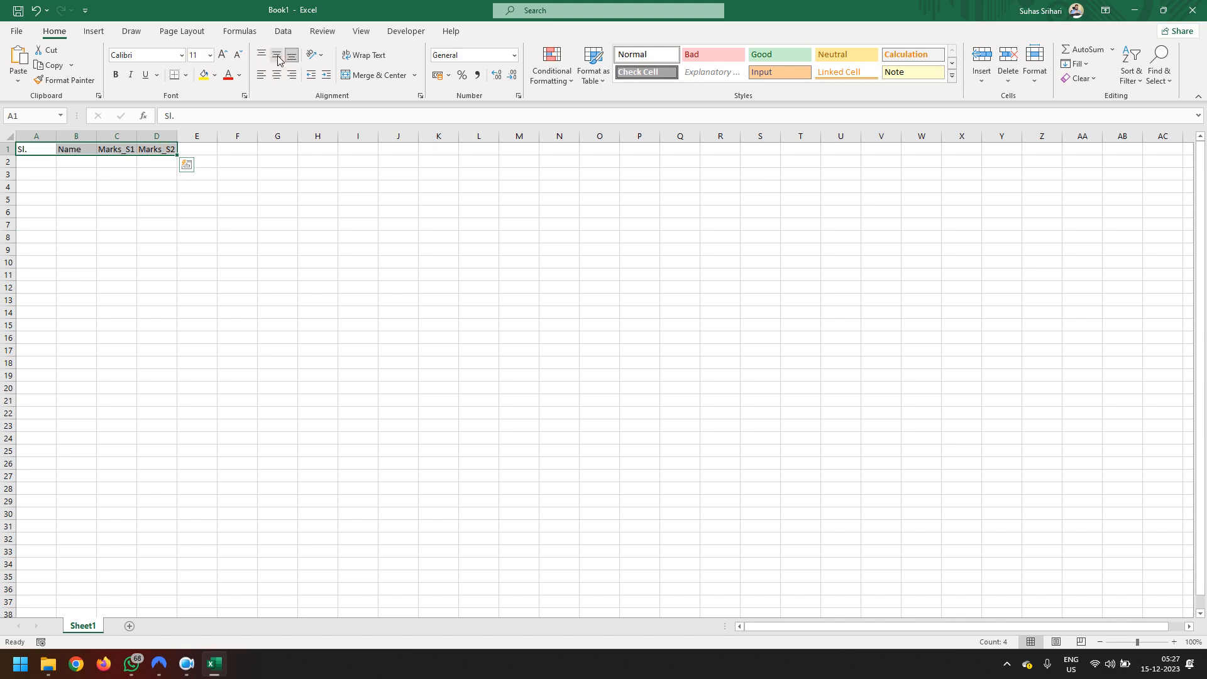
pyautogui.click(277, 56)
pyautogui.click(277, 75)
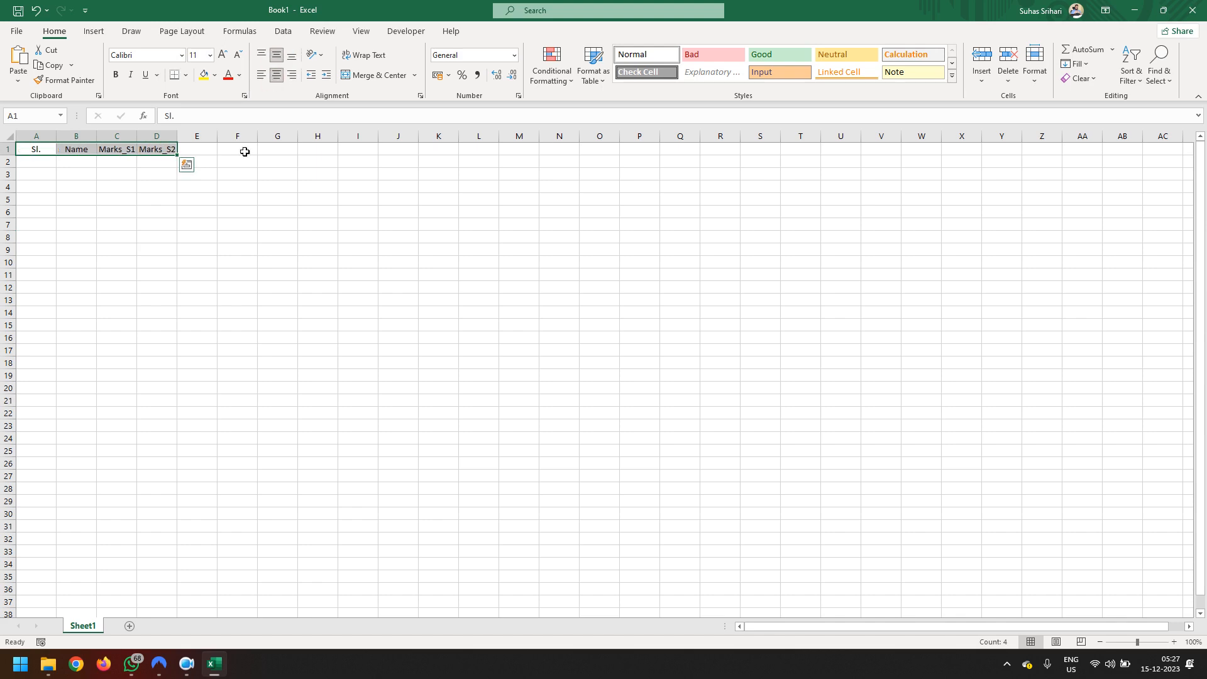
pyautogui.click(155, 213)
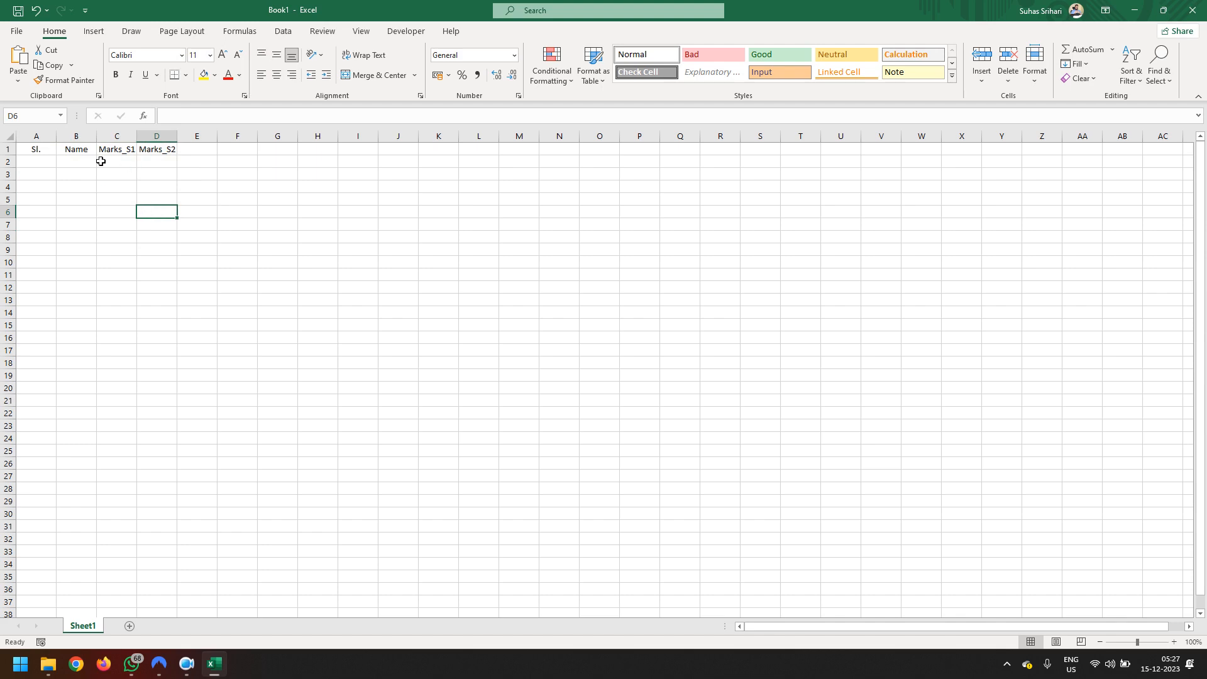
# Enter the first student record with 1 in A2 and Student_01 in B2
pyautogui.click(51, 162)
pyautogui.write('1')
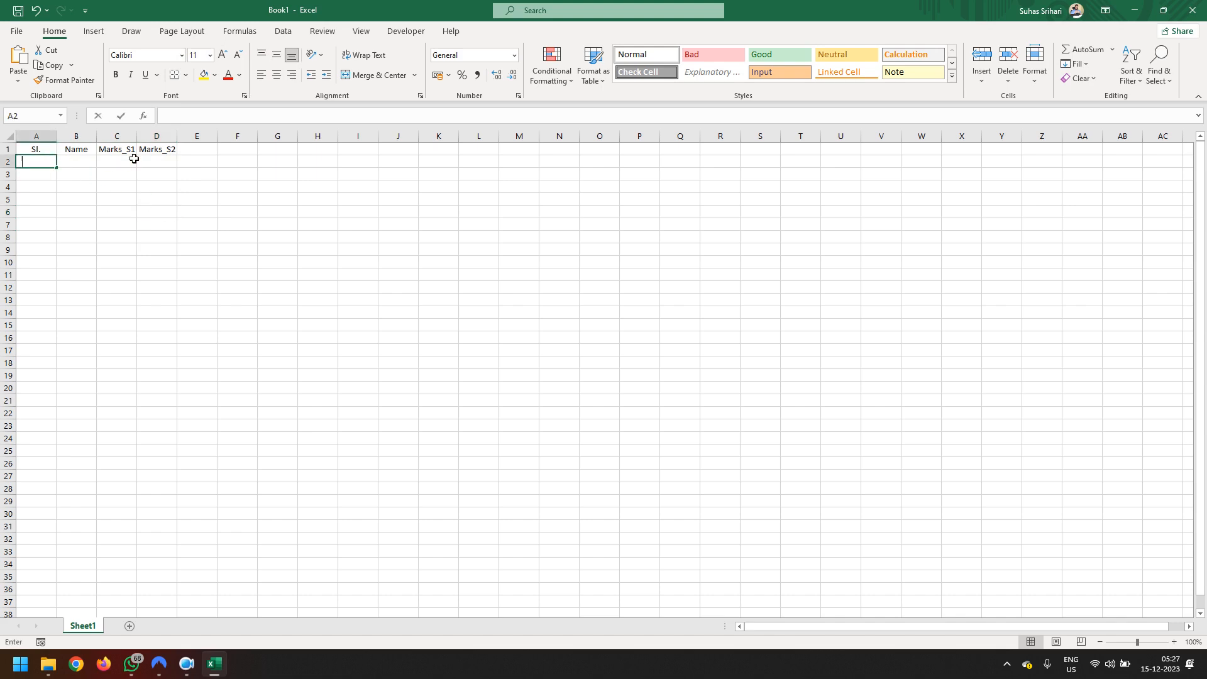
pyautogui.press('Tab')
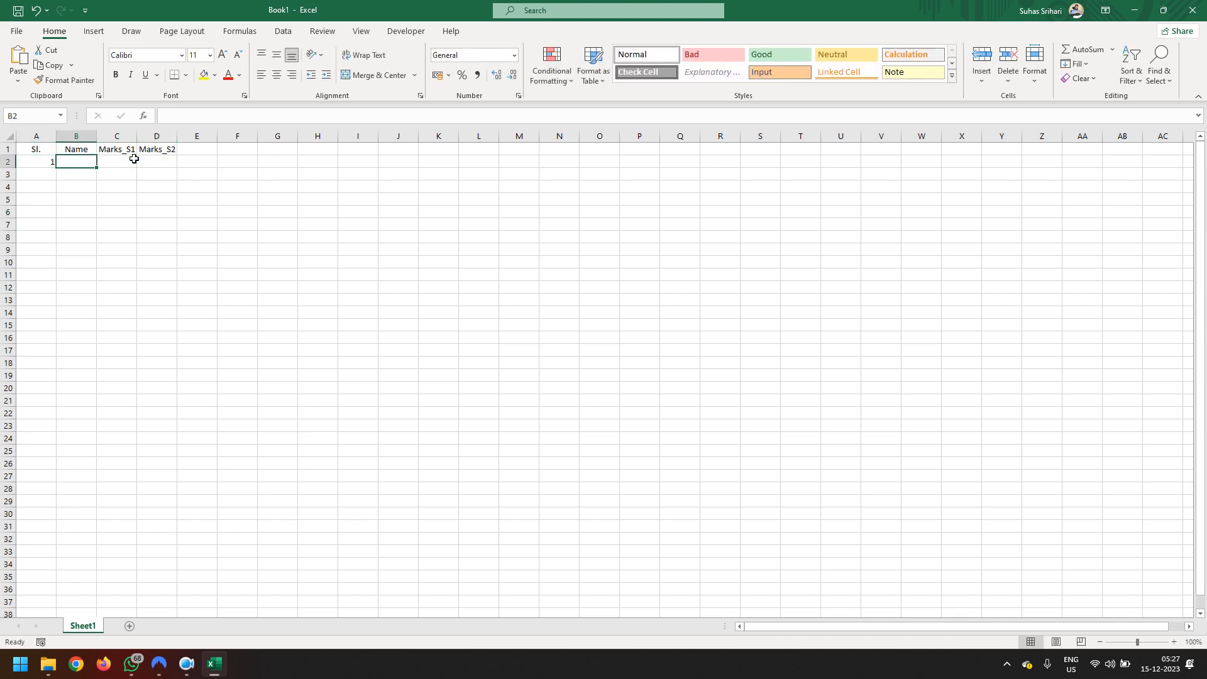
pyautogui.write('Student')
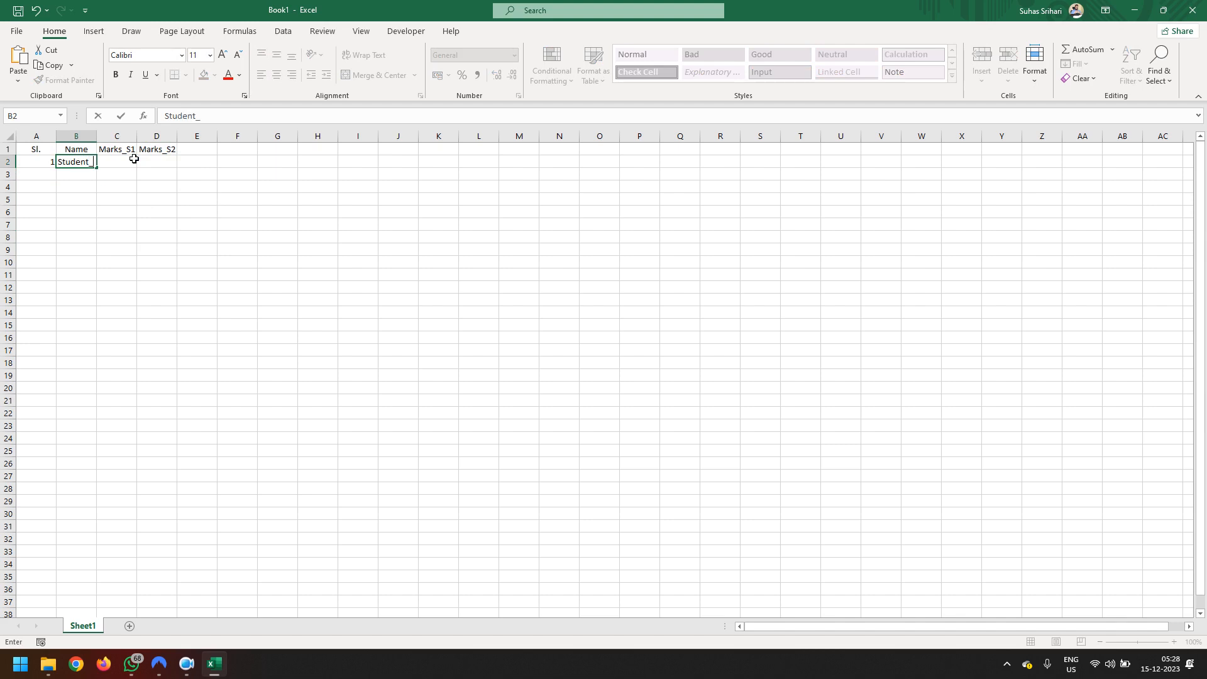
pyautogui.write('_01')
pyautogui.click(133, 159)
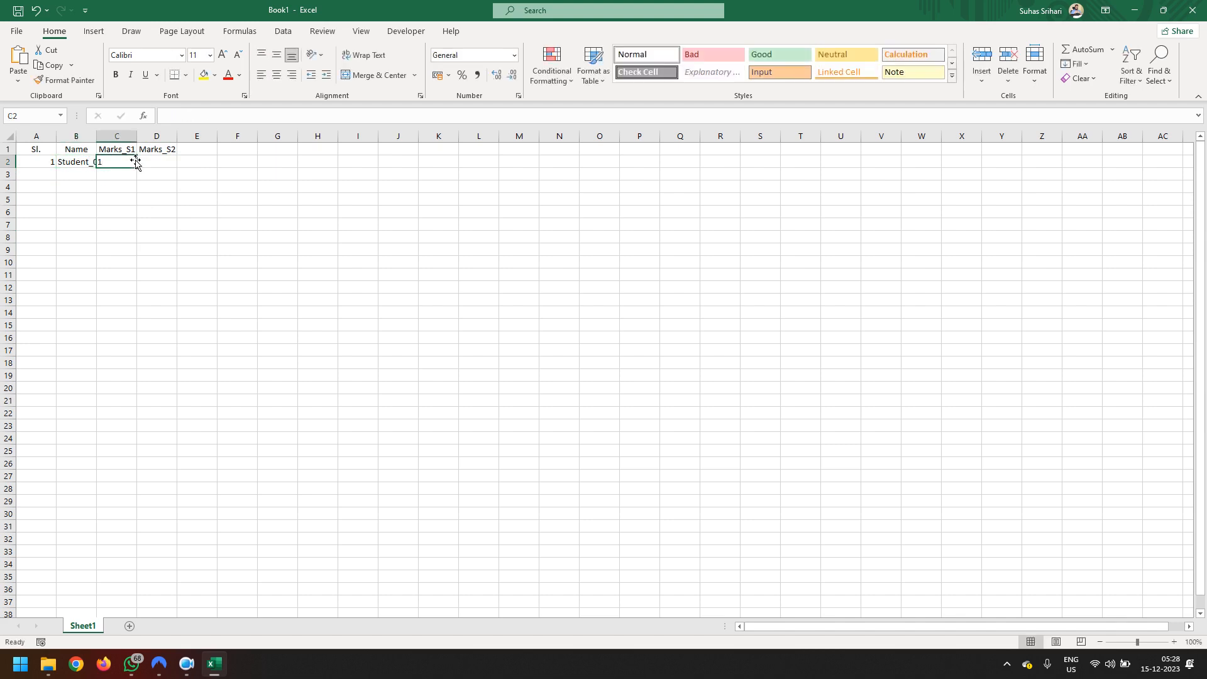
# Enter =RANDBETWEEN(0,100) in C2 for the marks and fill the formula across to D2
pyautogui.write('=')
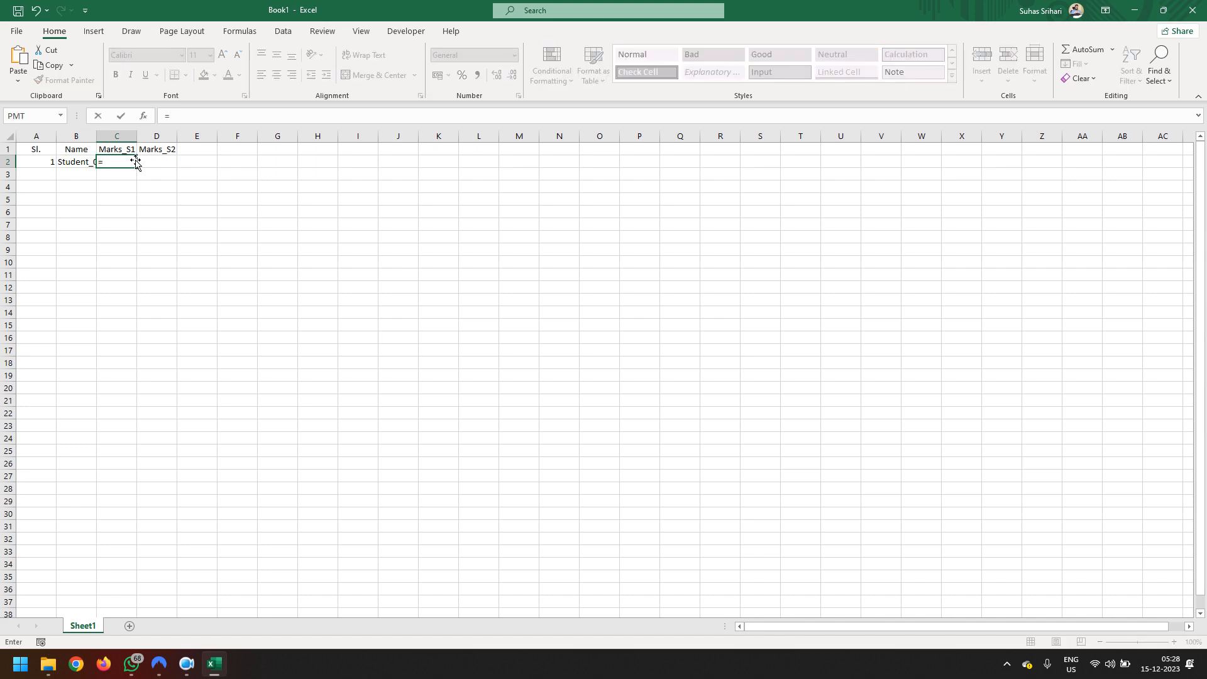
pyautogui.write('rand')
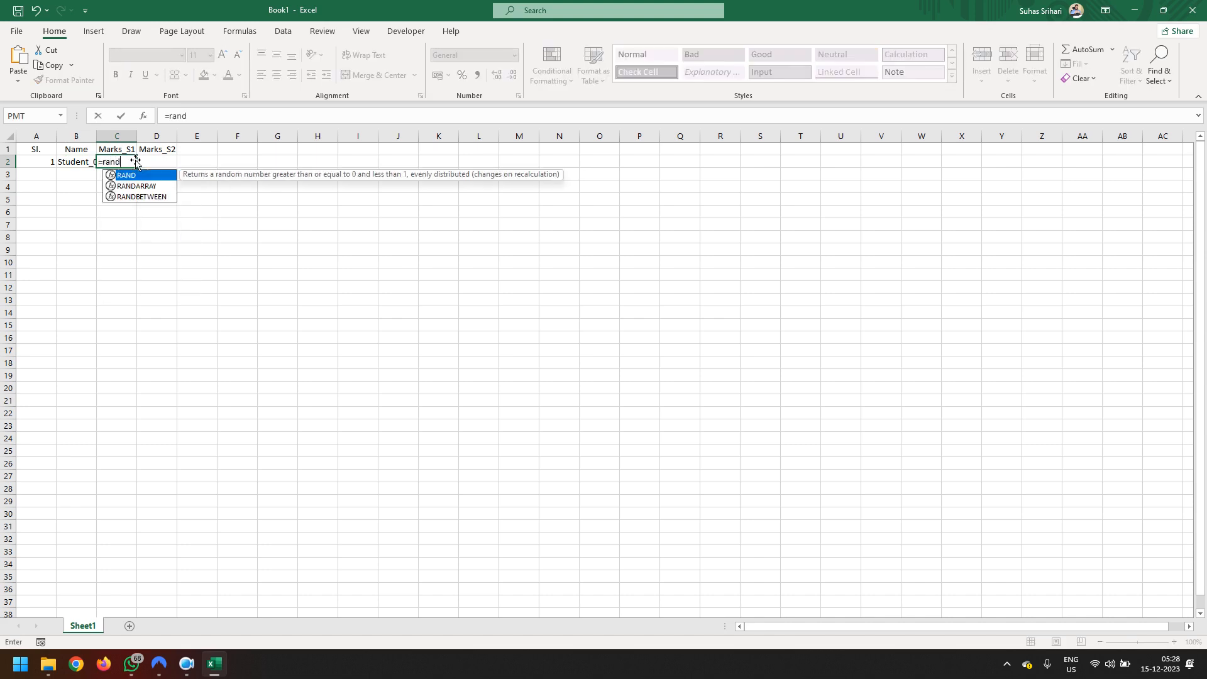
pyautogui.write('b')
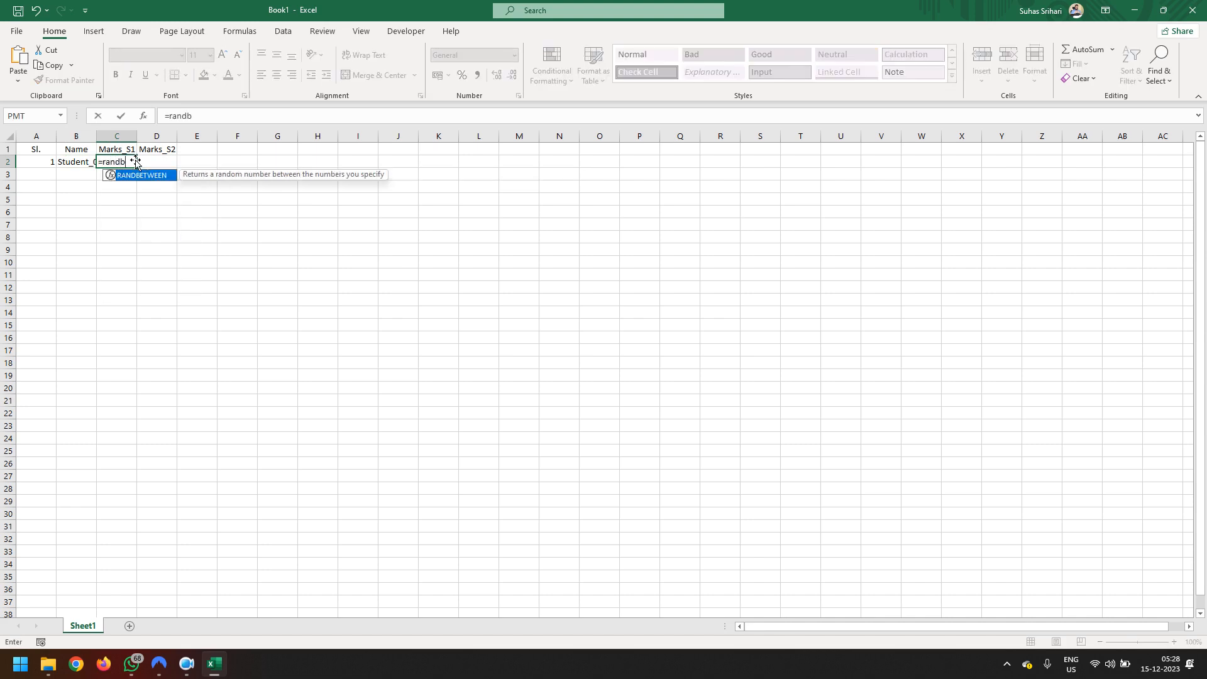
pyautogui.write('etween(')
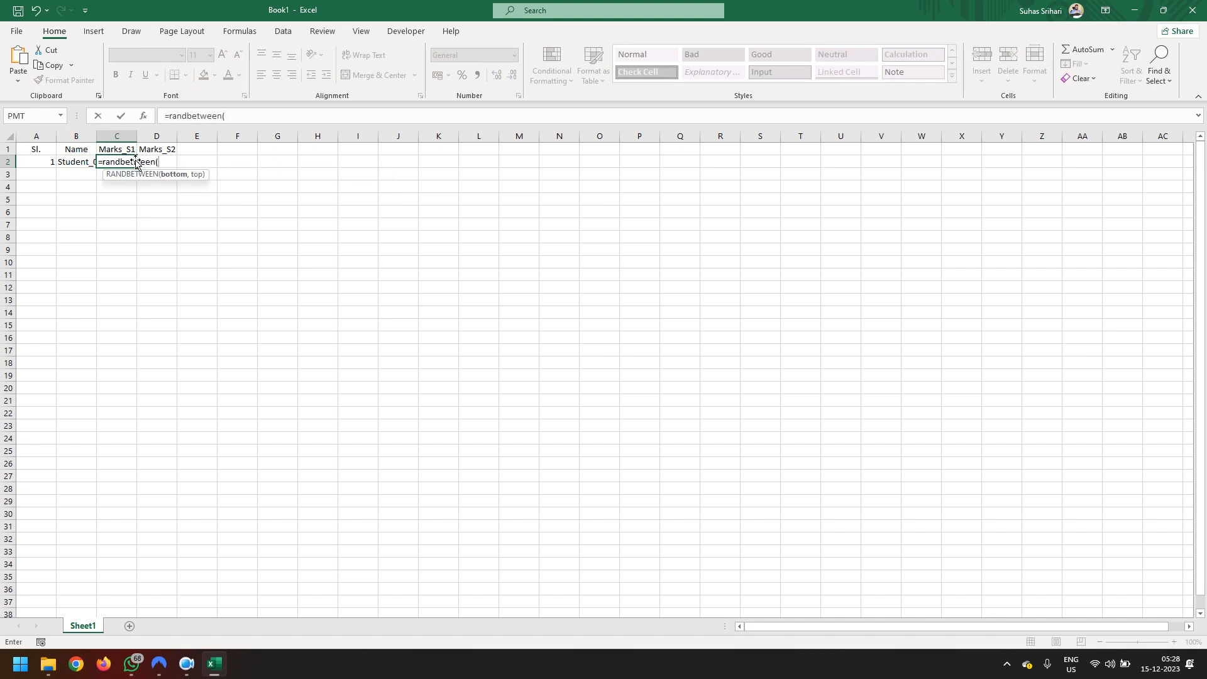
pyautogui.write('0,100)')
pyautogui.press('Return')
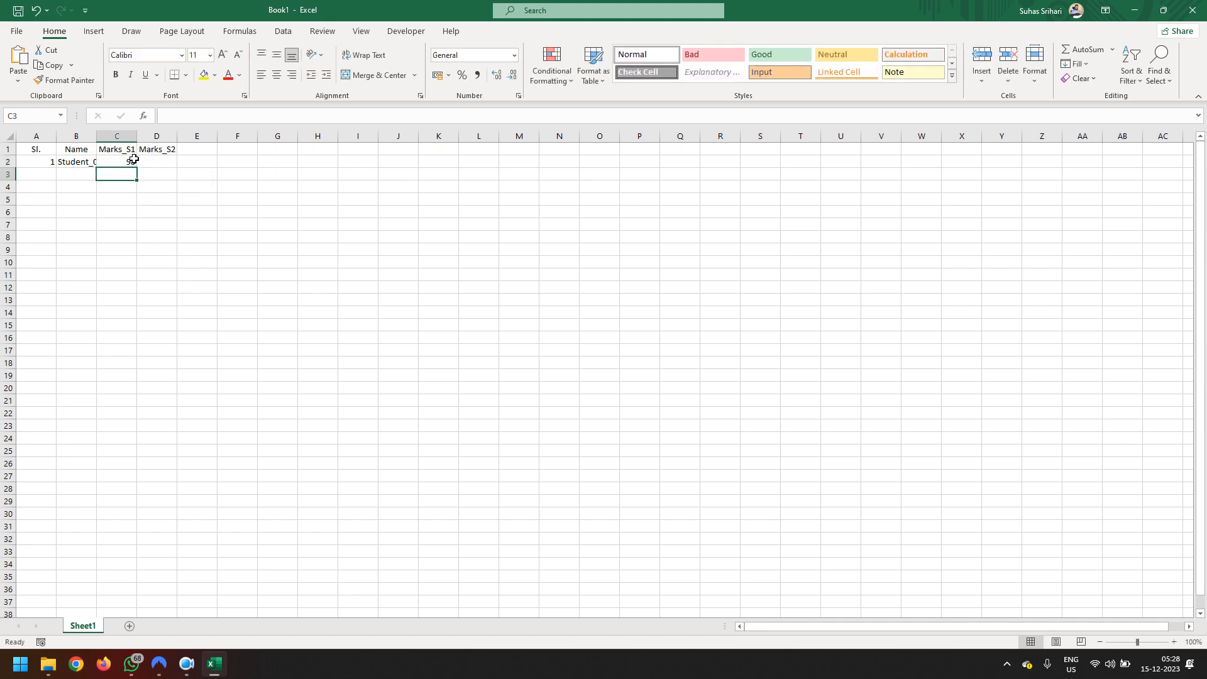
pyautogui.click(132, 164)
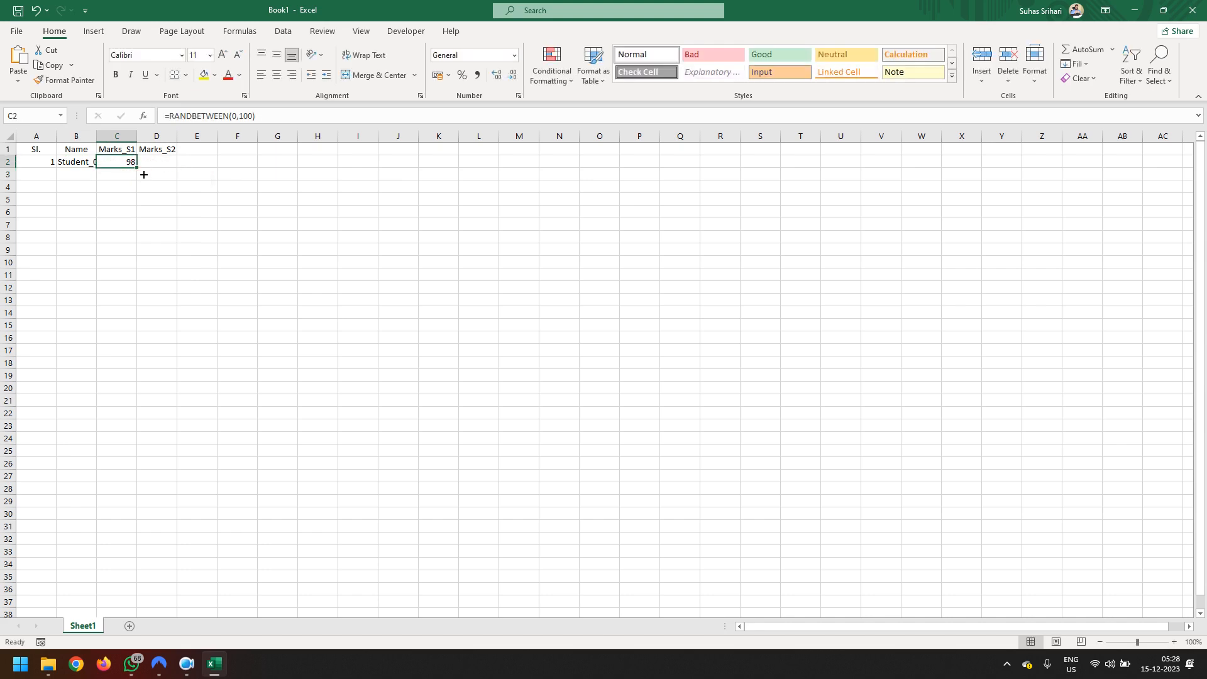
pyautogui.moveTo(137, 168); pyautogui.dragTo(165, 165)
pyautogui.click(79, 199)
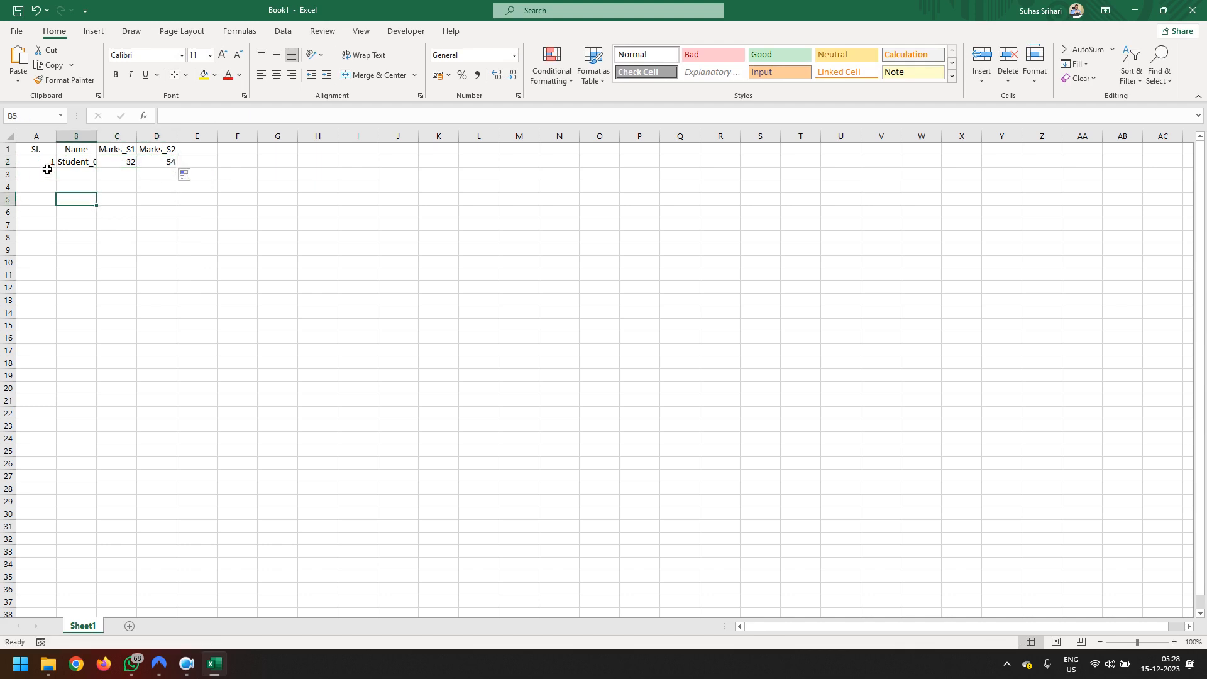
# Center the first student record in A2:D2 horizontally and autofit the width of the Name column
pyautogui.moveTo(44, 165); pyautogui.dragTo(168, 163)
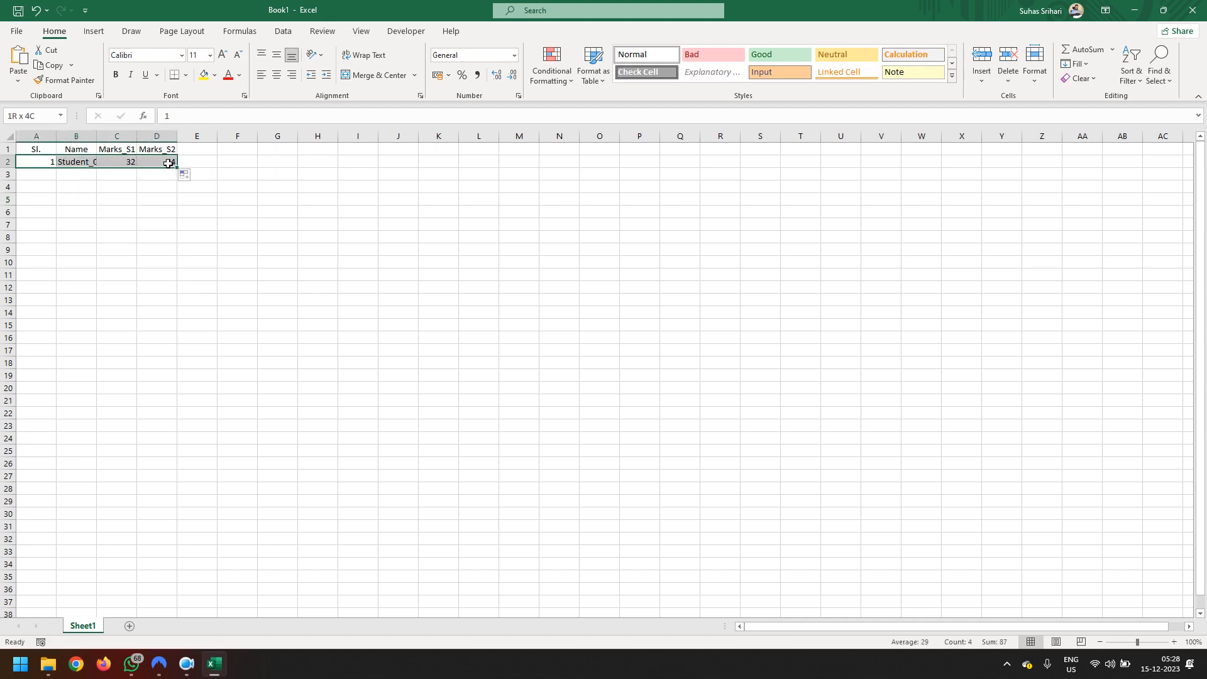
pyautogui.click(276, 74)
pyautogui.click(160, 191)
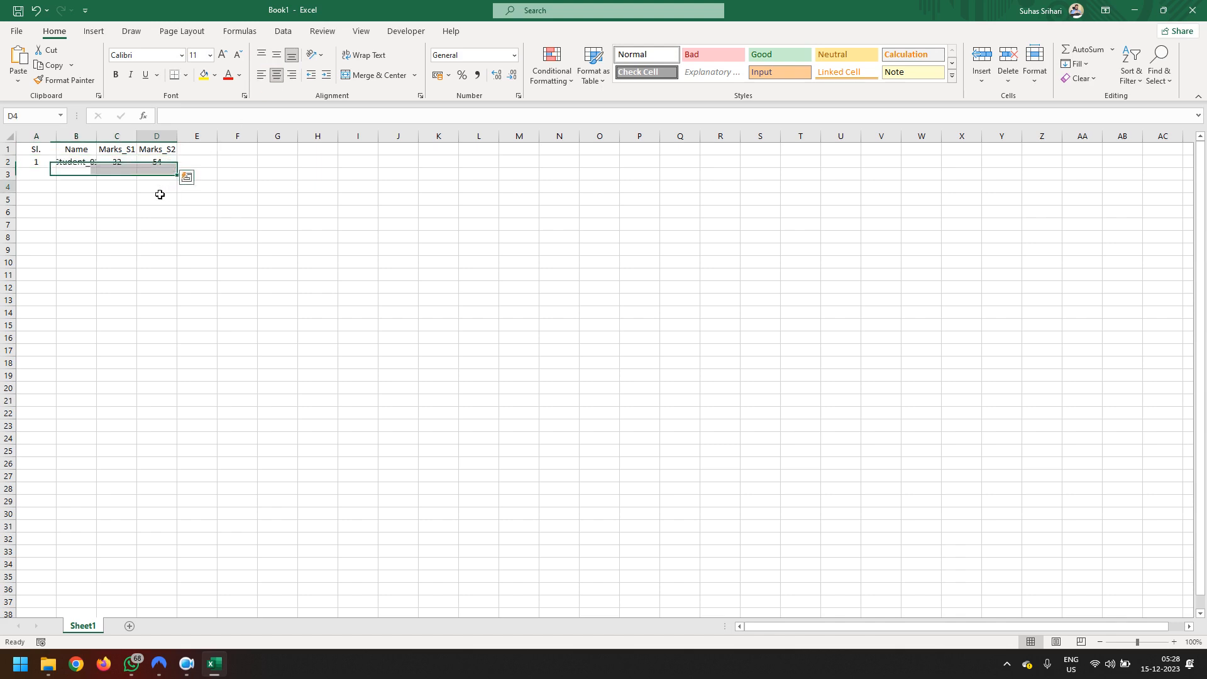
pyautogui.doubleClick(96, 137)
# Fill the first student record down to row 51 for 50 students and apply all borders to the table including its header row
pyautogui.moveTo(39, 164); pyautogui.dragTo(161, 572)
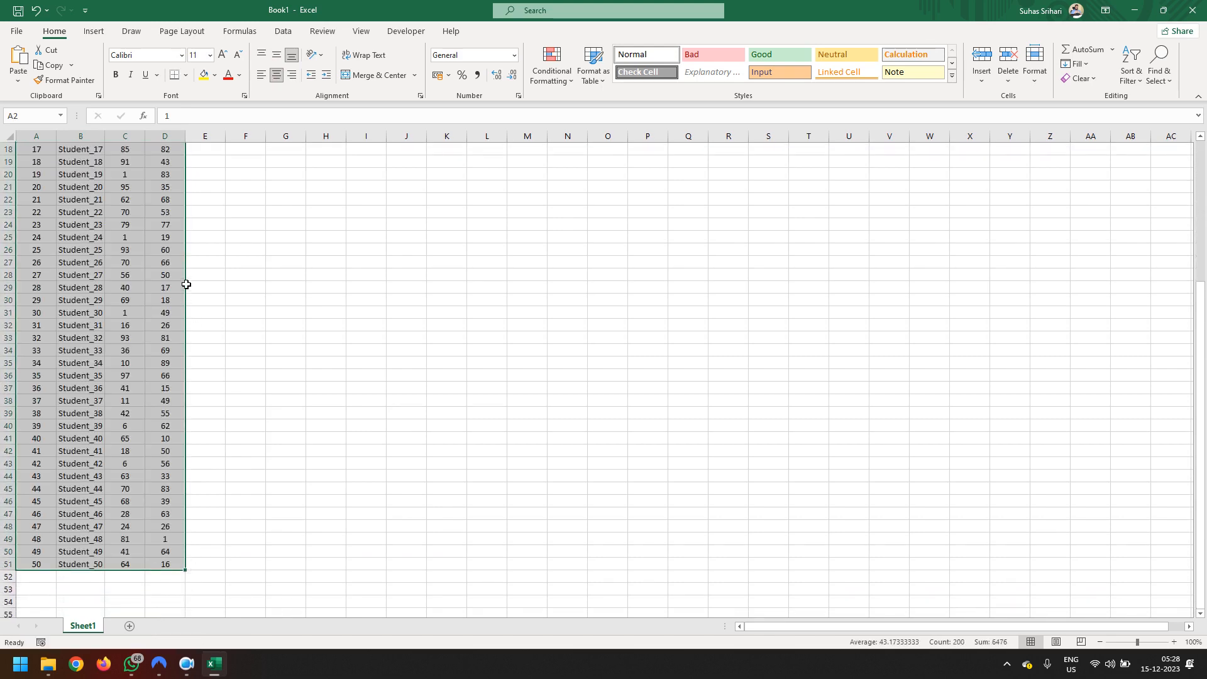
pyautogui.scroll(6, 188, 308)
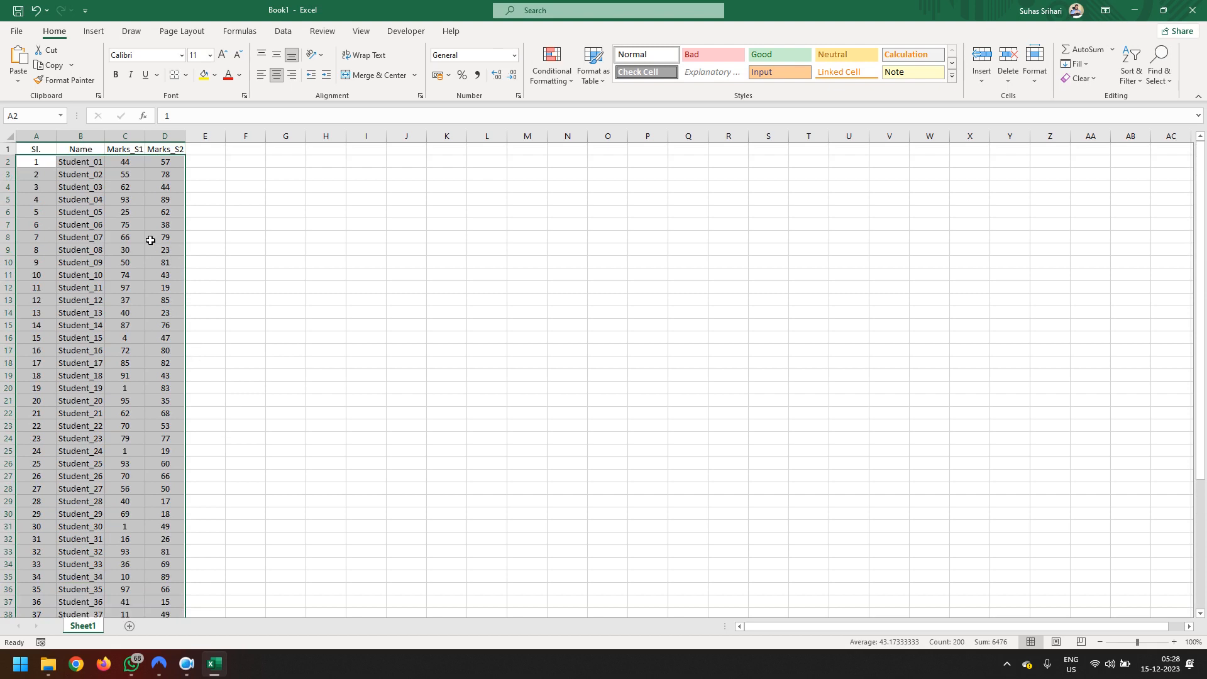
pyautogui.click(186, 75)
pyautogui.click(209, 202)
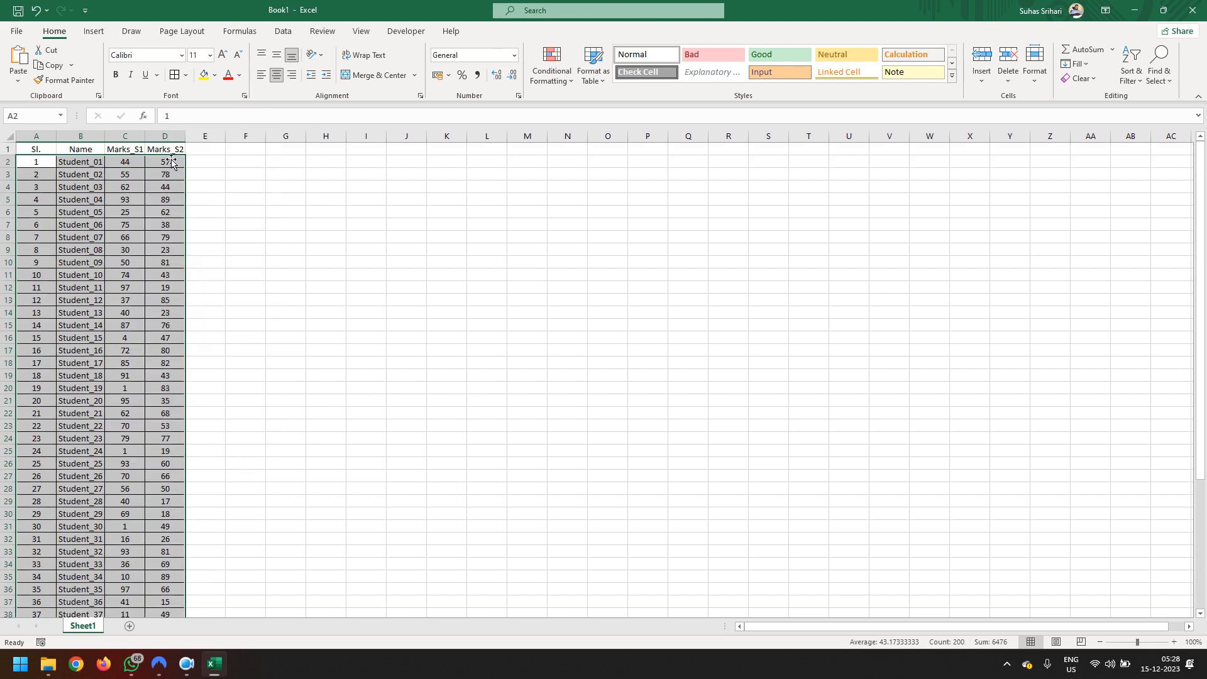
pyautogui.moveTo(165, 151); pyautogui.dragTo(47, 161)
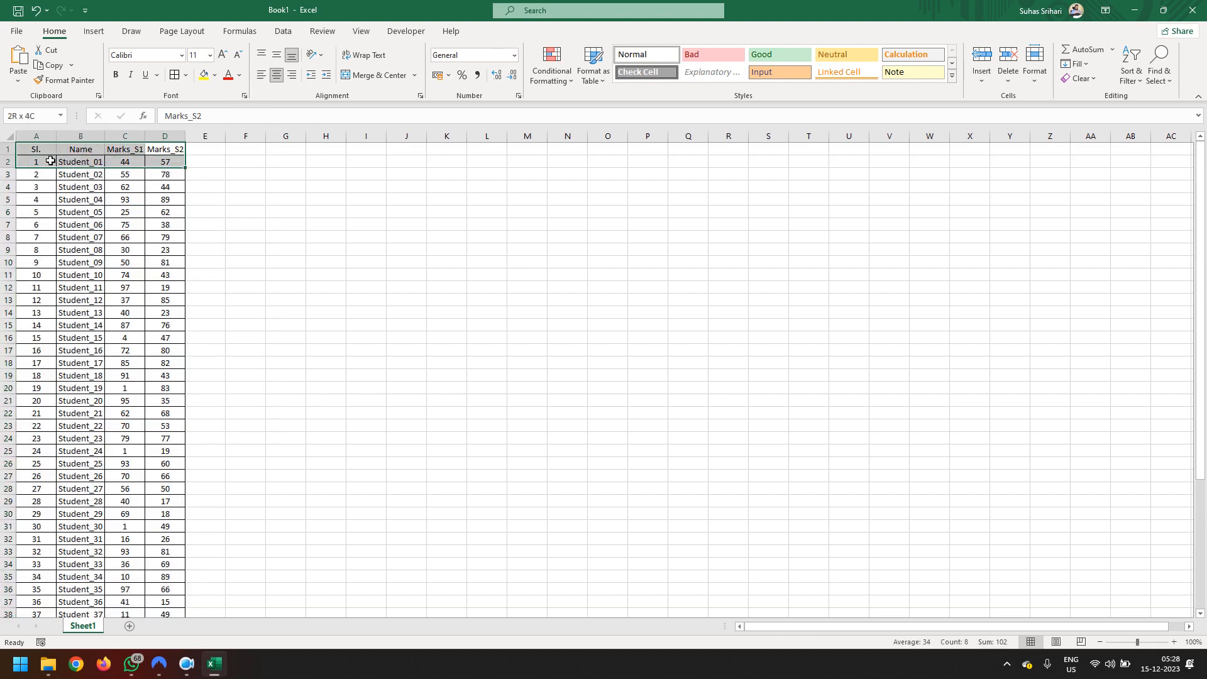
pyautogui.click(175, 74)
pyautogui.click(213, 212)
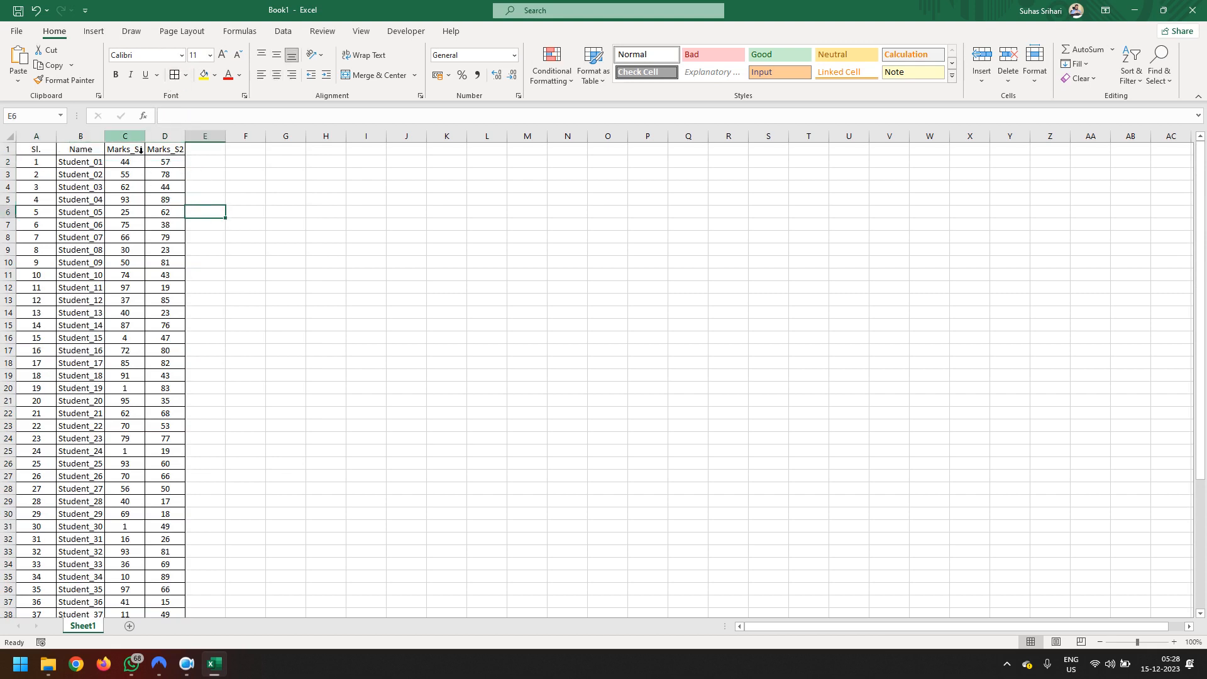
# Make the header row bold and fit the widths of the Sl., Marks_S1 and Marks_S2 columns to their contents
pyautogui.moveTo(125, 135); pyautogui.dragTo(189, 142)
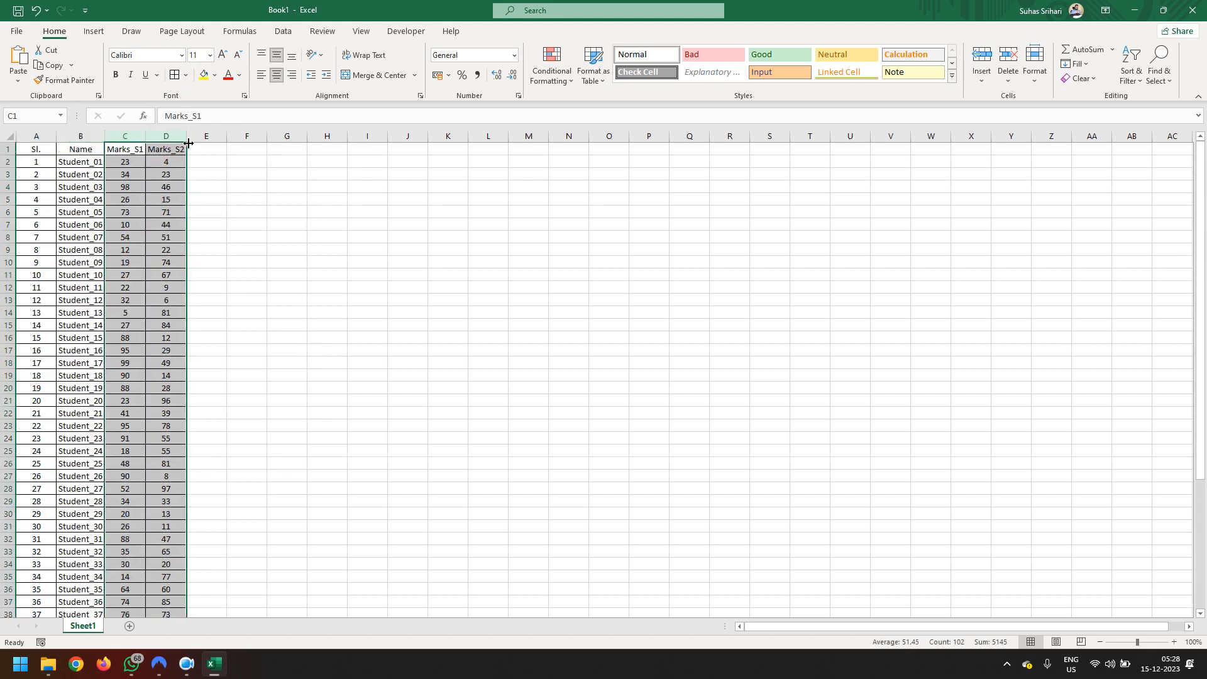
pyautogui.click(221, 201)
pyautogui.moveTo(43, 153); pyautogui.dragTo(157, 127)
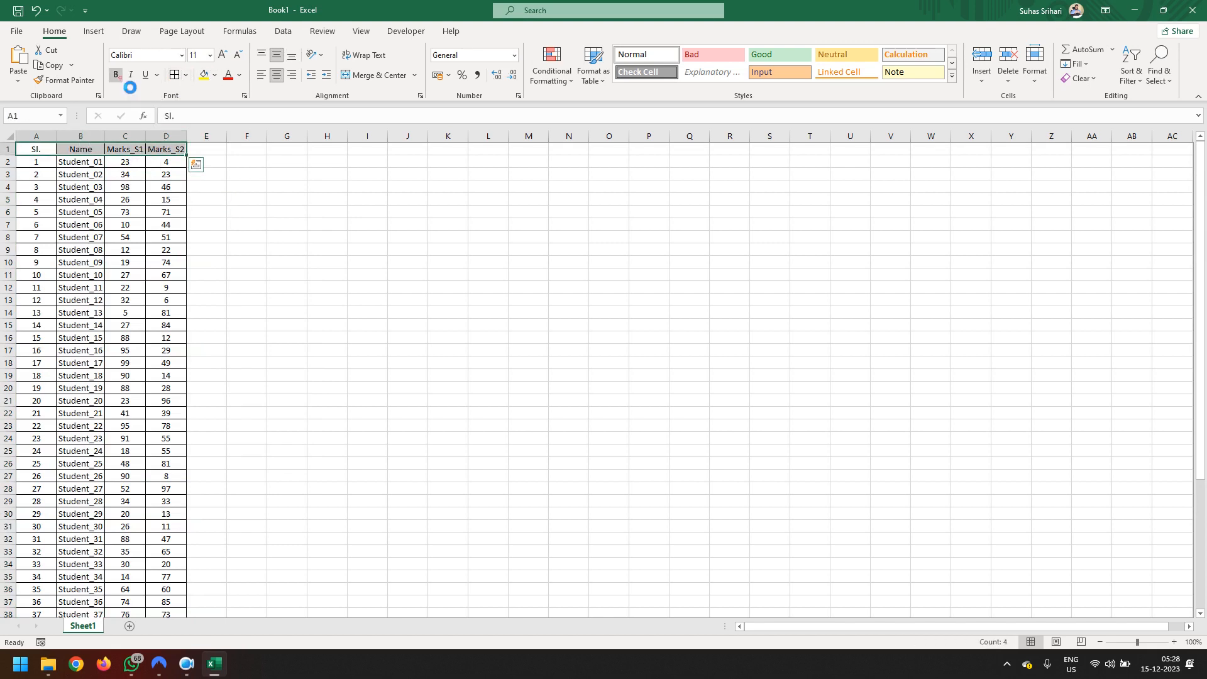
pyautogui.click(115, 75)
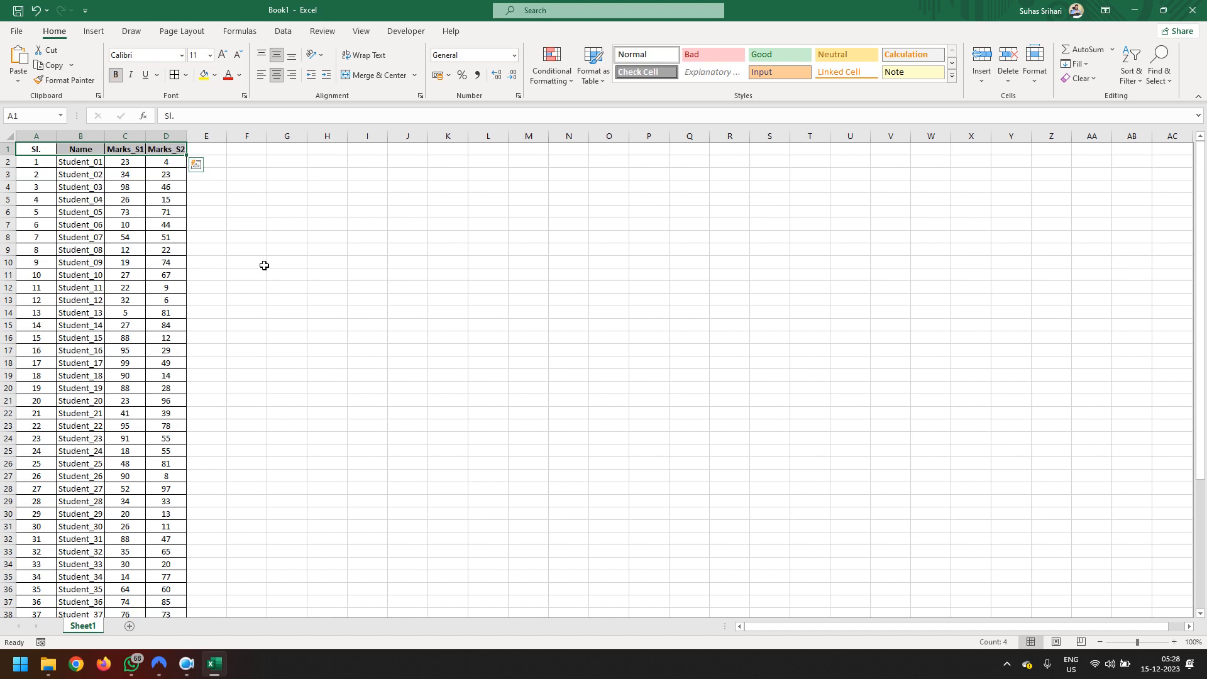
pyautogui.doubleClick(56, 136)
pyautogui.click(208, 264)
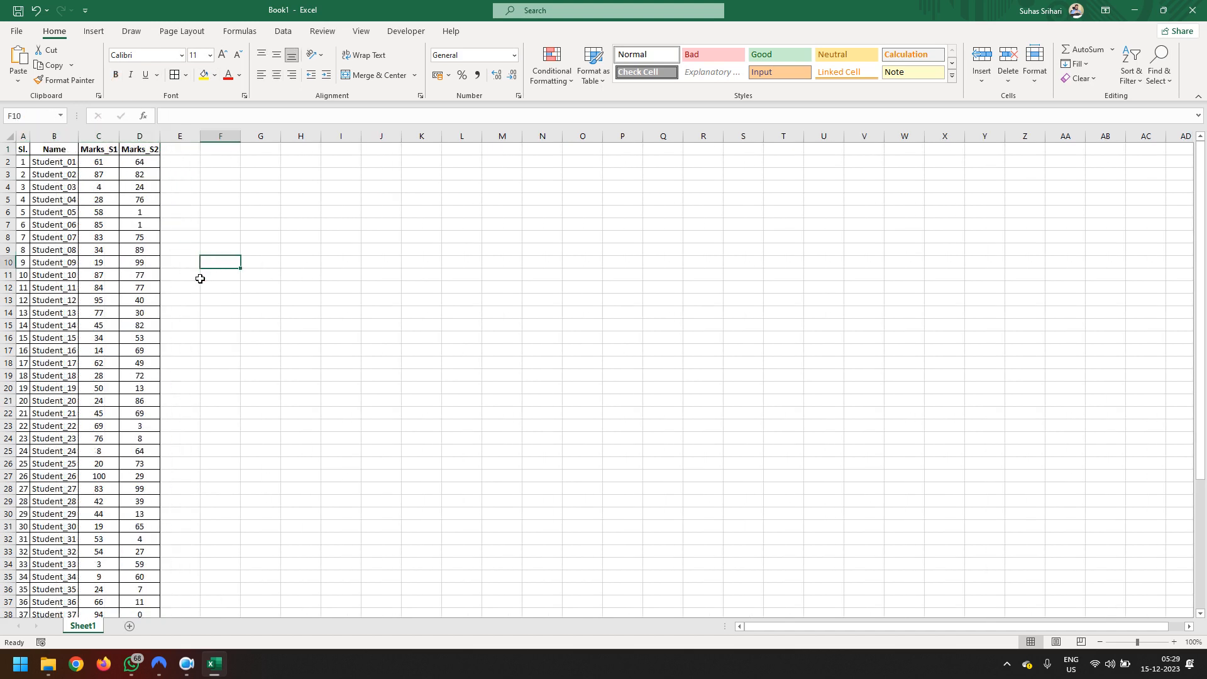
pyautogui.scroll(-2, 121, 332)
pyautogui.scroll(-6, 121, 332)
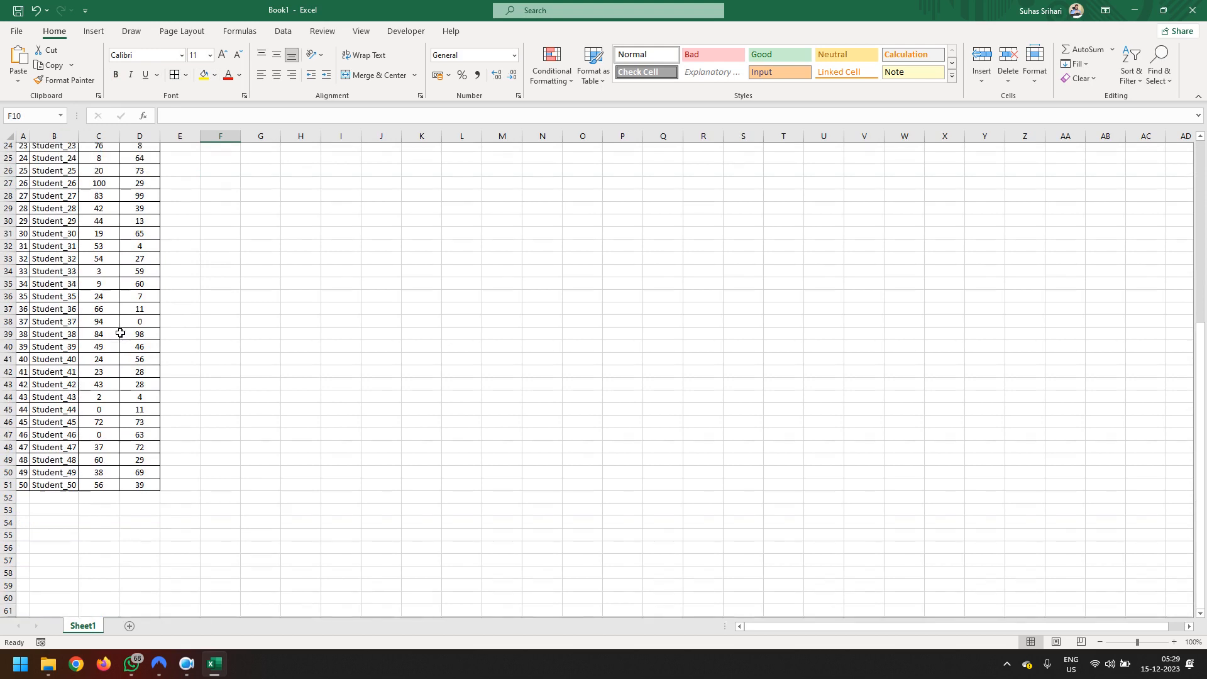
pyautogui.scroll(9, 121, 332)
pyautogui.click(239, 153)
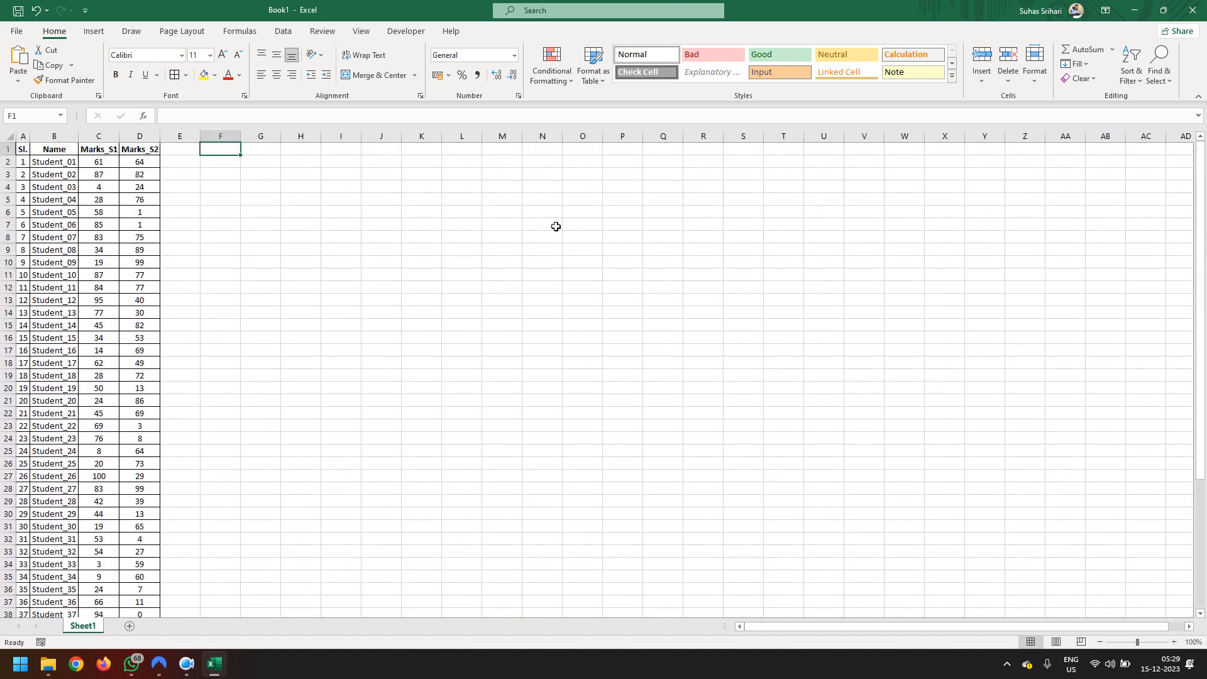
# Enter the column headers Bins in F1 and Frequency_S1 in G1
pyautogui.scroll(2, 557, 229)
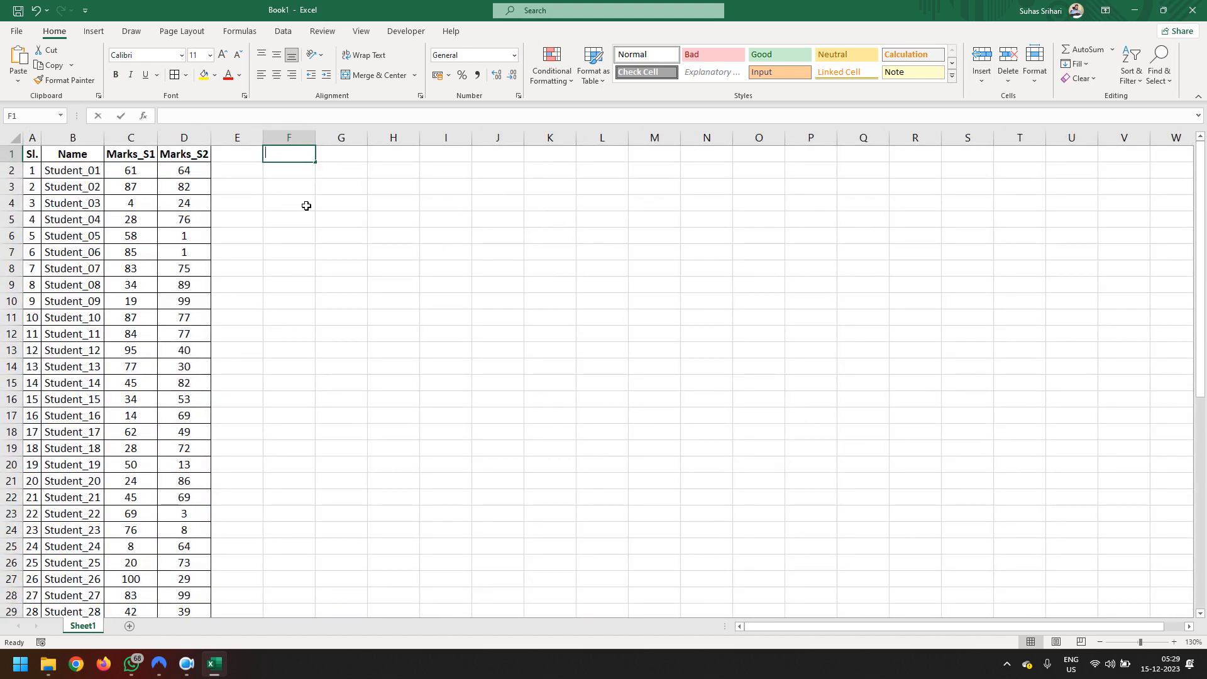
pyautogui.write('Bins')
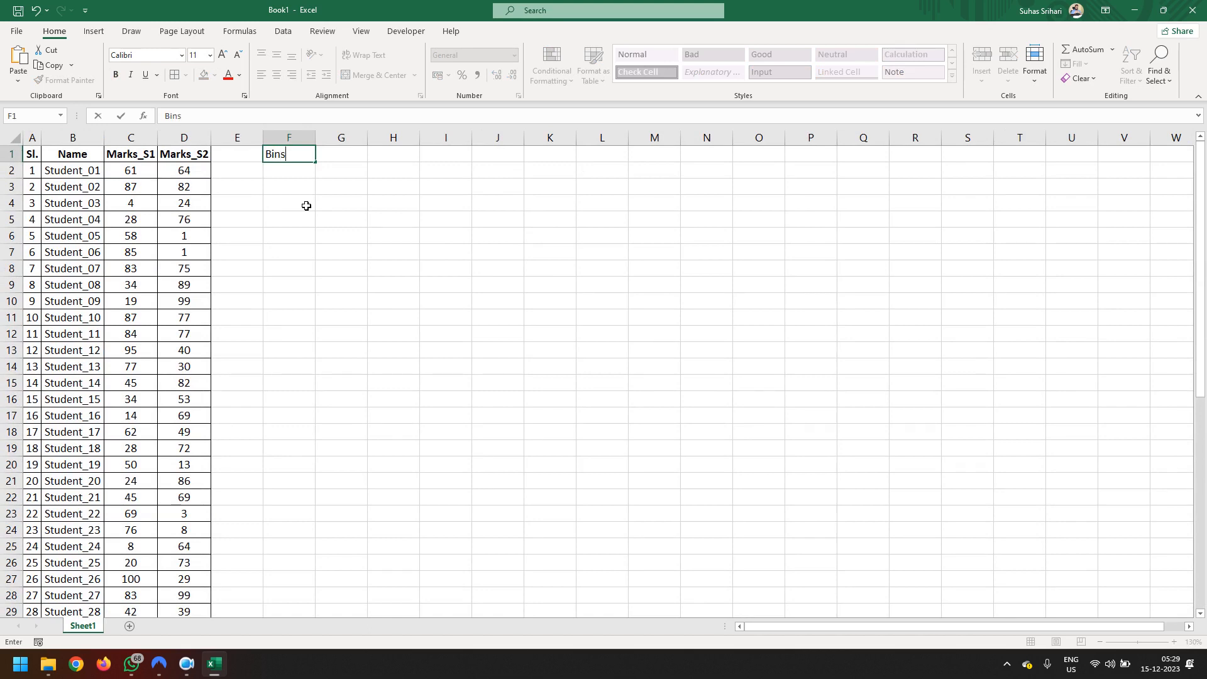
pyautogui.press('Tab')
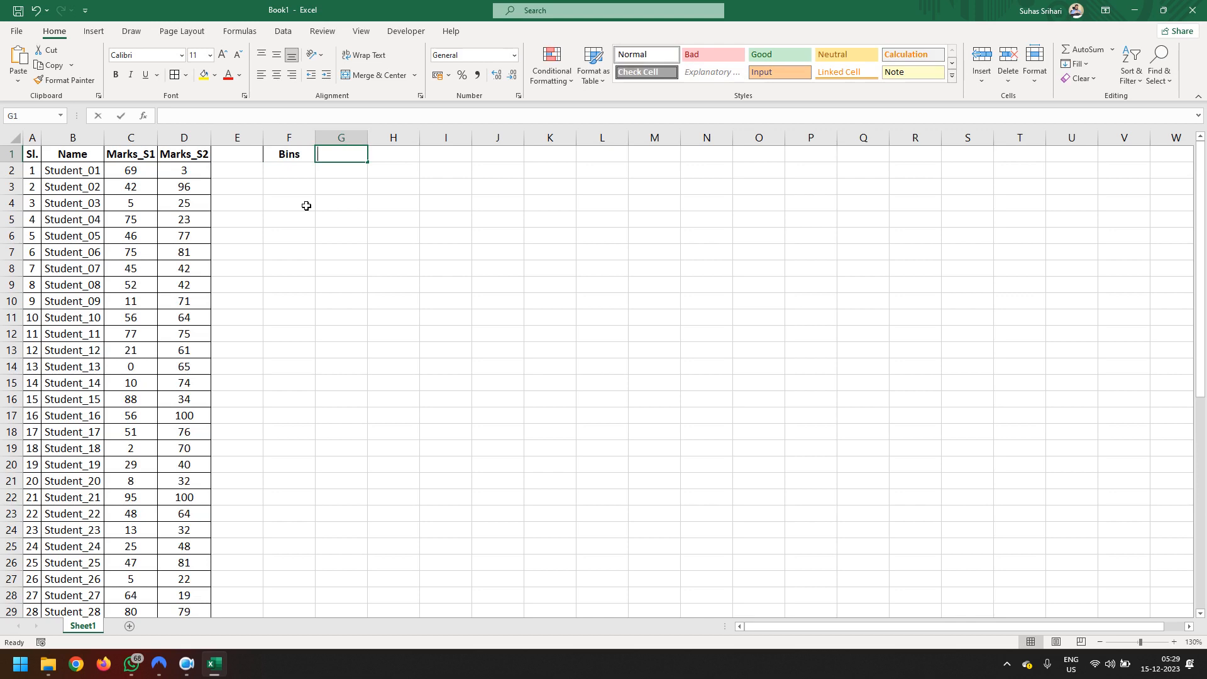
pyautogui.write('Fre')
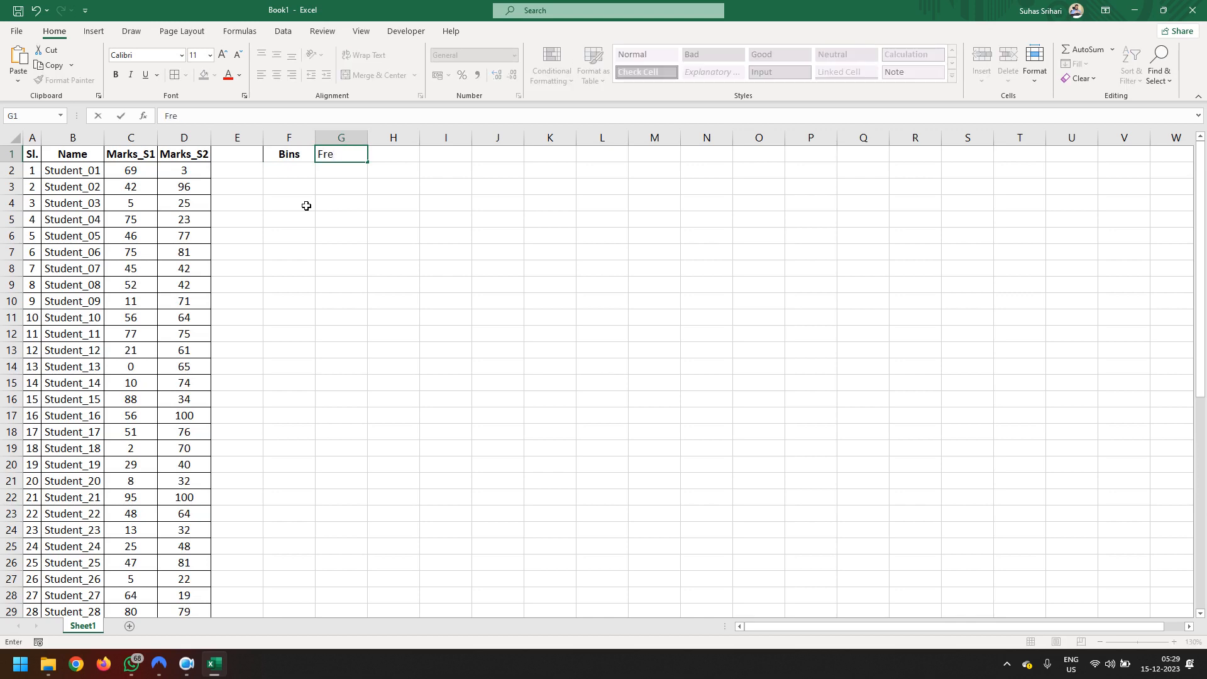
pyautogui.write('quency_S1')
pyautogui.click(412, 218)
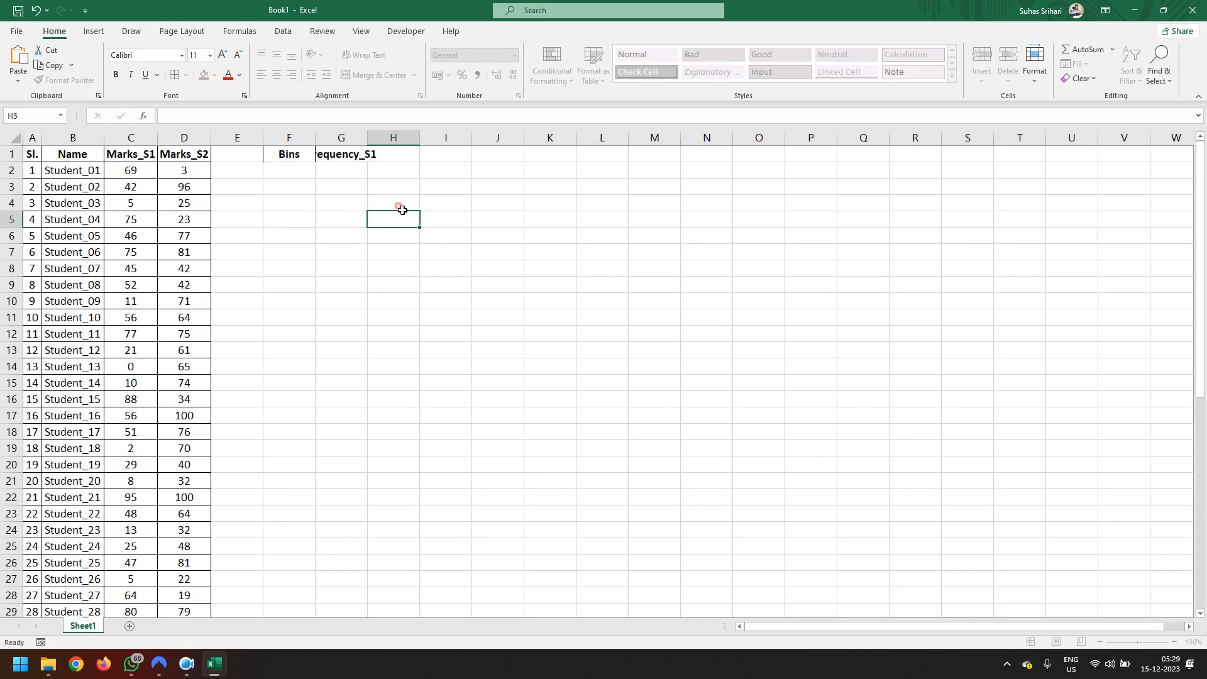
# Fill the Frequency_S1 header across to H1 as Frequency_S2 and autofit the widths of columns G and H
pyautogui.doubleClick(374, 146)
pyautogui.click(362, 154)
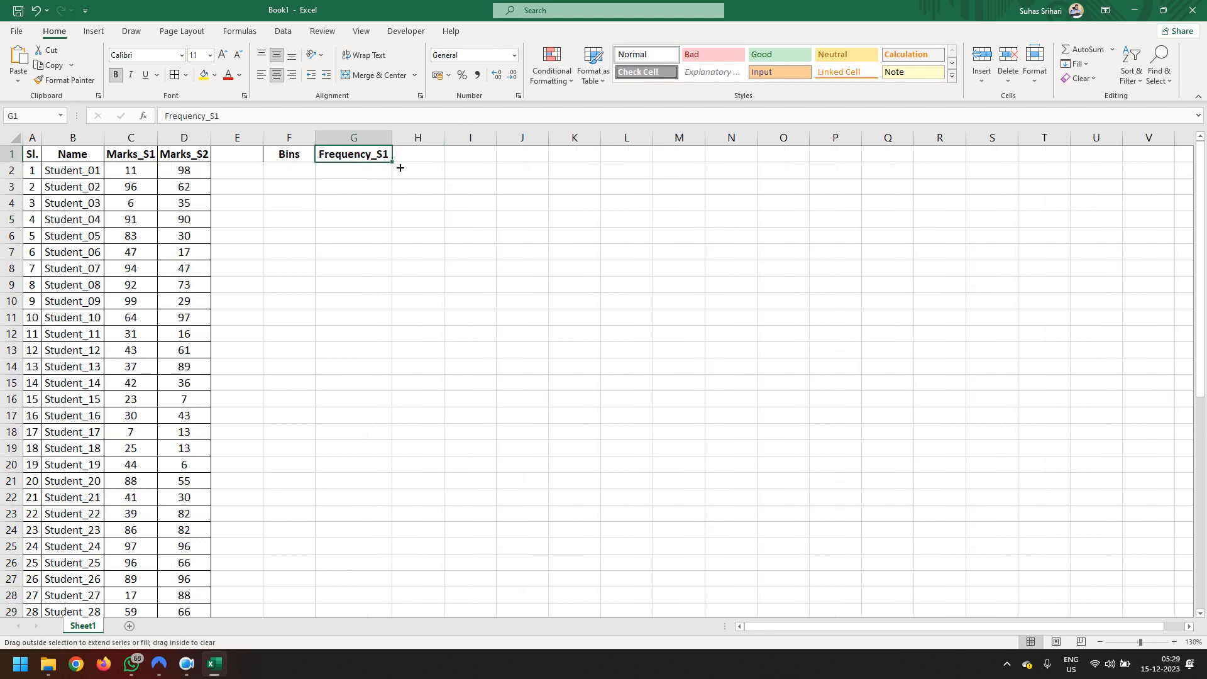
pyautogui.moveTo(399, 168); pyautogui.dragTo(443, 165)
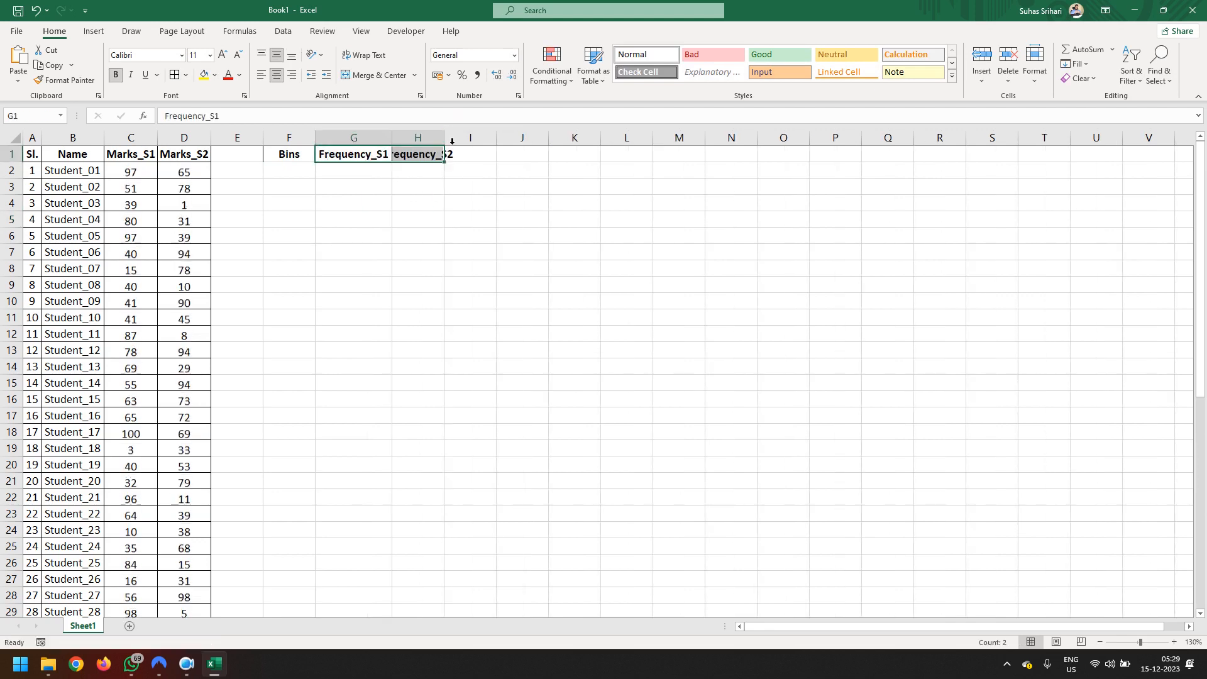
pyautogui.doubleClick(452, 141)
pyautogui.click(487, 180)
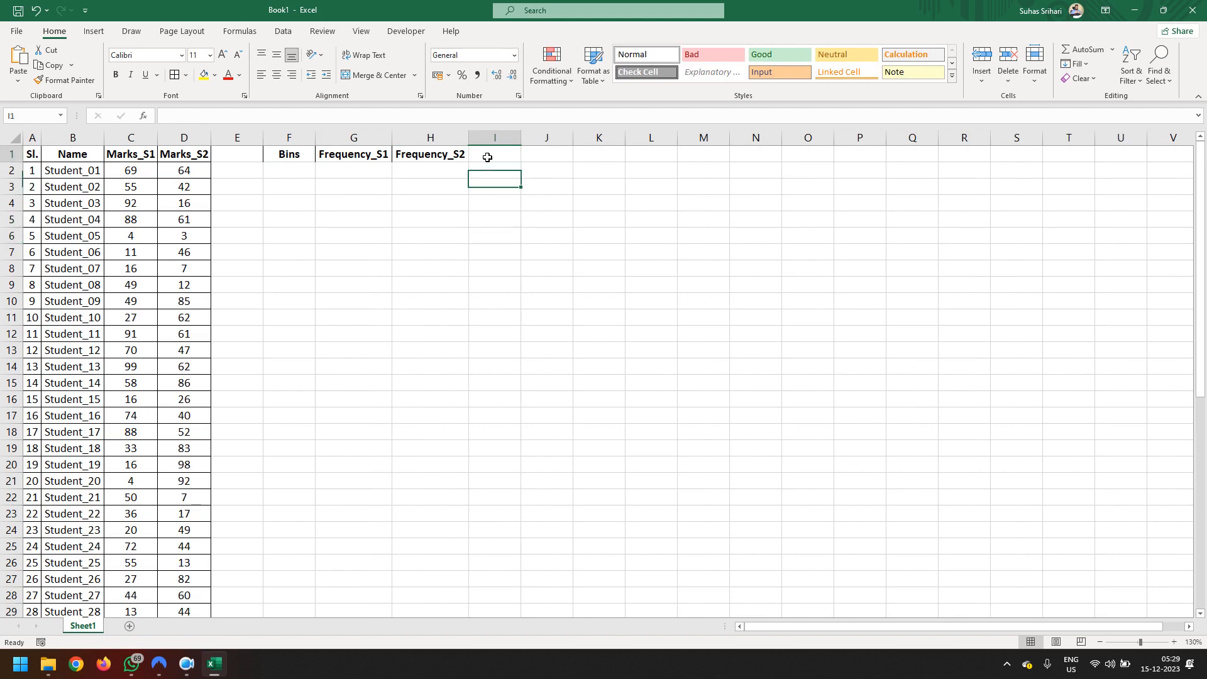
# Enter the header Relative Frequency_S1 in I1, fill it across to J1 for S2, and autofit both columns
pyautogui.click(487, 157)
pyautogui.write('Re')
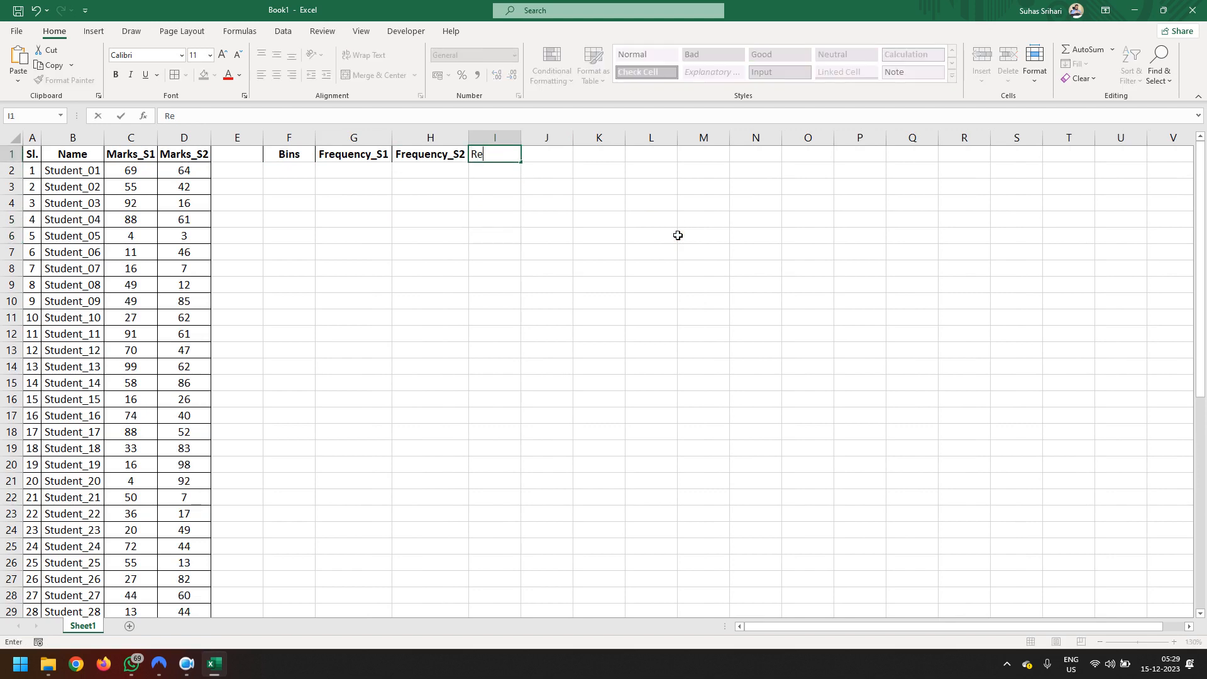
pyautogui.write('lative Frequency')
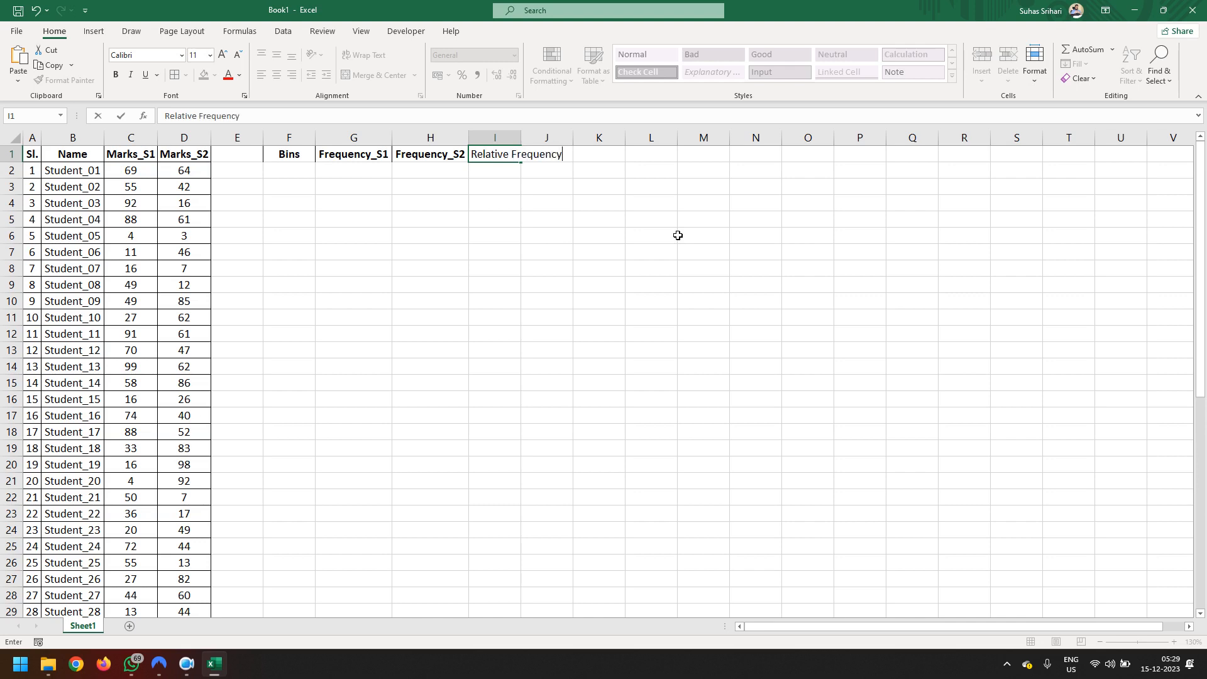
pyautogui.write(' _S1')
pyautogui.click(677, 235)
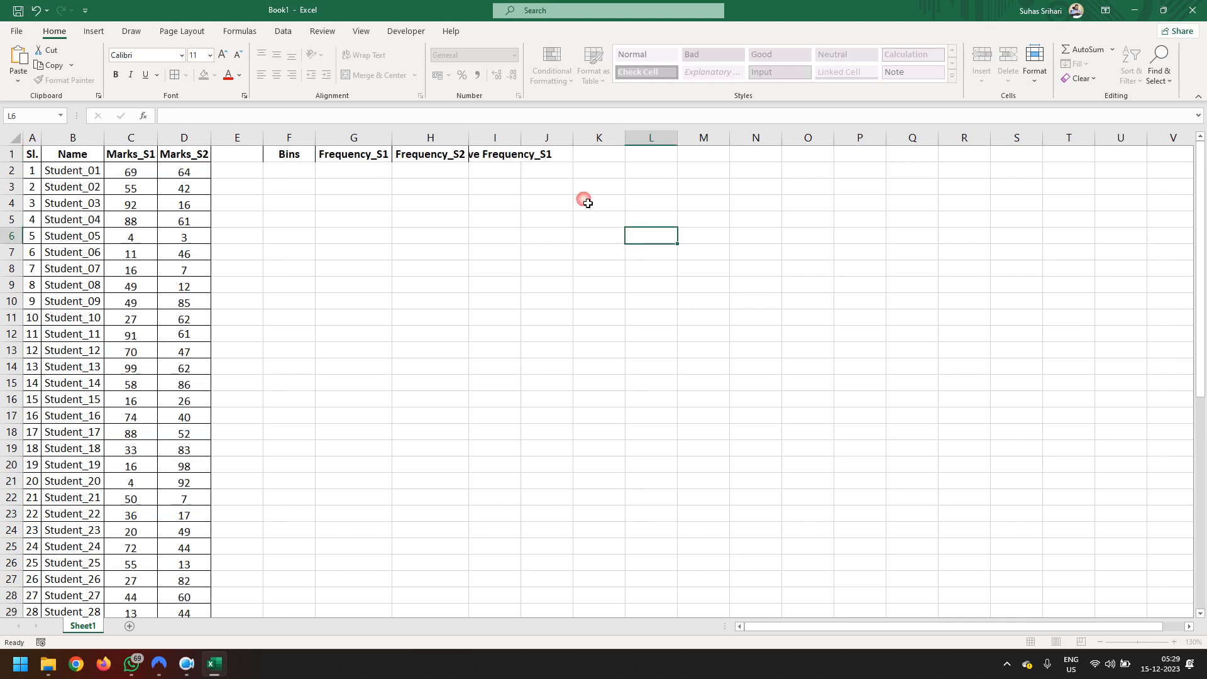
pyautogui.click(506, 157)
pyautogui.moveTo(525, 166)
pyautogui.mouseDown()
pyautogui.moveTo(562, 162)
pyautogui.moveTo(542, 155)
pyautogui.moveTo(550, 139)
pyautogui.mouseUp()
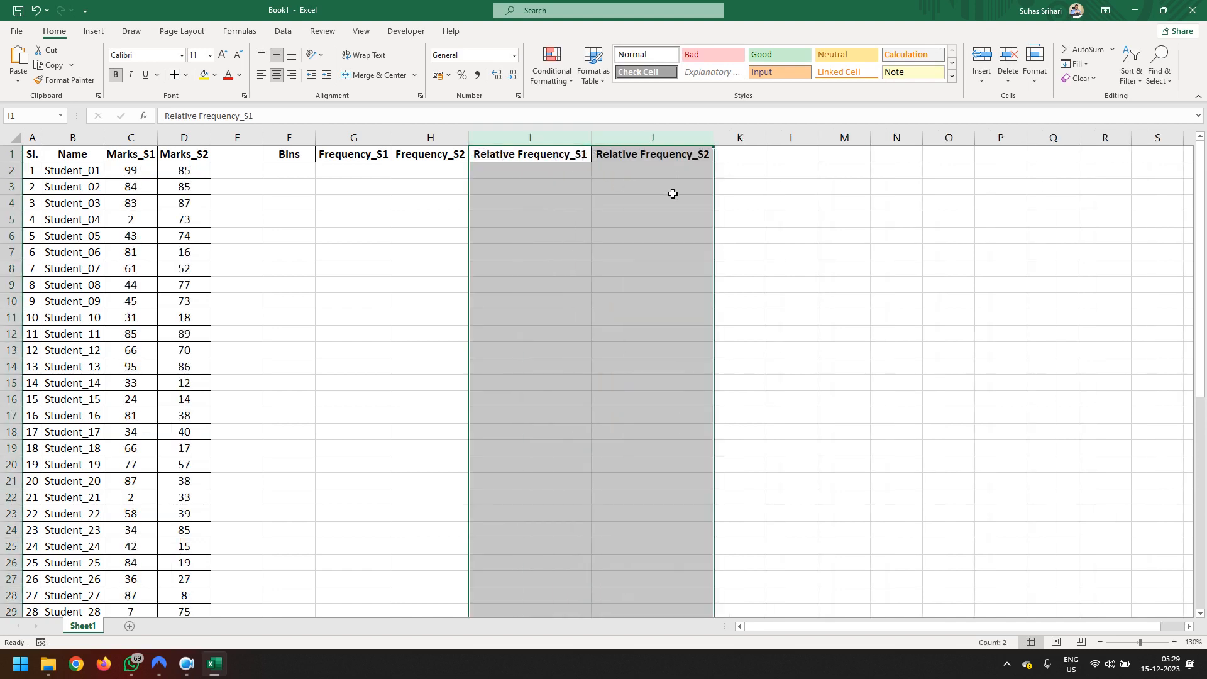
# Enter the header Cumulative Frequency_S1 in K1, fill it across to L1 for S2, and autofit both columns
pyautogui.click(739, 164)
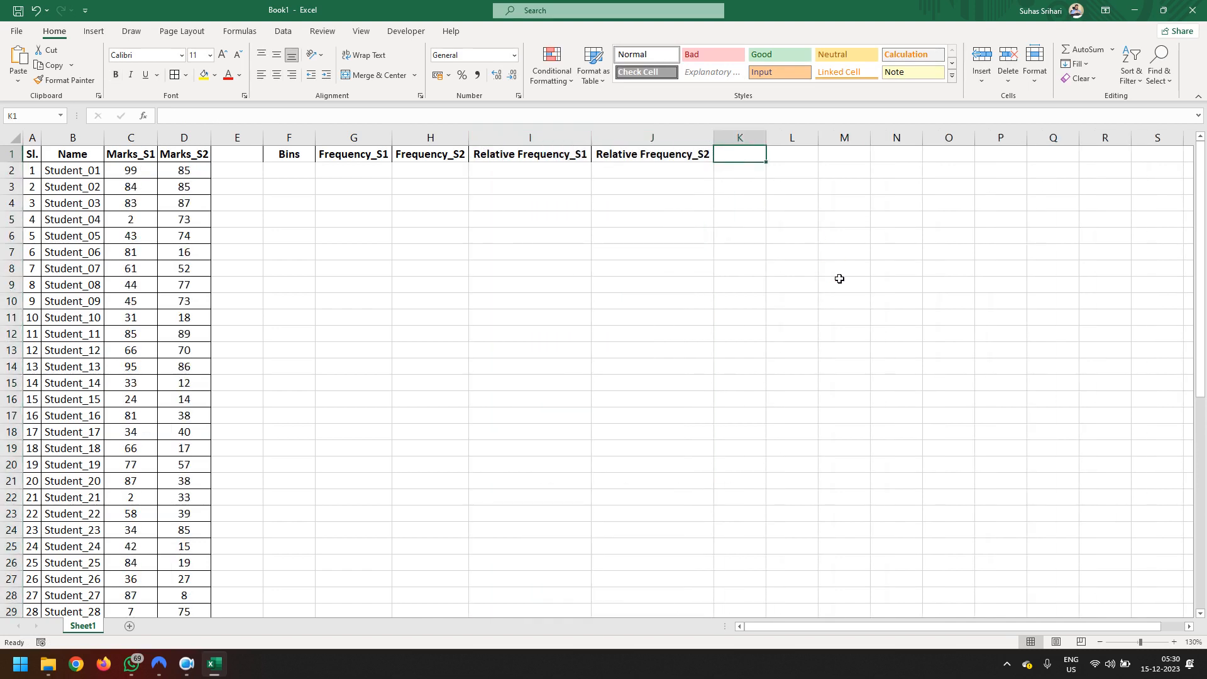
pyautogui.write('Cum')
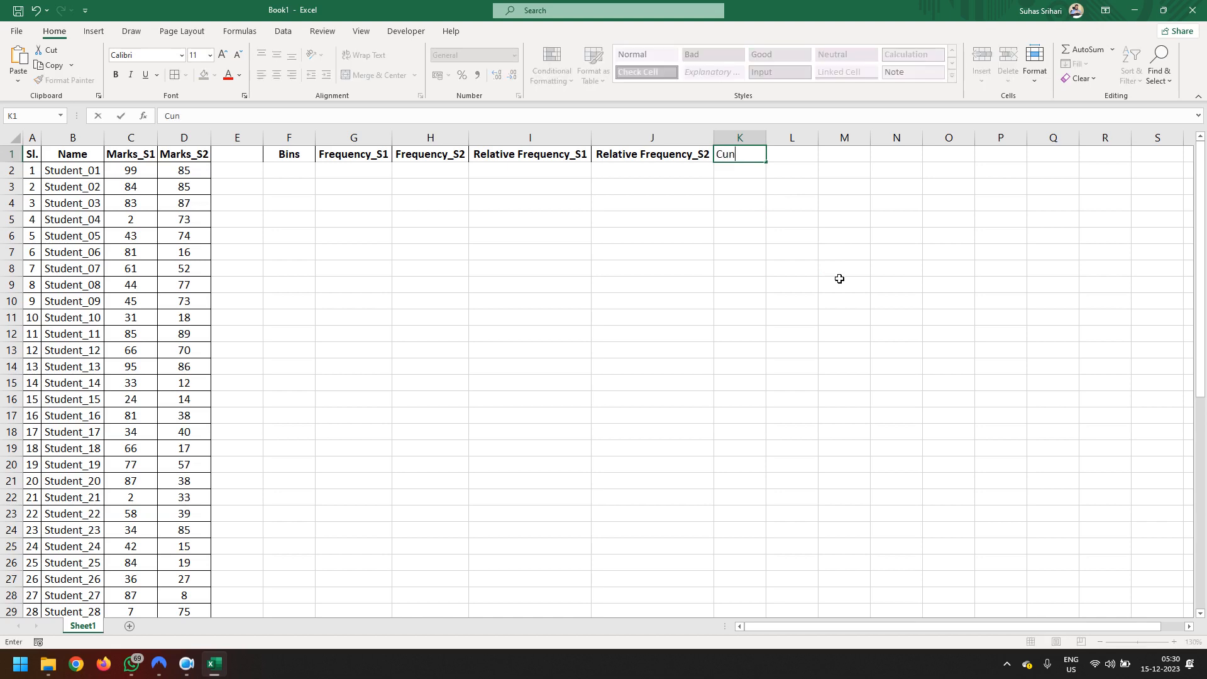
pyautogui.press('BackSpace')
pyautogui.write('mulative Frequency_S1')
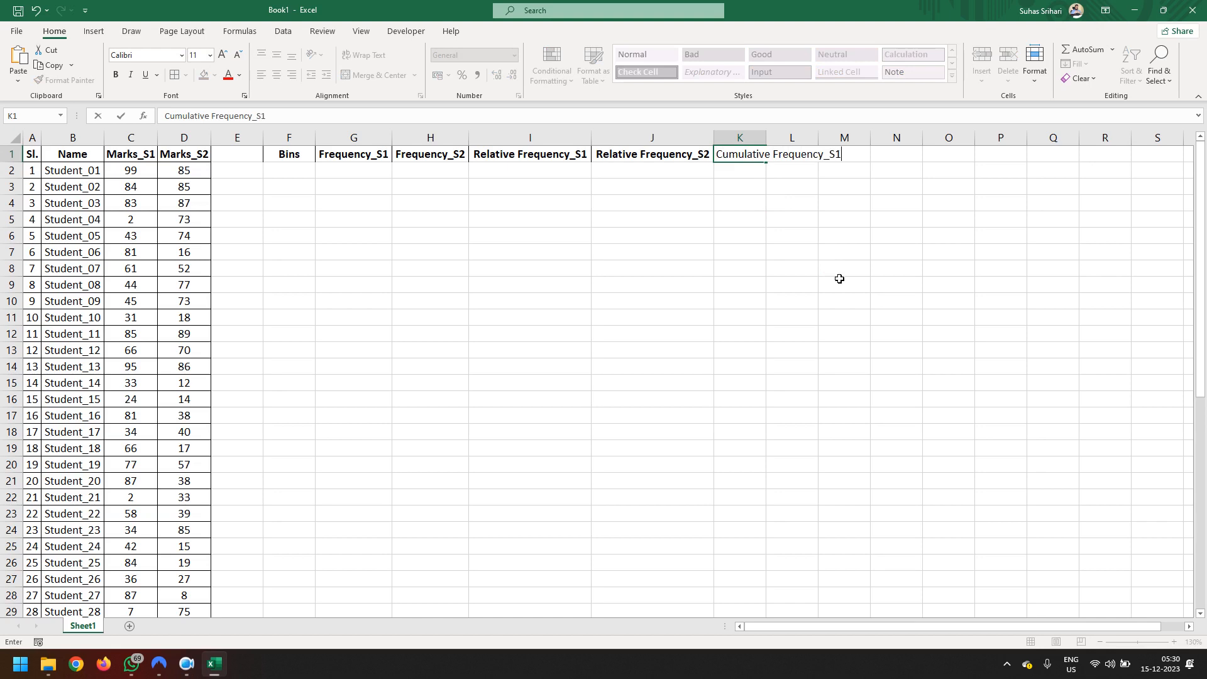
pyautogui.click(839, 279)
pyautogui.click(758, 161)
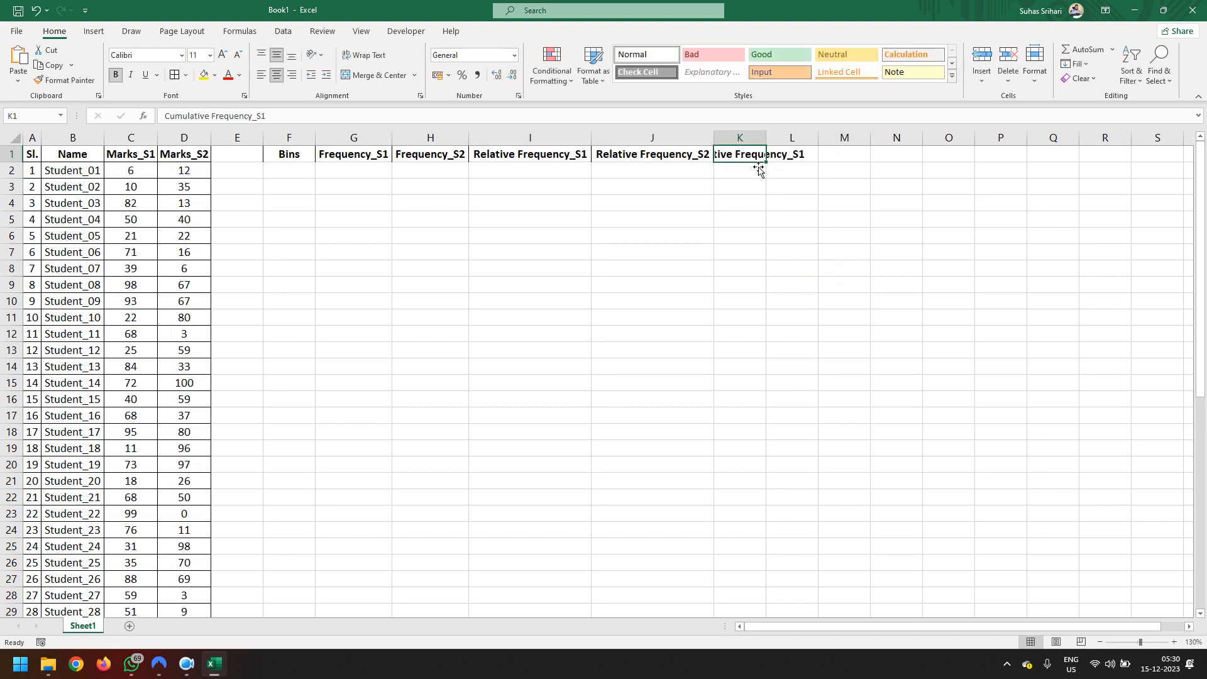
pyautogui.moveTo(766, 162); pyautogui.dragTo(797, 138)
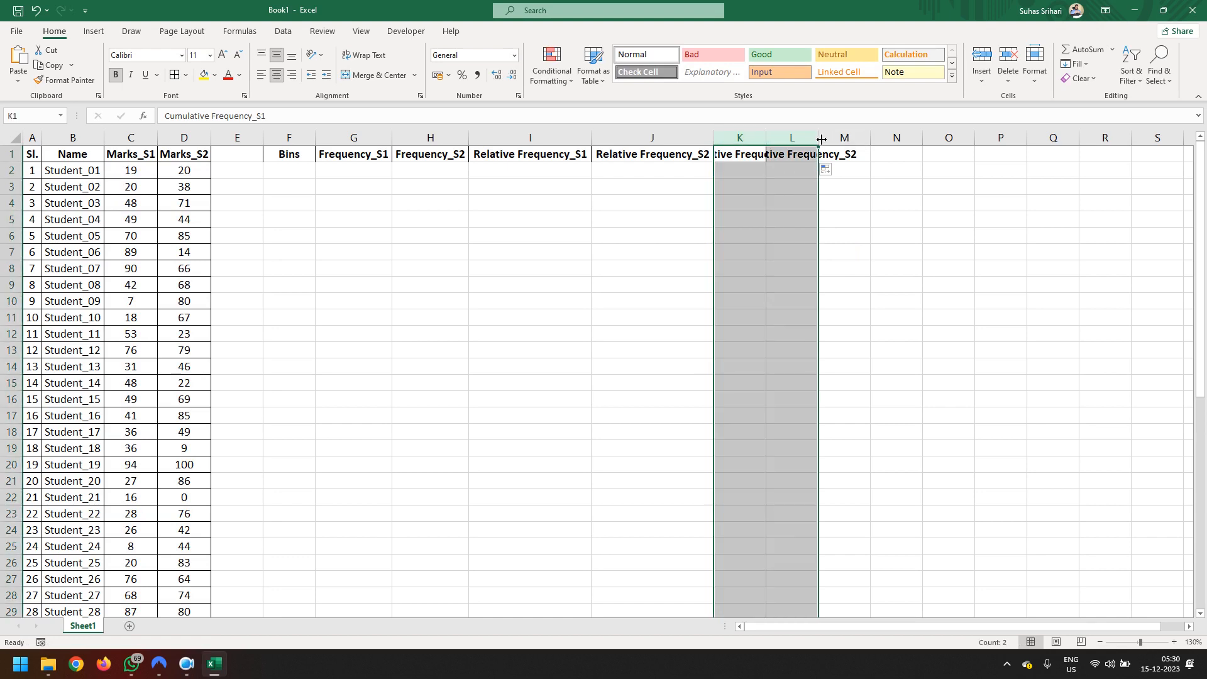
pyautogui.doubleClick(822, 139)
pyautogui.click(858, 235)
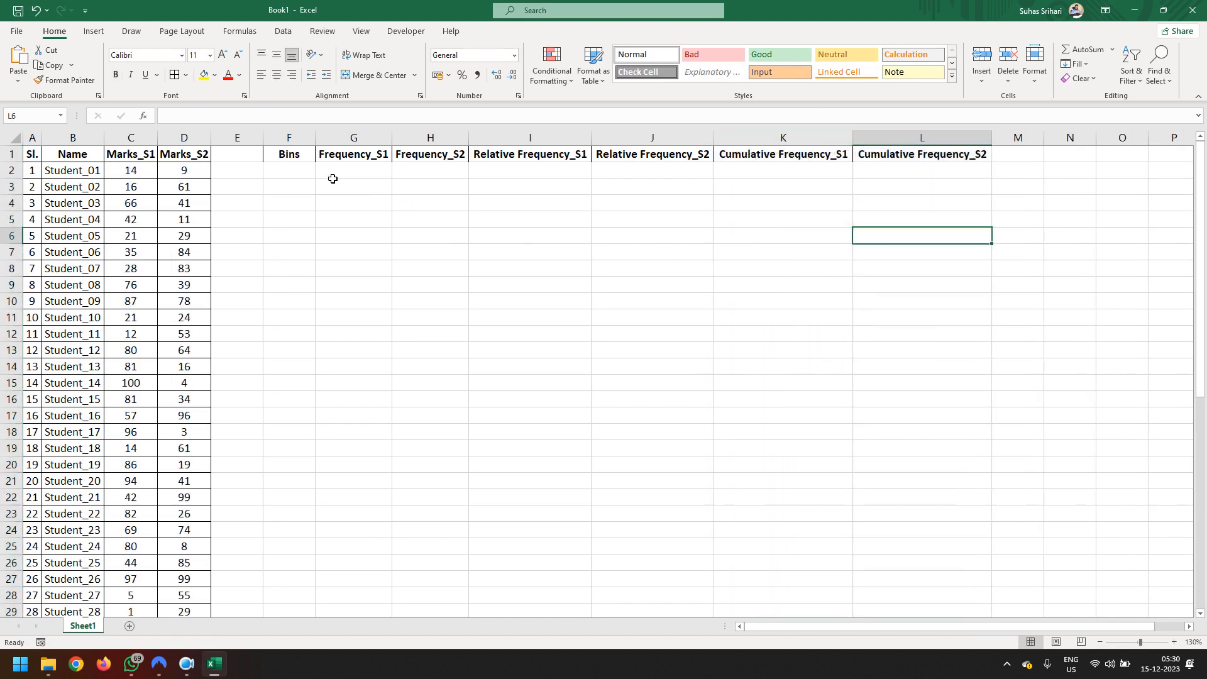
# Enter the bin labels <0, 0-20, 21-40 and 41-60 in F2:F5 under the Bins header
pyautogui.click(306, 174)
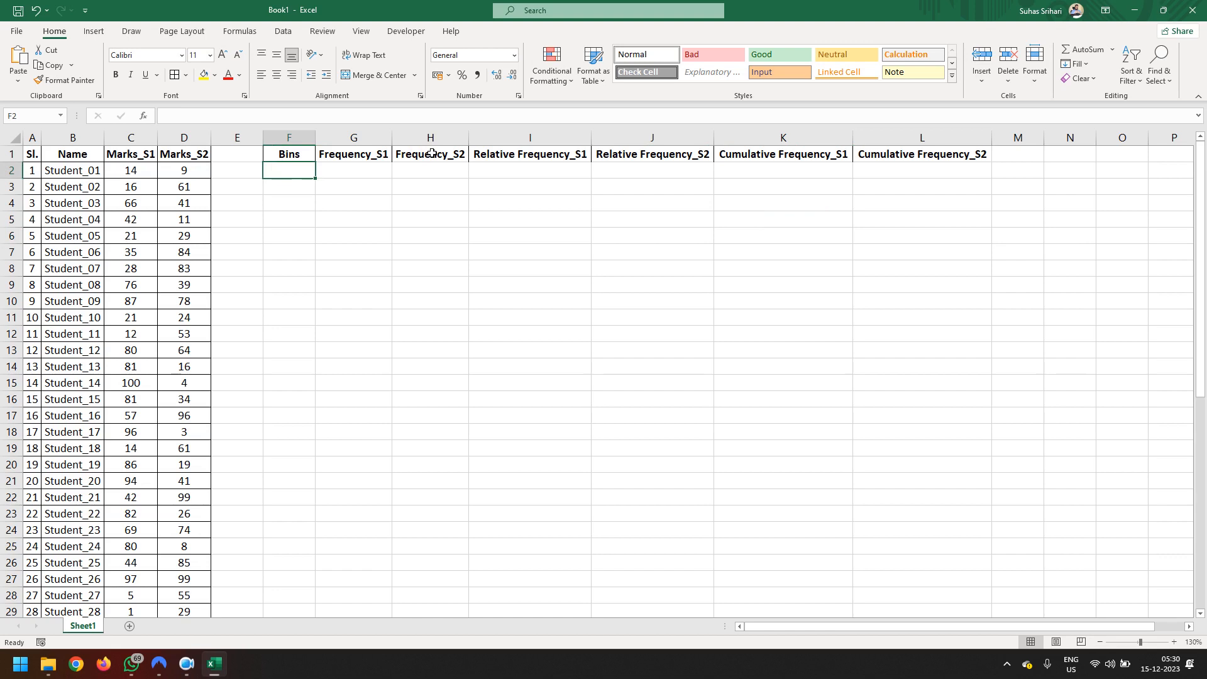
pyautogui.write('<0')
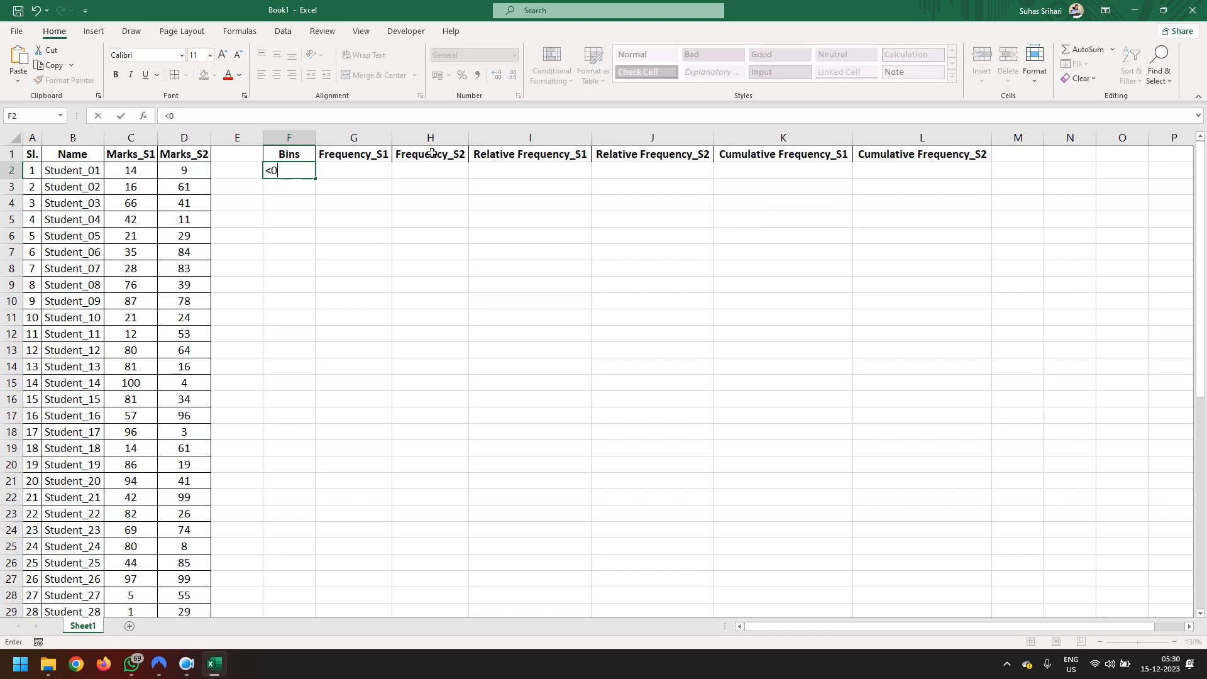
pyautogui.press('Return')
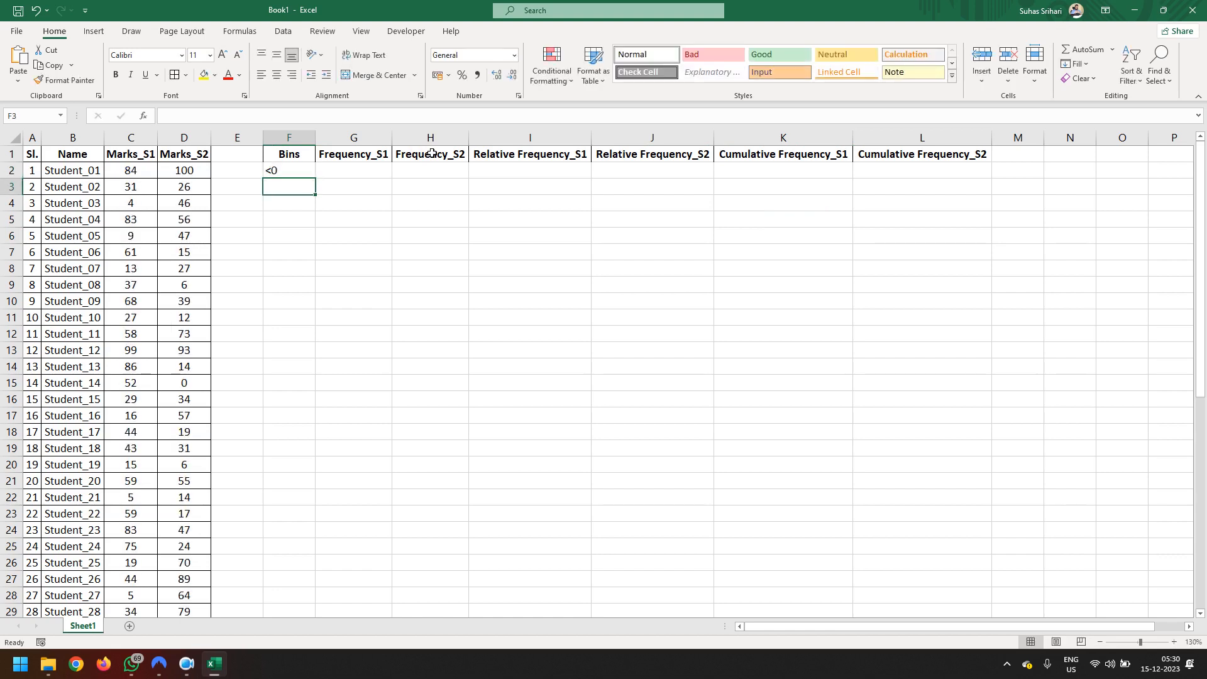
pyautogui.write('0-20')
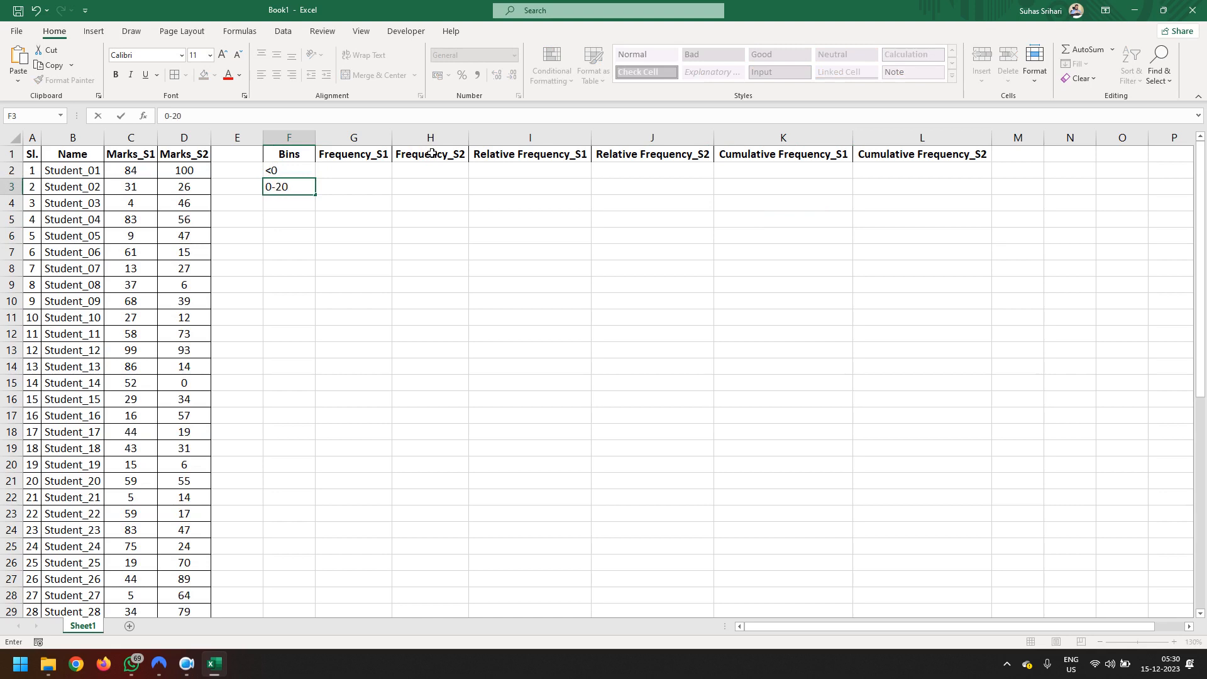
pyautogui.press('Return')
pyautogui.write('21-')
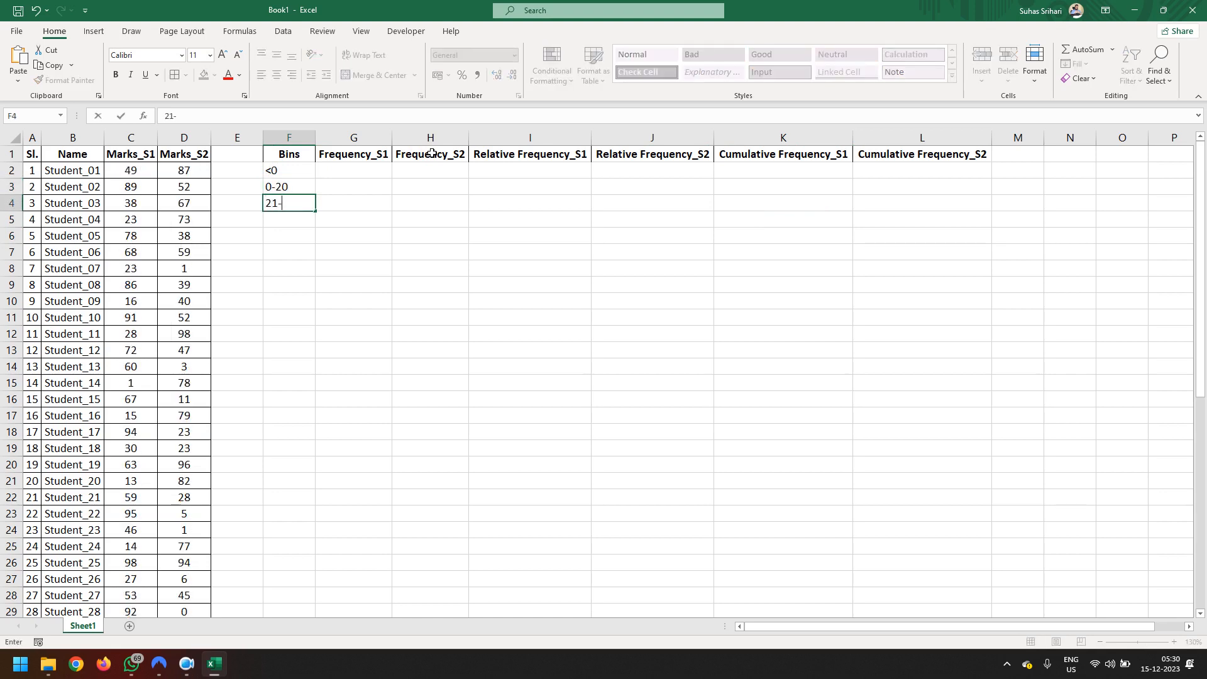
pyautogui.write('40')
pyautogui.press('Return')
pyautogui.write('41-')
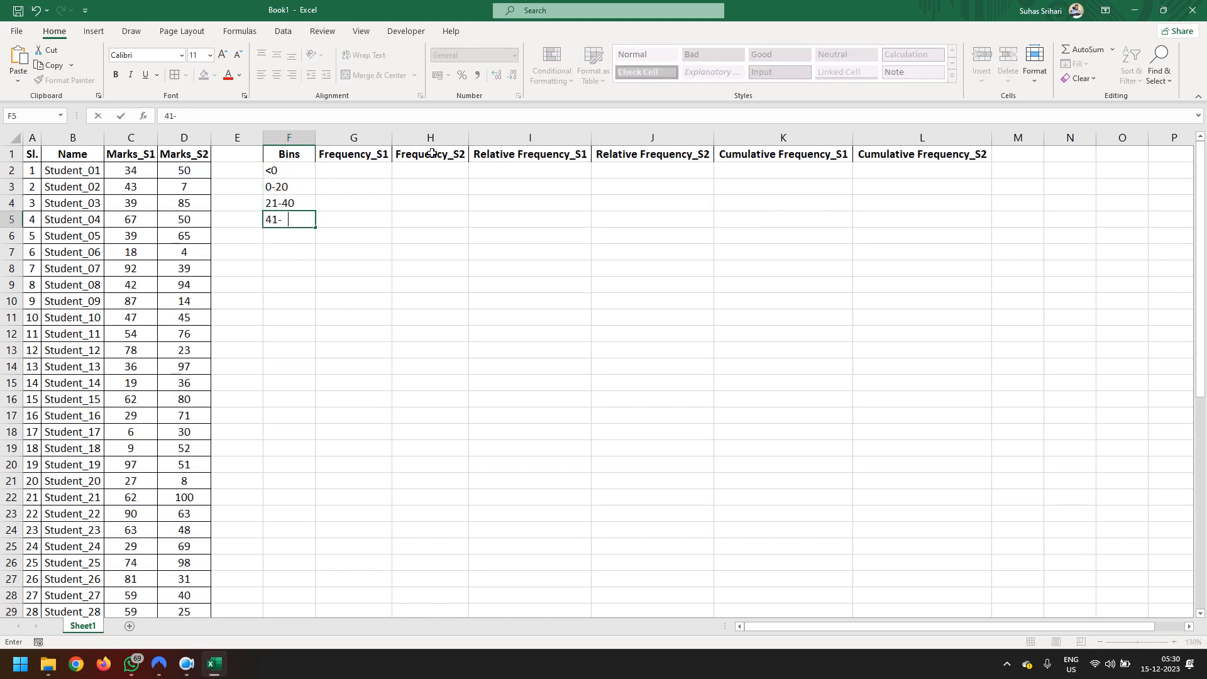
pyautogui.write('60')
pyautogui.press('Return')
# Complete the bin labels with 61-80, 81-100 and >100 in F6:F8
pyautogui.write('61-')
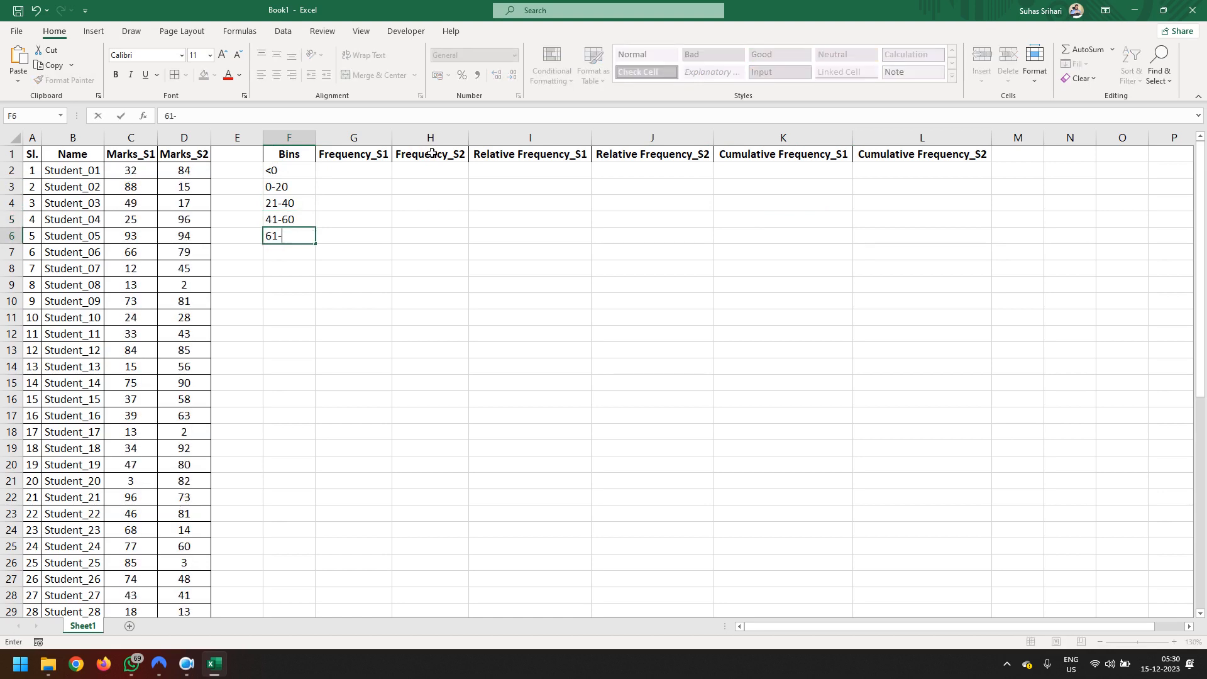
pyautogui.write('80')
pyautogui.press('Return')
pyautogui.write('81-')
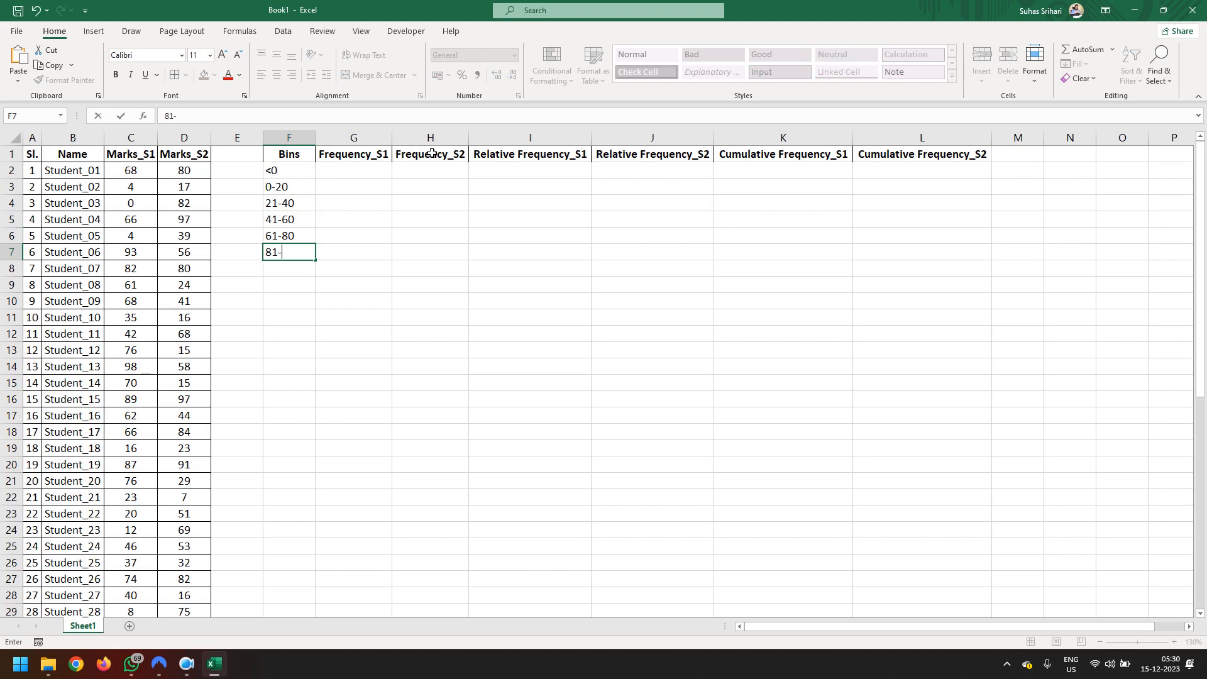
pyautogui.write('100')
pyautogui.press('Return')
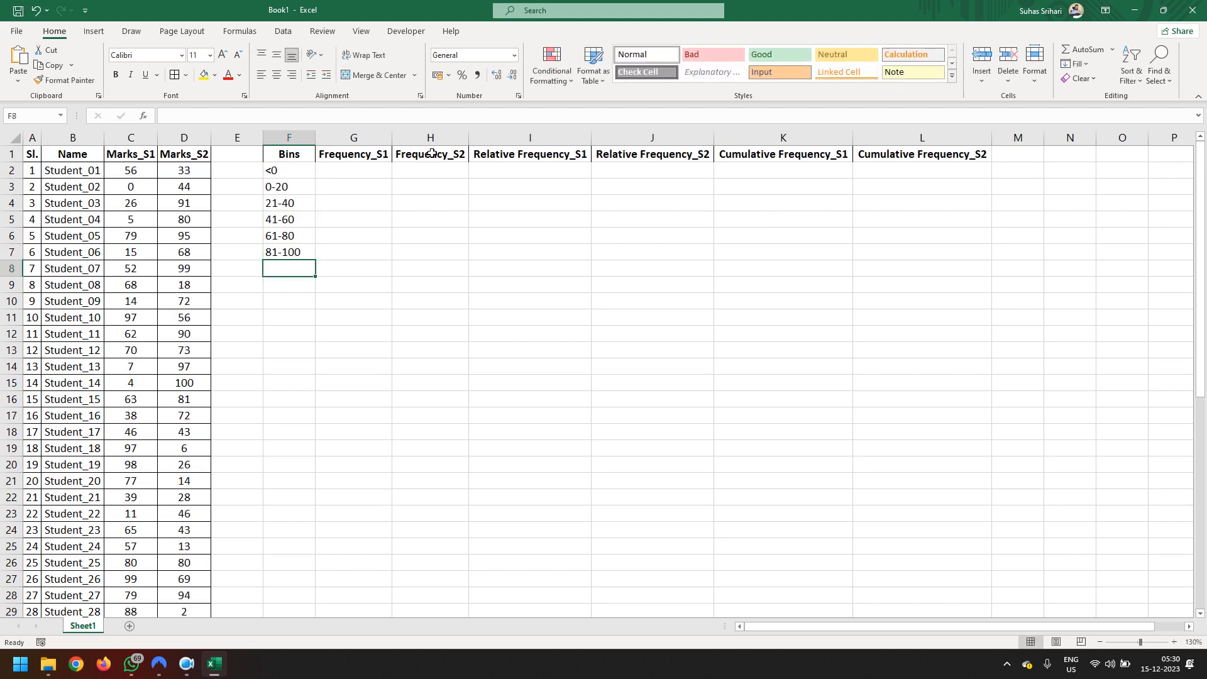
pyautogui.write('>100')
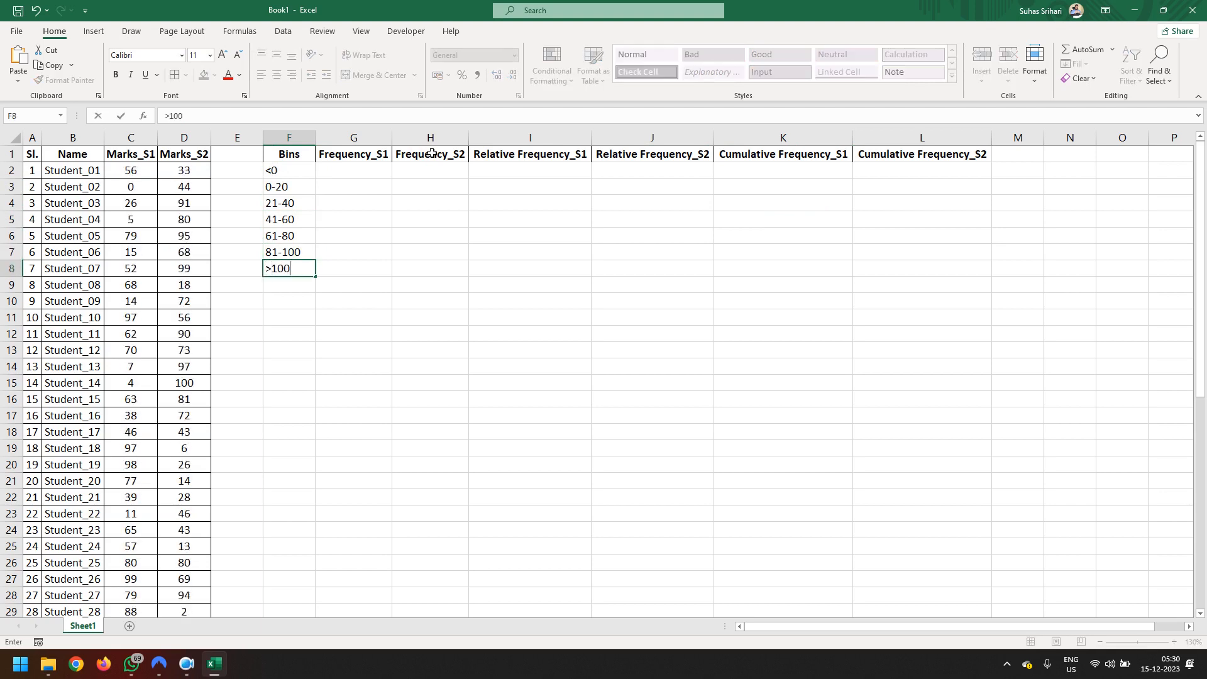
pyautogui.press('Tab')
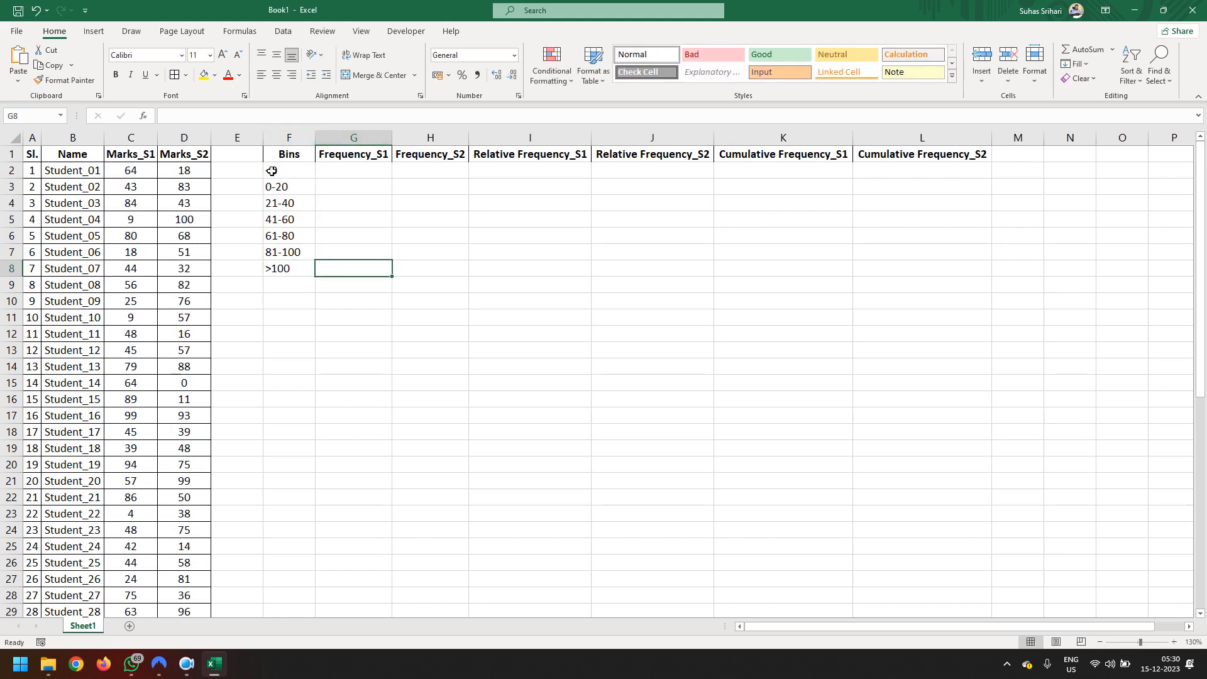
# Apply all borders to the frequency table F1:L8 and center its contents horizontally
pyautogui.click(287, 156)
pyautogui.moveTo(287, 156); pyautogui.dragTo(943, 275)
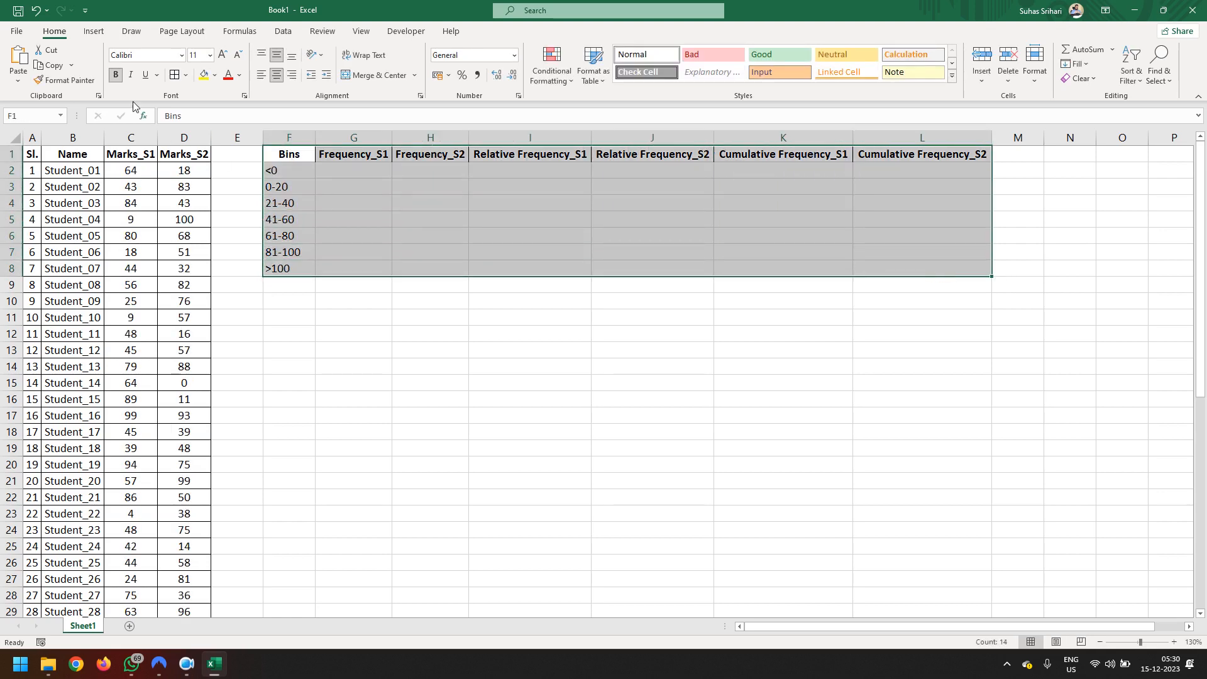
pyautogui.click(175, 75)
pyautogui.click(279, 81)
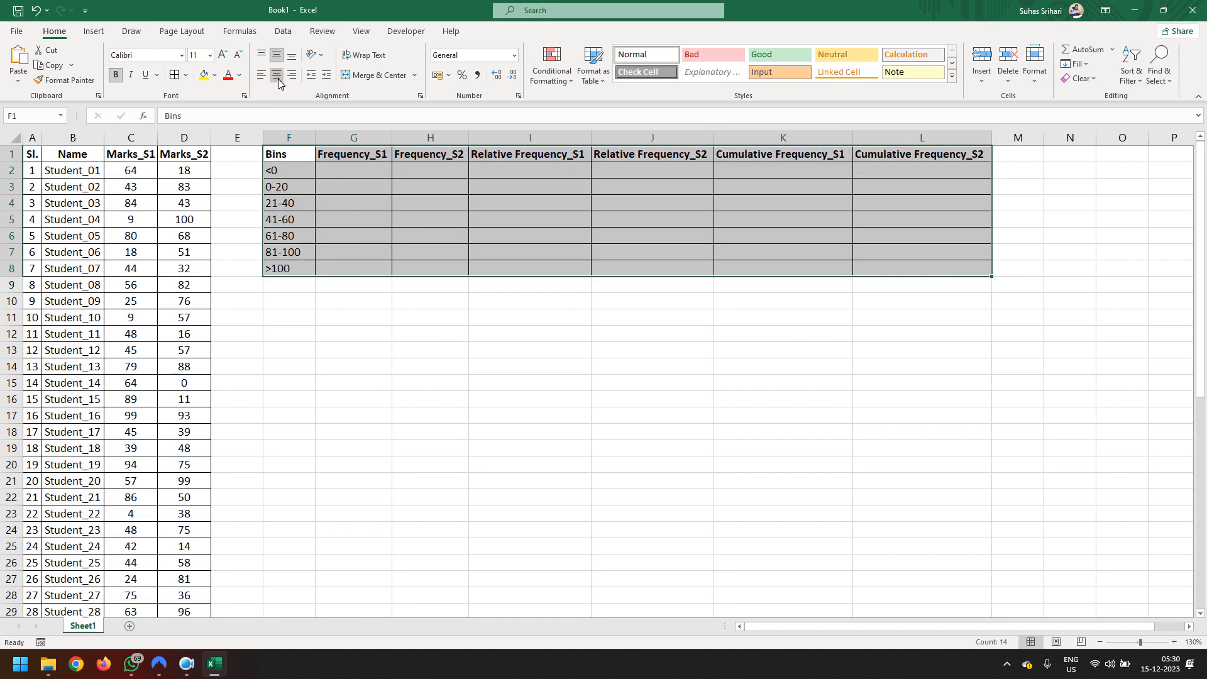
pyautogui.click(278, 78)
pyautogui.click(359, 301)
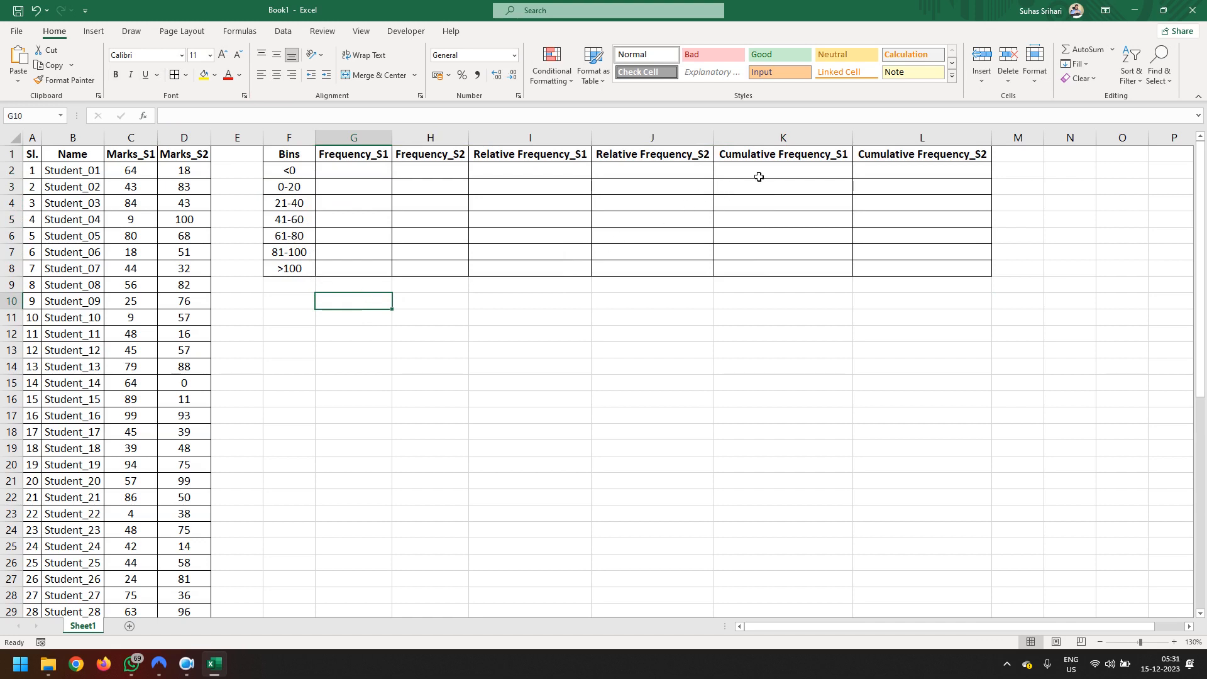
pyautogui.moveTo(766, 171); pyautogui.dragTo(910, 266)
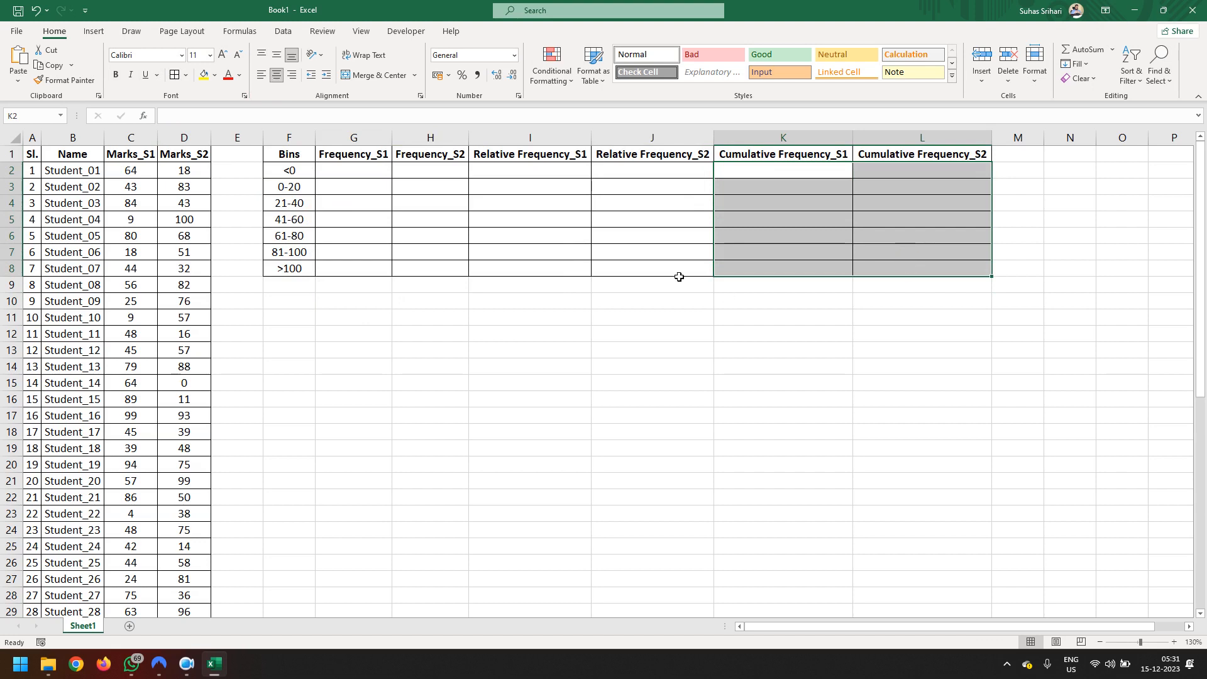
pyautogui.moveTo(371, 171); pyautogui.dragTo(432, 277)
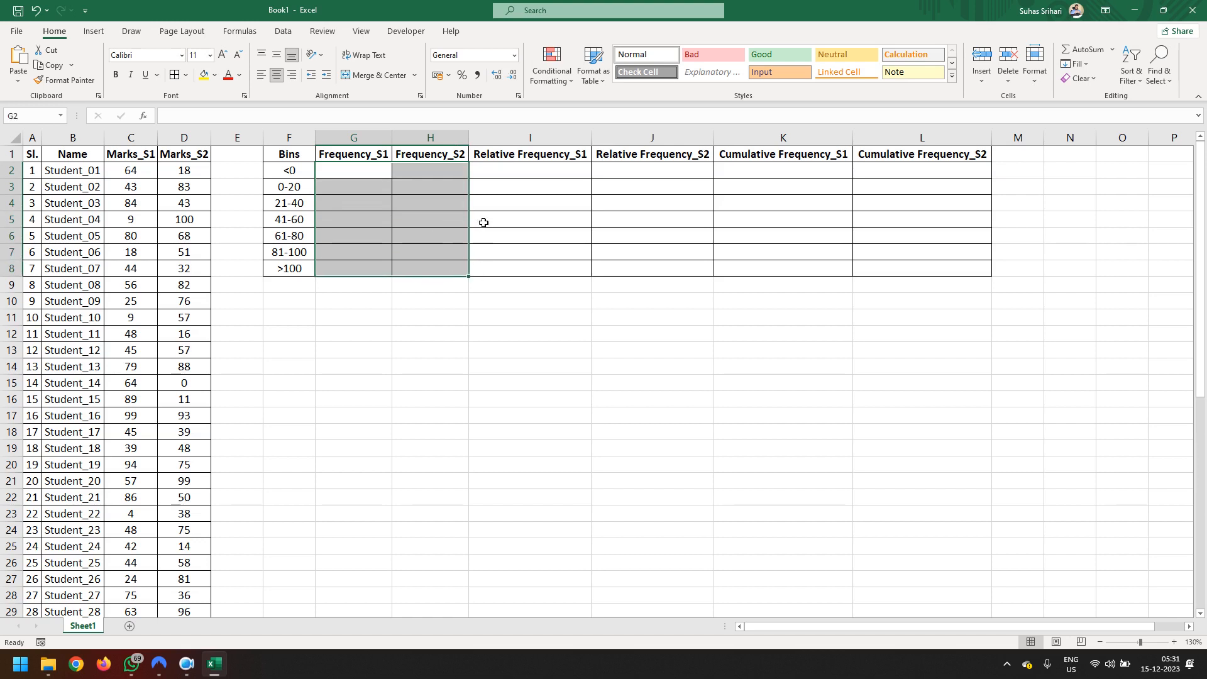
pyautogui.moveTo(310, 158); pyautogui.dragTo(612, 269)
pyautogui.click(376, 352)
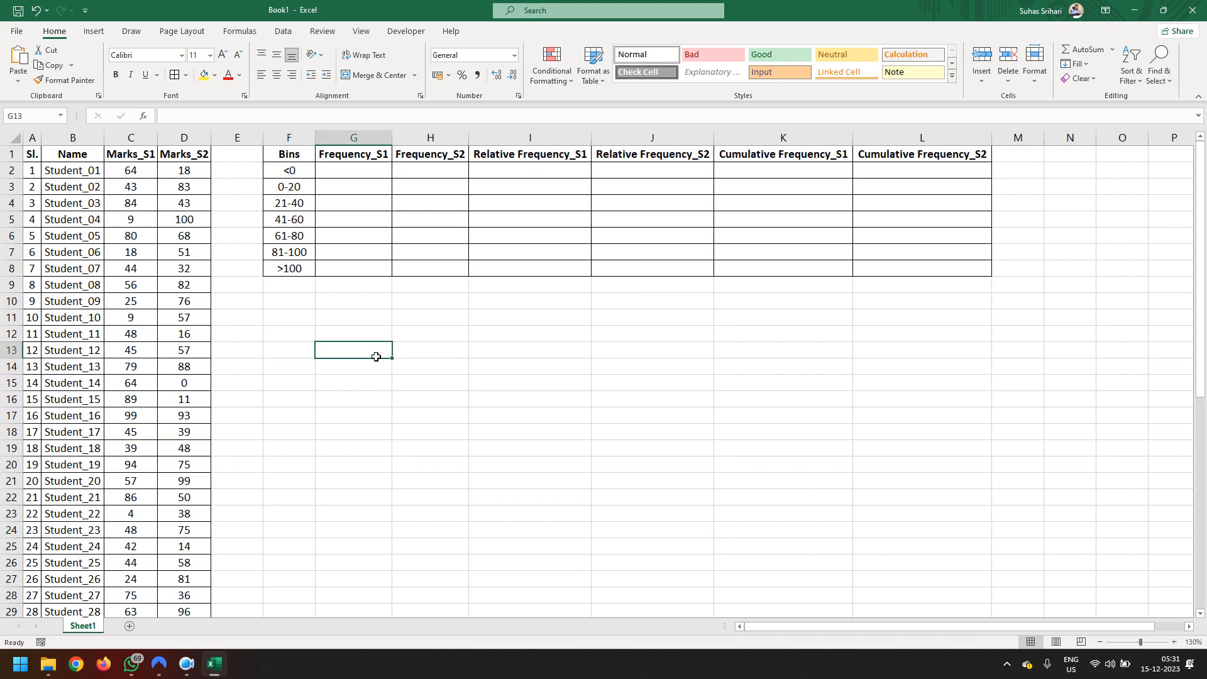
pyautogui.click(377, 320)
pyautogui.click(349, 175)
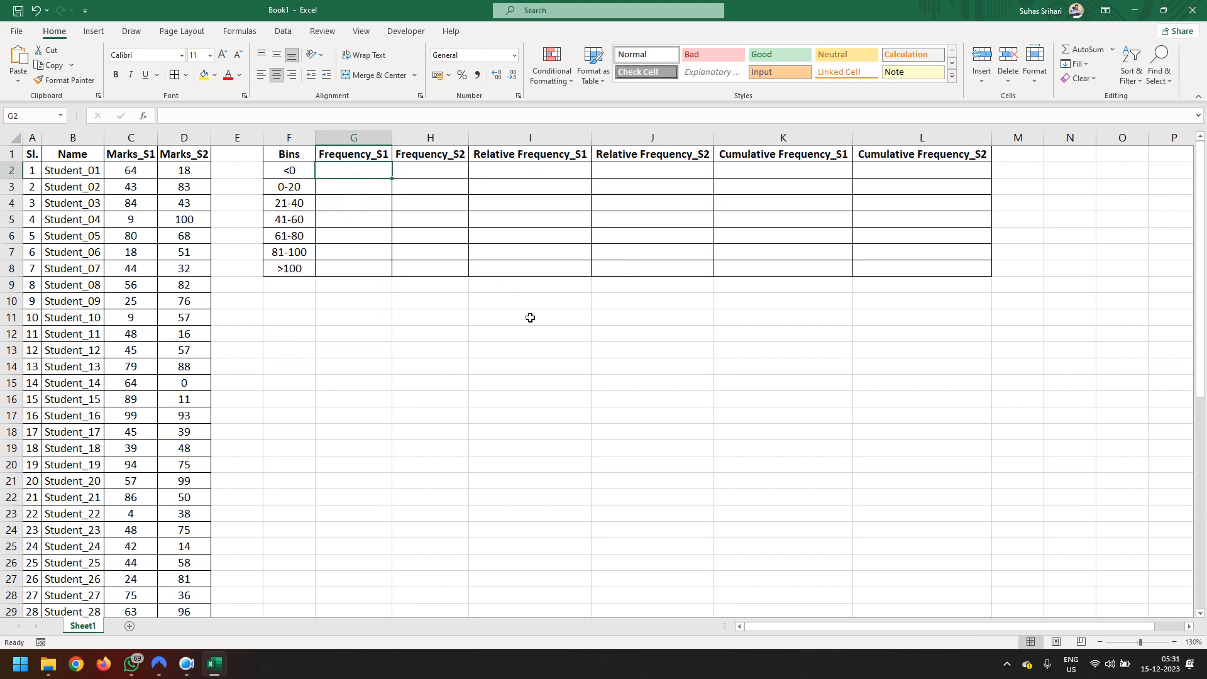
pyautogui.write('=coun')
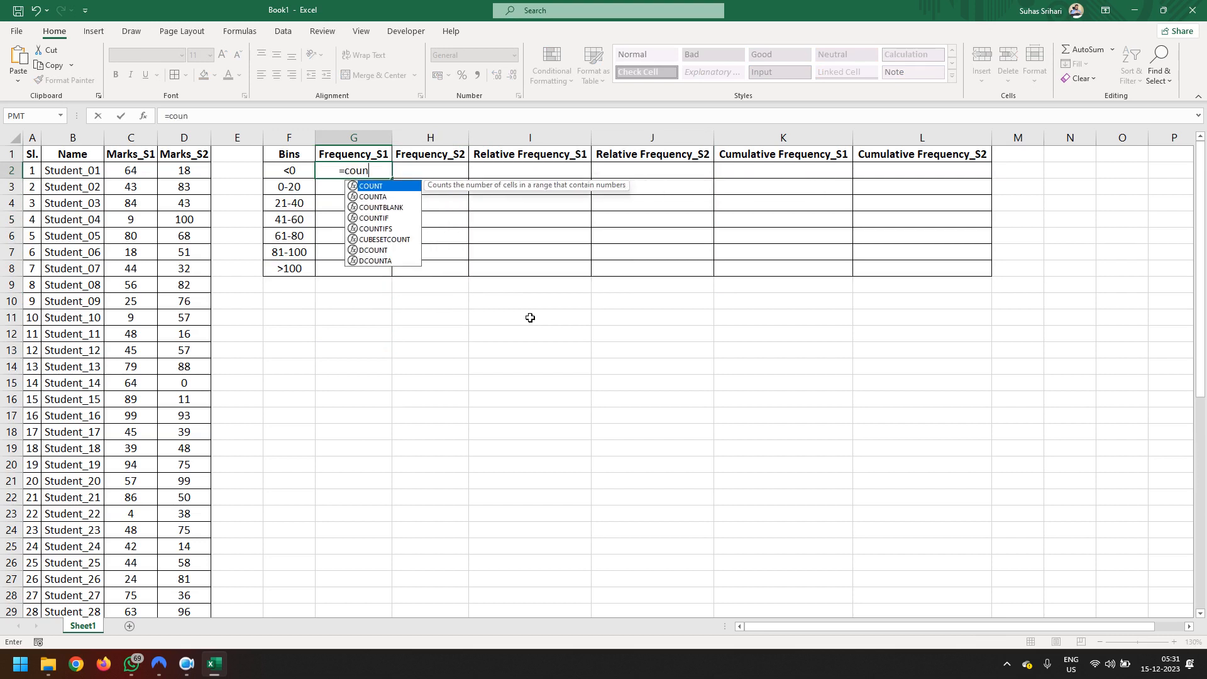
pyautogui.write('ti')
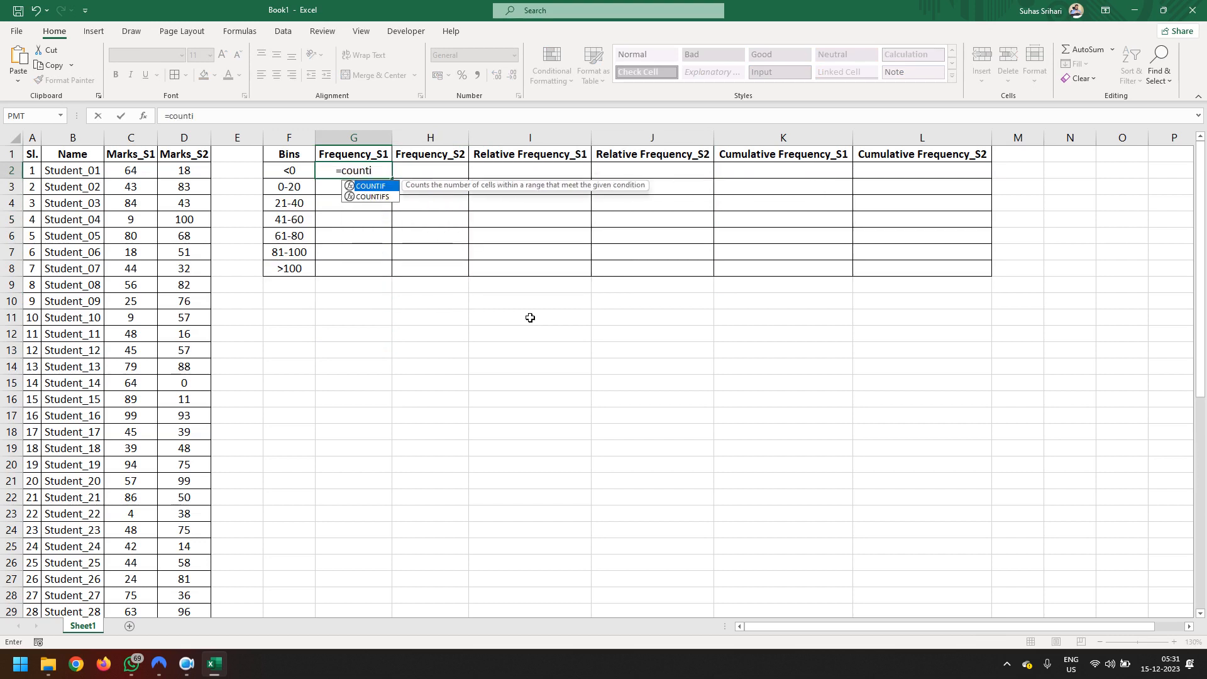
pyautogui.write('f')
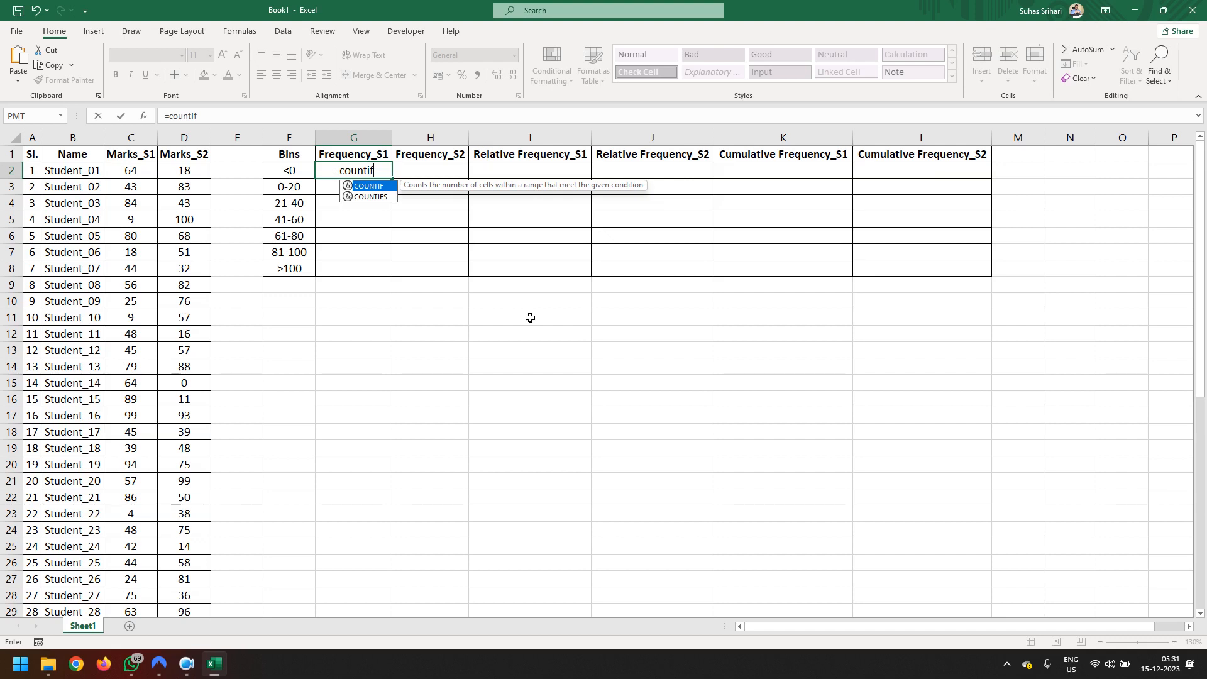
pyautogui.write('s')
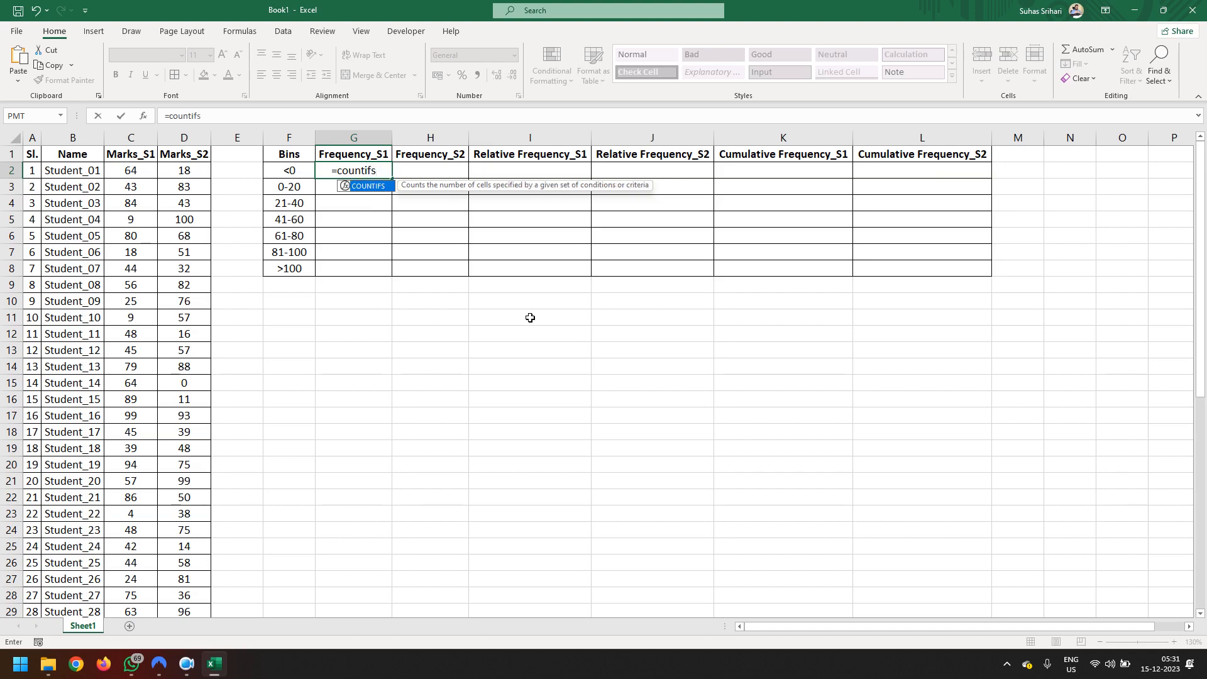
pyautogui.press('BackSpace')
pyautogui.press('BackSpace')
pyautogui.press('BackSpace')
pyautogui.press('BackSpace')
pyautogui.press('BackSpace')
pyautogui.press('BackSpace')
pyautogui.press('BackSpace')
pyautogui.press('BackSpace')
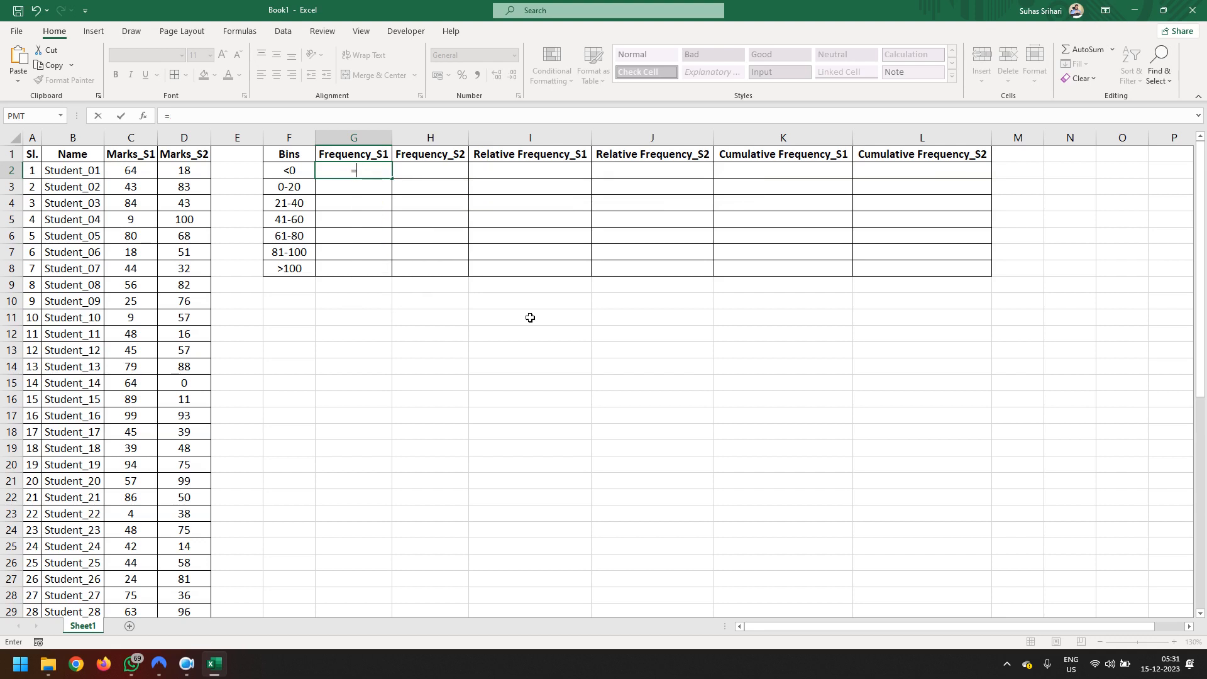
pyautogui.press('BackSpace')
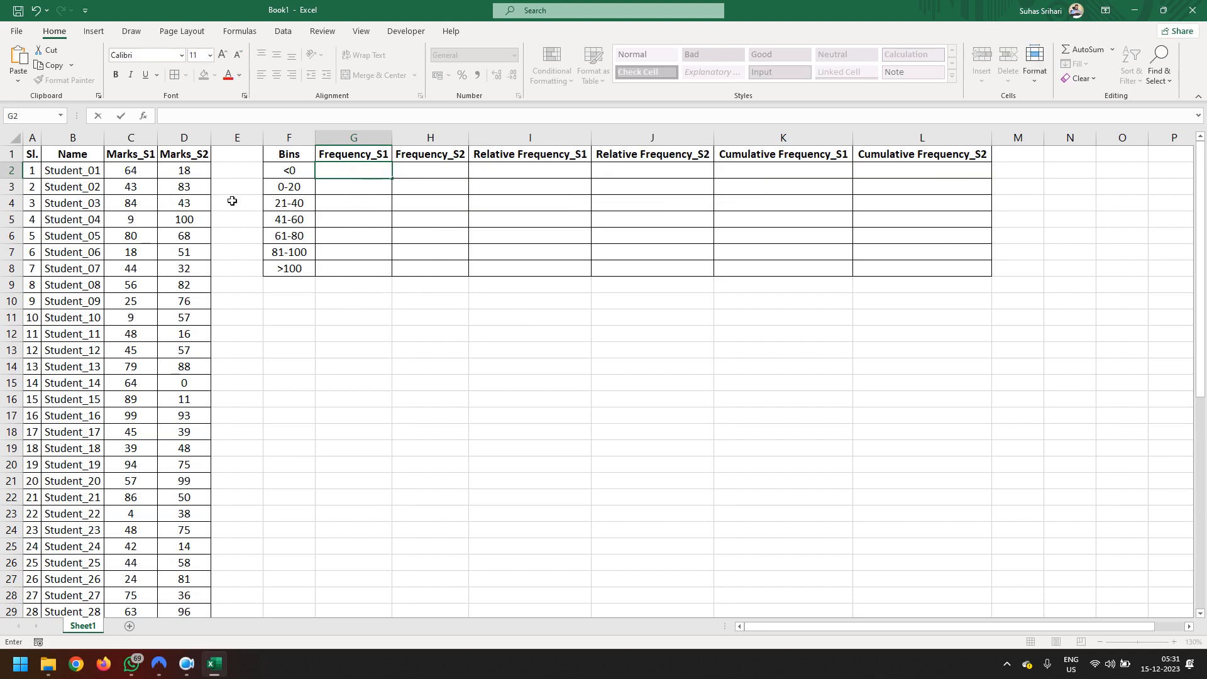
# Enter 0 in every frequency column of the <0 bin row, G2:L2
pyautogui.write('0')
pyautogui.press('Tab')
pyautogui.write('0')
pyautogui.press('Tab')
pyautogui.write('0')
pyautogui.hotkey('ctrl', 'Return')
pyautogui.press('Tab')
pyautogui.write('0')
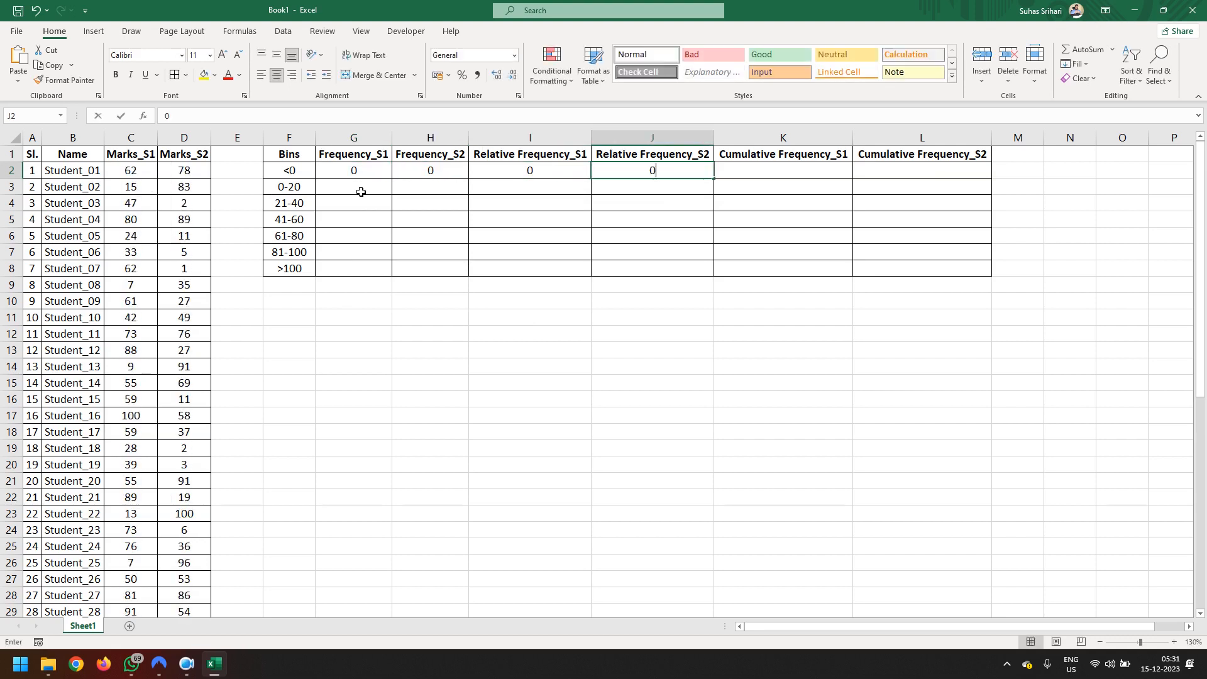
pyautogui.press('Tab')
pyautogui.write('0')
pyautogui.press('Tab')
pyautogui.write('0')
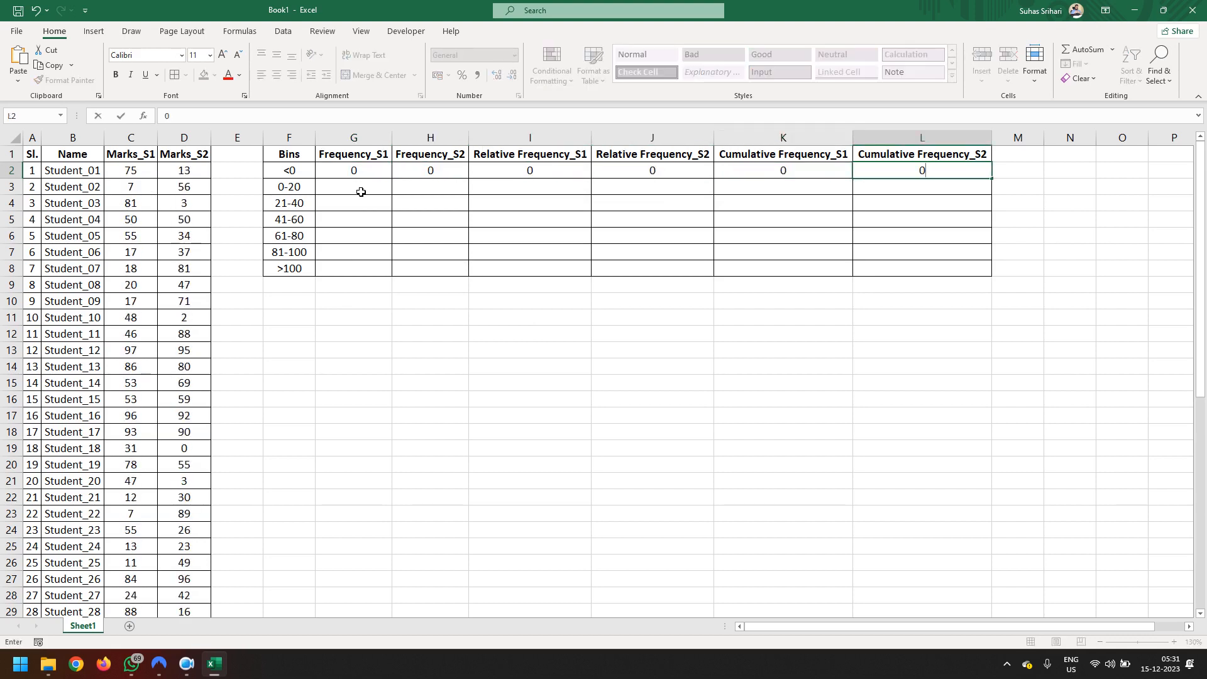
# Enter 0 in the frequency and relative frequency cells G8:J8 of the >100 bin row
pyautogui.click(344, 273)
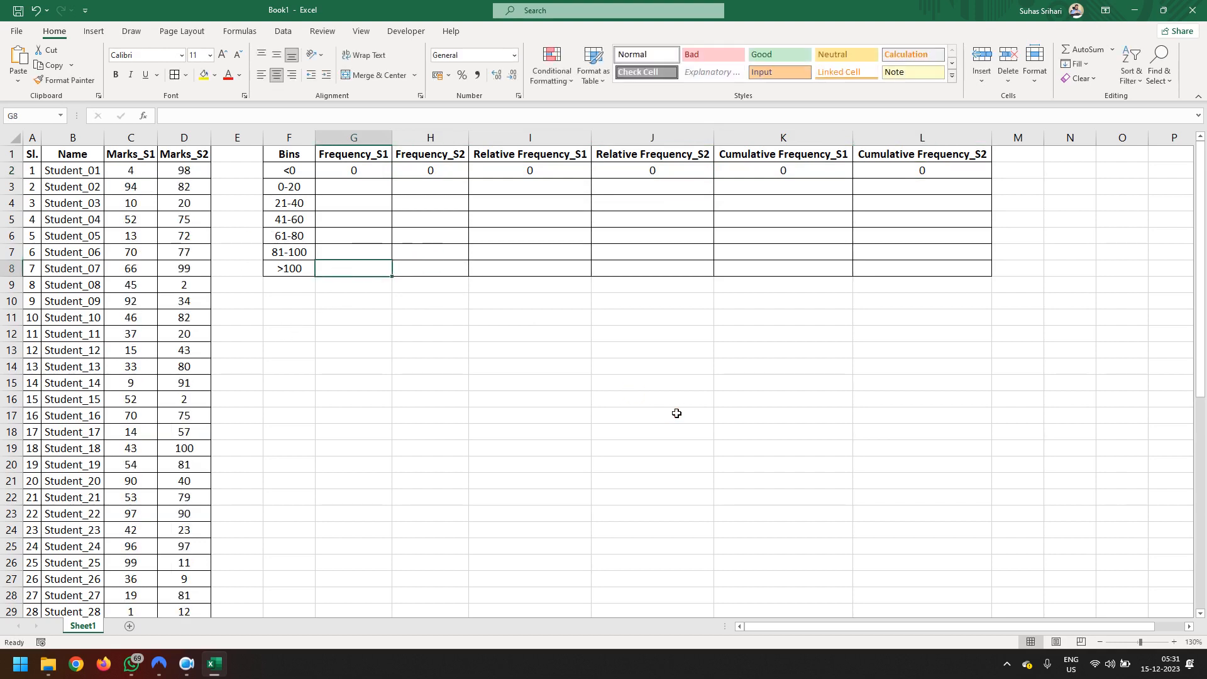
pyautogui.write('0')
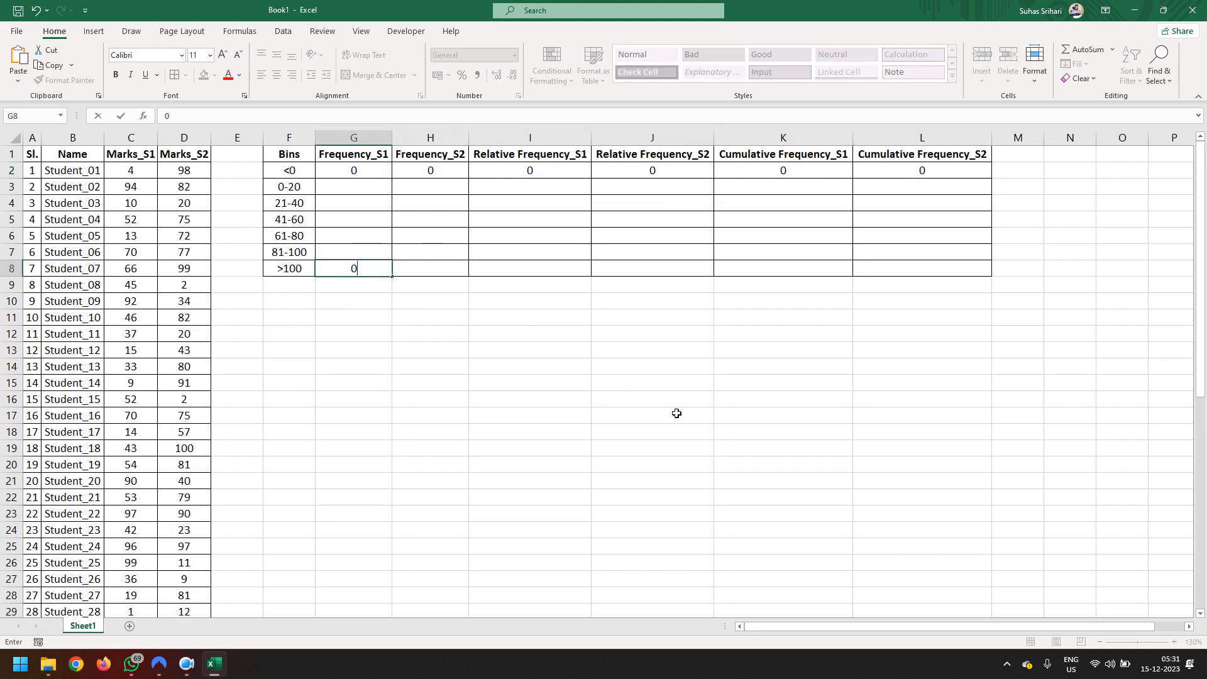
pyautogui.press('Tab')
pyautogui.write('0')
pyautogui.press('Tab')
pyautogui.write('0')
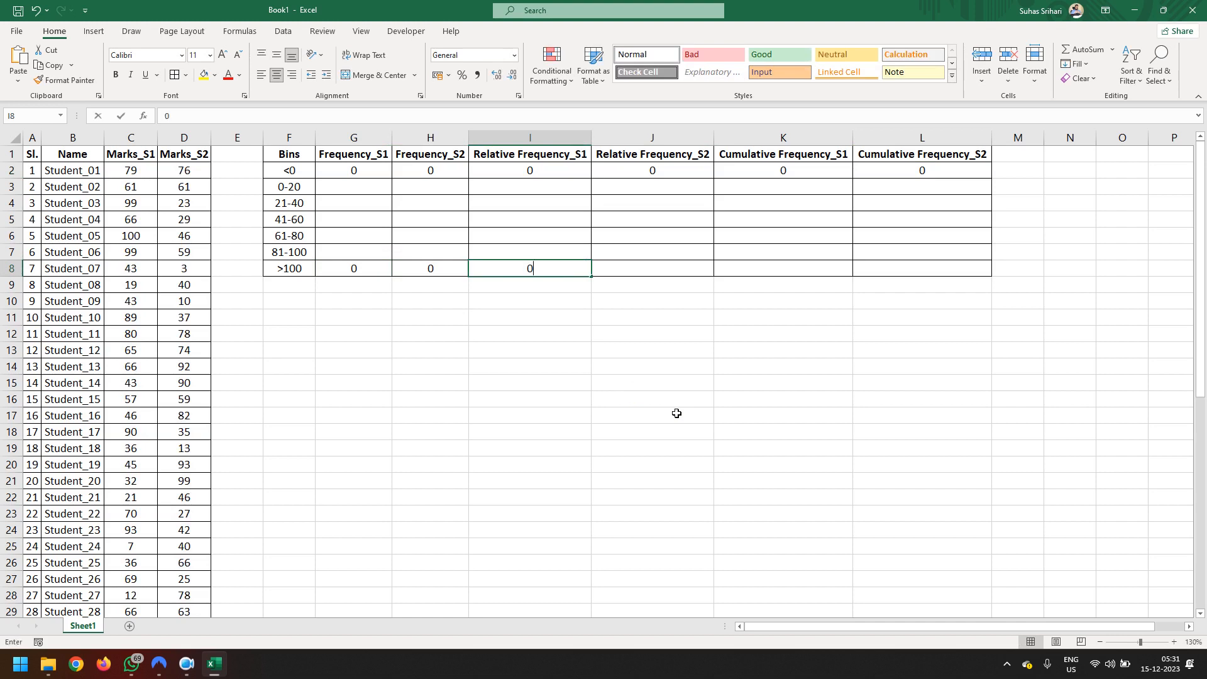
pyautogui.press('Tab')
pyautogui.write('0')
pyautogui.press('Tab')
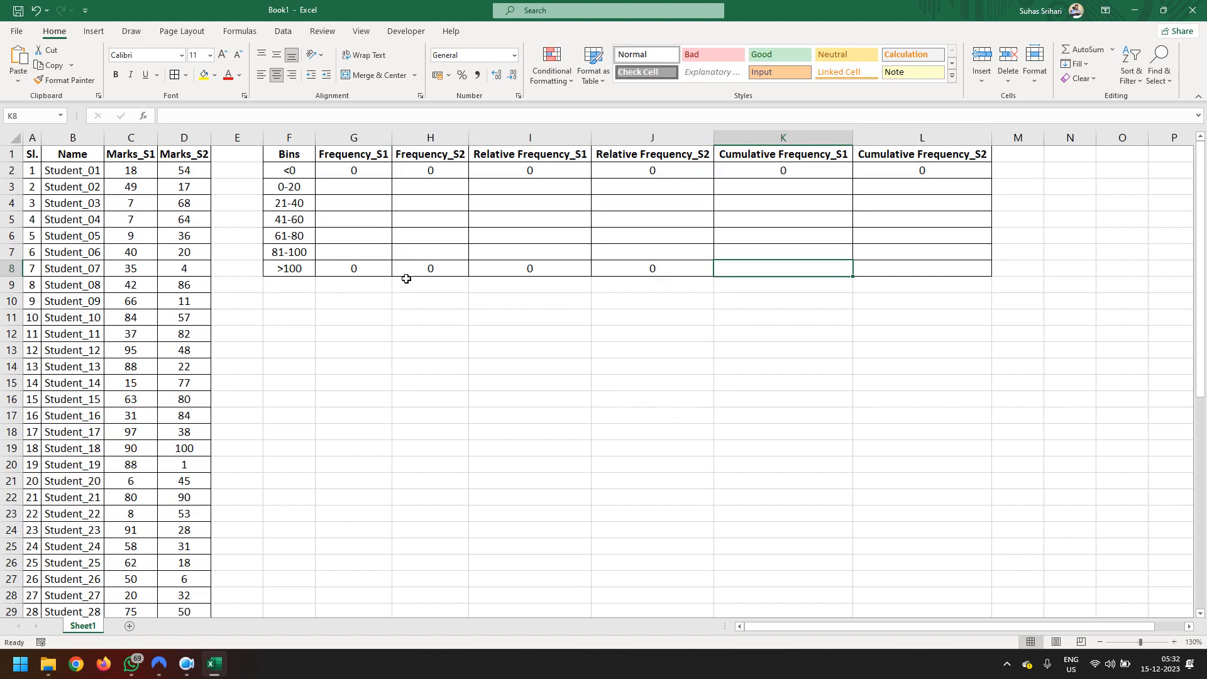
# Begin a COUNTIFS formula in G3 with the absolute range $C$2:$C$51 and the criterion >=0
pyautogui.click(348, 187)
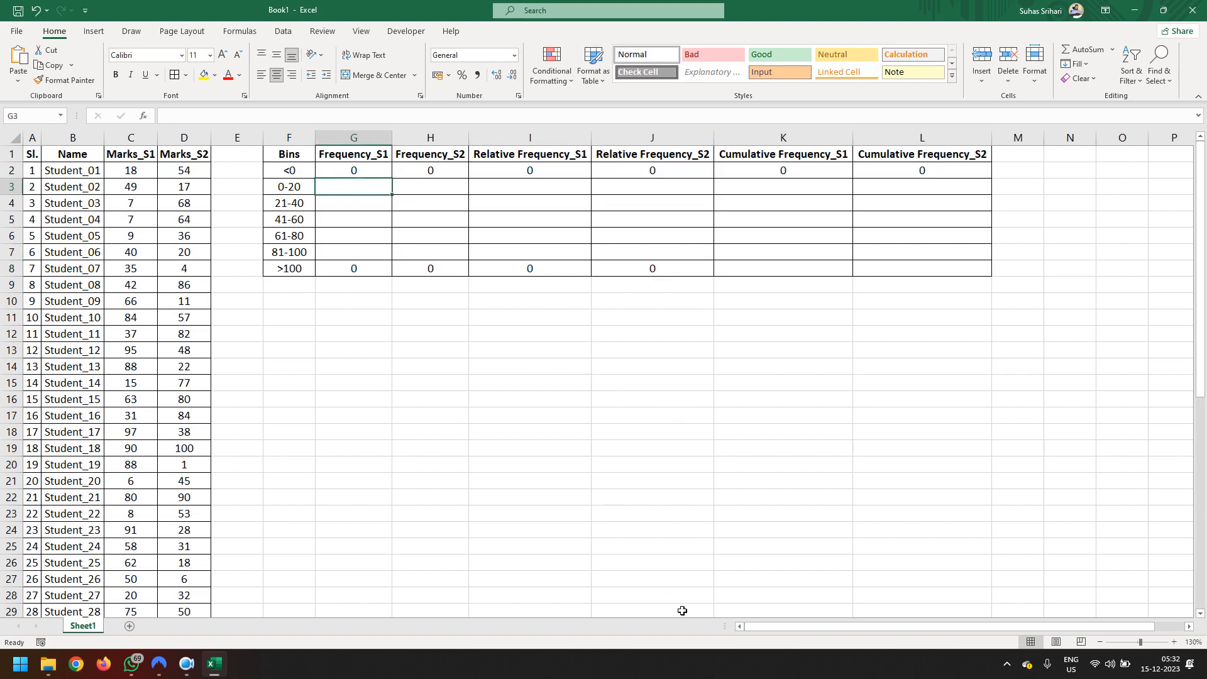
pyautogui.write('=')
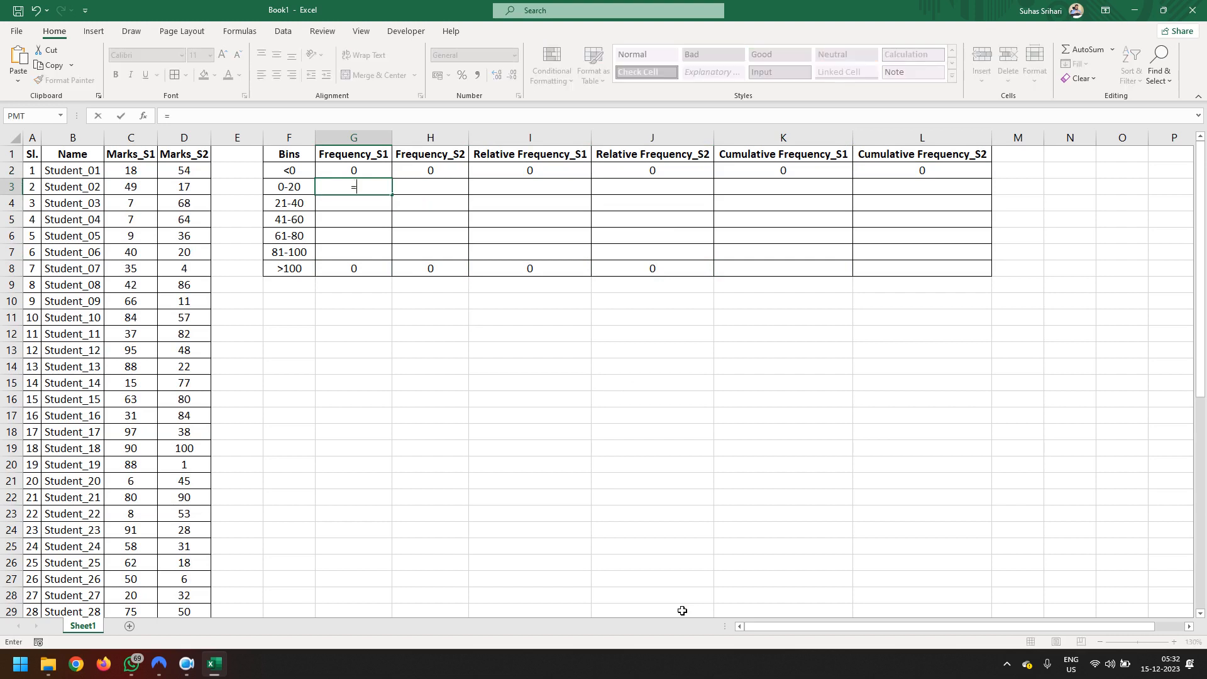
pyautogui.write('count')
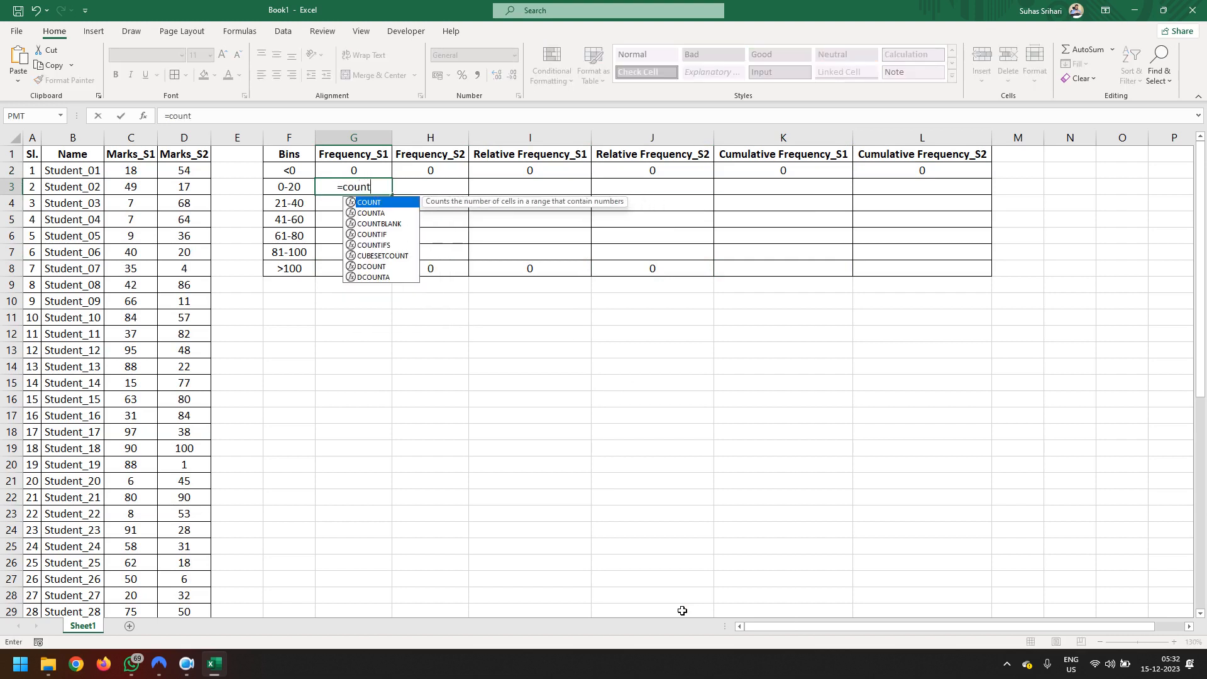
pyautogui.write('ifs')
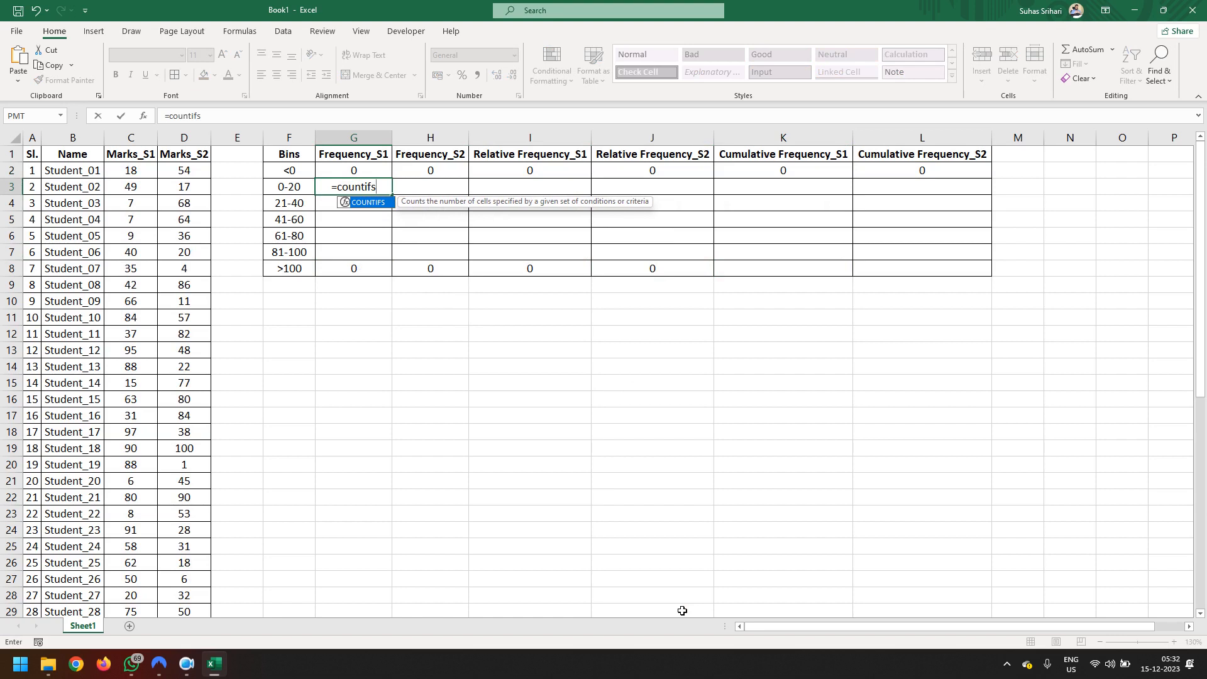
pyautogui.write('(')
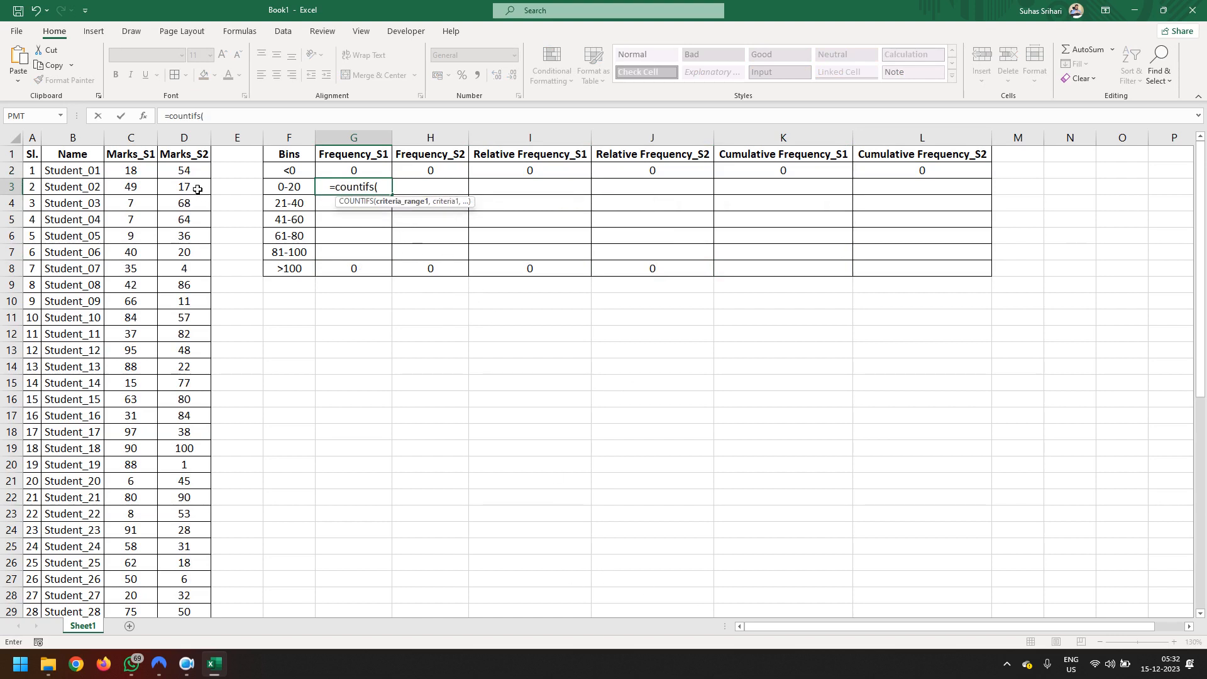
pyautogui.moveTo(131, 168); pyautogui.dragTo(140, 579)
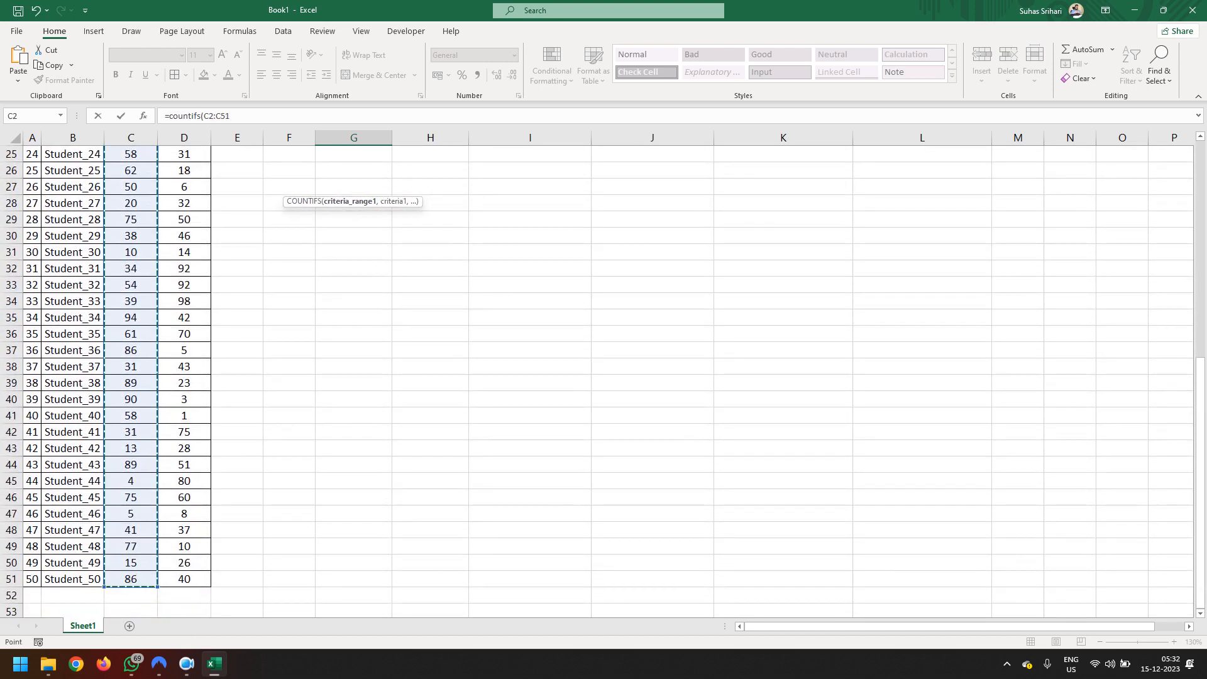
pyautogui.press('F4')
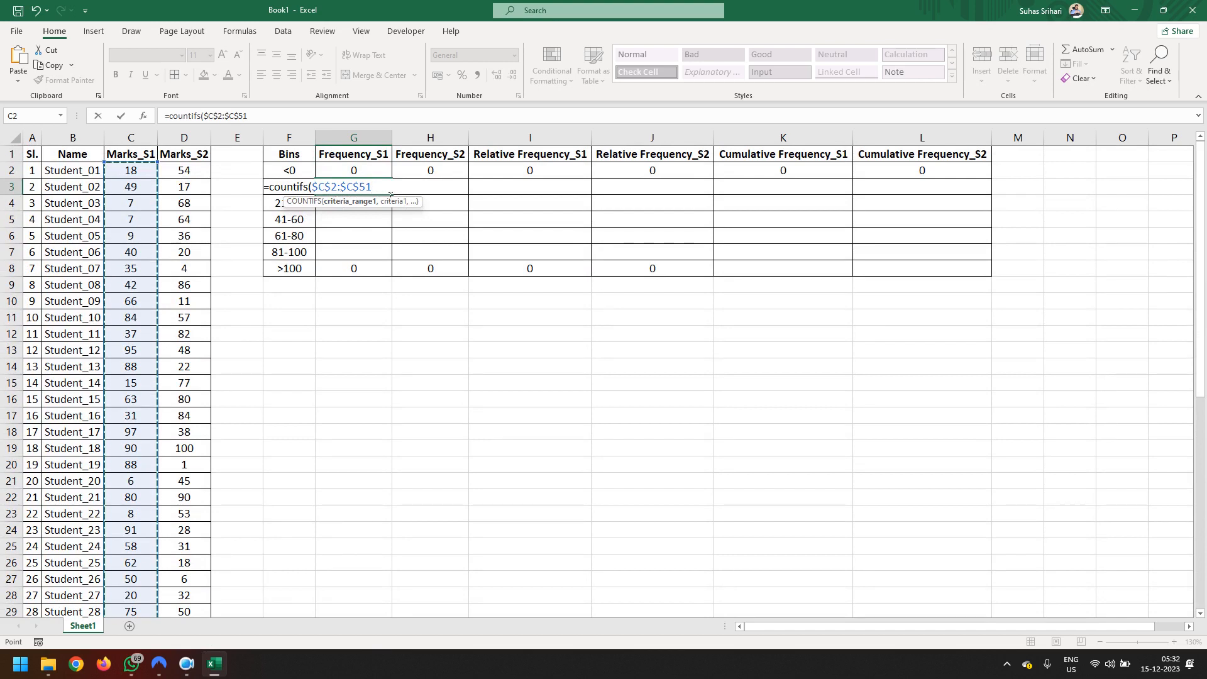
pyautogui.write(',')
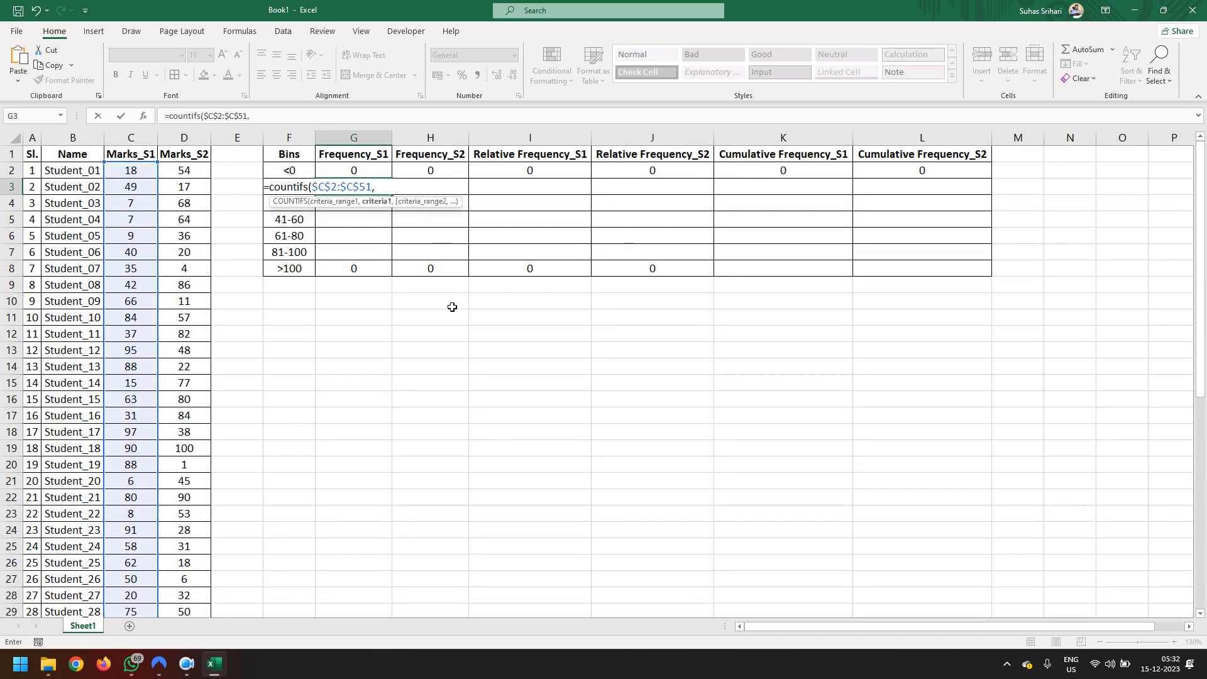
pyautogui.write('">=0')
# Complete the G3 formula with a second condition, $C$2:$C$51 with criterion <=20, and fill it down to G7
pyautogui.click(284, 114)
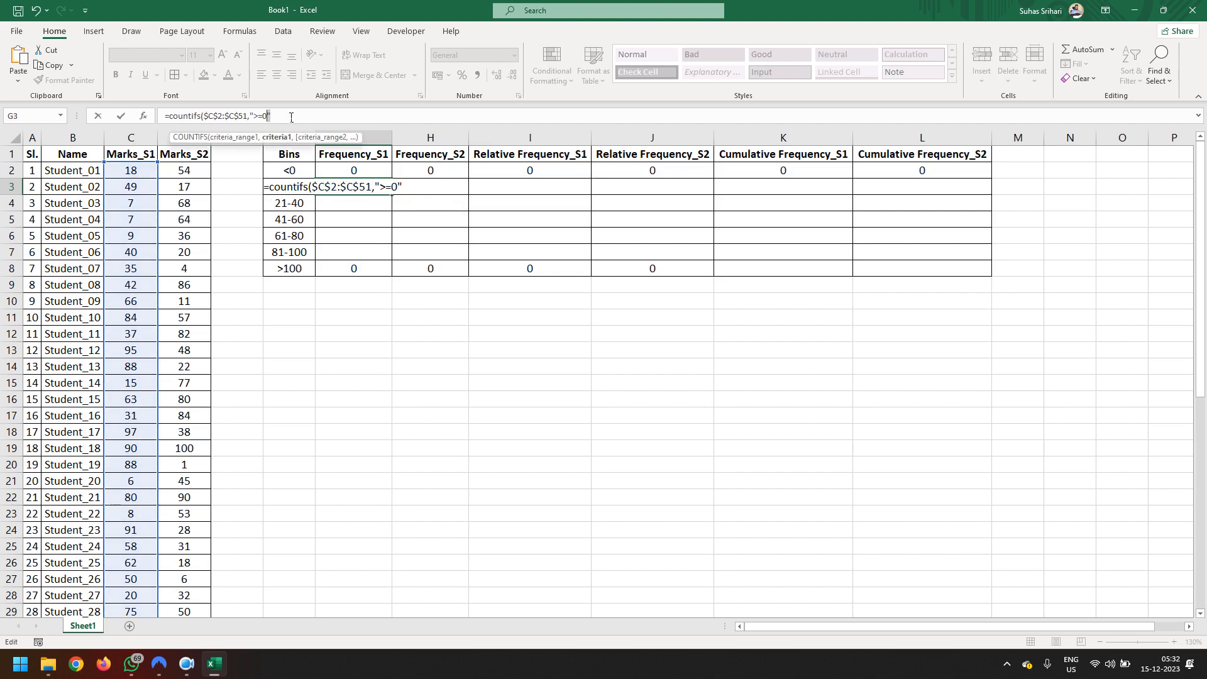
pyautogui.hotkey('shift', 'Left')
pyautogui.hotkey('shift', 'Left')
pyautogui.hotkey('shift', 'Left')
pyautogui.hotkey('shift', 'Left')
pyautogui.hotkey('shift', 'Left')
pyautogui.hotkey('shift', 'Left')
pyautogui.hotkey('shift', 'Left')
pyautogui.hotkey('shift', 'Left')
pyautogui.hotkey('shift', 'Left')
pyautogui.hotkey('shift', 'Left')
pyautogui.hotkey('shift', 'Left')
pyautogui.hotkey('shift', 'Left')
pyautogui.hotkey('shift', 'Left')
pyautogui.hotkey('shift', 'Left')
pyautogui.hotkey('shift', 'Left')
pyautogui.hotkey('shift', 'Left')
pyautogui.hotkey('ctrl', 'c')
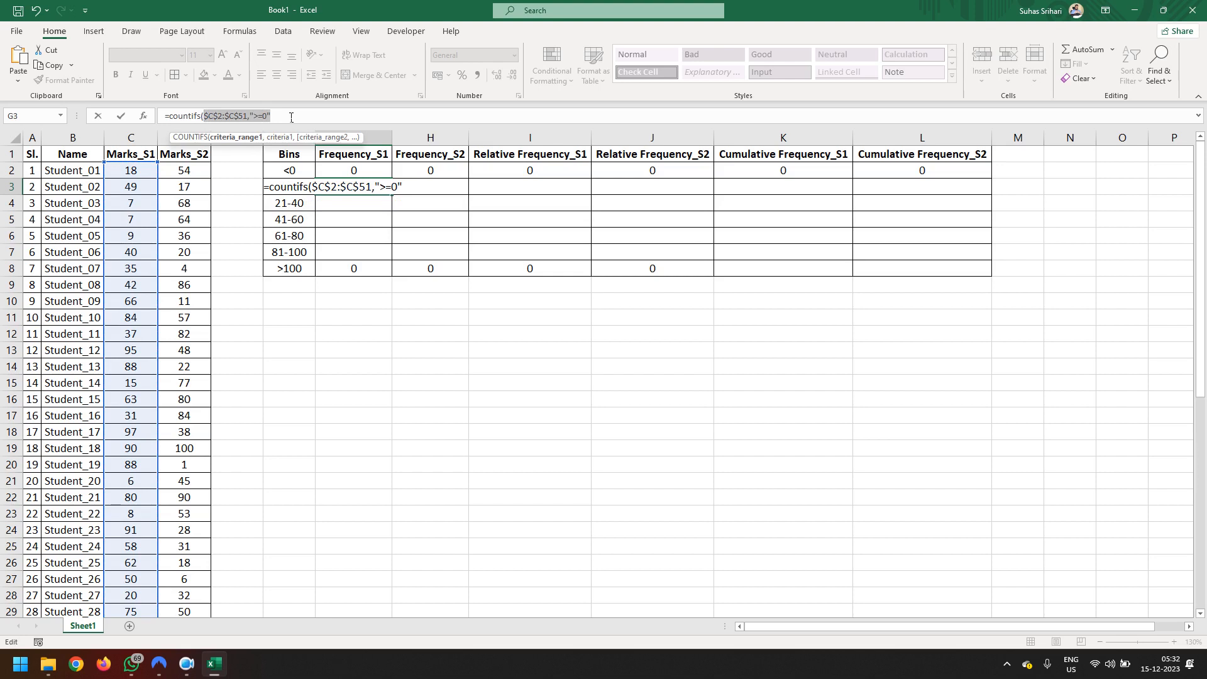
pyautogui.press('Right')
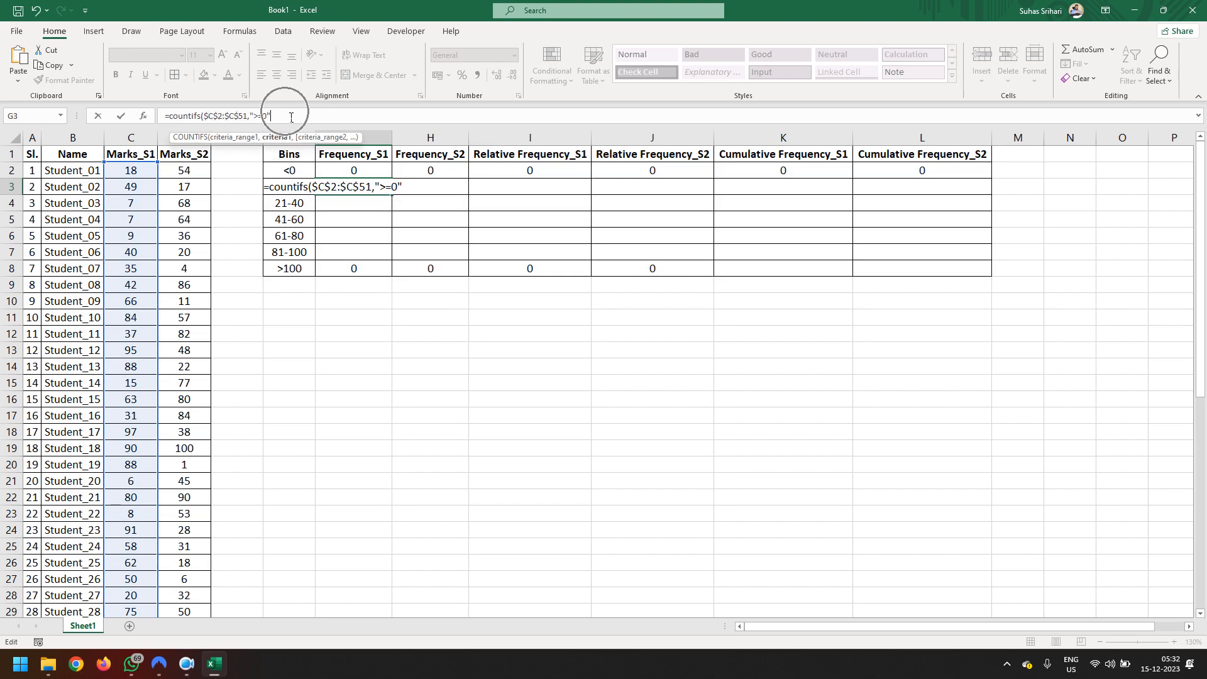
pyautogui.write(',')
pyautogui.hotkey('ctrl', 'v')
pyautogui.press('Left')
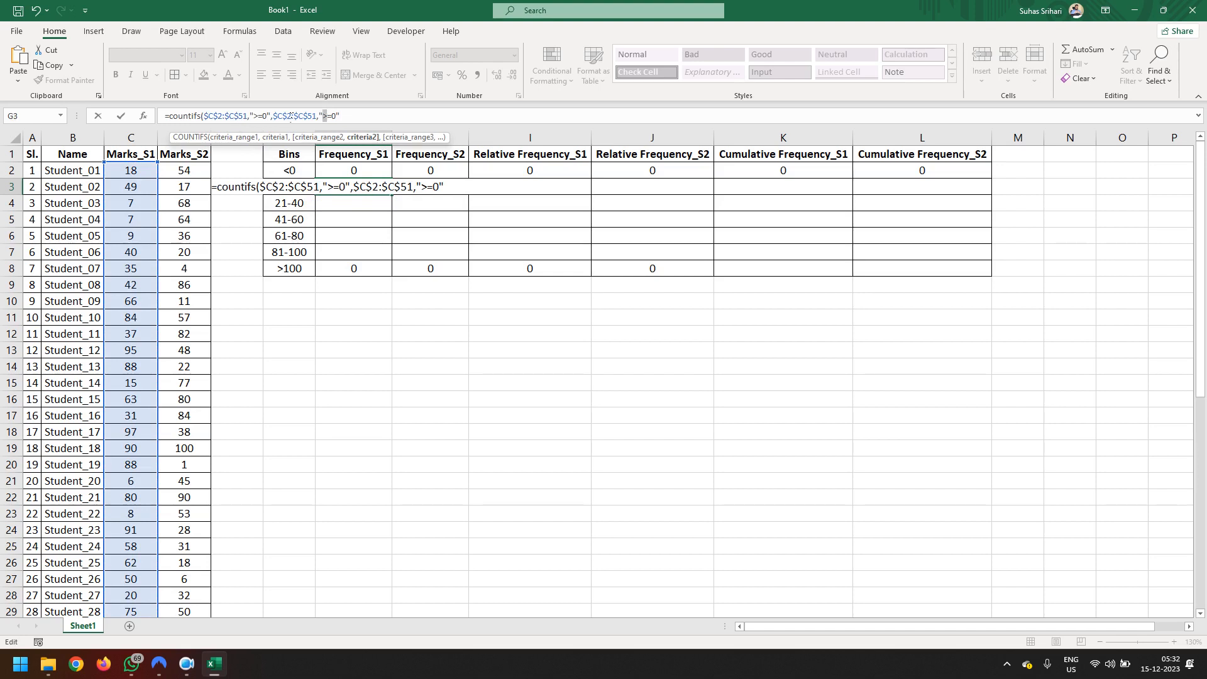
pyautogui.write('<=2')
pyautogui.press('End')
pyautogui.write(')')
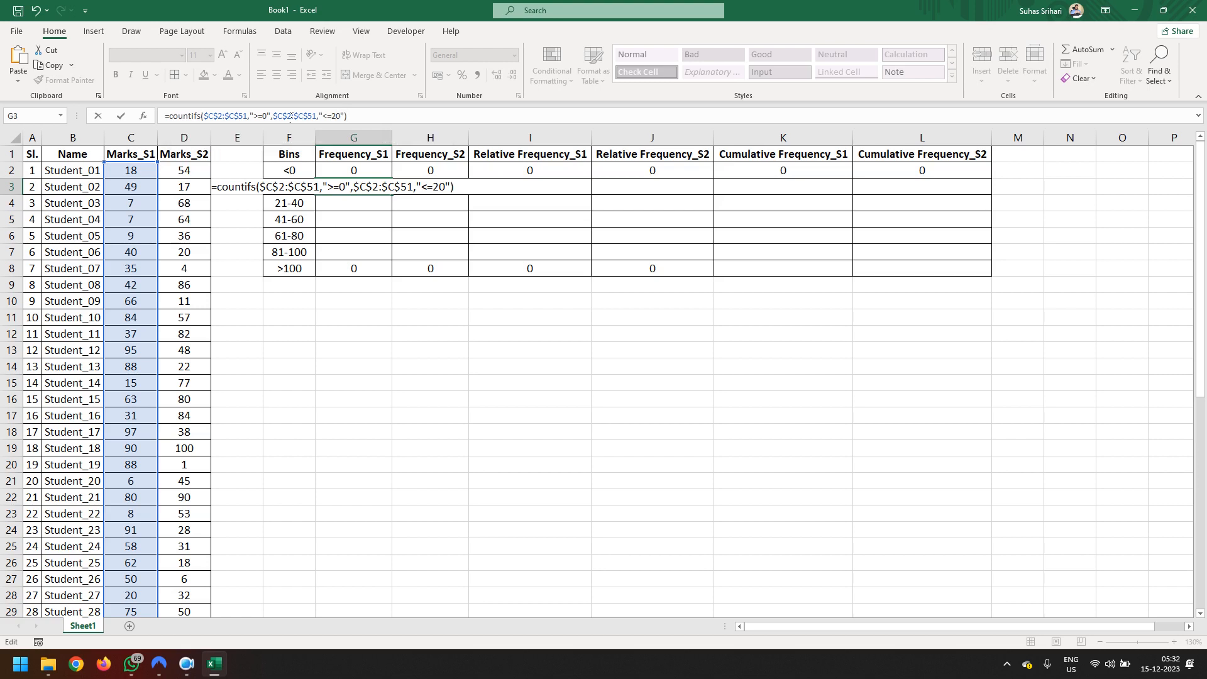
pyautogui.press('Return')
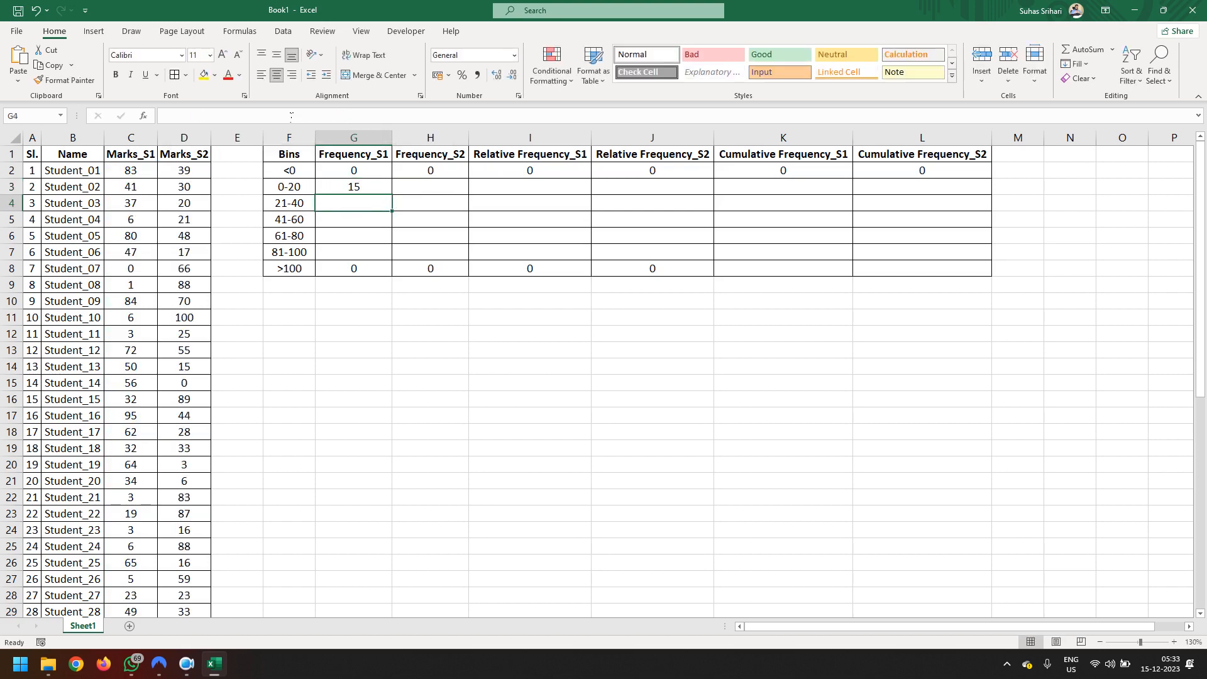
pyautogui.click(363, 186)
pyautogui.moveTo(395, 197); pyautogui.dragTo(393, 254)
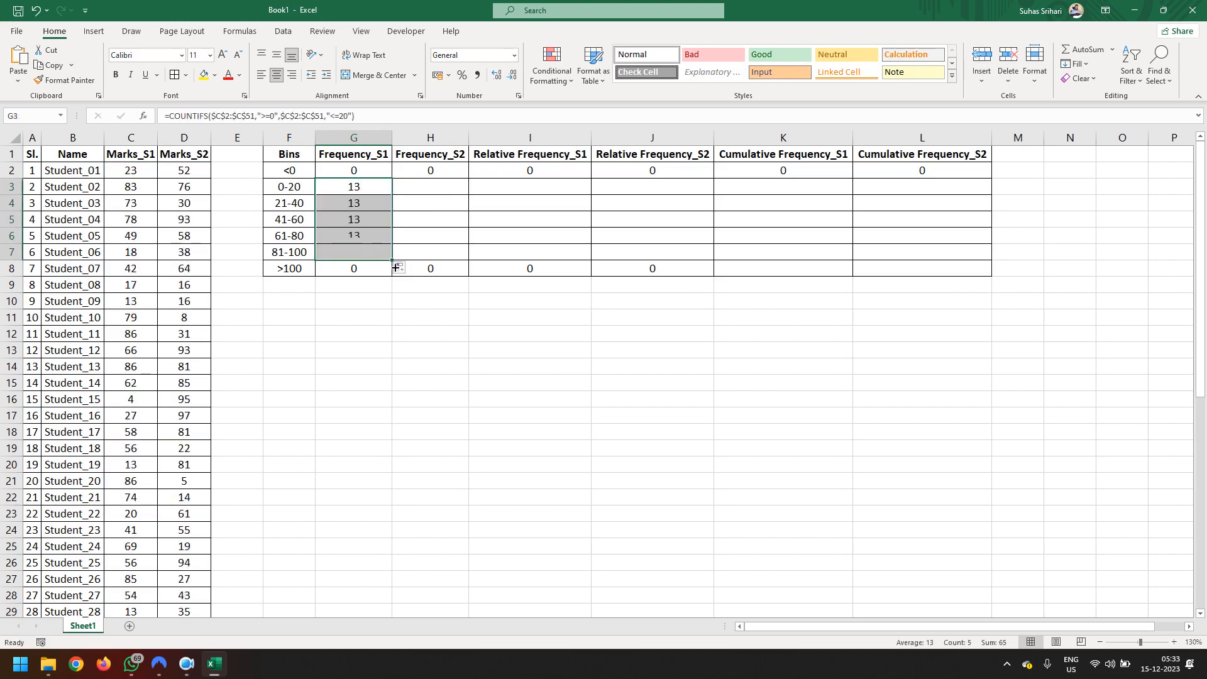
# Change the COUNTIFS criteria in G4 to >=21 and <=40 for the 21-40 bin
pyautogui.click(373, 206)
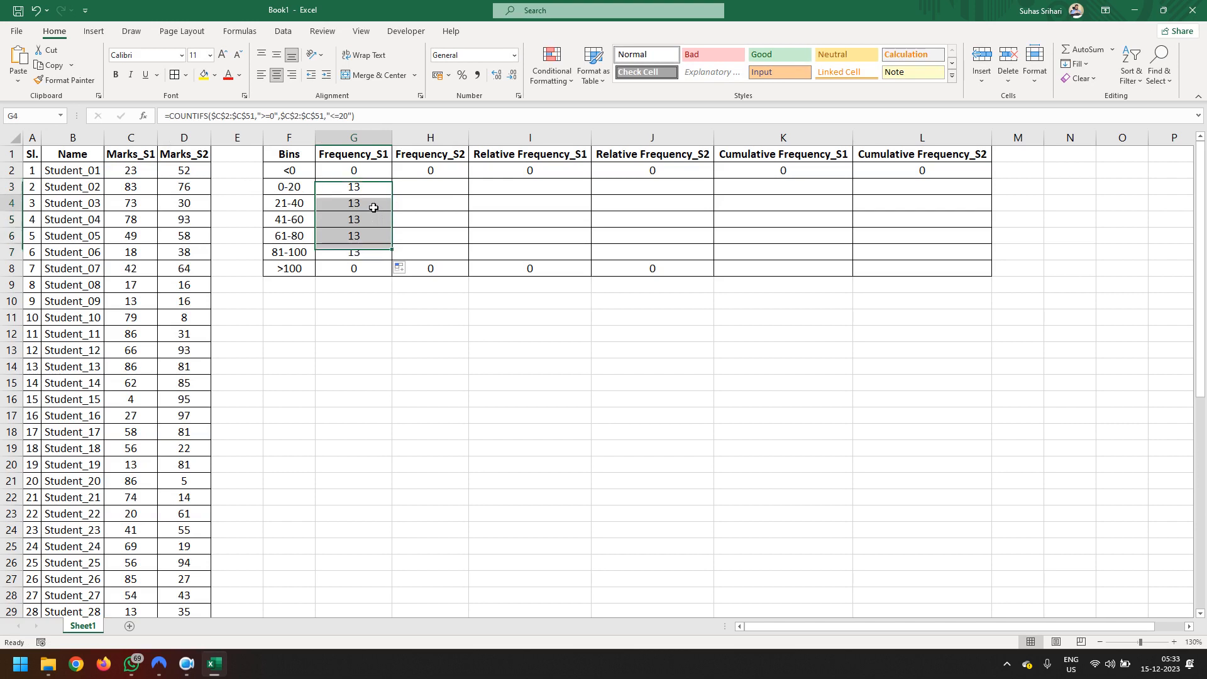
pyautogui.click(270, 117)
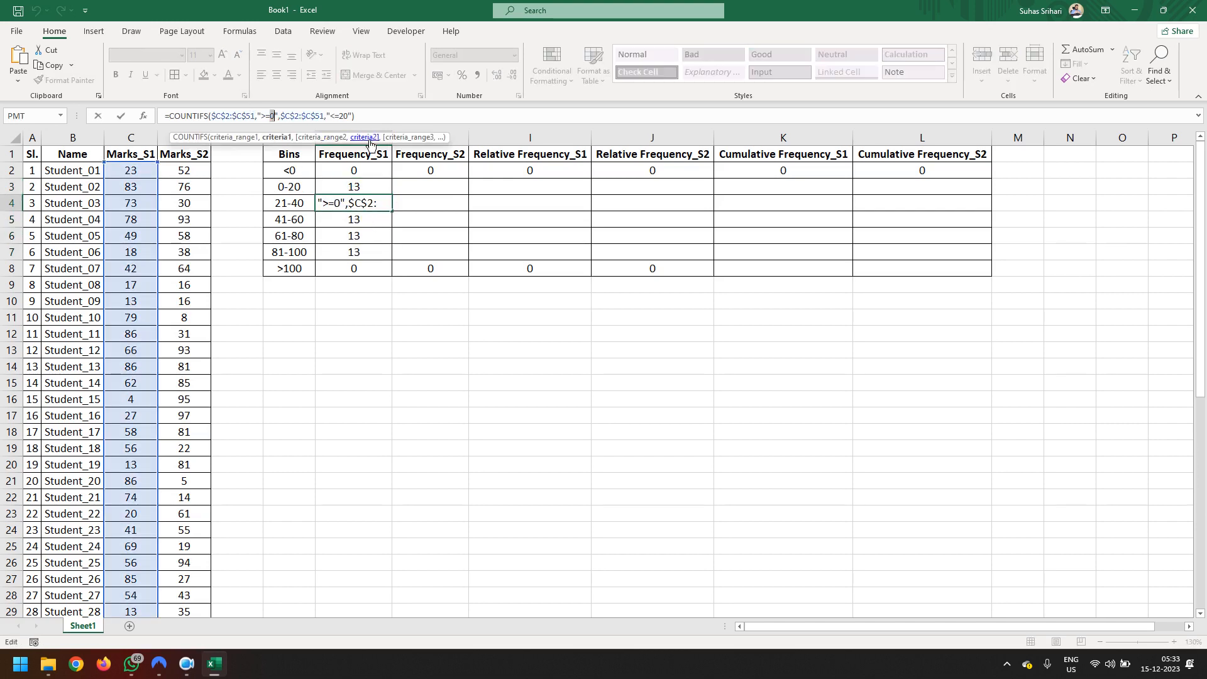
pyautogui.write('21')
pyautogui.press('Right')
pyautogui.press('Right')
pyautogui.press('Right')
pyautogui.press('Right')
pyautogui.press('Right')
pyautogui.press('Right')
pyautogui.press('Right')
pyautogui.press('Right')
pyautogui.press('Right')
pyautogui.press('Right')
pyautogui.press('Right')
pyautogui.press('Right')
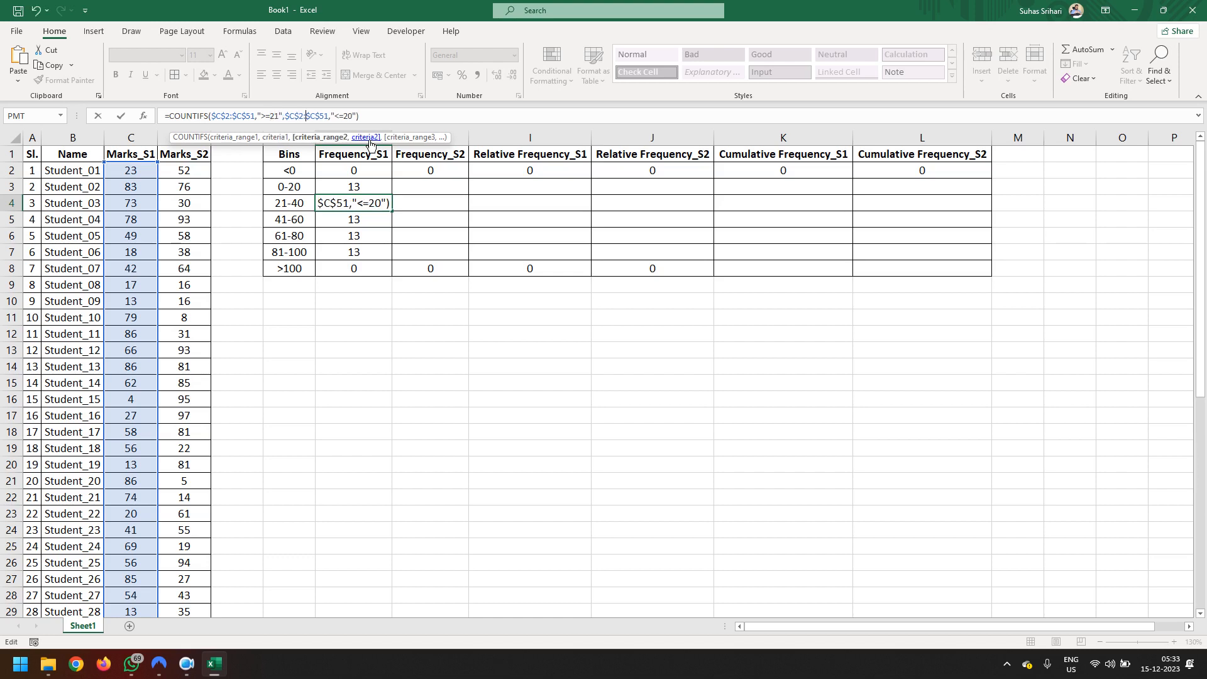
pyautogui.hotkey('shift', 'Right')
pyautogui.write('4')
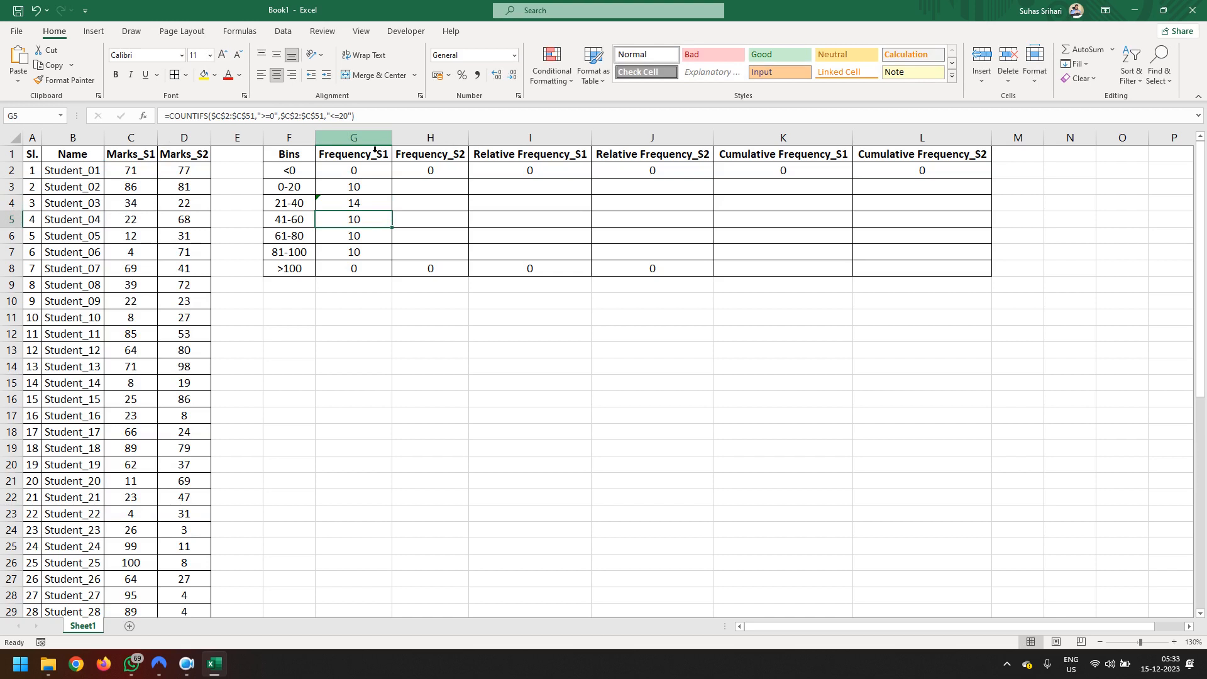
# Change the COUNTIFS criteria in G5 to >=41 and <=60 for the 41-60 bin
pyautogui.press('F2')
pyautogui.press('Left')
pyautogui.press('Left')
pyautogui.press('Left')
pyautogui.press('Left')
pyautogui.press('Left')
pyautogui.press('Left')
pyautogui.press('Left')
pyautogui.press('Left')
pyautogui.press('Left')
pyautogui.press('Left')
pyautogui.press('Left')
pyautogui.press('Left')
pyautogui.press('Left')
pyautogui.press('Left')
pyautogui.press('Left')
pyautogui.press('Left')
pyautogui.press('Left')
pyautogui.press('Left')
pyautogui.press('Left')
pyautogui.press('Left')
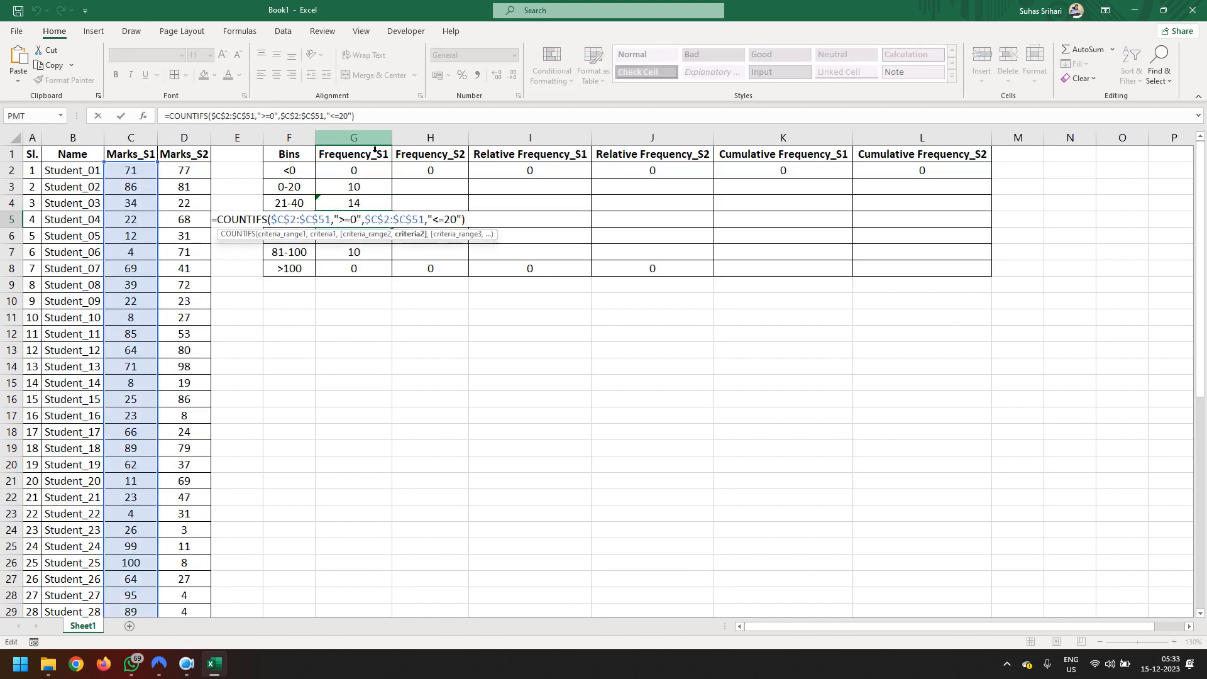
pyautogui.hotkey('shift', 'Left')
pyautogui.write('41')
pyautogui.press('Right')
pyautogui.press('Right')
pyautogui.press('Right')
pyautogui.press('Right')
pyautogui.press('Right')
pyautogui.press('Right')
pyautogui.press('Right')
pyautogui.press('Right')
pyautogui.press('Right')
pyautogui.press('Right')
pyautogui.press('Right')
pyautogui.press('Right')
pyautogui.press('Right')
pyautogui.press('Right')
pyautogui.press('Right')
pyautogui.press('Right')
pyautogui.press('Right')
pyautogui.press('Right')
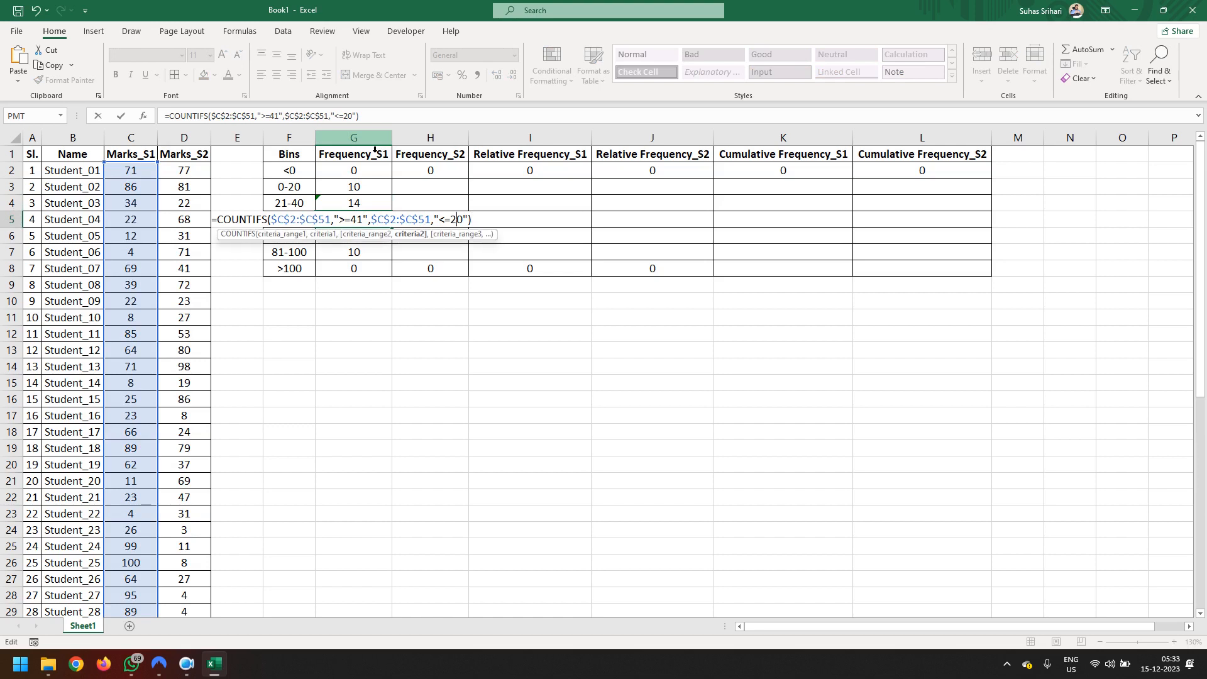
pyautogui.hotkey('shift', 'Left')
pyautogui.write('6')
pyautogui.press('Return')
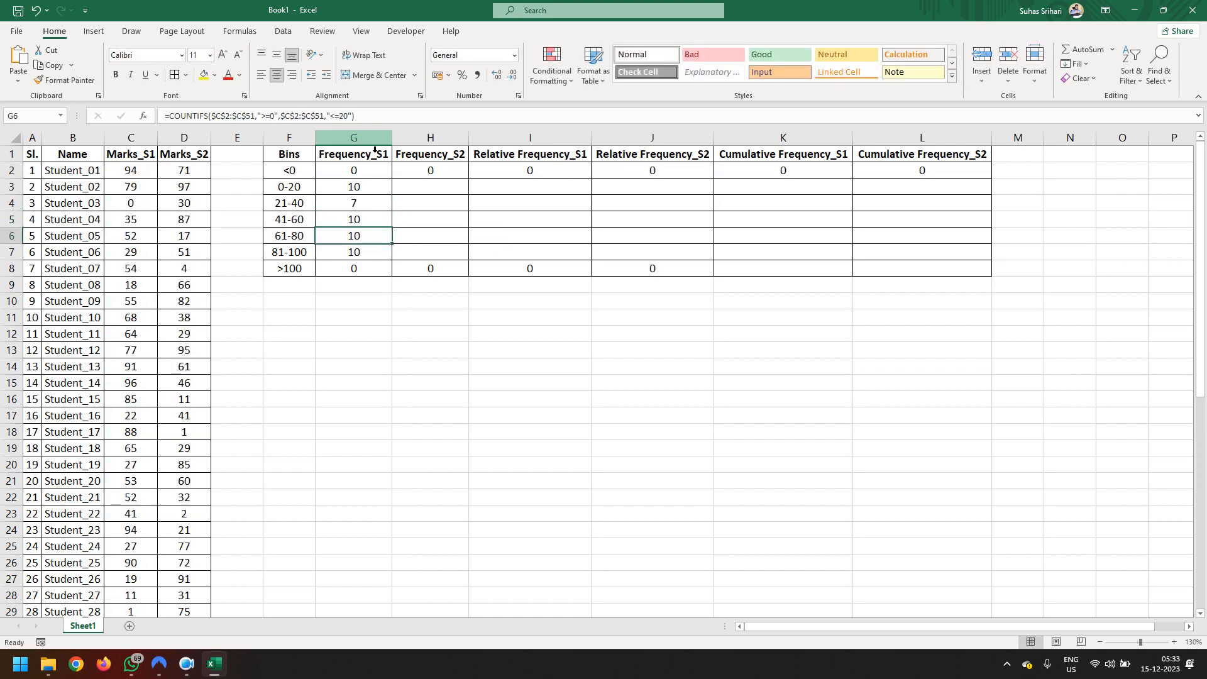
# Change the COUNTIFS criteria in G6 to >=61 and <=80 for the 61-80 bin
pyautogui.press('F2')
pyautogui.press('Left')
pyautogui.press('Left')
pyautogui.press('Left')
pyautogui.press('Left')
pyautogui.press('Left')
pyautogui.press('Left')
pyautogui.press('Left')
pyautogui.press('Left')
pyautogui.press('Left')
pyautogui.press('Left')
pyautogui.press('Left')
pyautogui.press('Left')
pyautogui.press('Left')
pyautogui.press('Left')
pyautogui.press('Left')
pyautogui.press('Left')
pyautogui.press('Left')
pyautogui.press('Left')
pyautogui.press('Left')
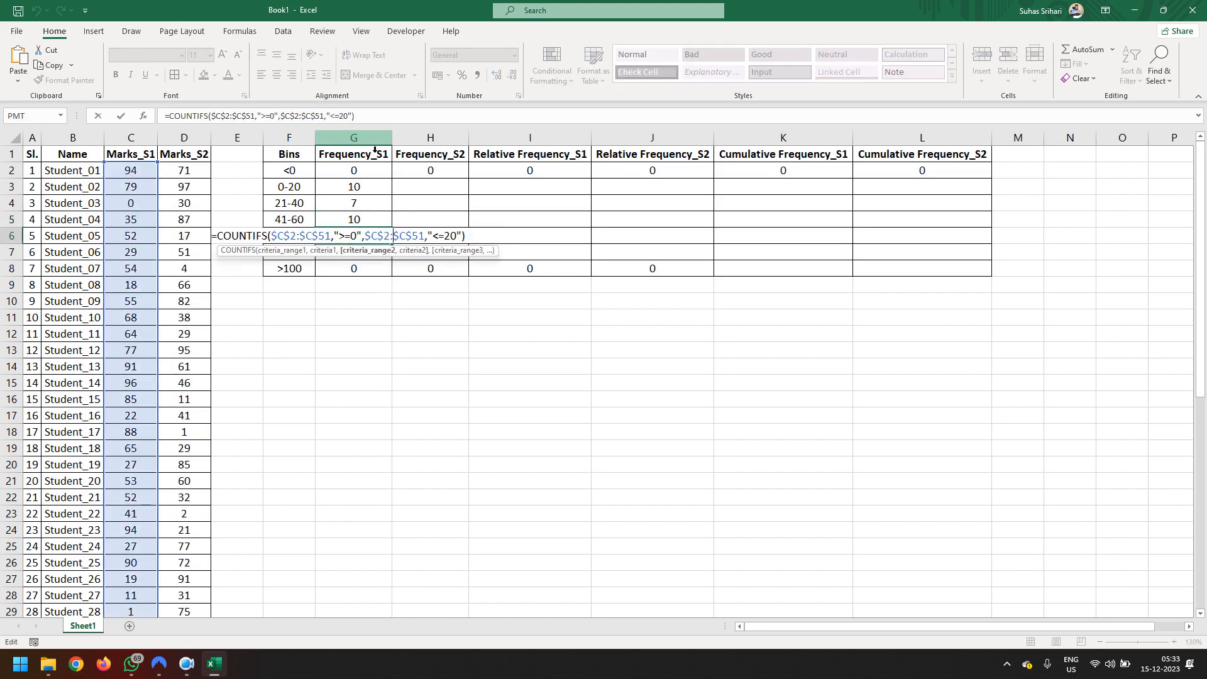
pyautogui.press('Left')
pyautogui.hotkey('shift', 'Left')
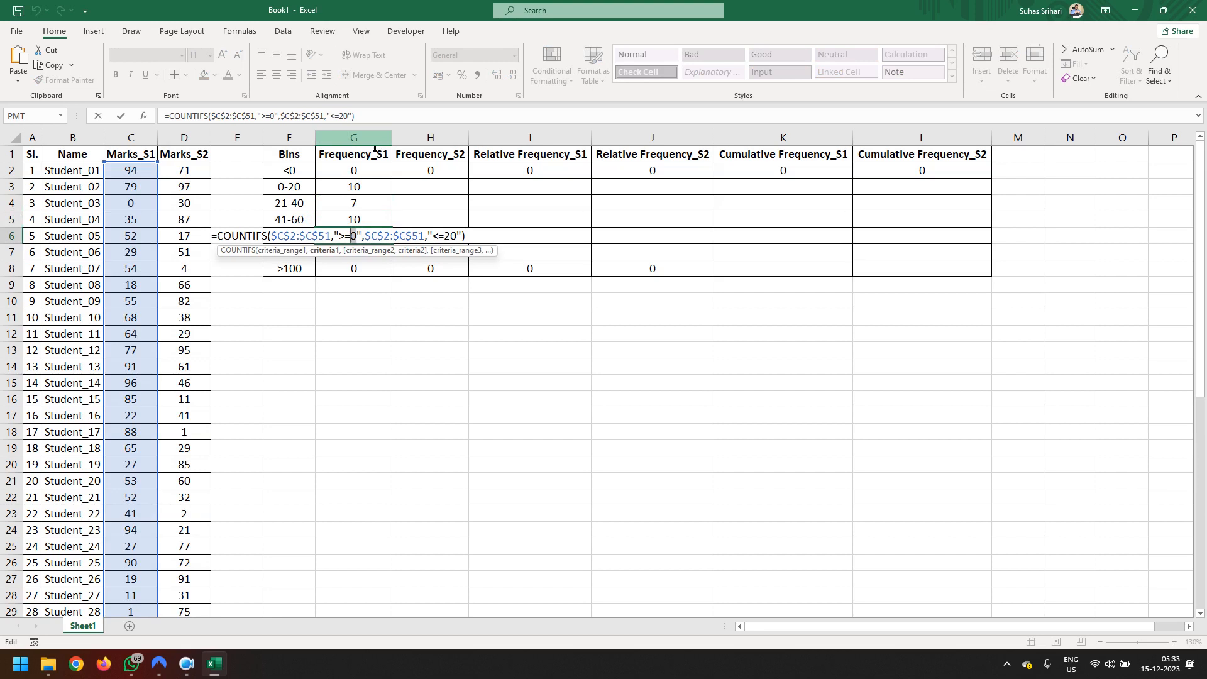
pyautogui.write('61')
pyautogui.press('End')
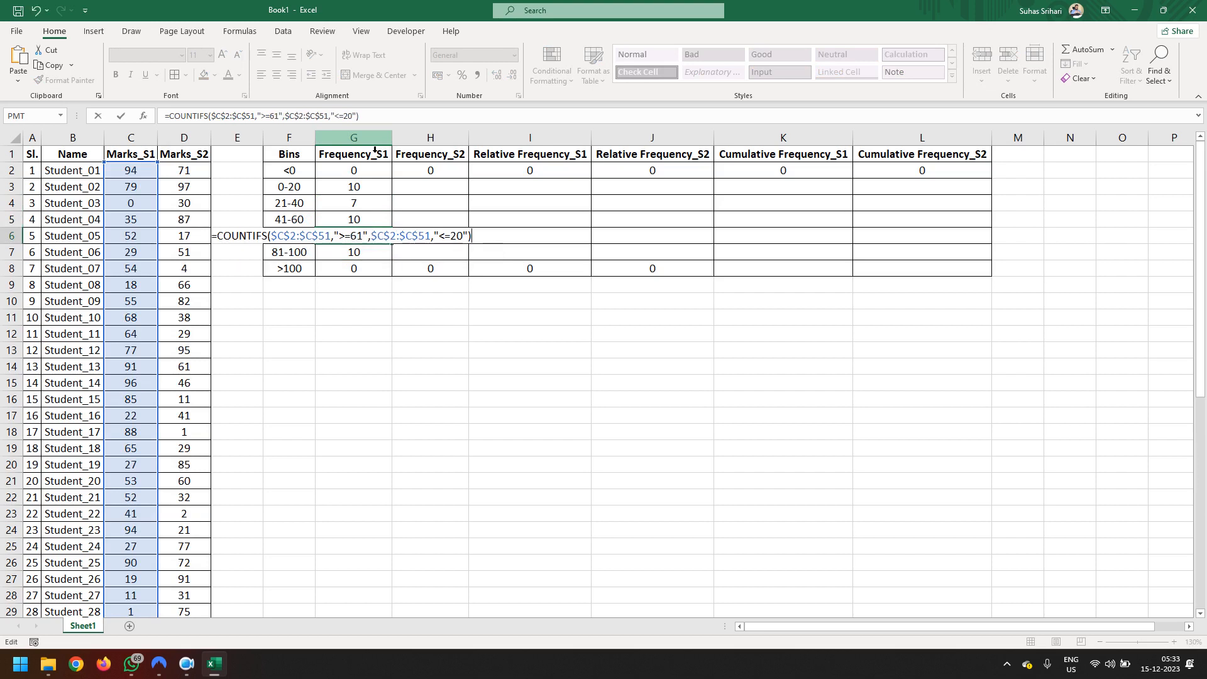
pyautogui.press('Left')
pyautogui.press('Left')
pyautogui.hotkey('shift', 'Right')
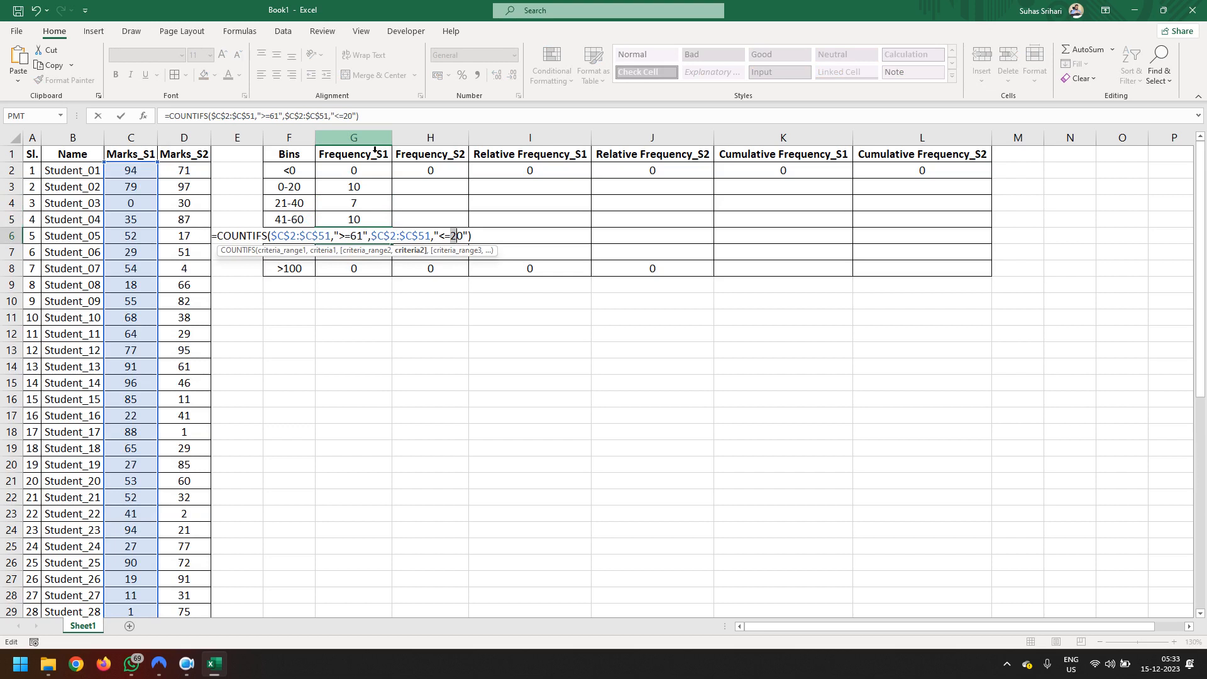
pyautogui.write('8')
pyautogui.press('Return')
# Change the COUNTIFS criteria in G7 to >=81 and <=100 for the 81-100 bin
pyautogui.press('F2')
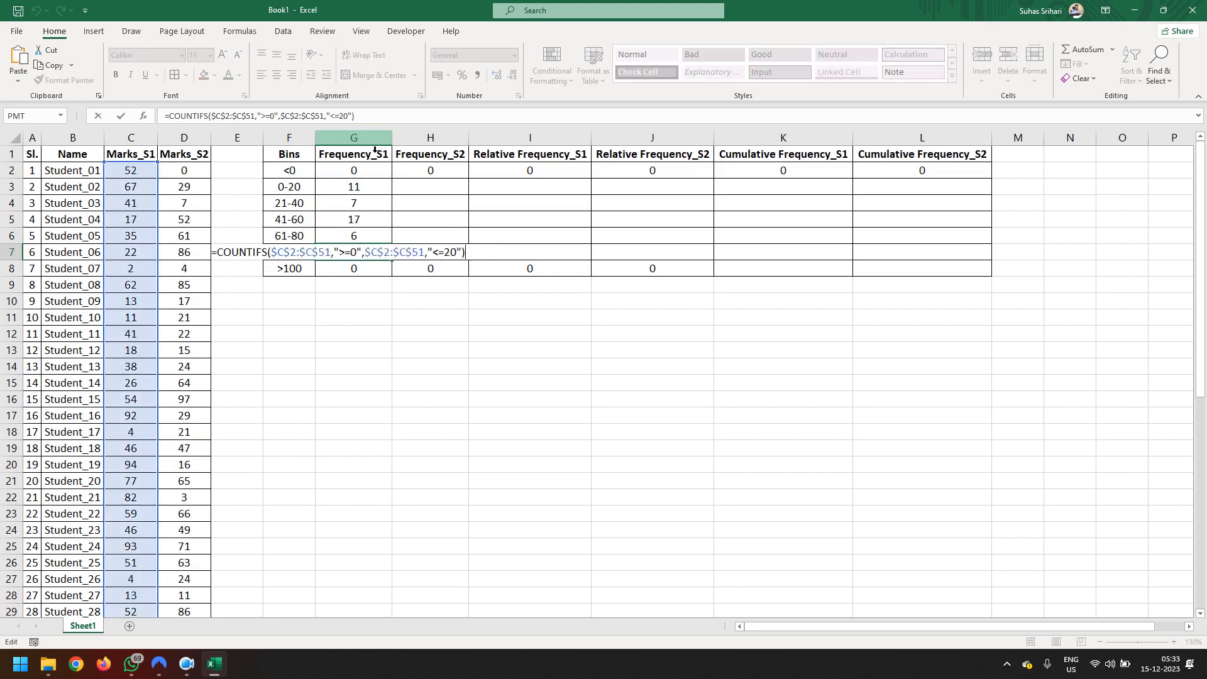
pyautogui.press('Left')
pyautogui.press('Left')
pyautogui.press('Left')
pyautogui.press('Left')
pyautogui.press('Left')
pyautogui.press('Left')
pyautogui.press('Left')
pyautogui.press('Left')
pyautogui.press('Left')
pyautogui.press('Left')
pyautogui.press('Left')
pyautogui.press('Left')
pyautogui.press('Left')
pyautogui.press('Left')
pyautogui.press('Left')
pyautogui.press('Left')
pyautogui.press('Left')
pyautogui.press('Left')
pyautogui.press('Left')
pyautogui.press('Left')
pyautogui.press('Left')
pyautogui.press('Left')
pyautogui.press('Left')
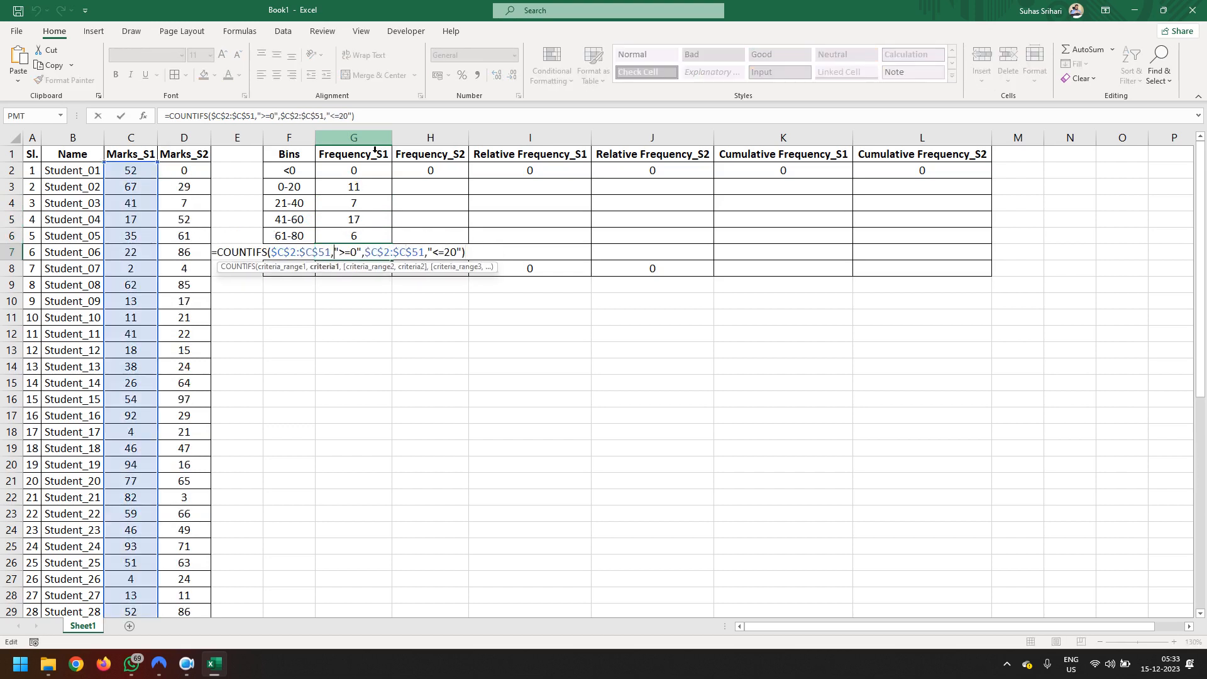
pyautogui.hotkey('shift', 'Right')
pyautogui.write('81')
pyautogui.press('Right')
pyautogui.press('Right')
pyautogui.press('Right')
pyautogui.press('Right')
pyautogui.press('Right')
pyautogui.press('Right')
pyautogui.press('Right')
pyautogui.press('Right')
pyautogui.press('Right')
pyautogui.press('Right')
pyautogui.press('Right')
pyautogui.press('Right')
pyautogui.press('Right')
pyautogui.press('Right')
pyautogui.press('Right')
pyautogui.press('Right')
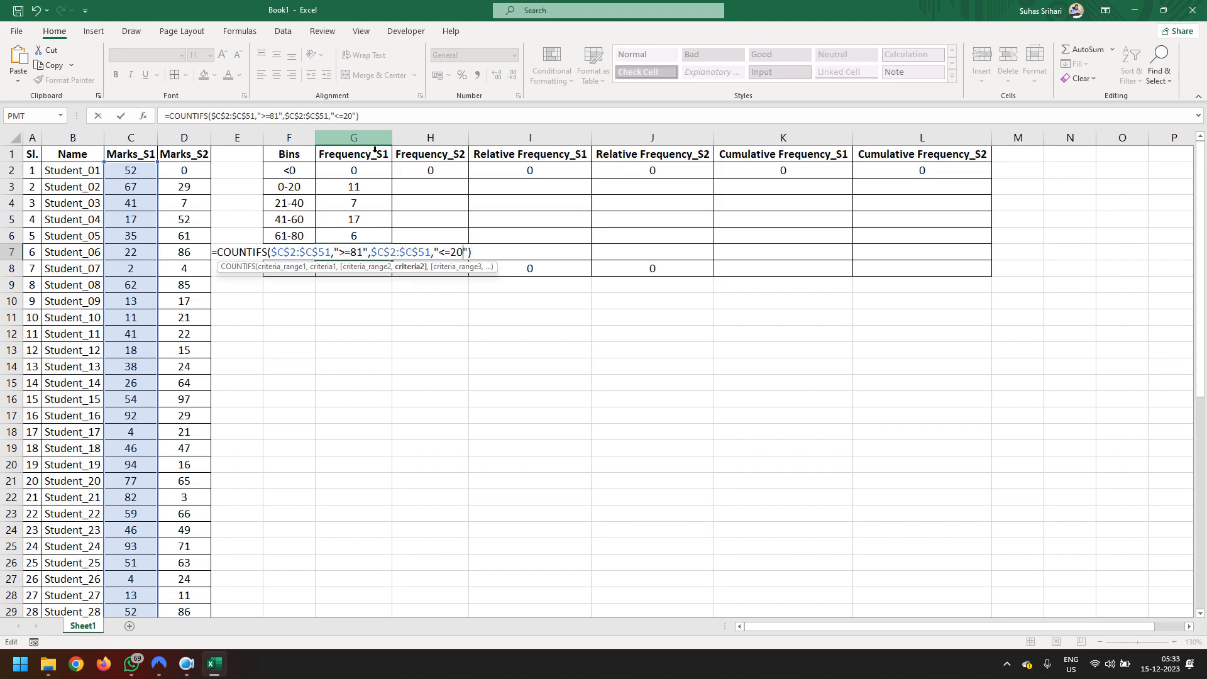
pyautogui.hotkey('shift', 'Right')
pyautogui.write('10')
pyautogui.press('Return')
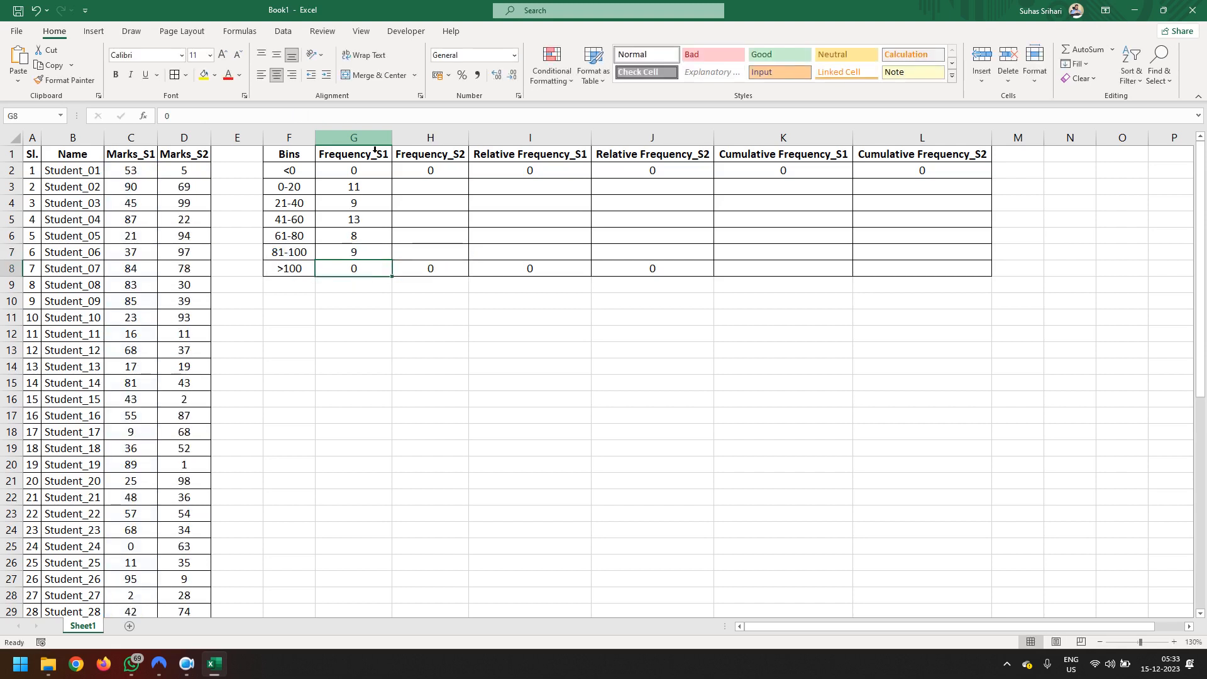
# Add a Total label in F9 below the bins and apply all borders to F9:L9
pyautogui.click(288, 288)
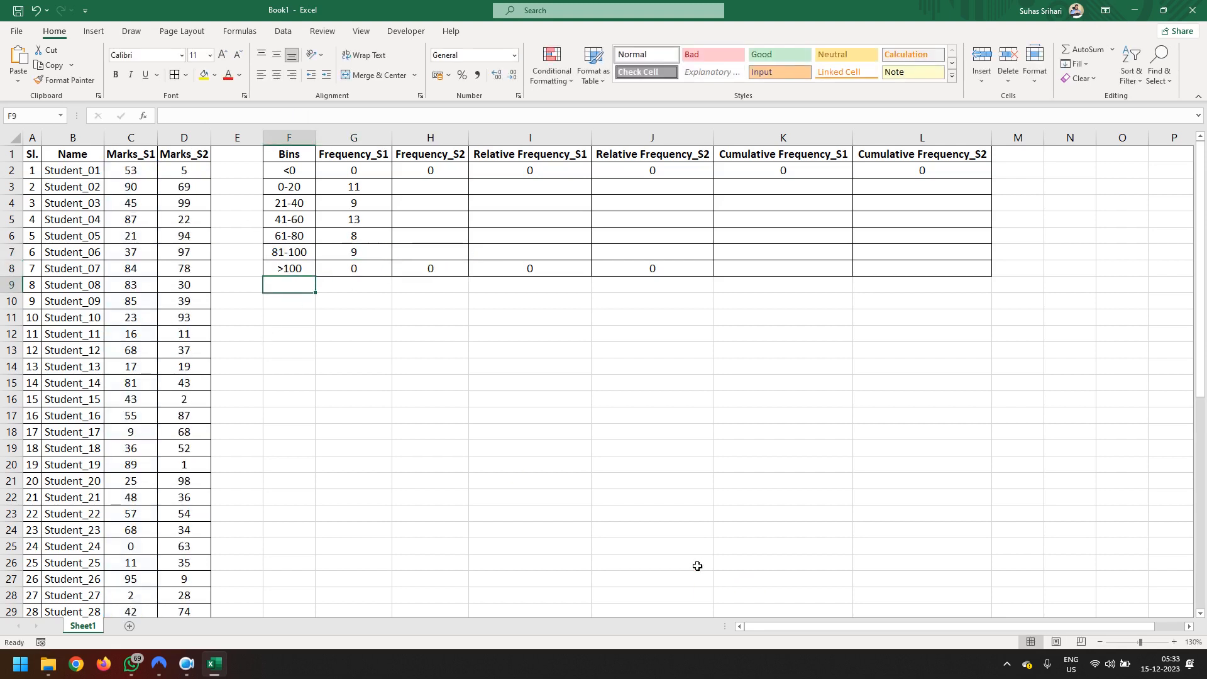
pyautogui.write('T')
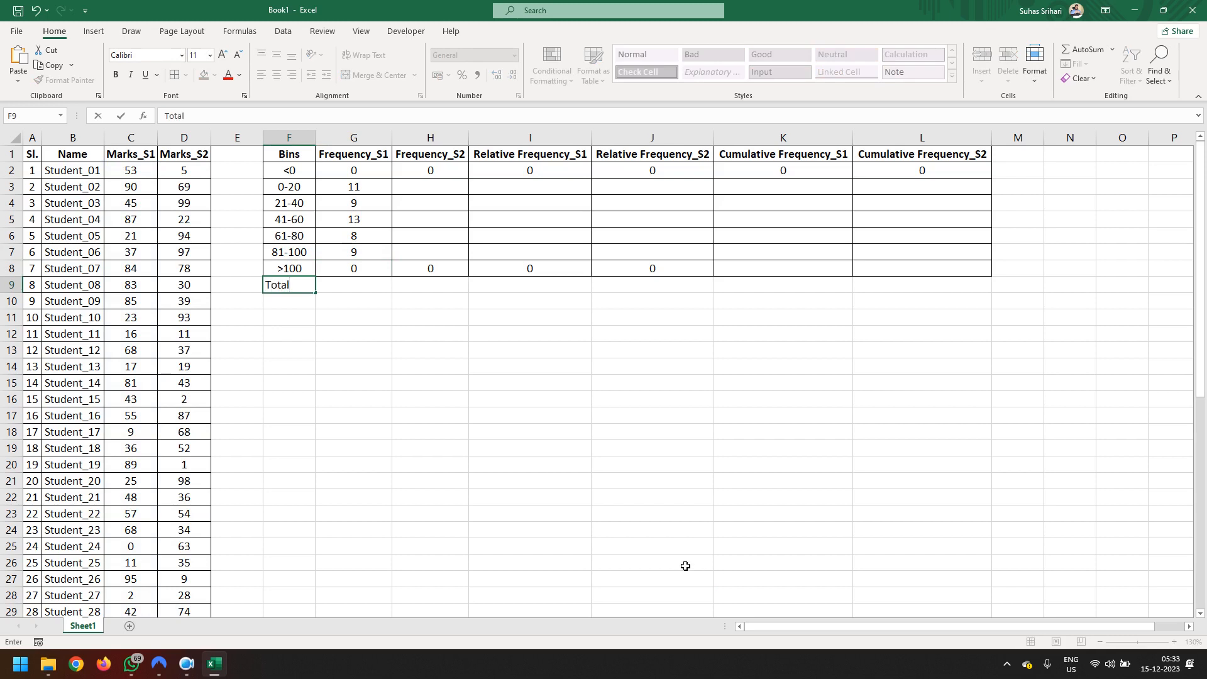
pyautogui.write('otal')
pyautogui.click(501, 450)
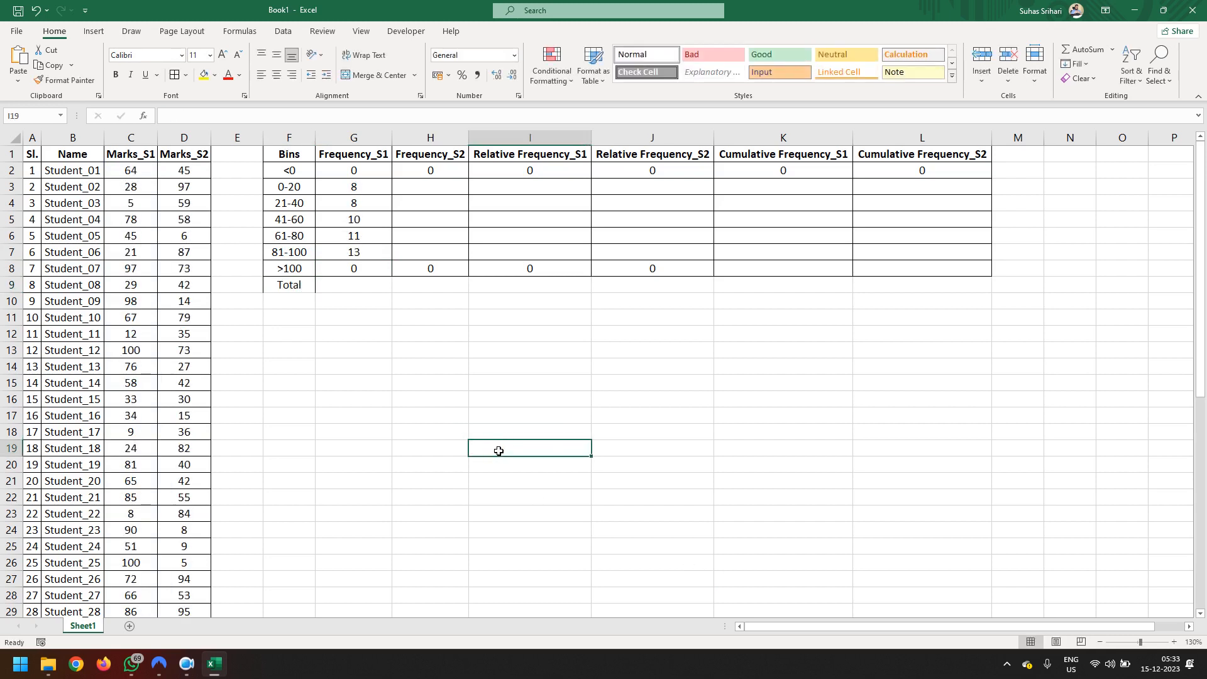
pyautogui.click(298, 285)
pyautogui.moveTo(298, 285); pyautogui.dragTo(929, 285)
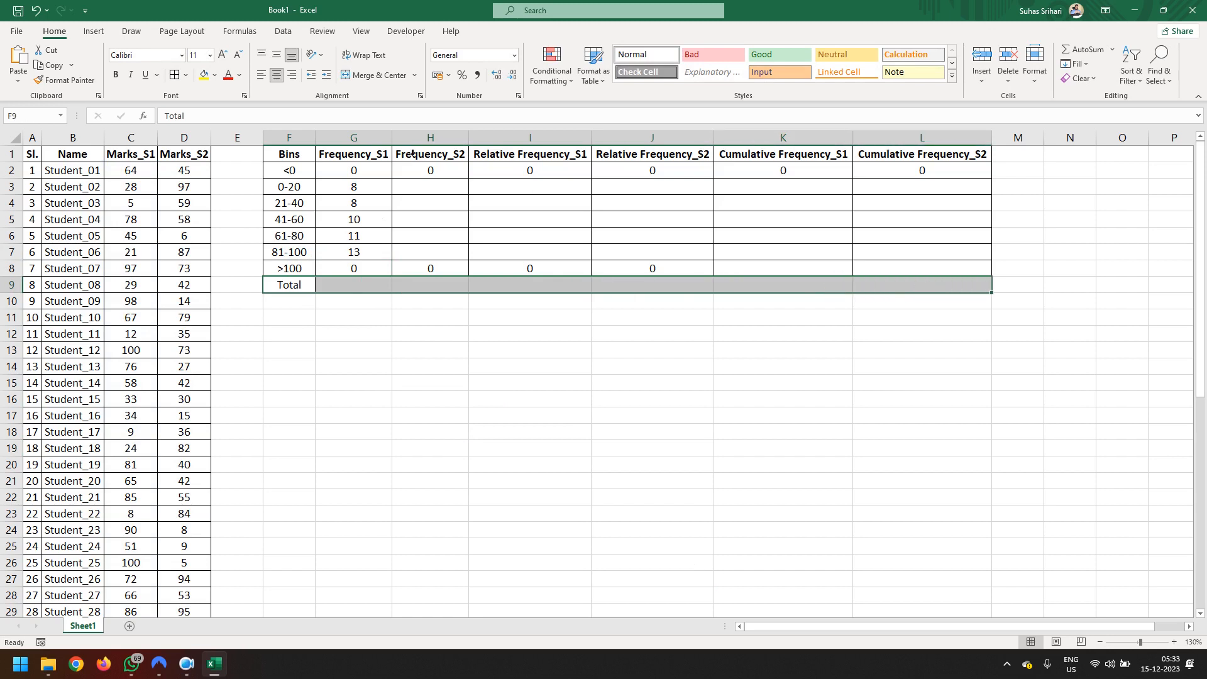
pyautogui.click(174, 75)
pyautogui.moveTo(396, 379); pyautogui.dragTo(417, 396)
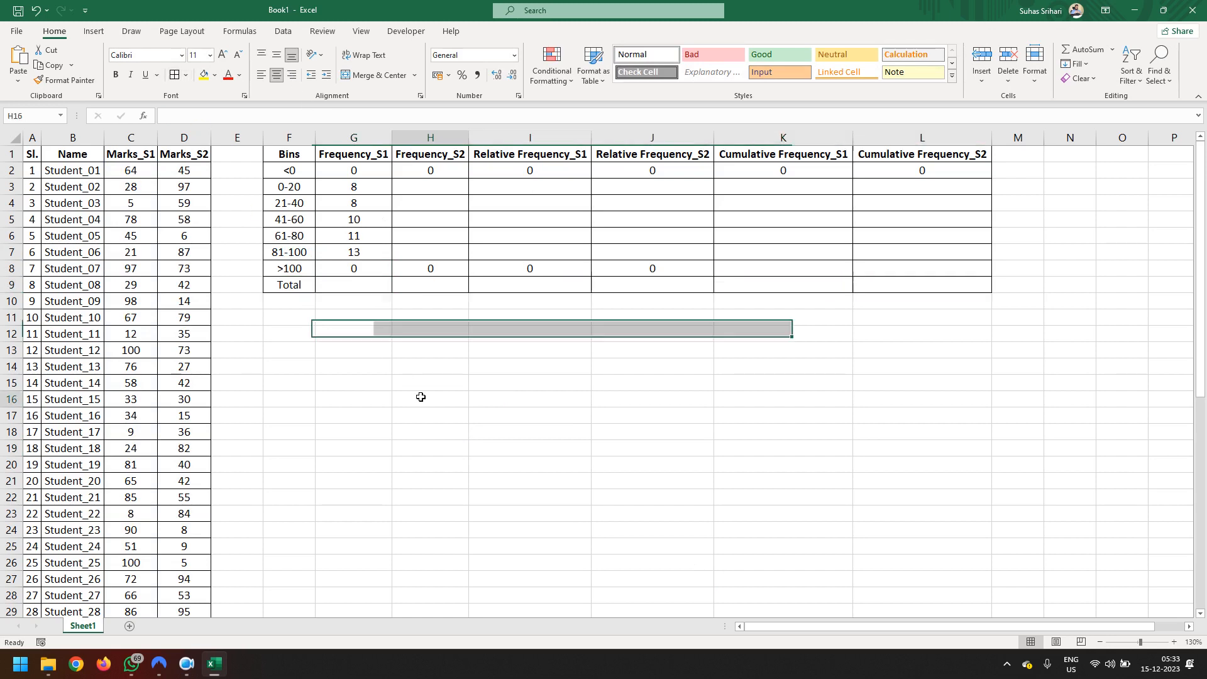
# Sum the Frequency_S1 values G2:G8 into G9 with AutoSum and centre the cells G9:L9
pyautogui.moveTo(367, 170); pyautogui.dragTo(371, 287)
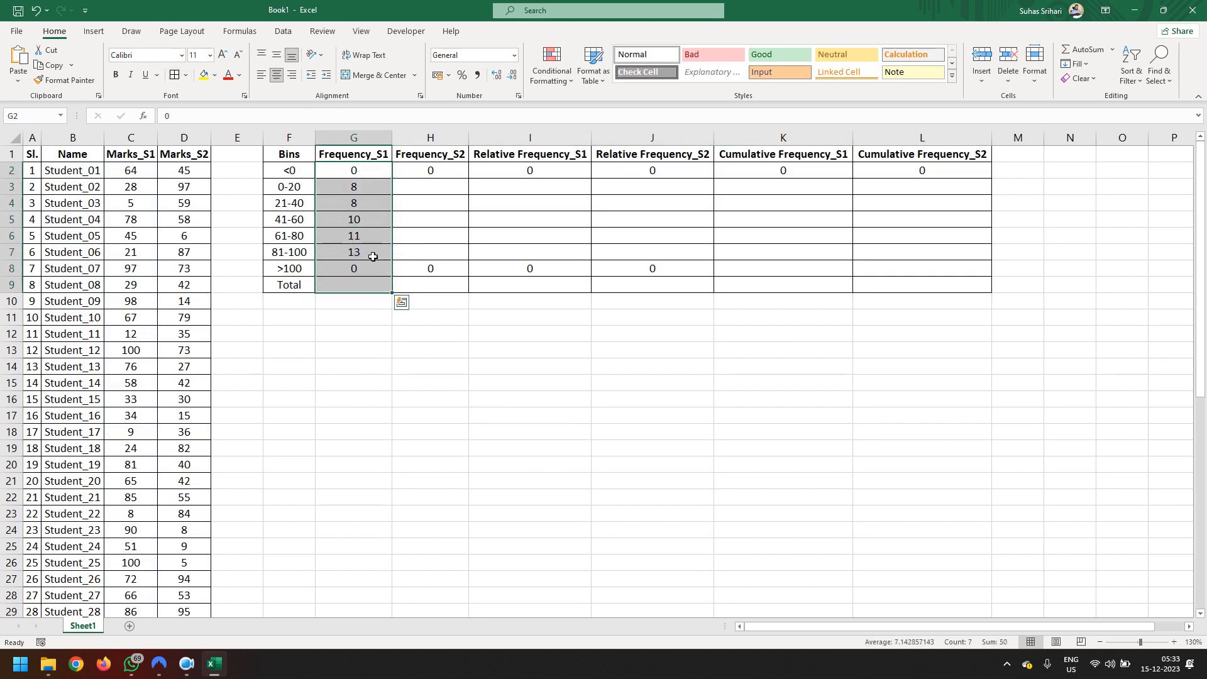
pyautogui.click(1089, 50)
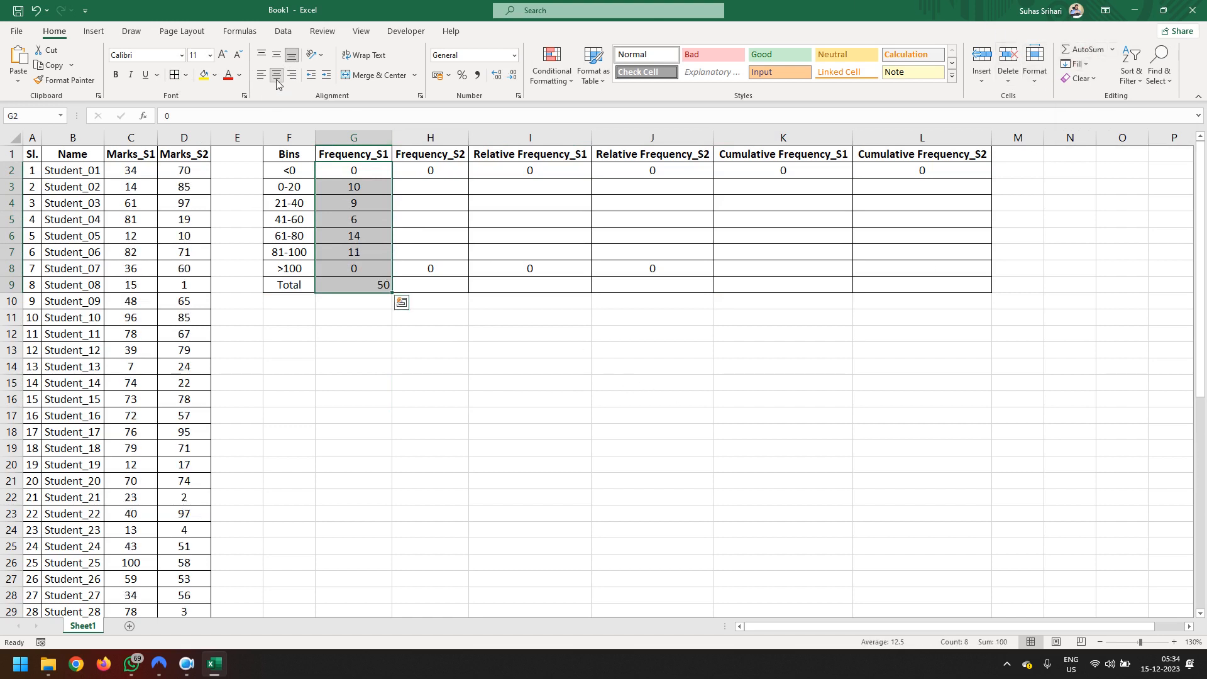
pyautogui.click(357, 332)
pyautogui.moveTo(350, 289); pyautogui.dragTo(889, 291)
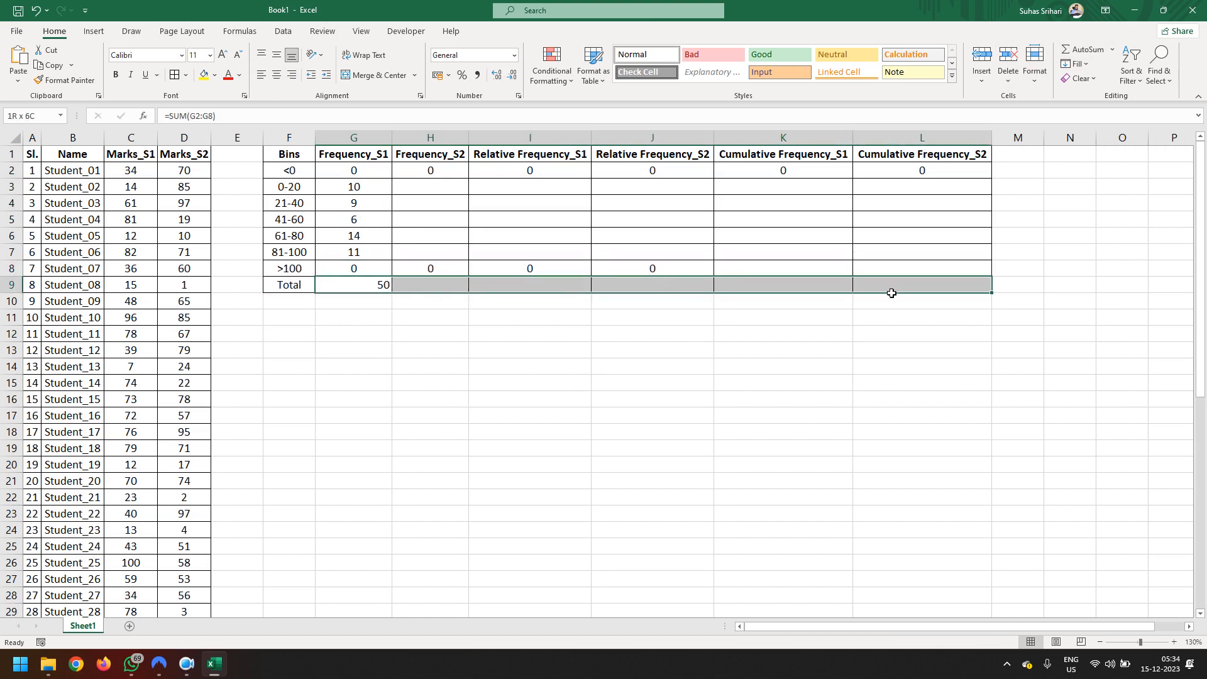
pyautogui.click(277, 79)
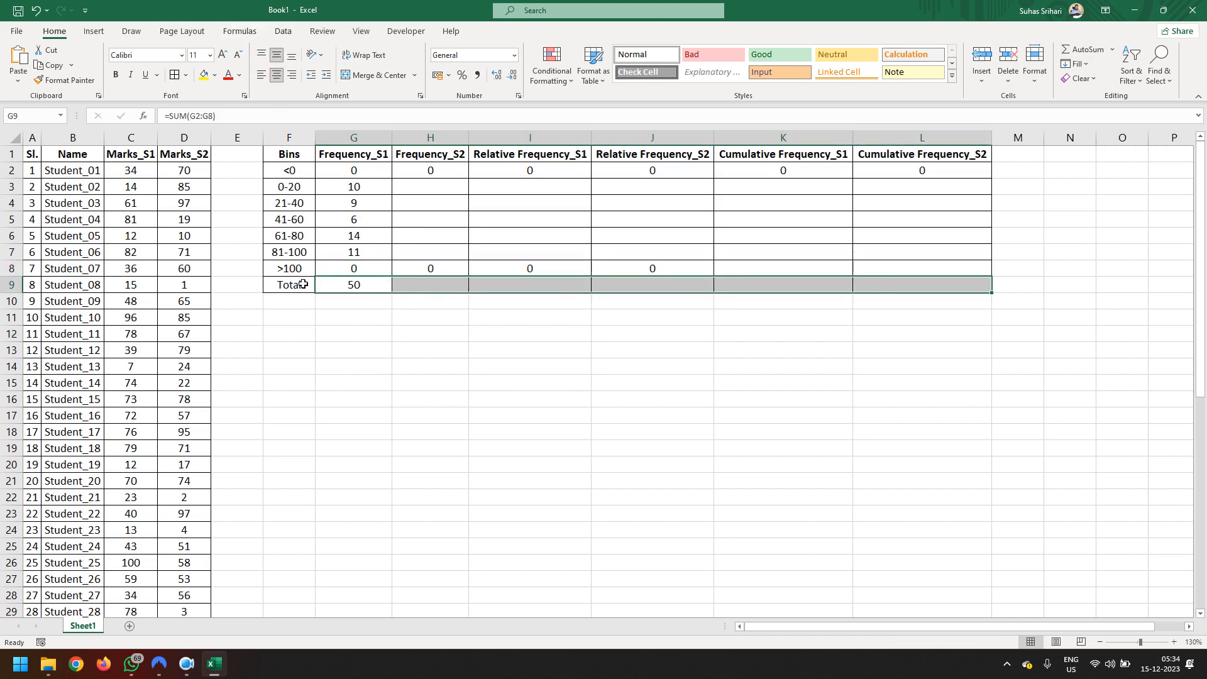
pyautogui.click(324, 357)
pyautogui.scroll(-10, 246, 369)
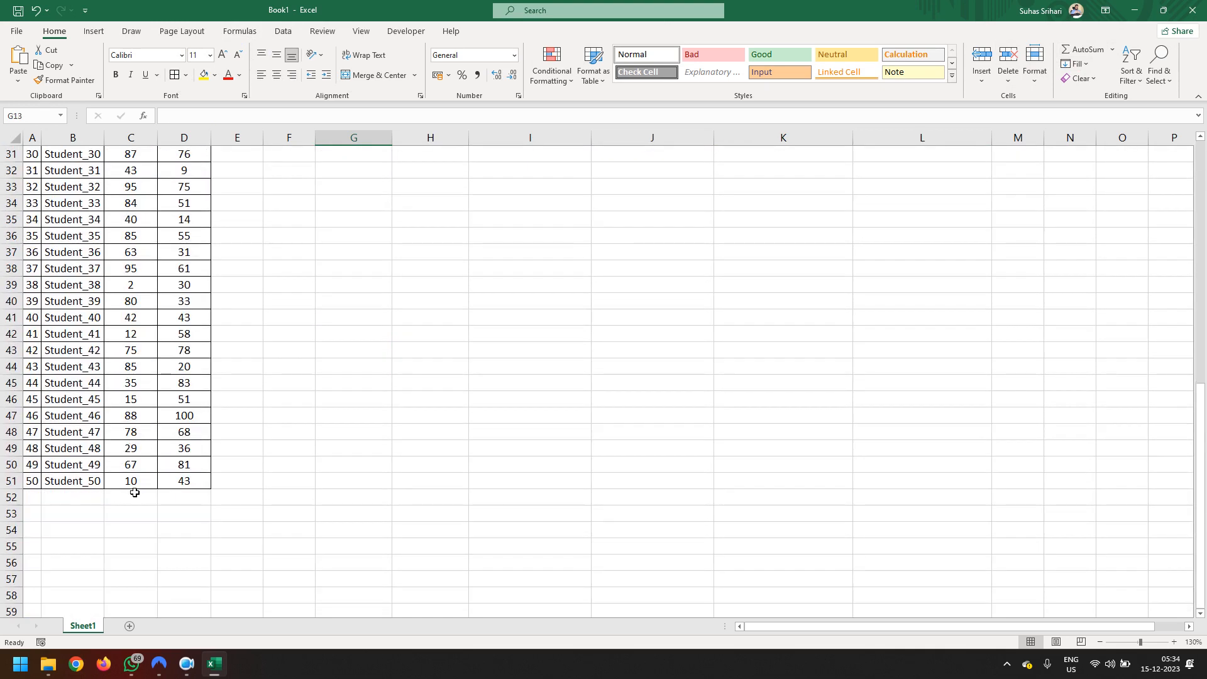
pyautogui.scroll(10, 511, 287)
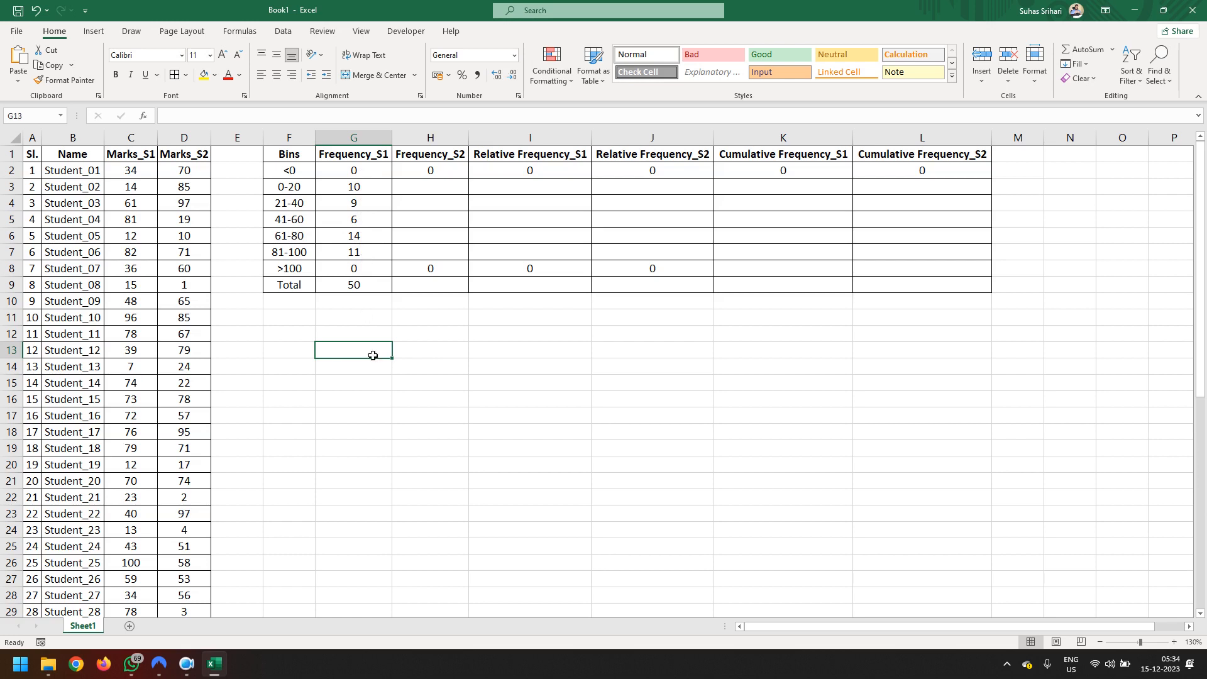
# Begin a COUNTIFS formula in H3 with the absolute range $D$2:$D$51 and the criterion >=0
pyautogui.click(415, 189)
pyautogui.write('=')
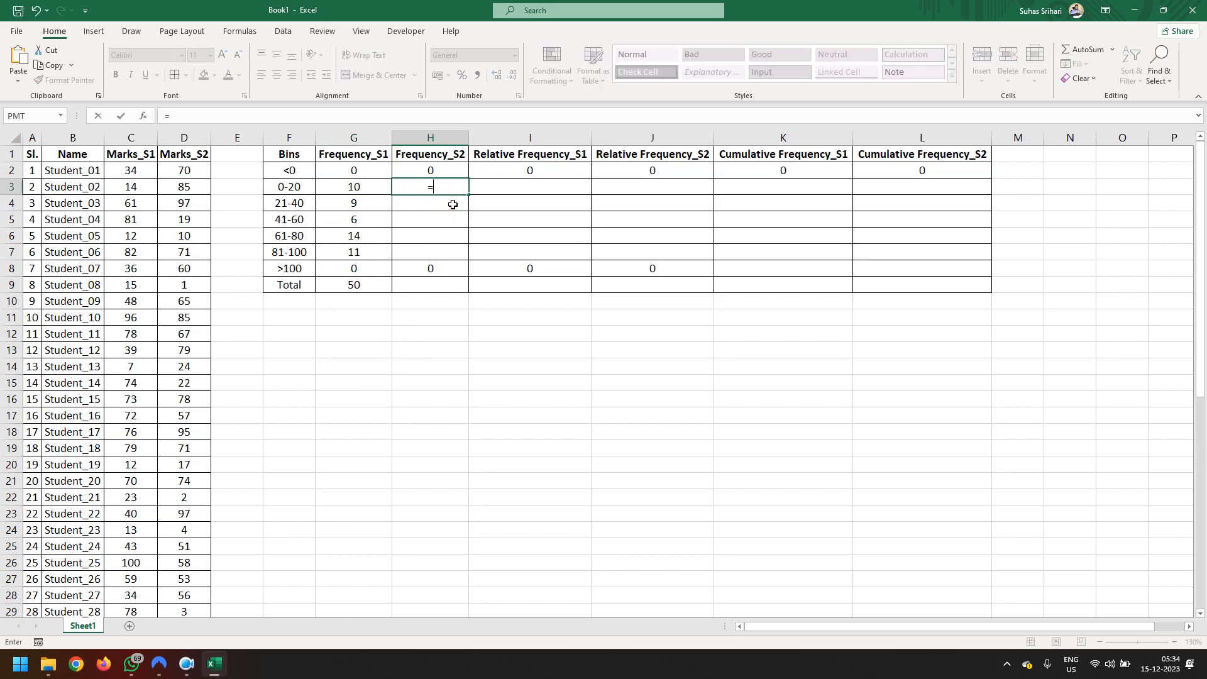
pyautogui.write('count')
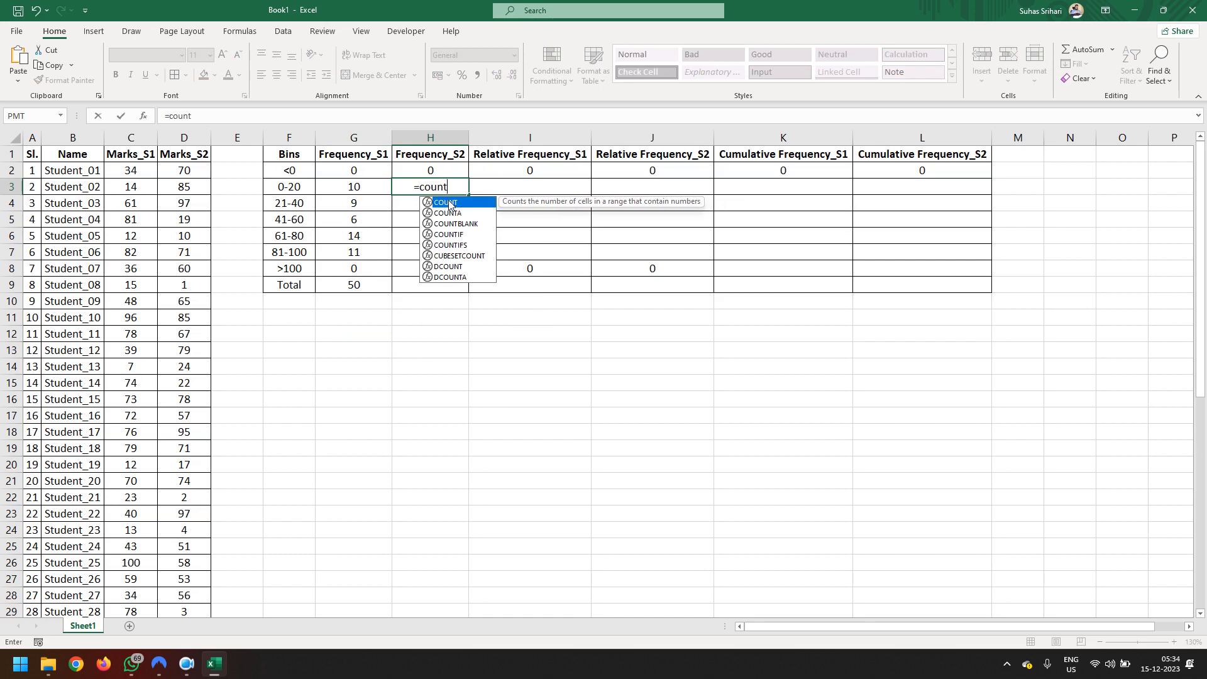
pyautogui.write('ifs')
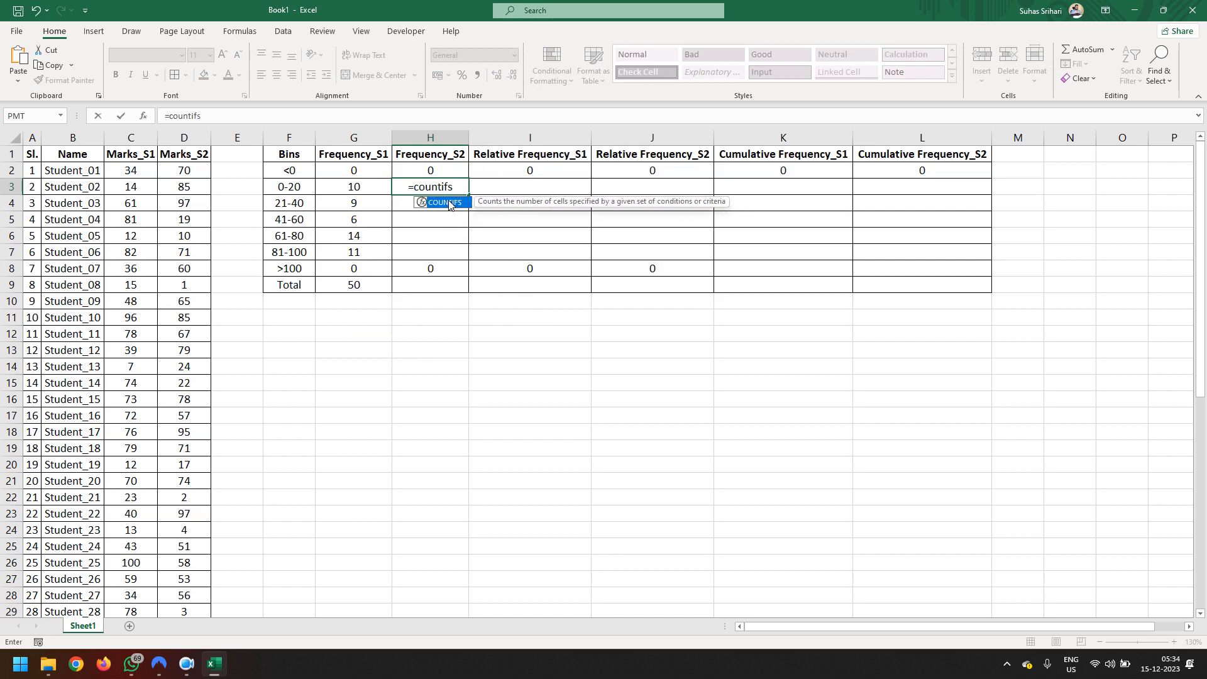
pyautogui.write('(')
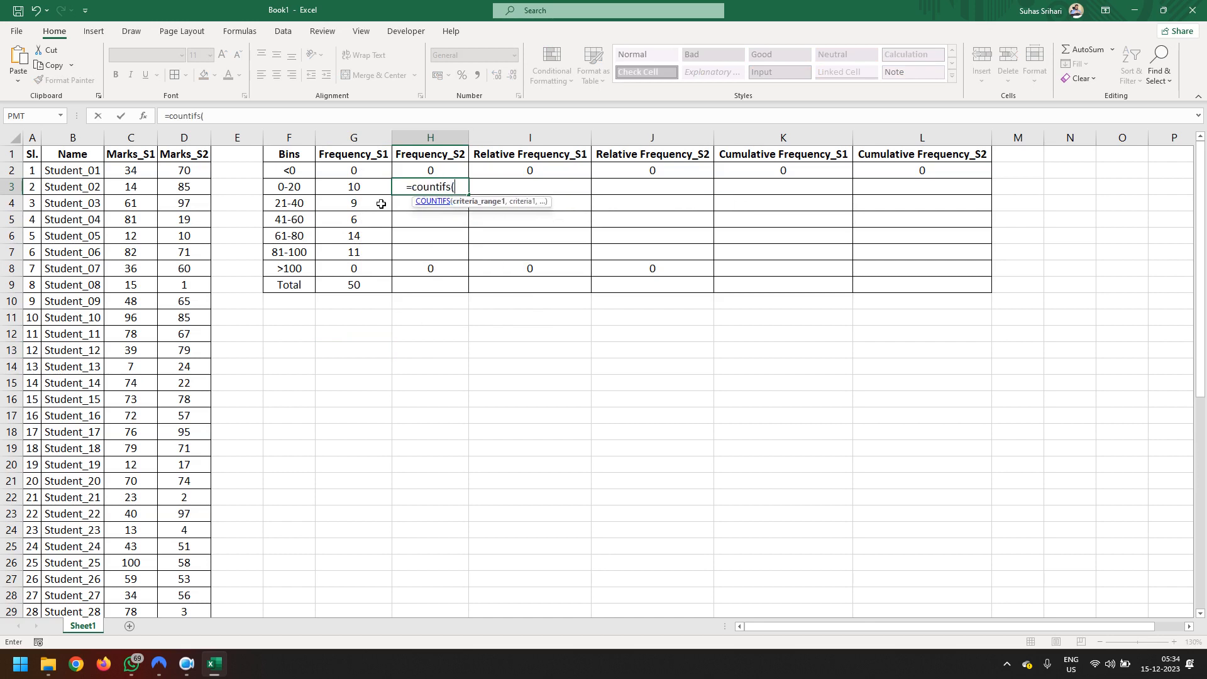
pyautogui.moveTo(188, 173); pyautogui.dragTo(198, 584)
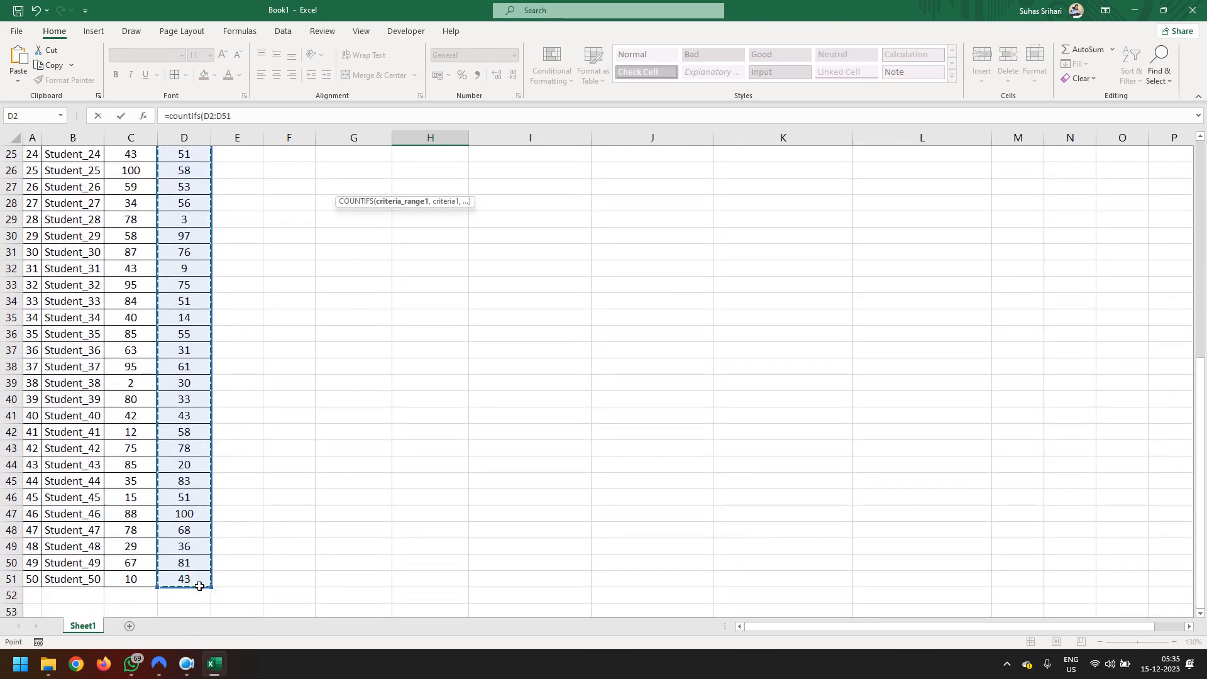
pyautogui.press('F4')
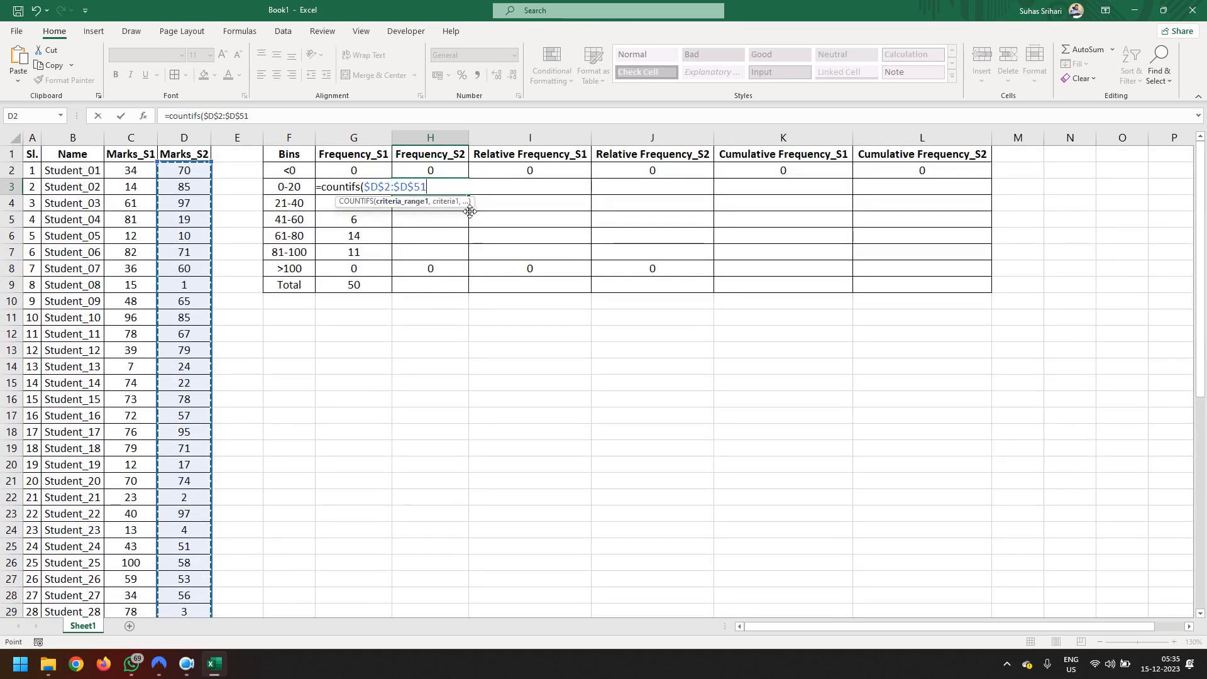
pyautogui.write(',')
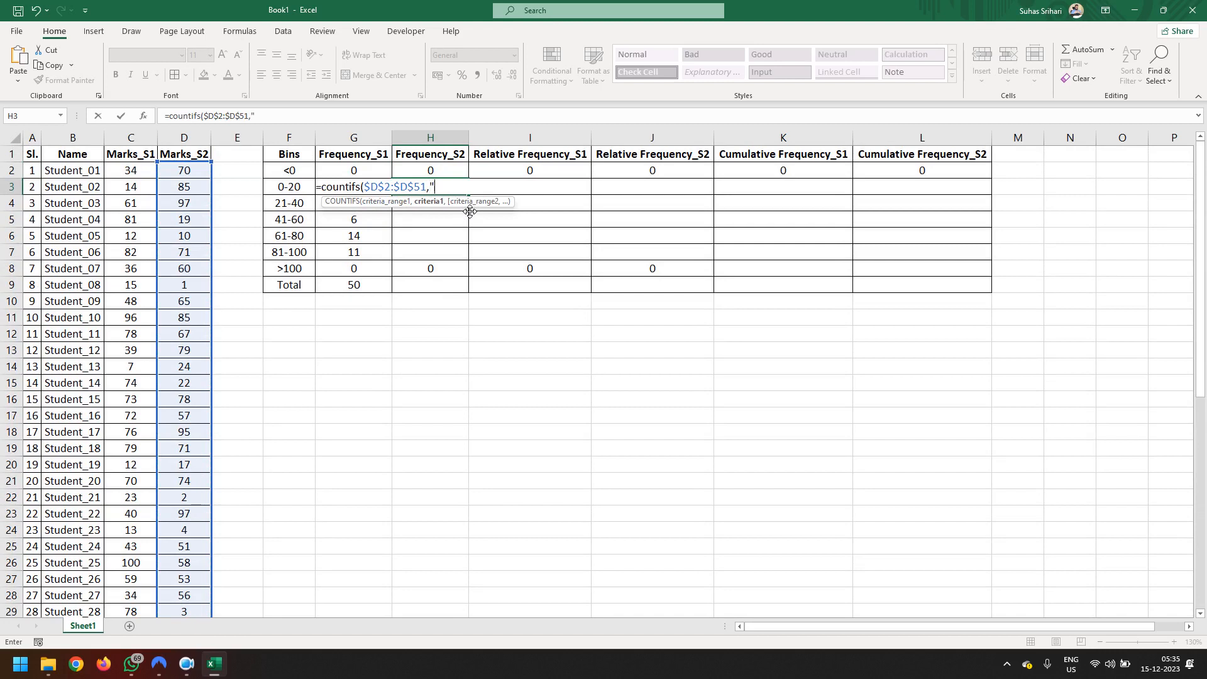
pyautogui.write('">=0,')
# Complete the H3 formula with a second condition, $D$2:$D$51 with criterion <=20
pyautogui.click(342, 112)
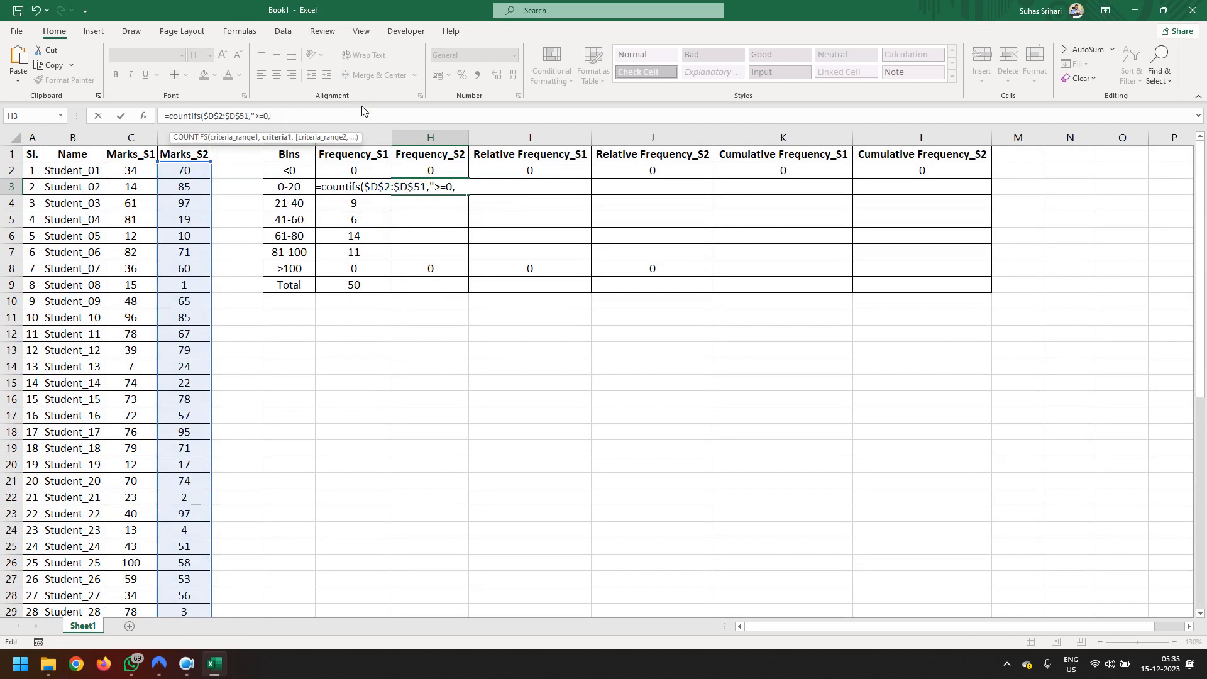
pyautogui.press('Left')
pyautogui.hotkey('shift', 'Left')
pyautogui.hotkey('shift', 'Left')
pyautogui.hotkey('shift', 'Left')
pyautogui.hotkey('shift', 'Left')
pyautogui.hotkey('shift', 'Left')
pyautogui.hotkey('shift', 'Left')
pyautogui.hotkey('shift', 'Left')
pyautogui.hotkey('shift', 'Left')
pyautogui.hotkey('shift', 'Left')
pyautogui.hotkey('shift', 'Left')
pyautogui.hotkey('shift', 'Left')
pyautogui.hotkey('shift', 'Left')
pyautogui.hotkey('shift', 'Left')
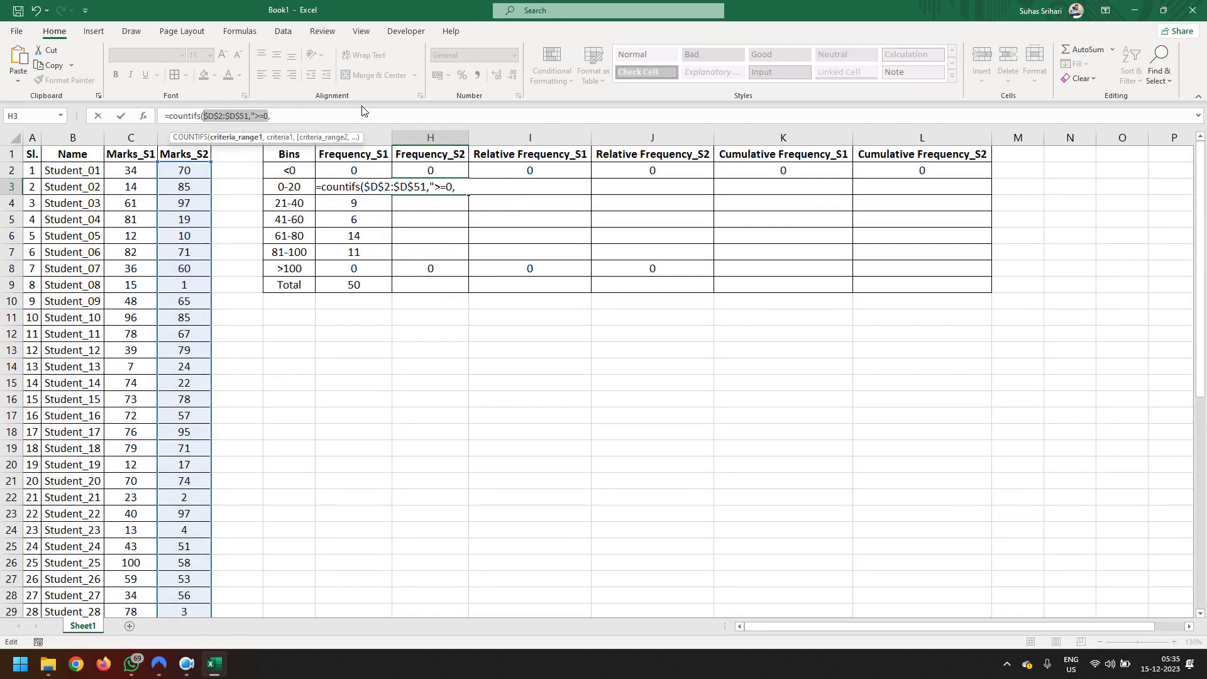
pyautogui.press('Right')
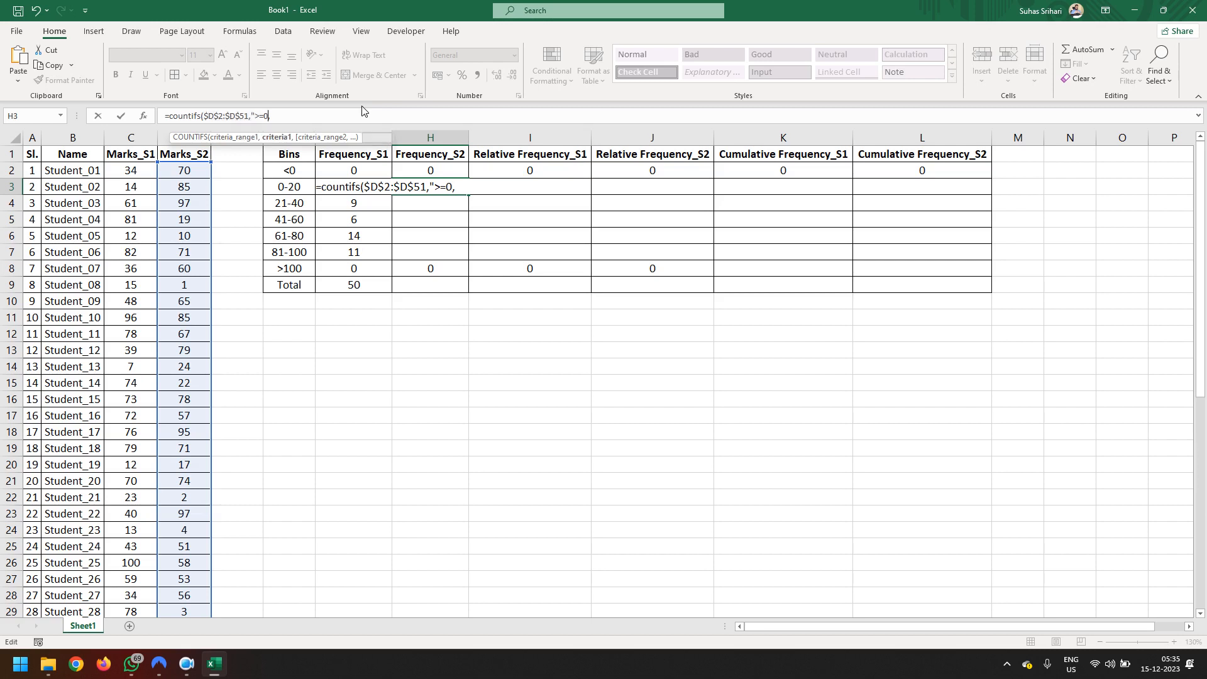
pyautogui.write('",')
pyautogui.press('Right')
pyautogui.write('$D$2:$D$51,">=0')
pyautogui.hotkey('shift', 'Left')
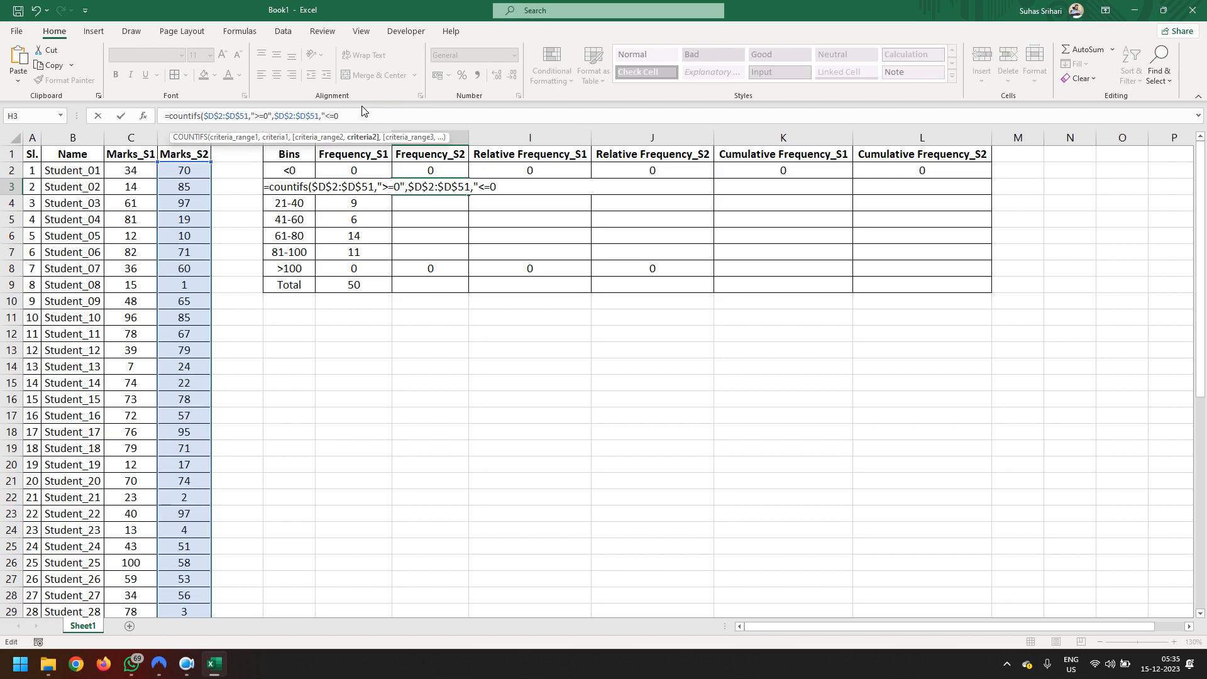
pyautogui.write('20")')
pyautogui.press('Return')
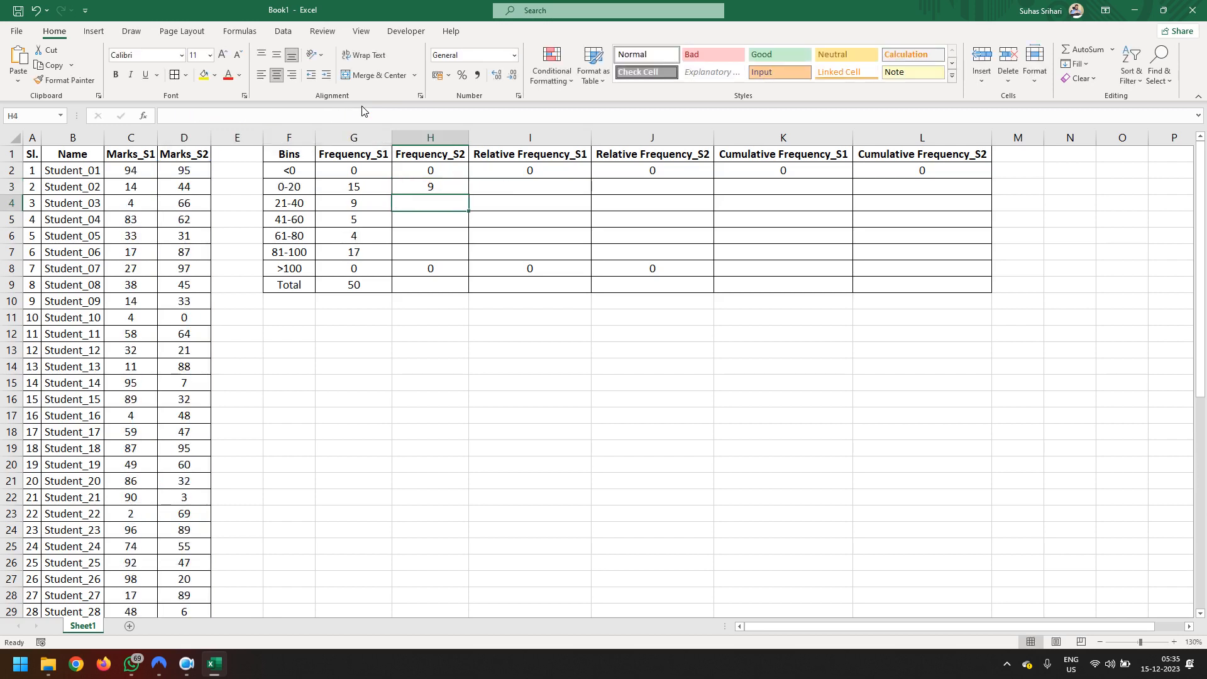
# Fill the H3 formula down to H7 and sum the Frequency_S2 values into H9 with AutoSum
pyautogui.click(444, 188)
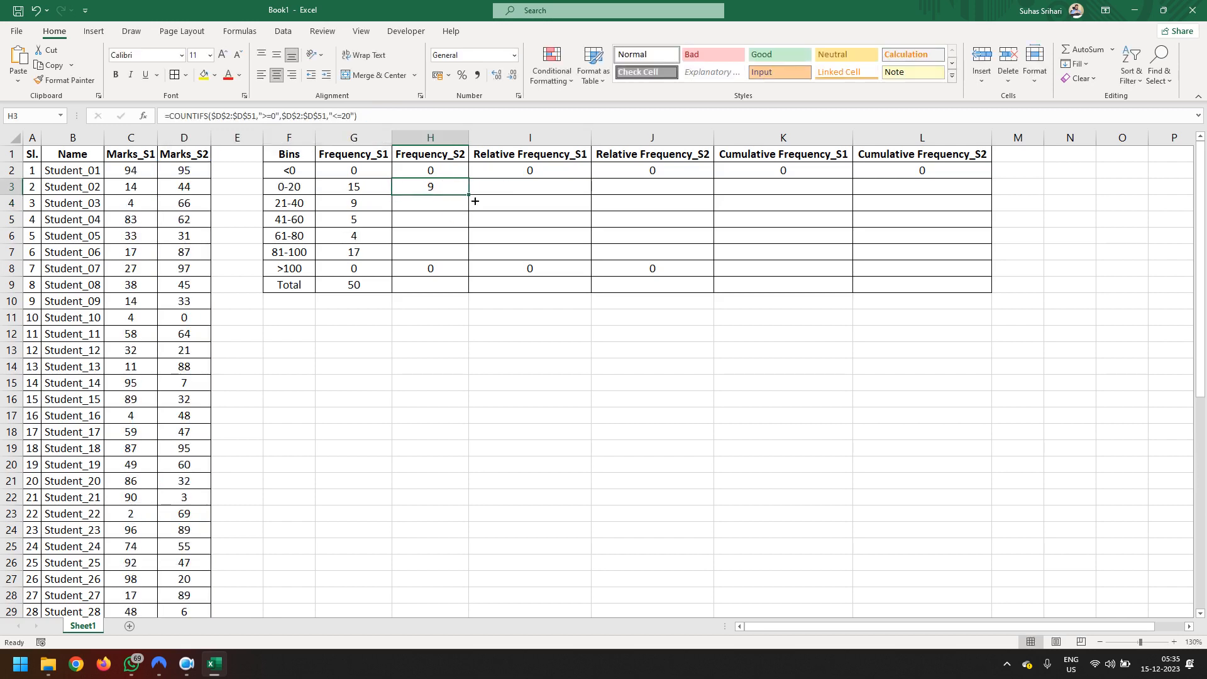
pyautogui.moveTo(474, 198); pyautogui.dragTo(465, 258)
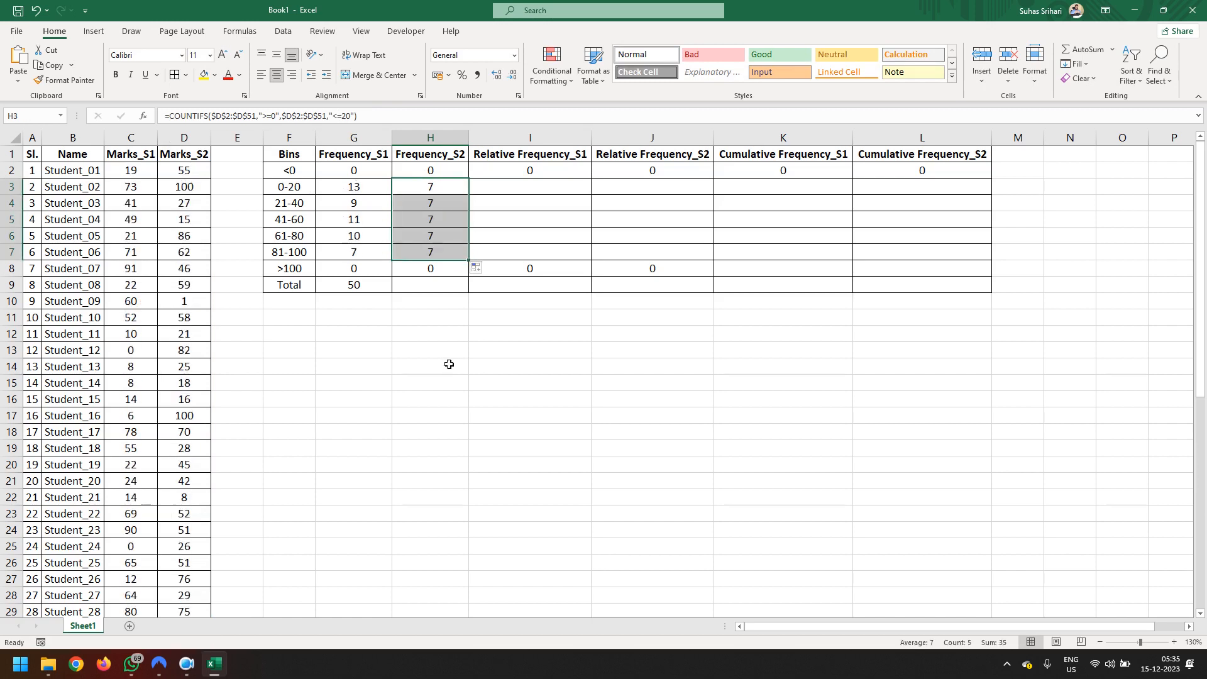
pyautogui.moveTo(447, 170); pyautogui.dragTo(451, 292)
pyautogui.click(1080, 50)
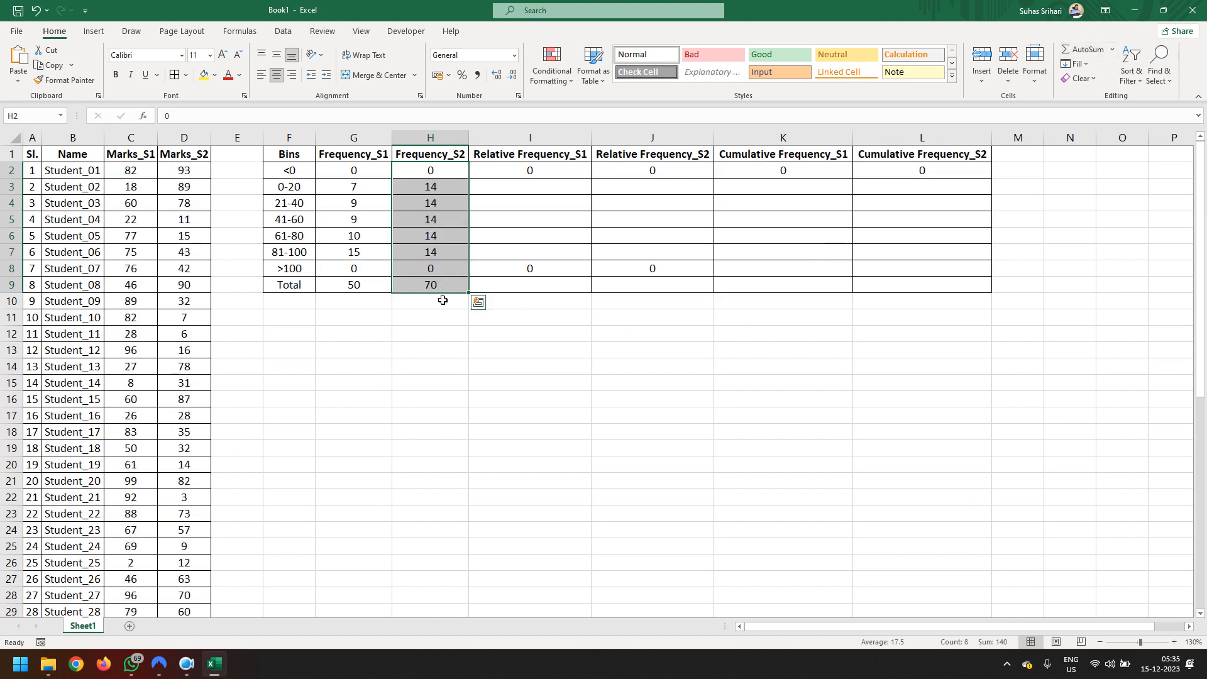
# Change the COUNTIFS criteria in H4 to >=21 and <=40 for the 21-40 bin
pyautogui.click(445, 208)
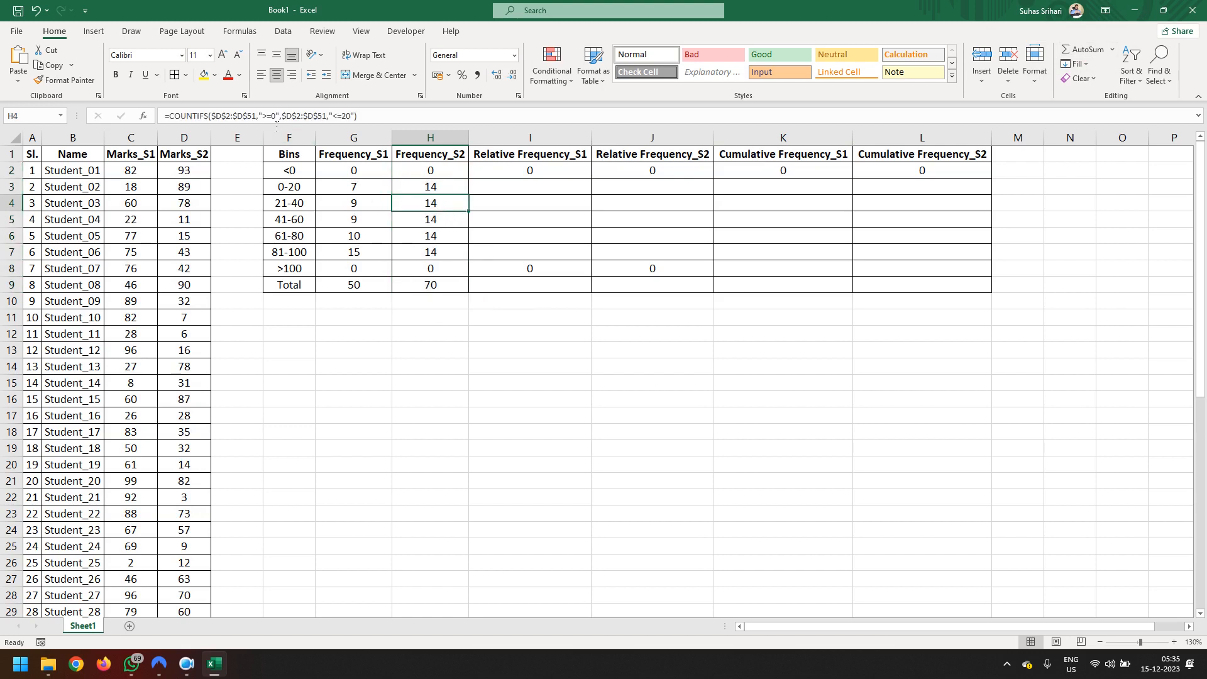
pyautogui.click(274, 116)
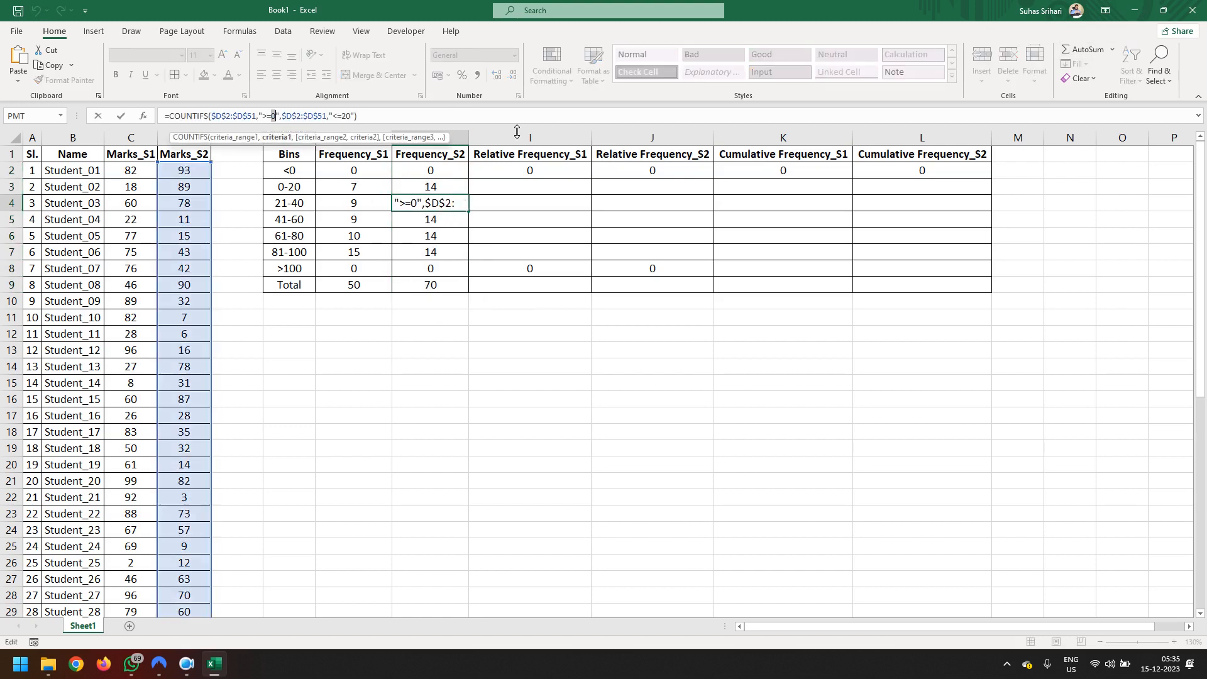
pyautogui.write('21')
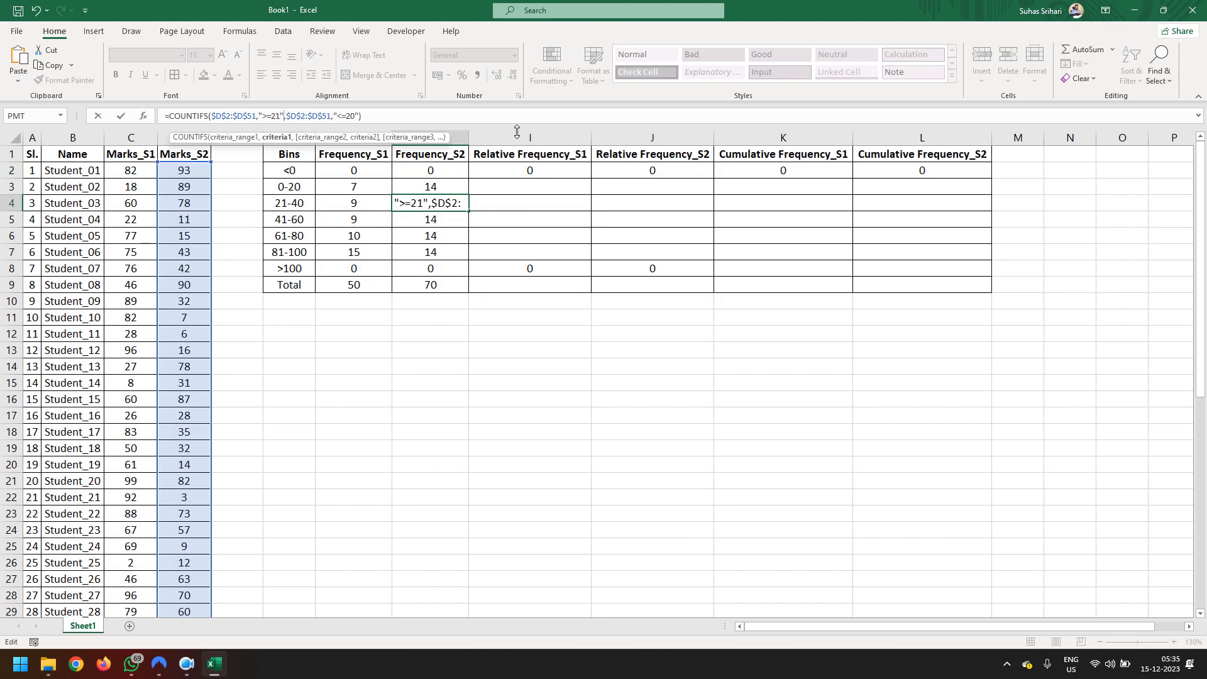
pyautogui.press('Right')
pyautogui.press('Right')
pyautogui.press('Right')
pyautogui.press('Right')
pyautogui.press('Right')
pyautogui.press('Right')
pyautogui.press('Right')
pyautogui.press('Right')
pyautogui.press('Right')
pyautogui.press('Right')
pyautogui.press('Right')
pyautogui.press('Right')
pyautogui.press('Right')
pyautogui.press('Right')
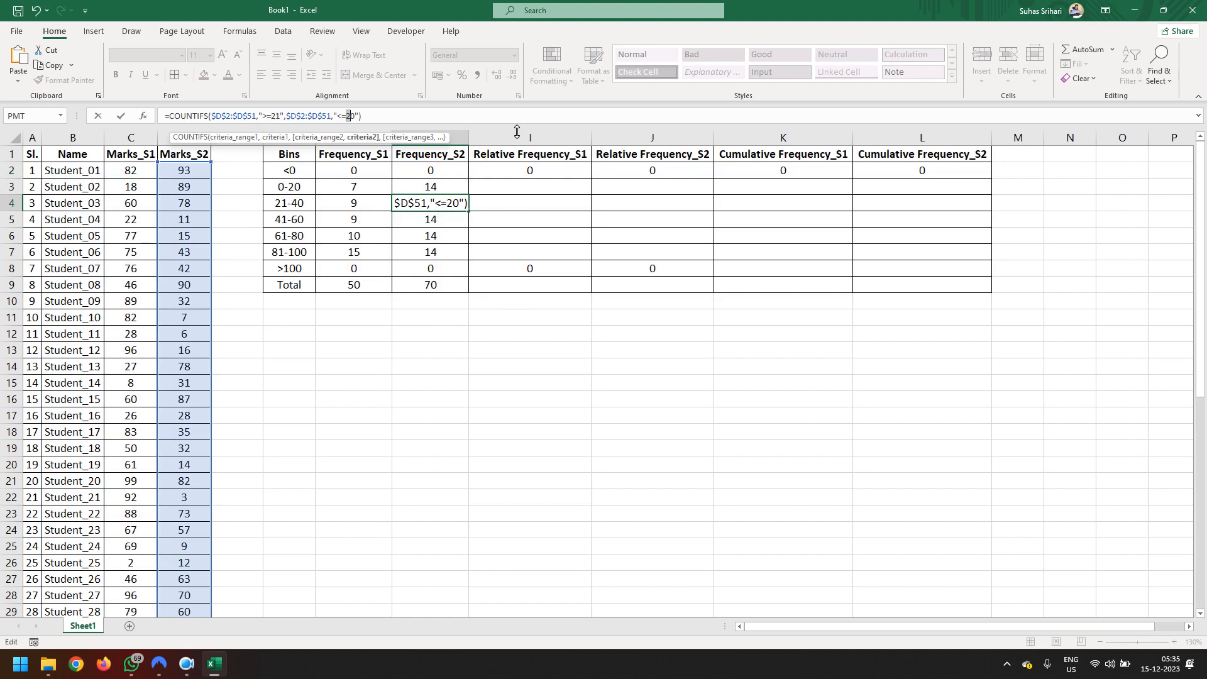
pyautogui.write('4')
pyautogui.press('Return')
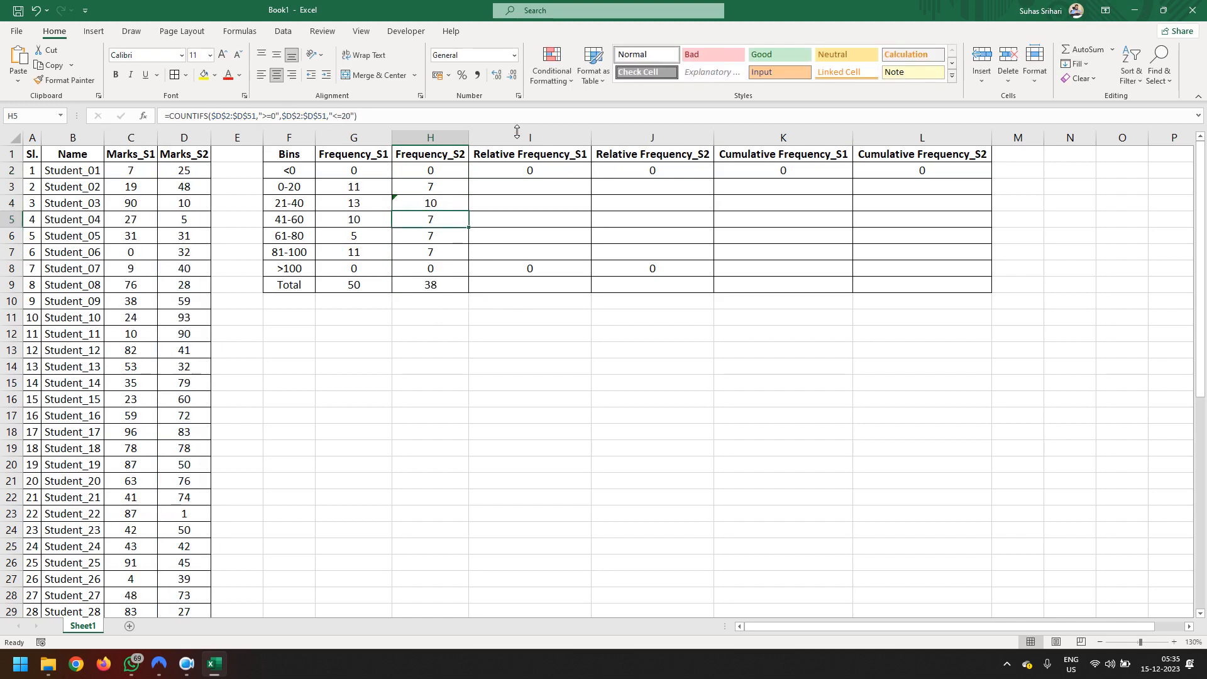
# Change the COUNTIFS criteria in H5 to >=41 and <=60 for the 41-60 bin
pyautogui.press('F2')
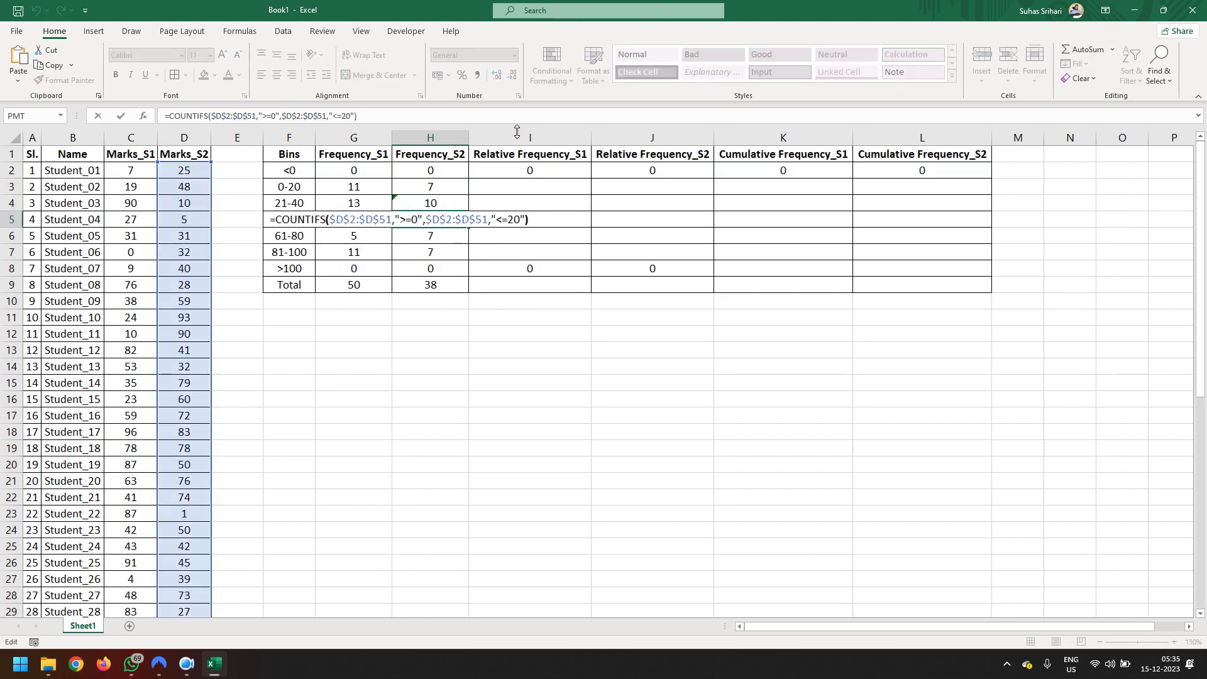
pyautogui.press('Left')
pyautogui.press('Left')
pyautogui.press('Left')
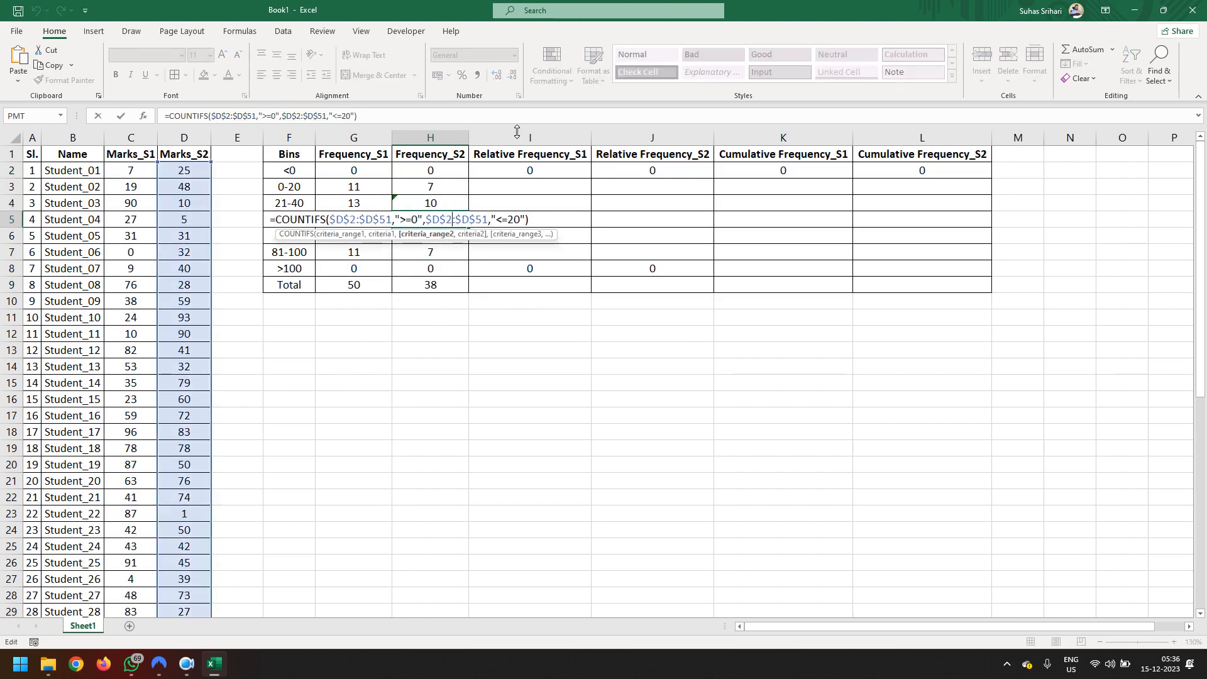
pyautogui.press('Left')
pyautogui.press('Left')
pyautogui.press('Left')
pyautogui.press('Left')
pyautogui.press('Left')
pyautogui.press('Left')
pyautogui.write('41')
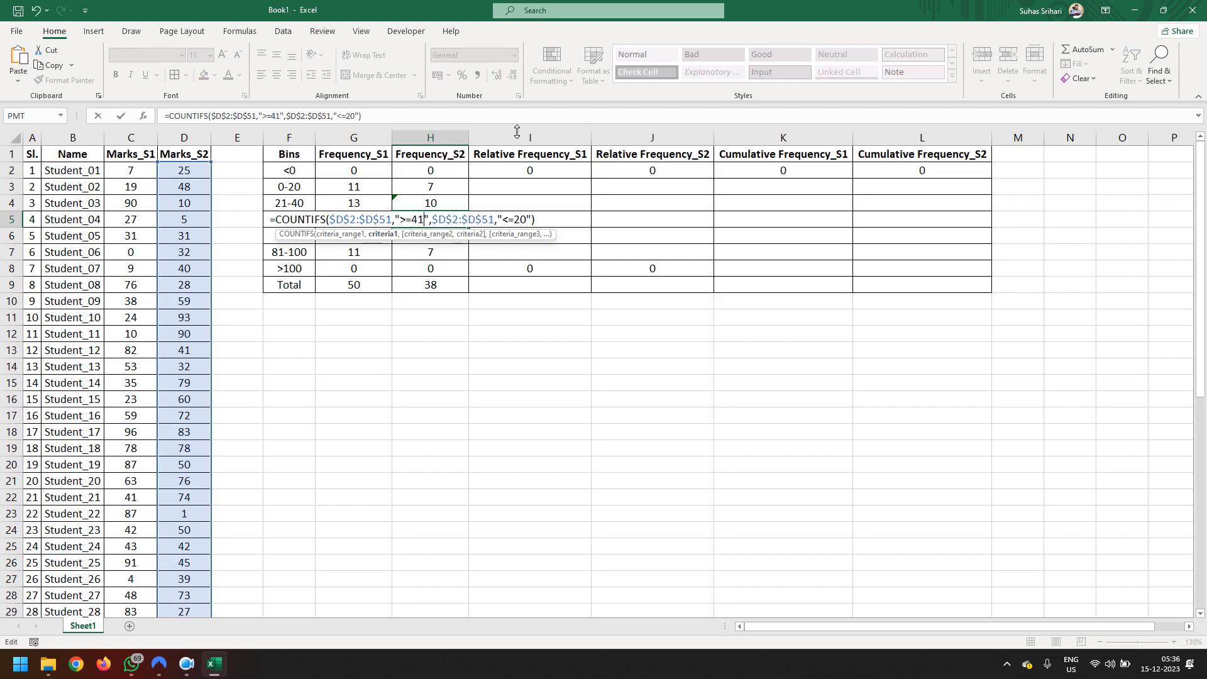
pyautogui.press('Right')
pyautogui.press('Right')
pyautogui.press('Right')
pyautogui.press('Right')
pyautogui.press('Right')
pyautogui.press('Right')
pyautogui.press('Right')
pyautogui.press('Right')
pyautogui.press('Right')
pyautogui.press('Right')
pyautogui.press('Right')
pyautogui.press('Right')
pyautogui.press('Right')
pyautogui.press('Right')
pyautogui.press('Right')
pyautogui.hotkey('shift', 'Right')
pyautogui.write('6')
pyautogui.press('Return')
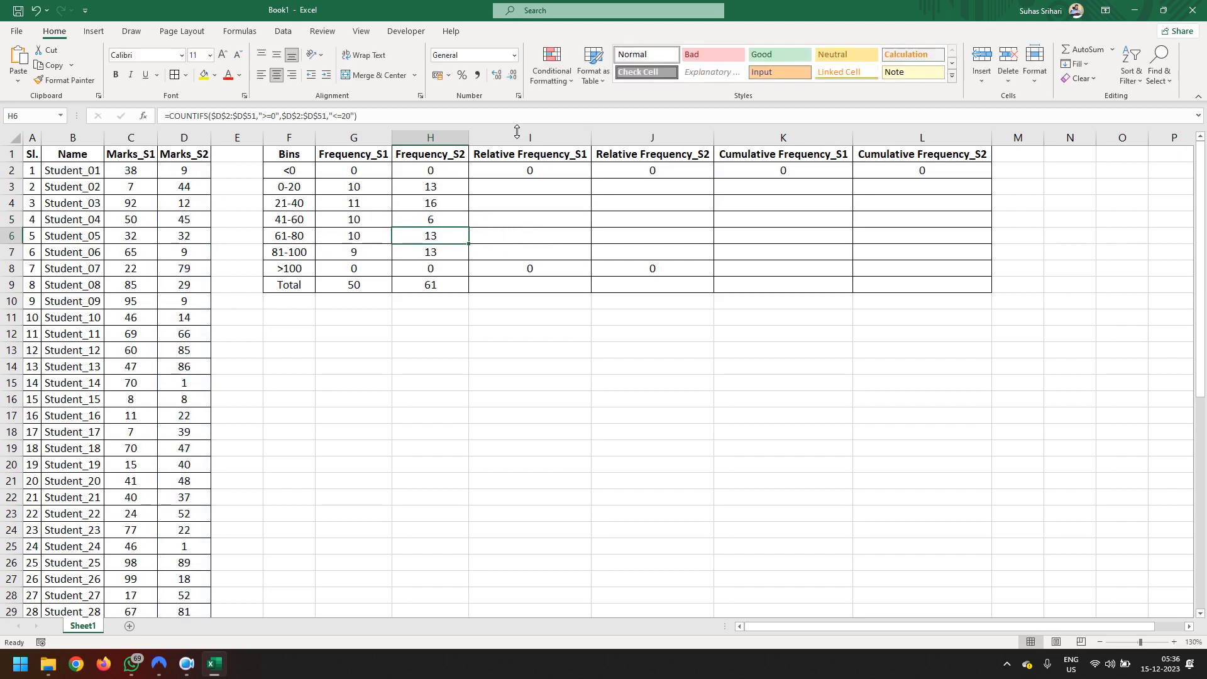
# Change the COUNTIFS criteria in H6 to >=61 and <=80 for the 61-80 bin
pyautogui.press('F2')
pyautogui.press('Left')
pyautogui.press('Left')
pyautogui.press('Left')
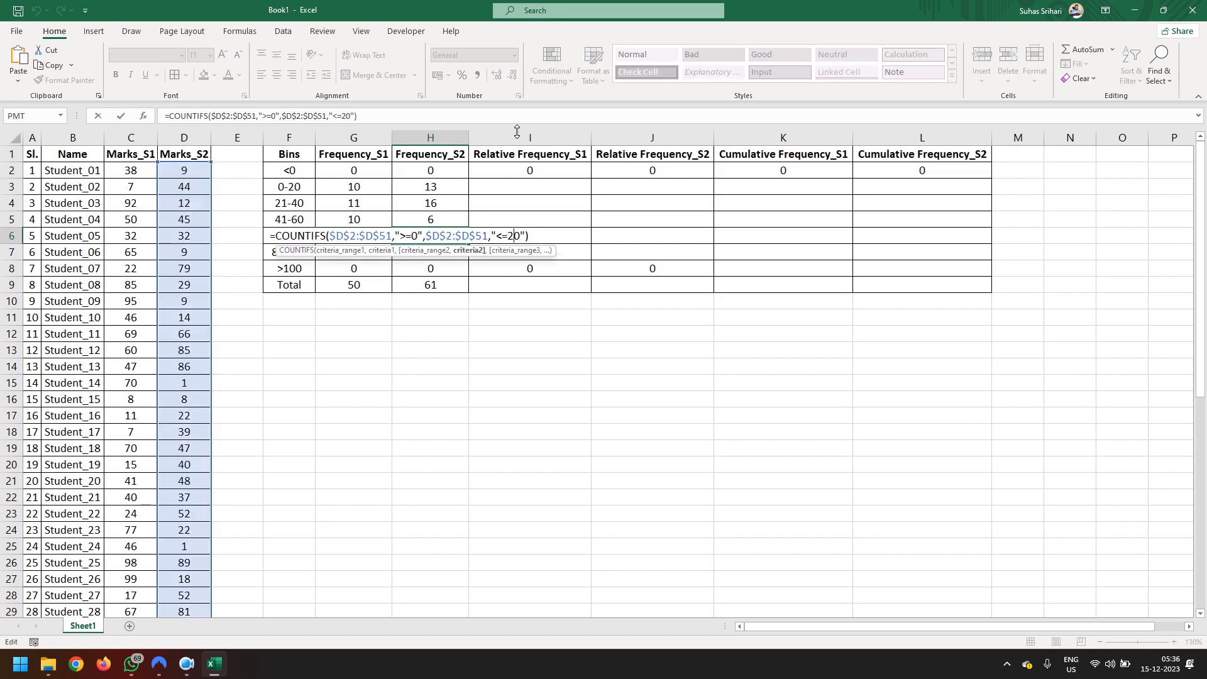
pyautogui.press('Left')
pyautogui.press('Left')
pyautogui.press('Left')
pyautogui.press('Left')
pyautogui.press('Left')
pyautogui.press('Left')
pyautogui.press('Left')
pyautogui.press('Left')
pyautogui.press('Left')
pyautogui.press('Left')
pyautogui.press('Left')
pyautogui.press('Left')
pyautogui.press('Left')
pyautogui.press('Left')
pyautogui.press('Delete')
pyautogui.write('61')
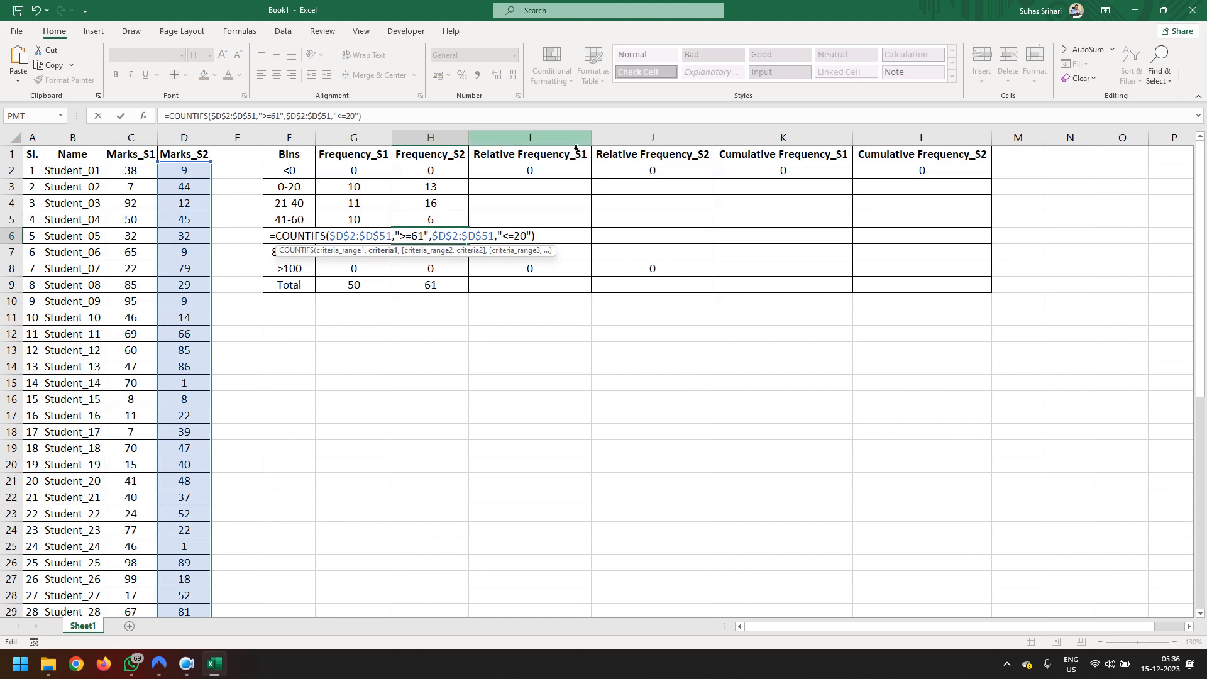
pyautogui.click(526, 238)
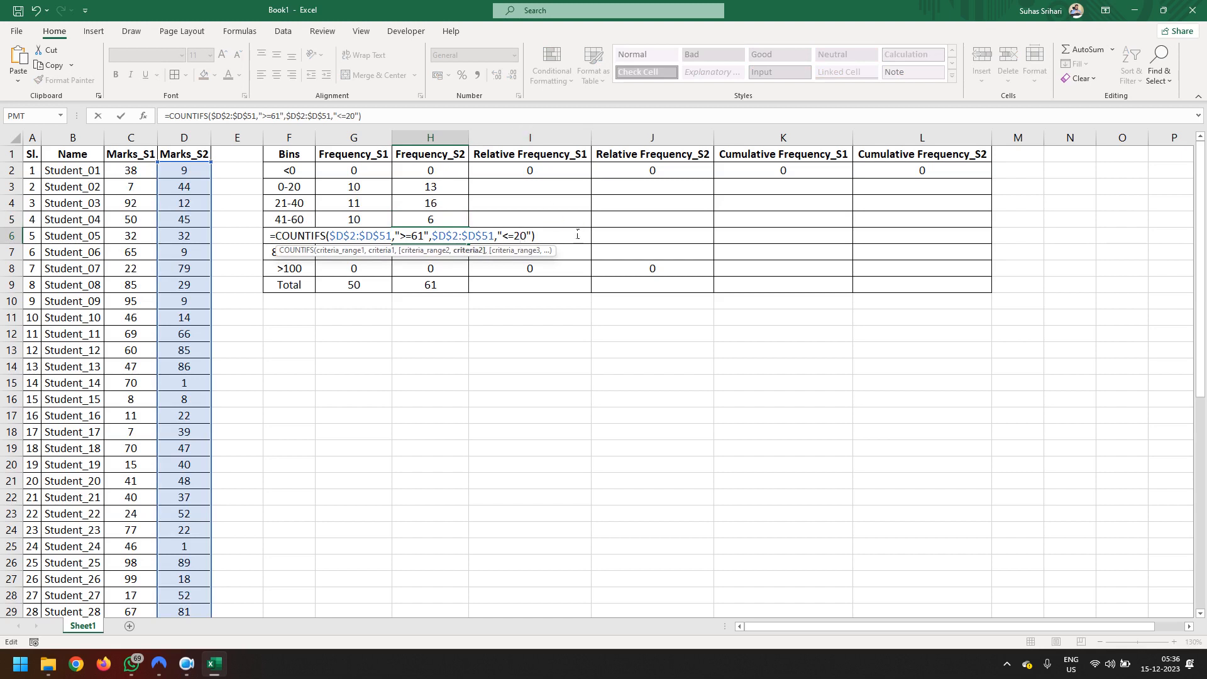
pyautogui.press('BackSpace')
pyautogui.write('8')
pyautogui.press('Return')
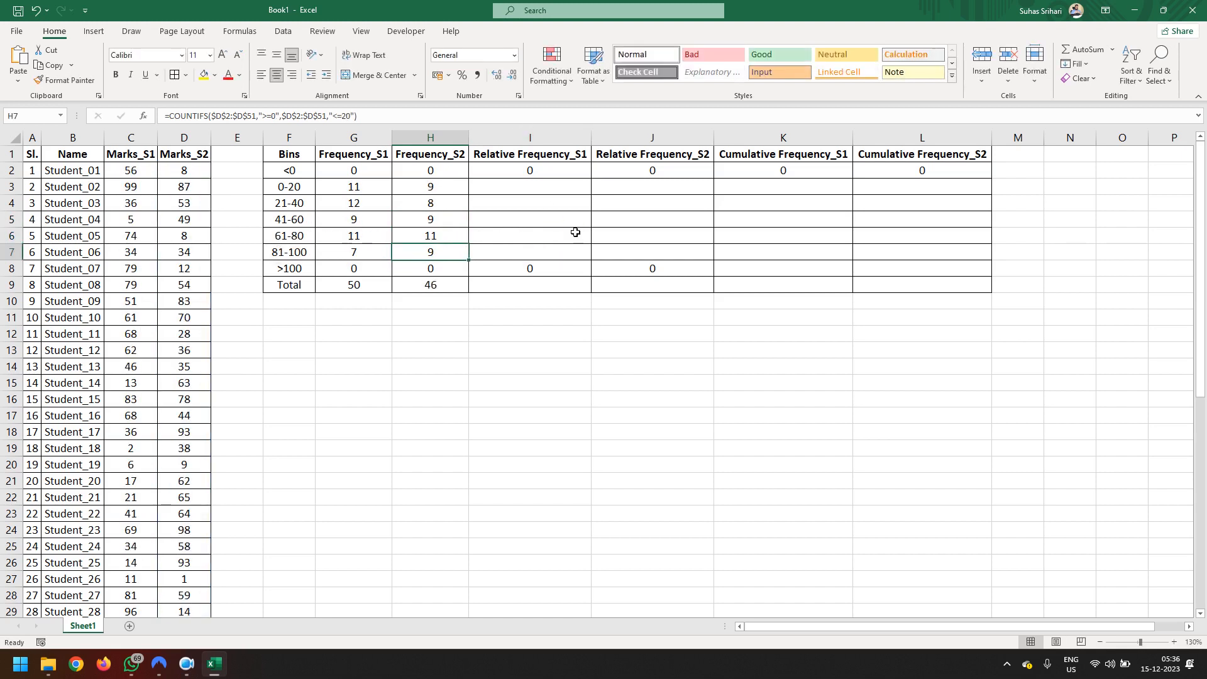
# Change the COUNTIFS criteria in H7 to >=81 and <=100 for the 81-100 bin
pyautogui.press('F2')
pyautogui.press('Left')
pyautogui.press('Left')
pyautogui.press('Left')
pyautogui.press('Left')
pyautogui.press('Left')
pyautogui.press('Left')
pyautogui.press('Left')
pyautogui.press('Left')
pyautogui.press('Left')
pyautogui.press('Left')
pyautogui.press('Left')
pyautogui.press('Left')
pyautogui.press('Left')
pyautogui.press('Left')
pyautogui.press('Left')
pyautogui.press('Left')
pyautogui.press('Left')
pyautogui.press('Left')
pyautogui.press('Left')
pyautogui.press('Left')
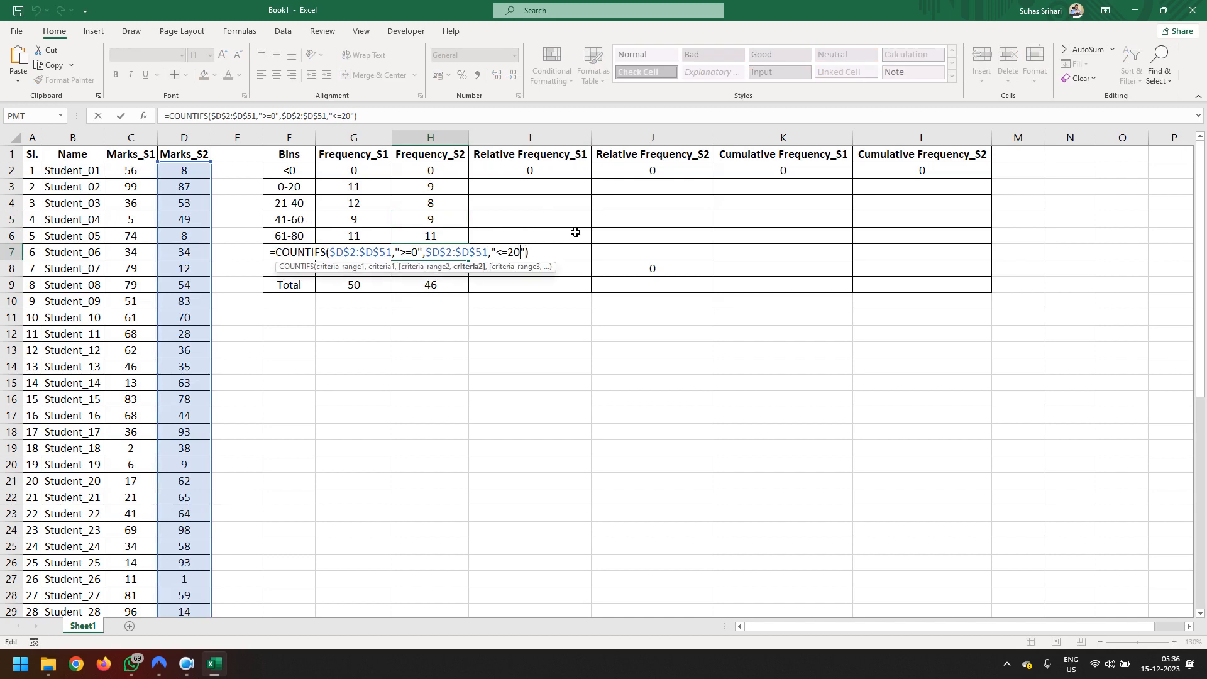
pyautogui.press('BackSpace')
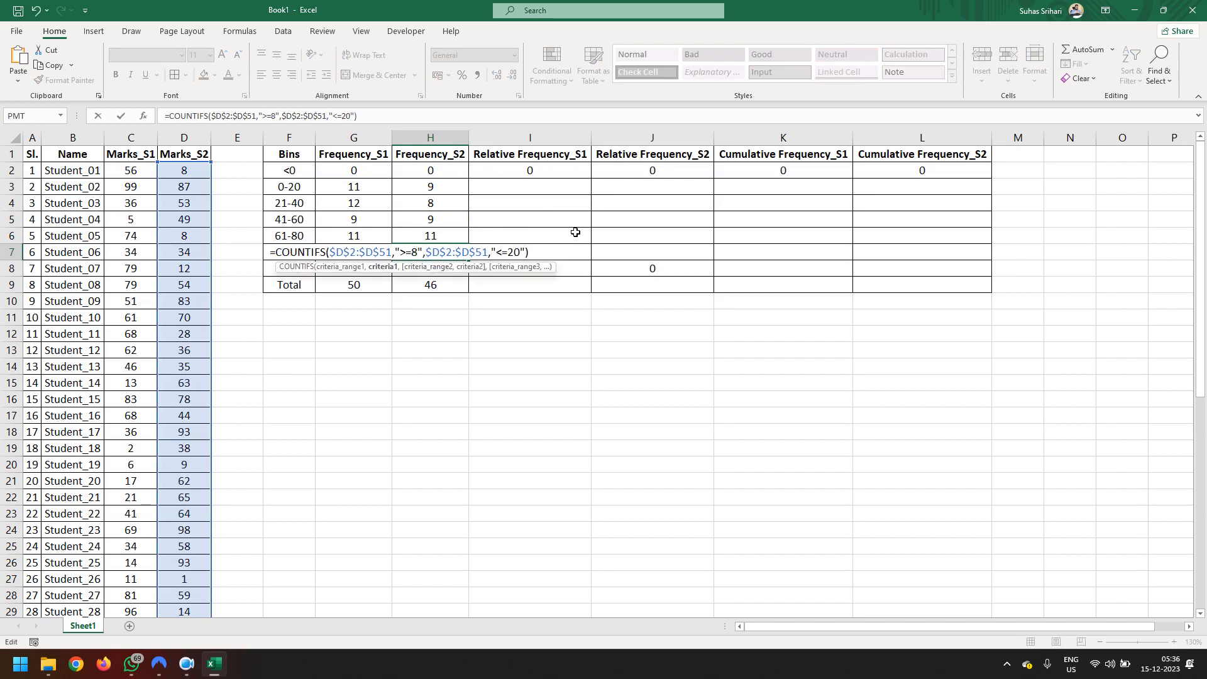
pyautogui.write('81')
pyautogui.press('Right')
pyautogui.press('Right')
pyautogui.press('Right')
pyautogui.press('Right')
pyautogui.press('Right')
pyautogui.press('Right')
pyautogui.press('Right')
pyautogui.press('Right')
pyautogui.press('Right')
pyautogui.press('Right')
pyautogui.press('Right')
pyautogui.press('Right')
pyautogui.press('Right')
pyautogui.press('Right')
pyautogui.press('Right')
pyautogui.press('Right')
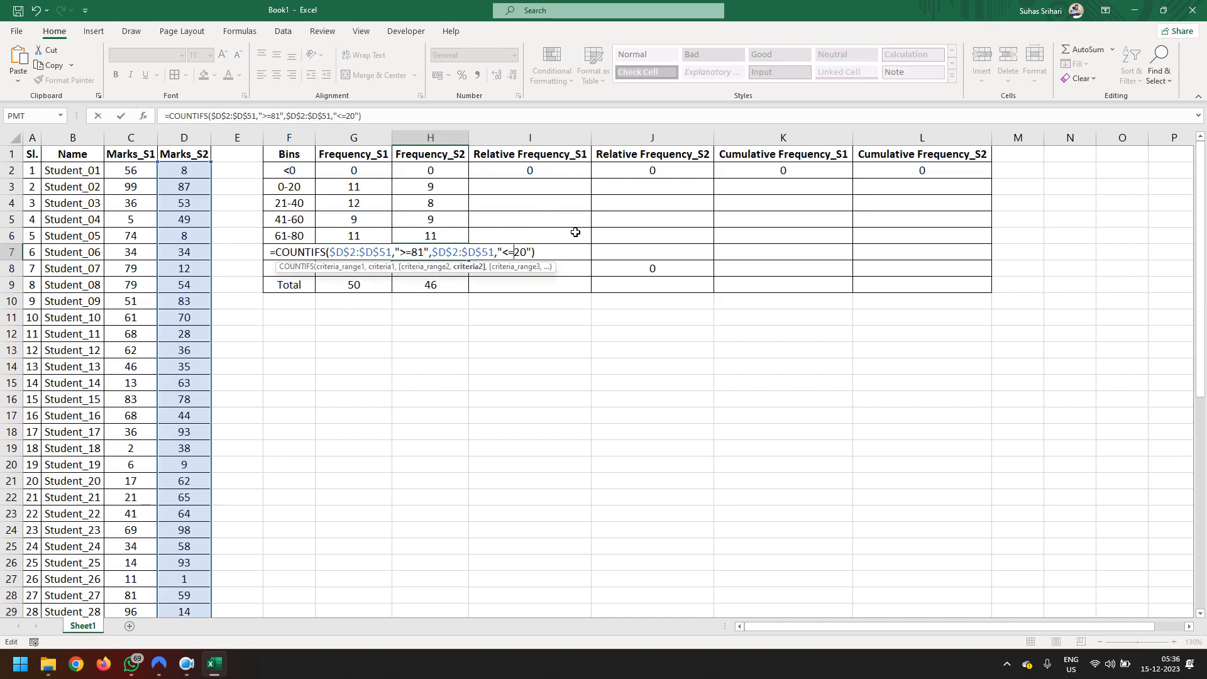
pyautogui.write('100')
pyautogui.press('Delete')
pyautogui.press('Return')
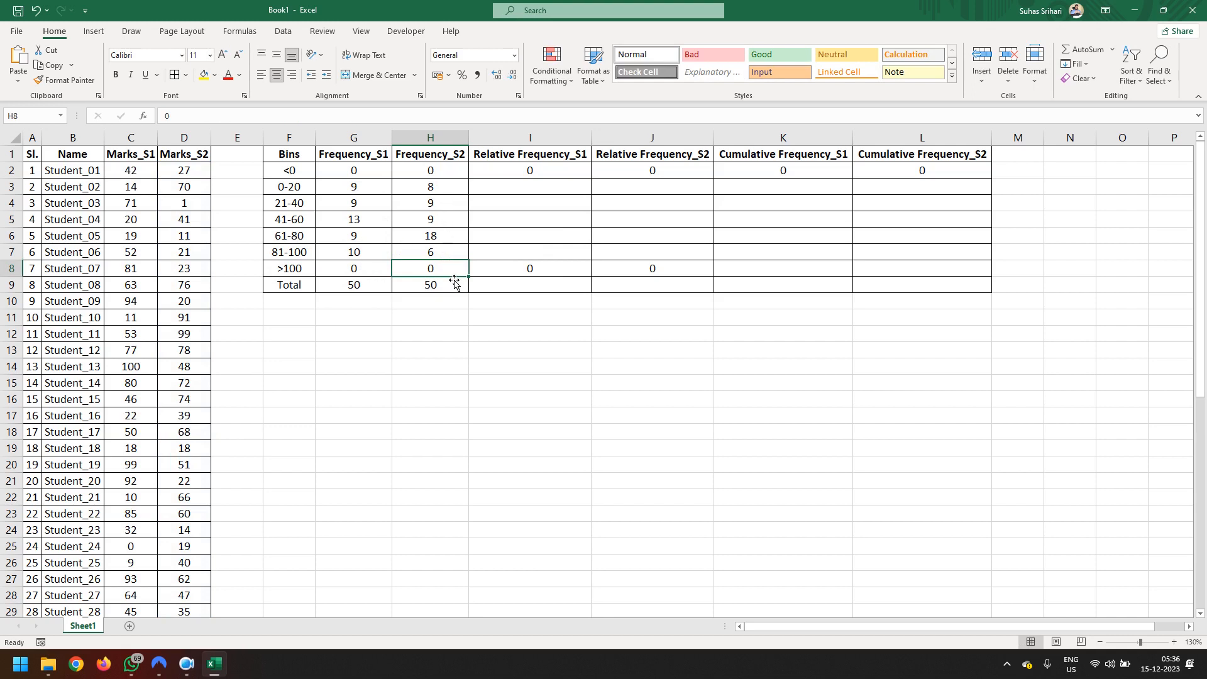
pyautogui.click(454, 369)
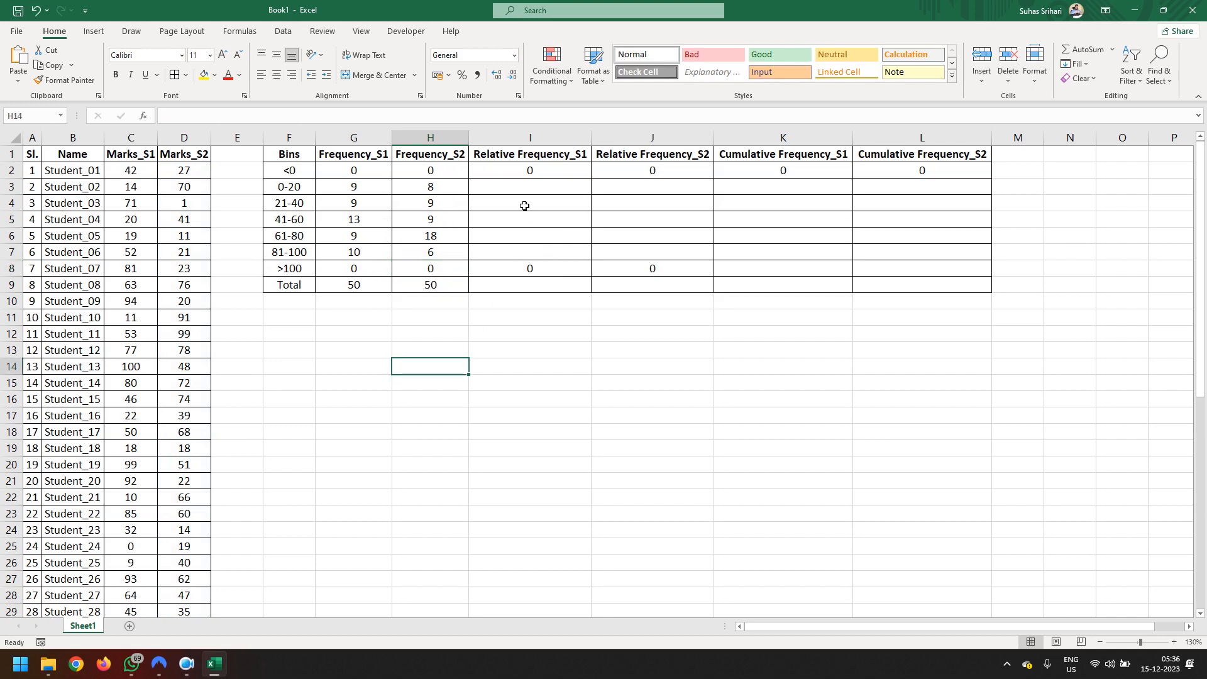
# Enter the formula =G3/50% in I3 for the Relative Frequency_S1 of the 0-20 bin
pyautogui.click(494, 192)
pyautogui.write('=')
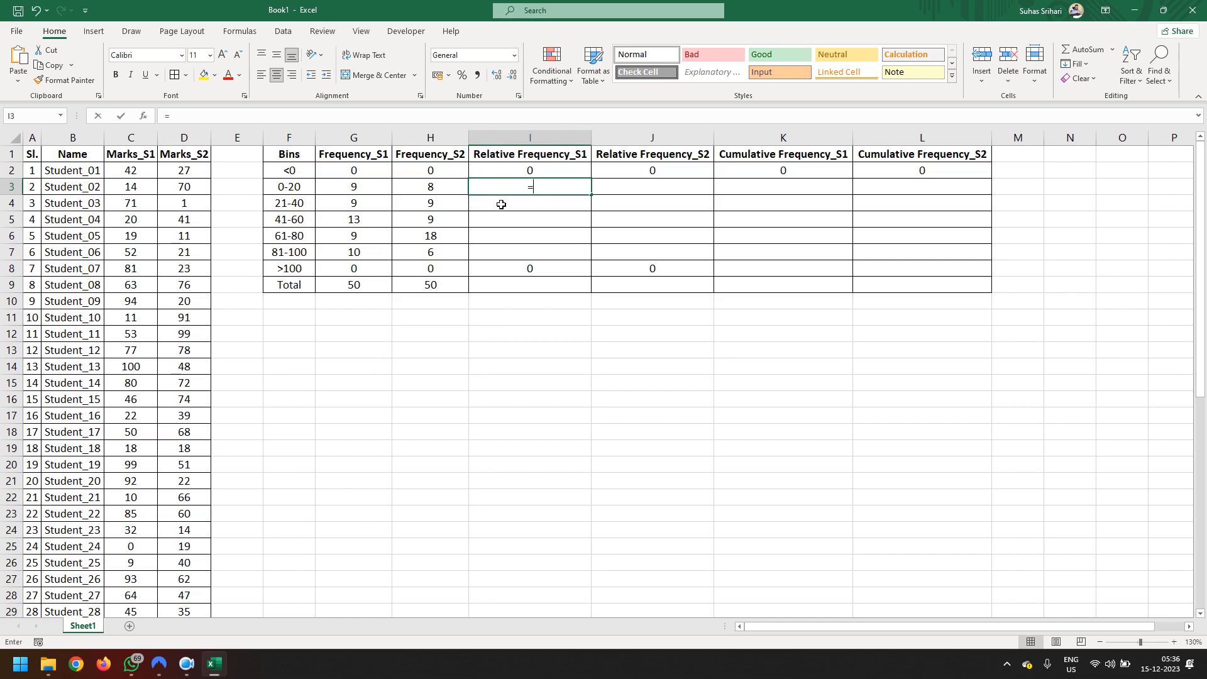
pyautogui.click(367, 194)
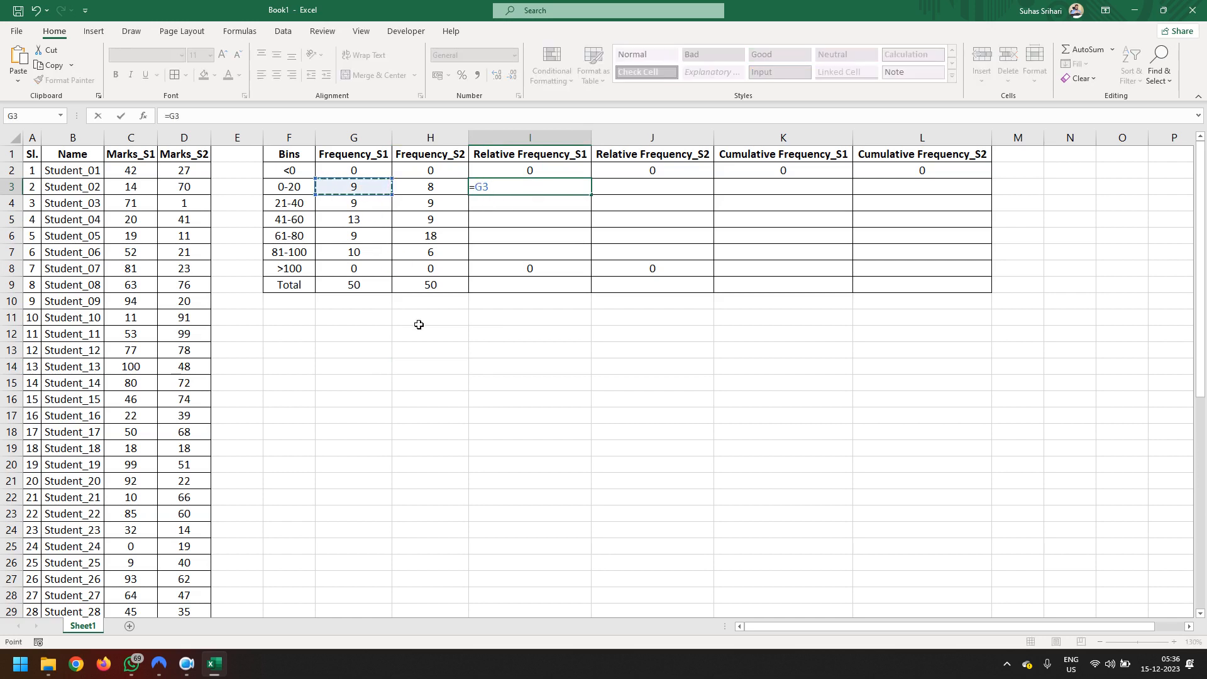
pyautogui.write('/50%')
pyautogui.press('Return')
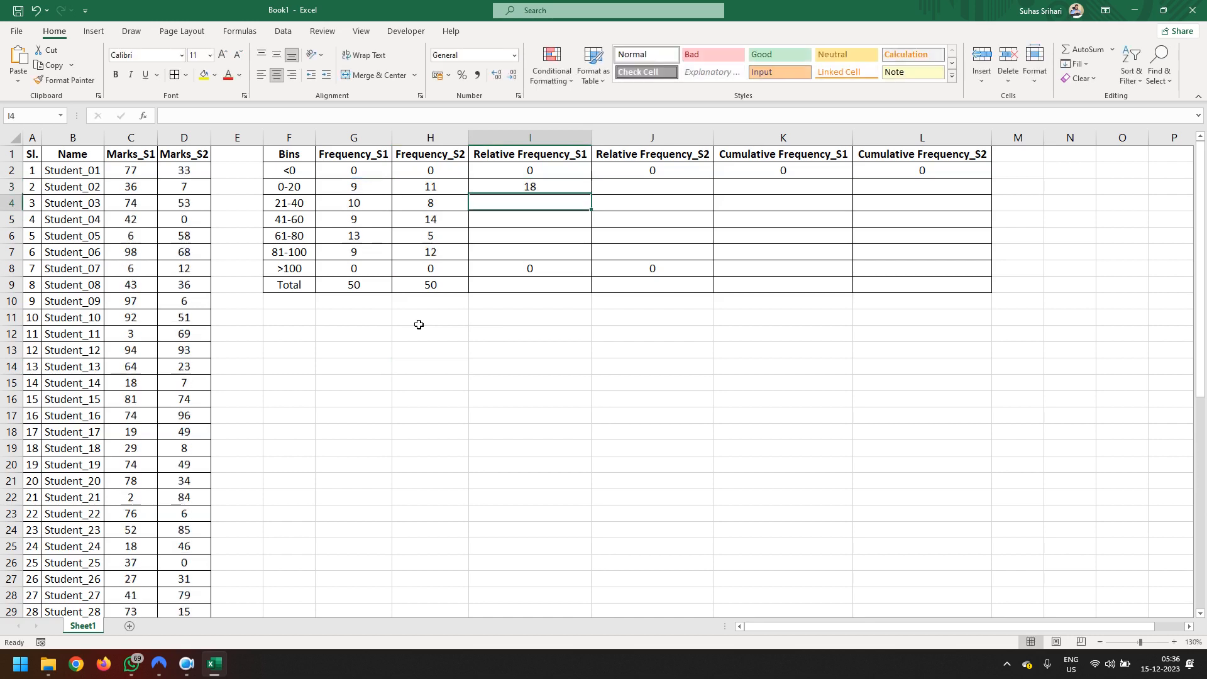
# Fill the I3 formula down to I7 and sum the Relative Frequency_S1 values I2:I8 into I9
pyautogui.click(531, 191)
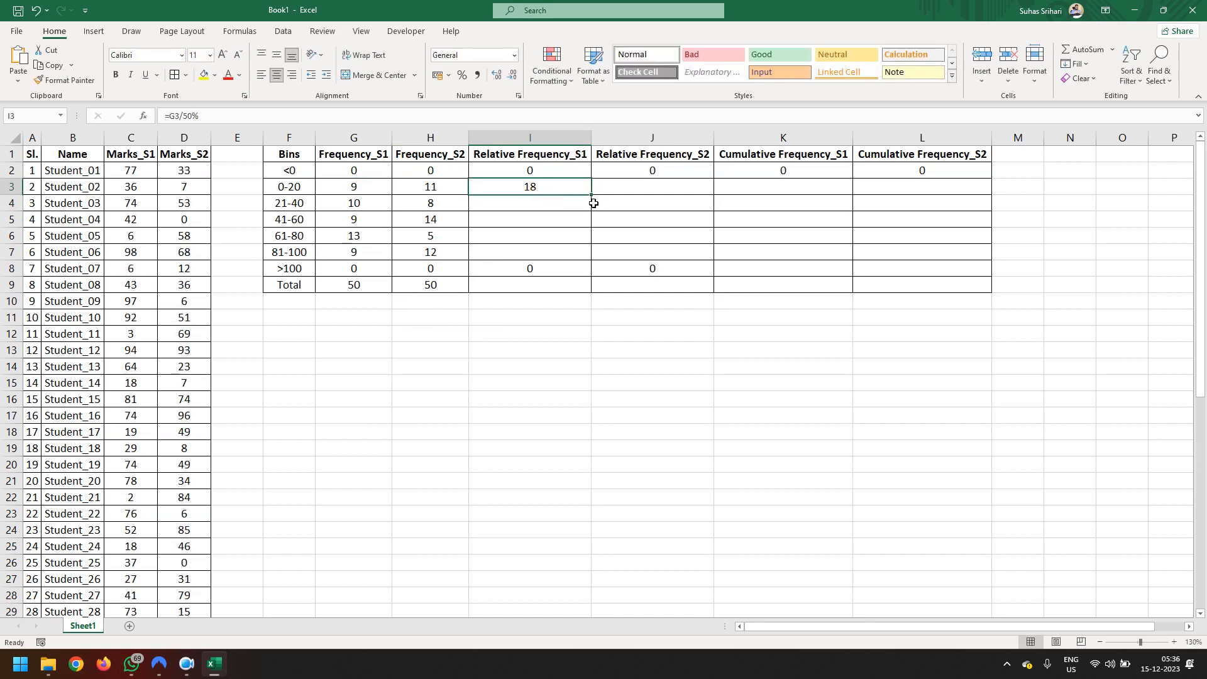
pyautogui.moveTo(591, 197); pyautogui.dragTo(591, 258)
pyautogui.click(534, 399)
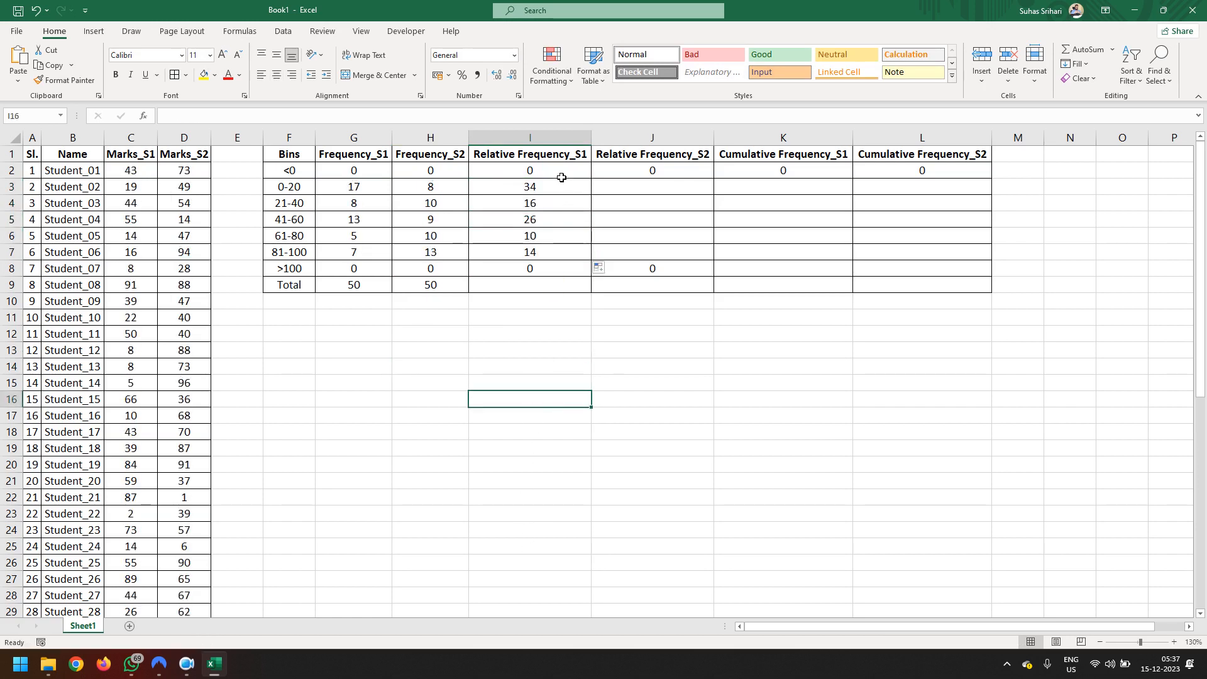
pyautogui.moveTo(562, 177); pyautogui.dragTo(566, 288)
pyautogui.hotkey('ctrl', 'd')
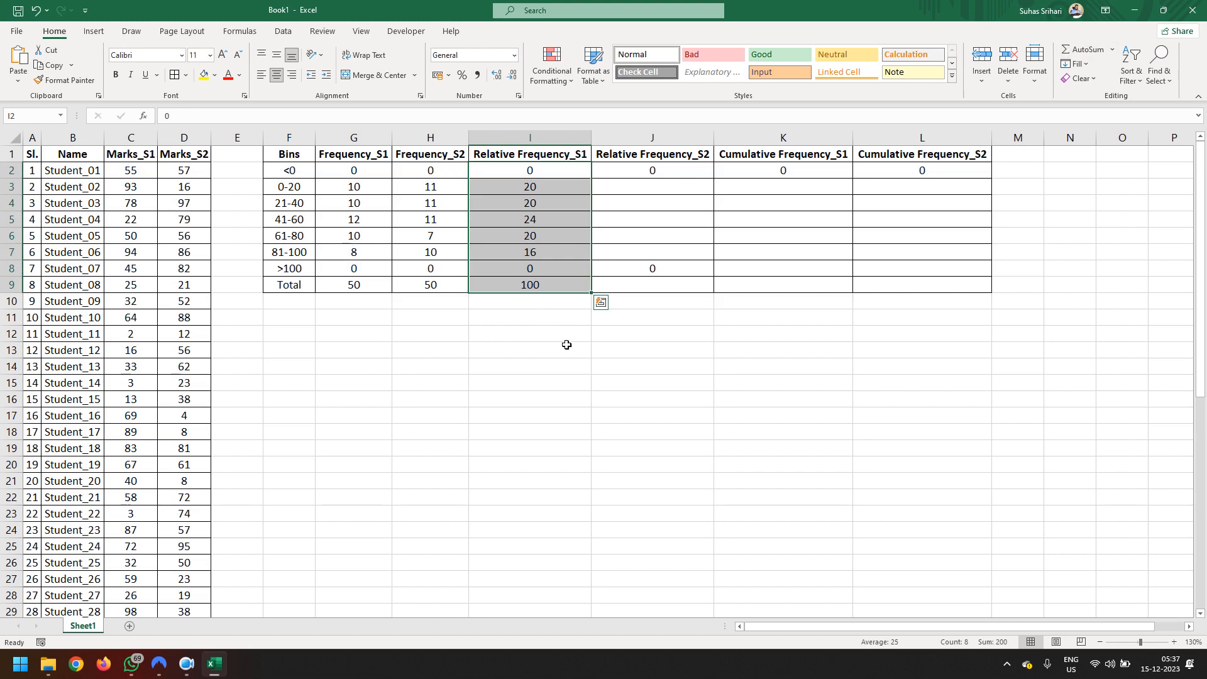
# Enter the formula =H3/50% in J3 for the Relative Frequency_S2 of the 0-20 bin
pyautogui.click(628, 187)
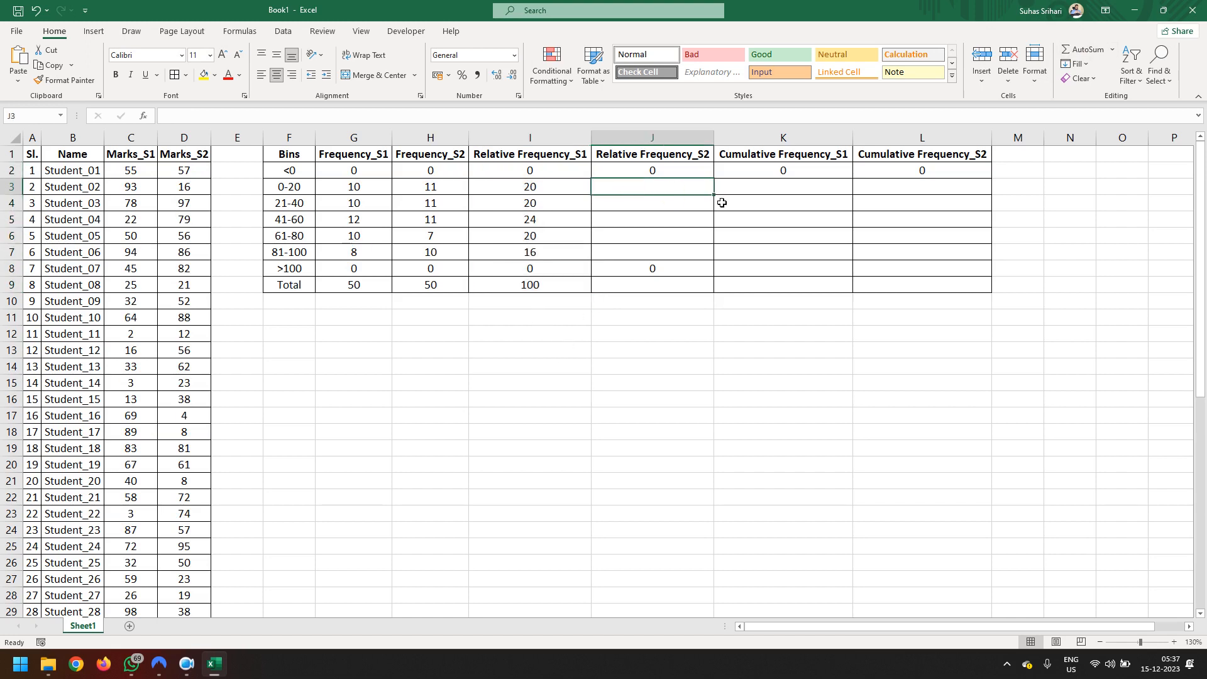
pyautogui.write('=')
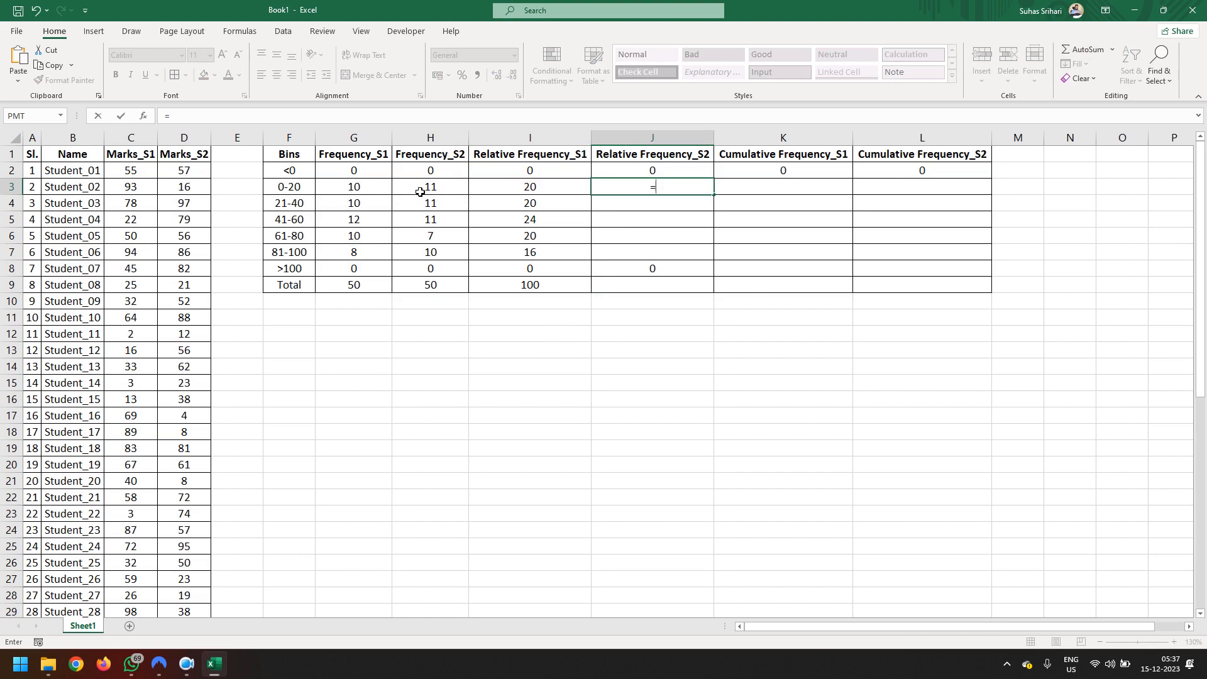
pyautogui.click(419, 192)
pyautogui.write('/50')
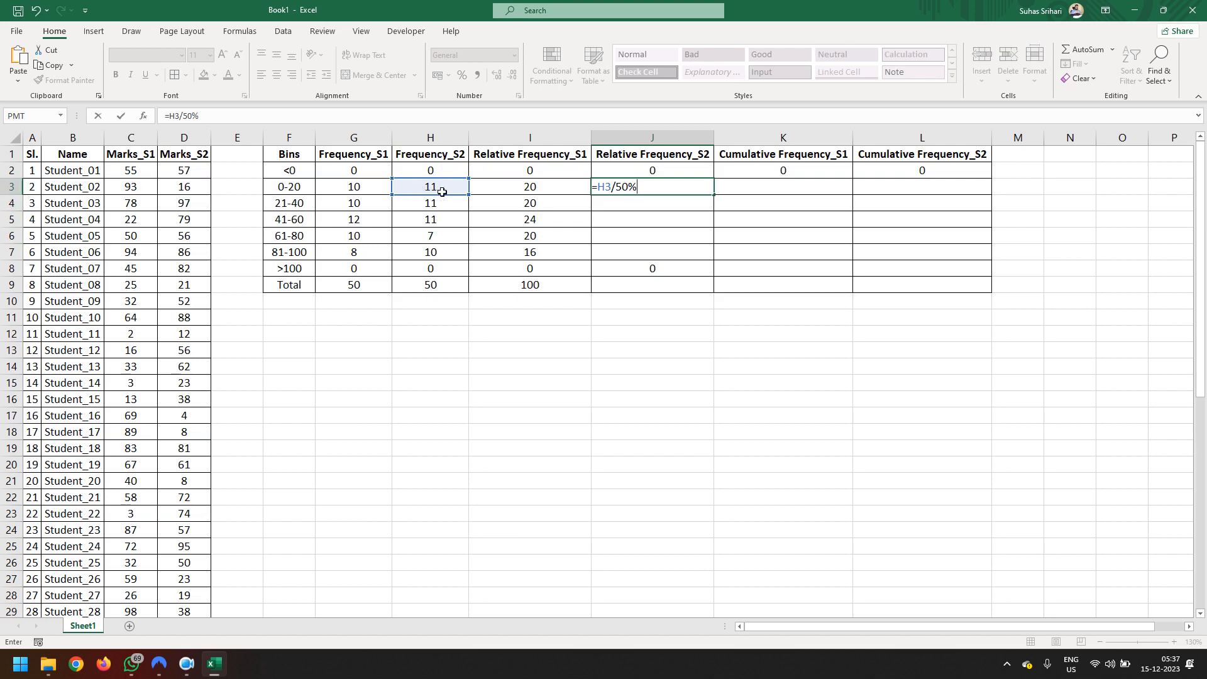
pyautogui.press('Return')
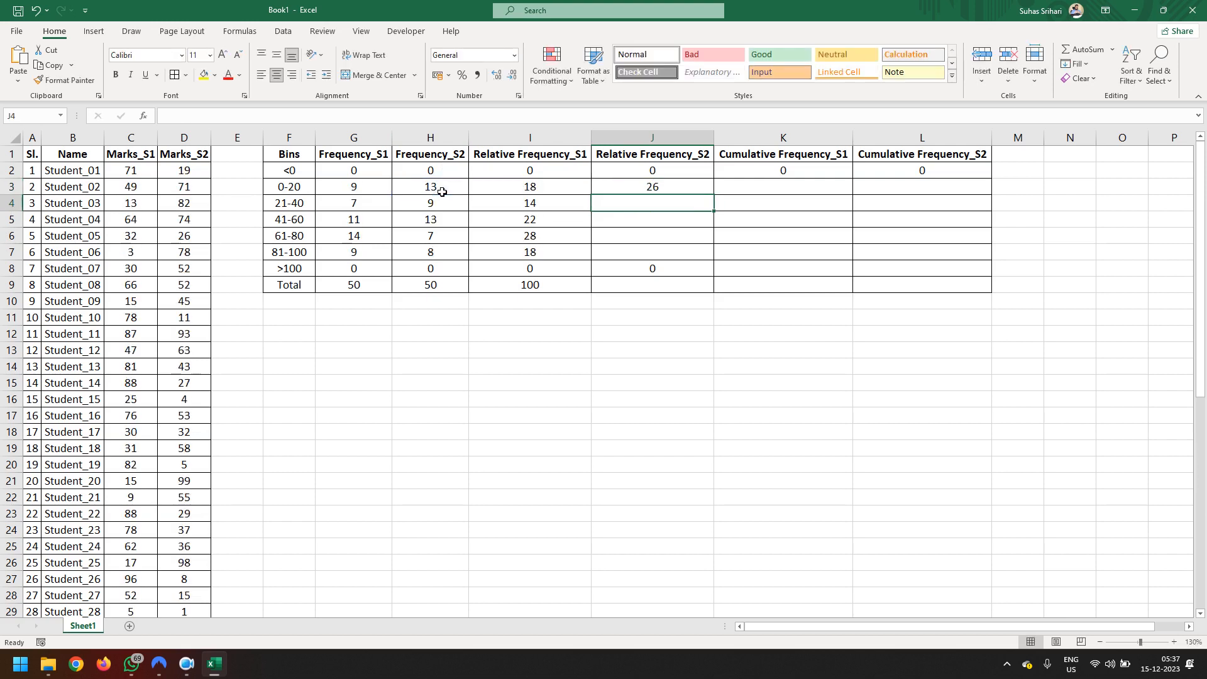
# Fill the J3 formula down to J7 and sum the Relative Frequency_S2 values J2:J8 into J9 with AutoSum
pyautogui.click(695, 191)
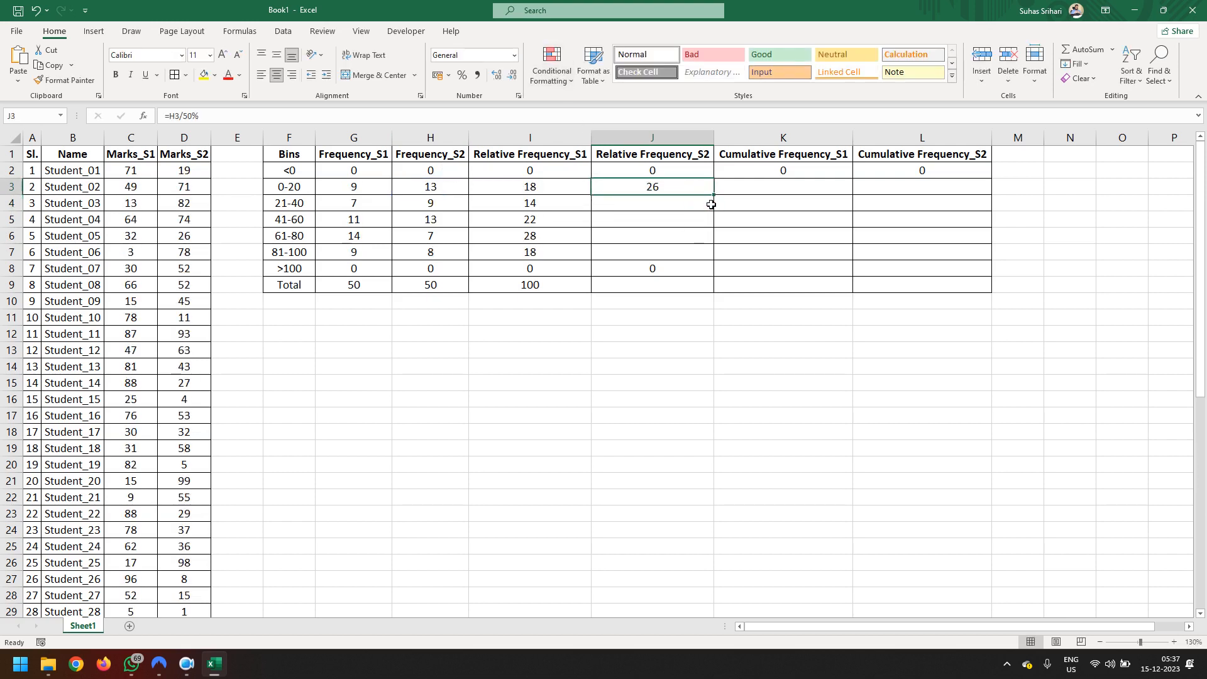
pyautogui.moveTo(714, 195); pyautogui.dragTo(709, 257)
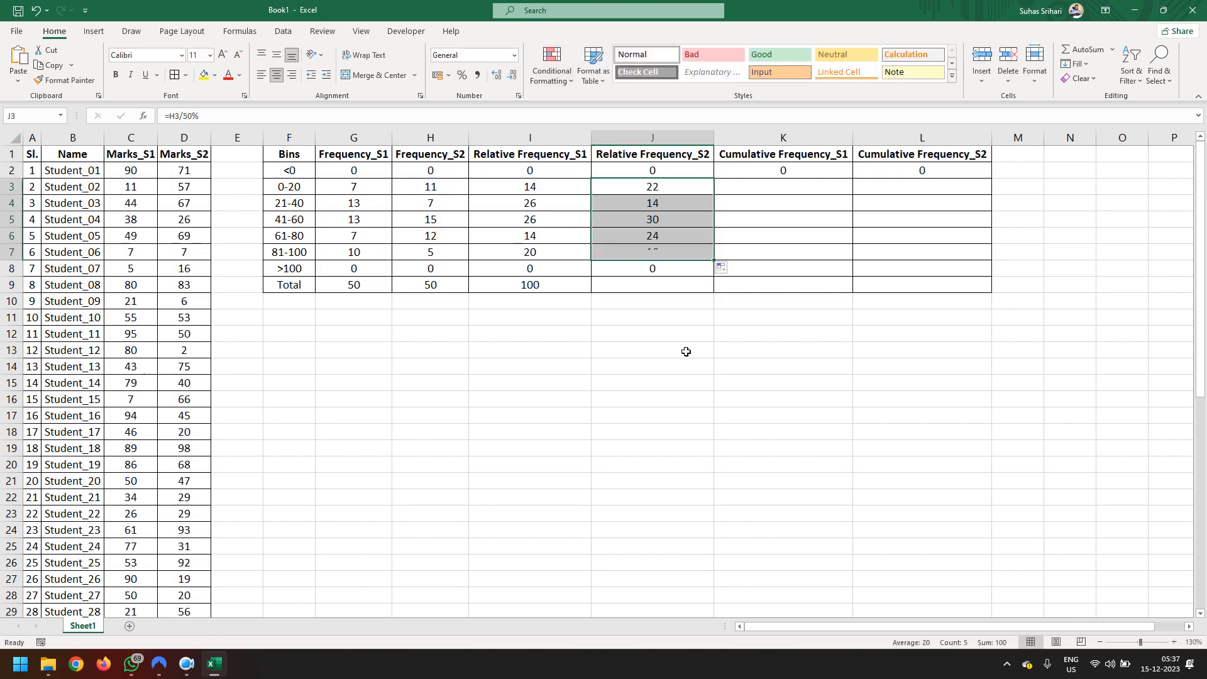
pyautogui.moveTo(678, 171); pyautogui.dragTo(680, 287)
pyautogui.click(1079, 49)
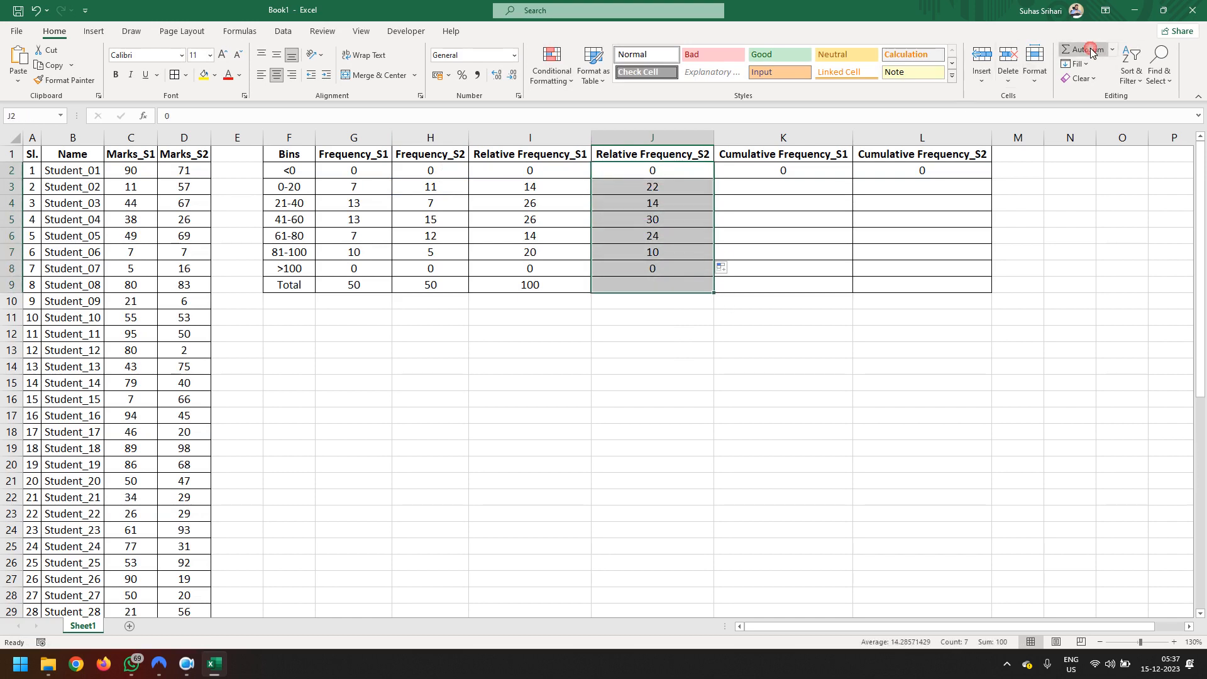
pyautogui.click(696, 405)
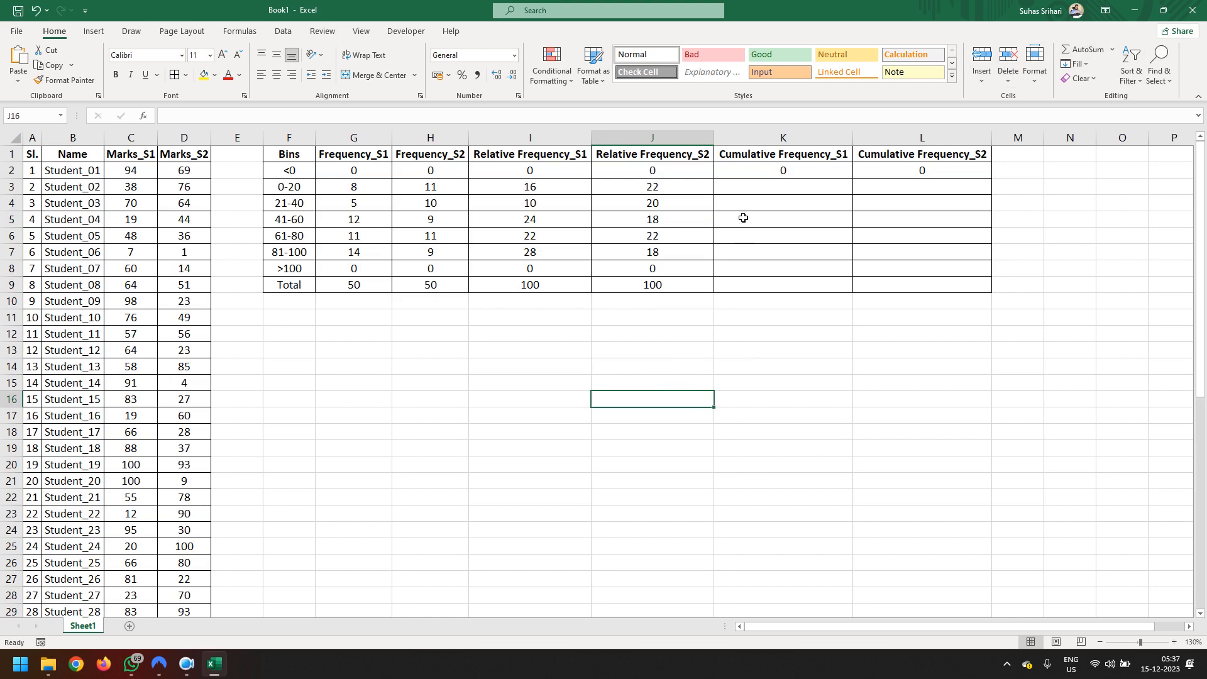
# Enter the formula =K2+I3 in K3 for the Cumulative Frequency_S1 of the 0-20 bin
pyautogui.click(782, 176)
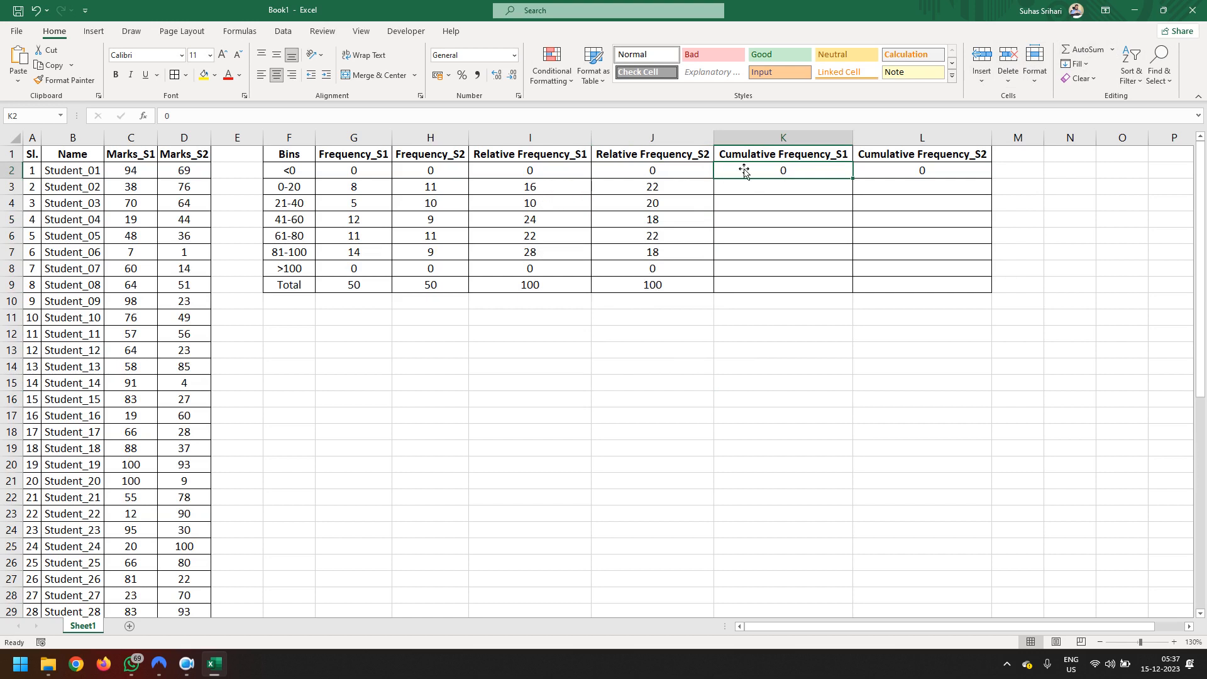
pyautogui.keyDown('ctrl'); pyautogui.click(568, 188); pyautogui.keyUp('ctrl')
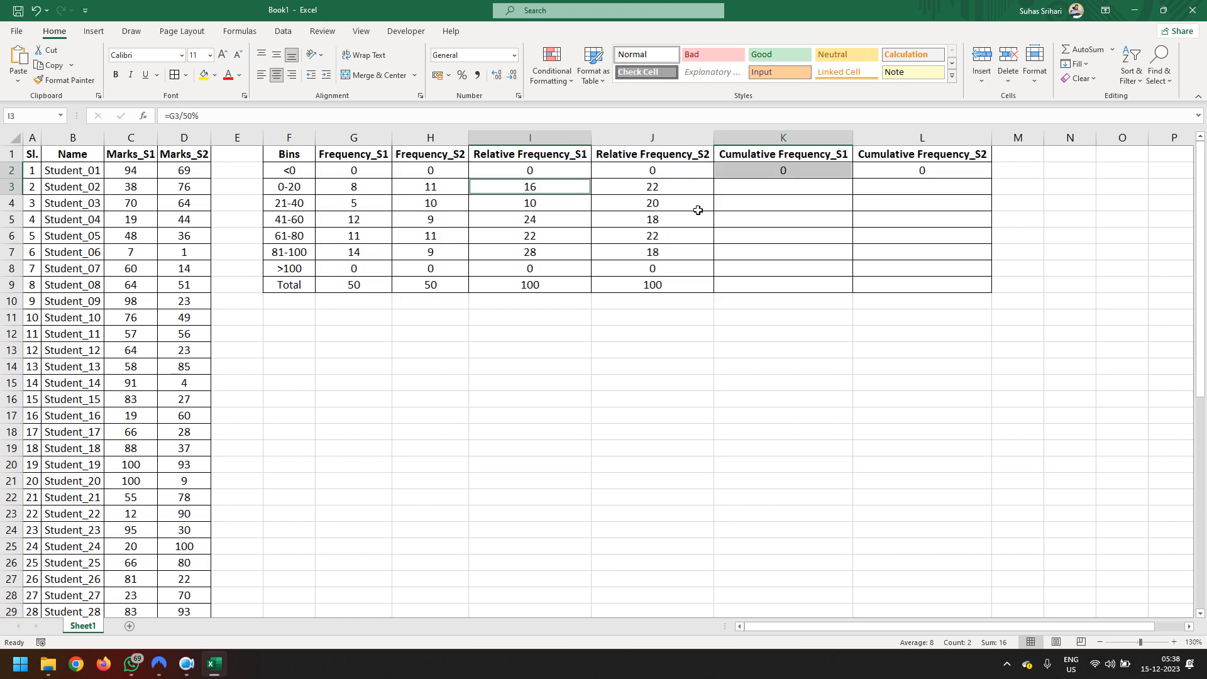
pyautogui.click(777, 192)
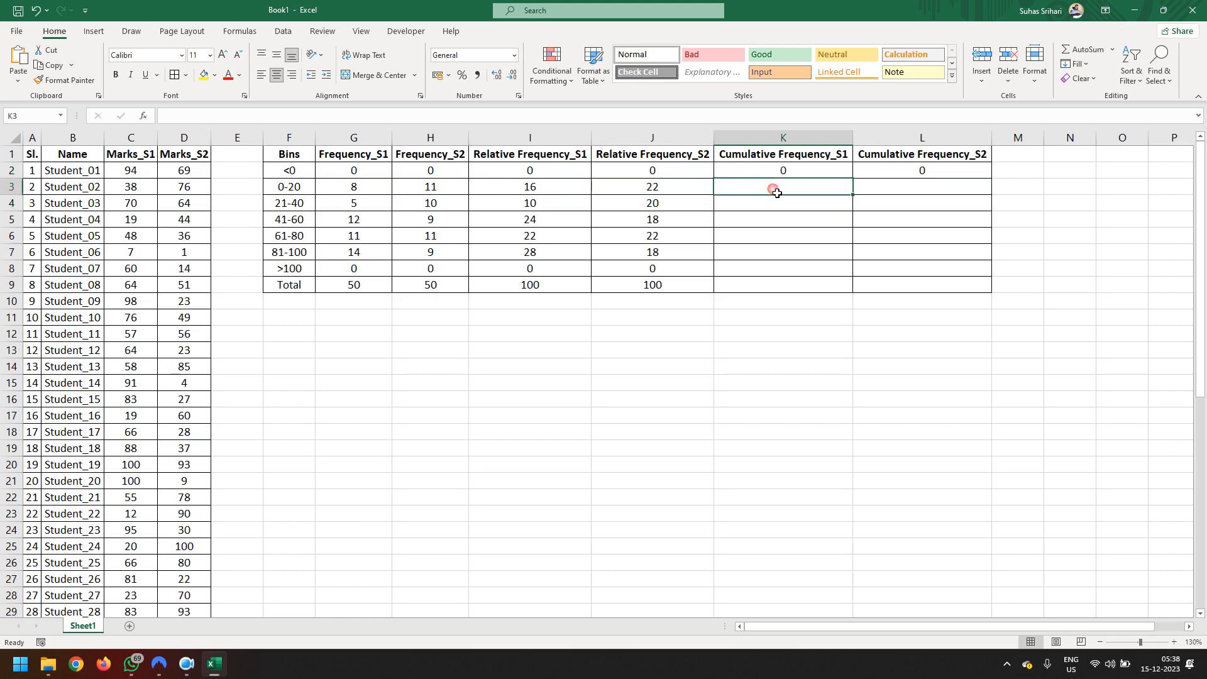
pyautogui.write('=')
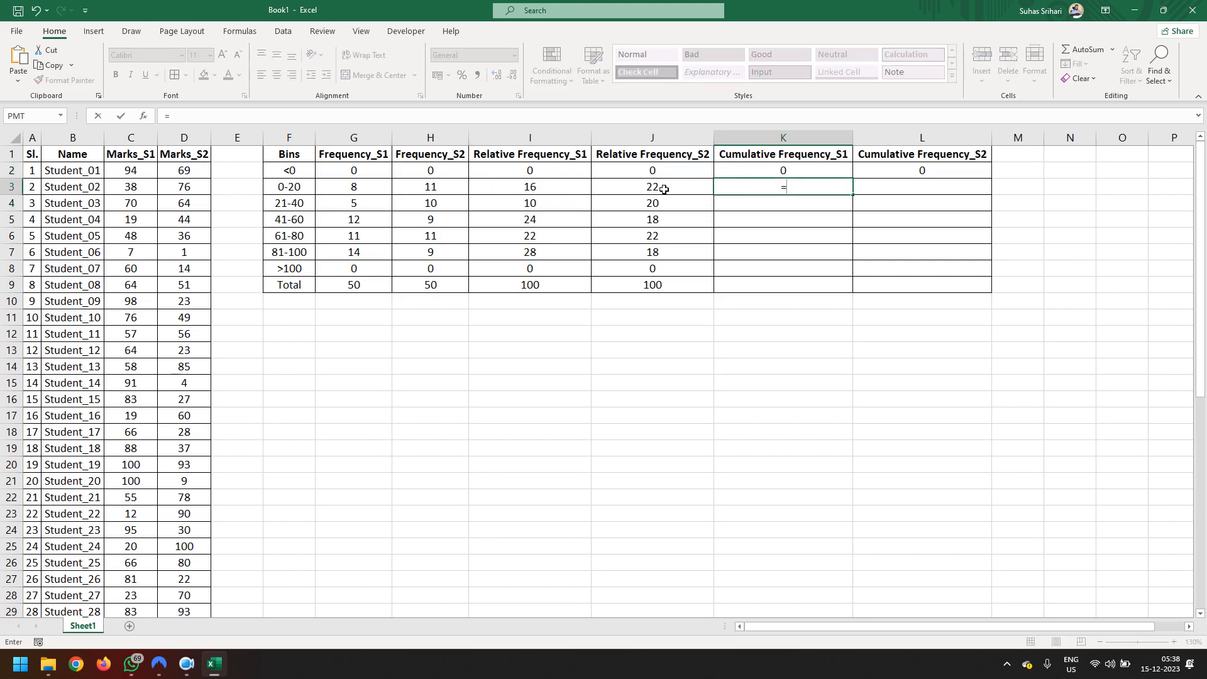
pyautogui.click(808, 175)
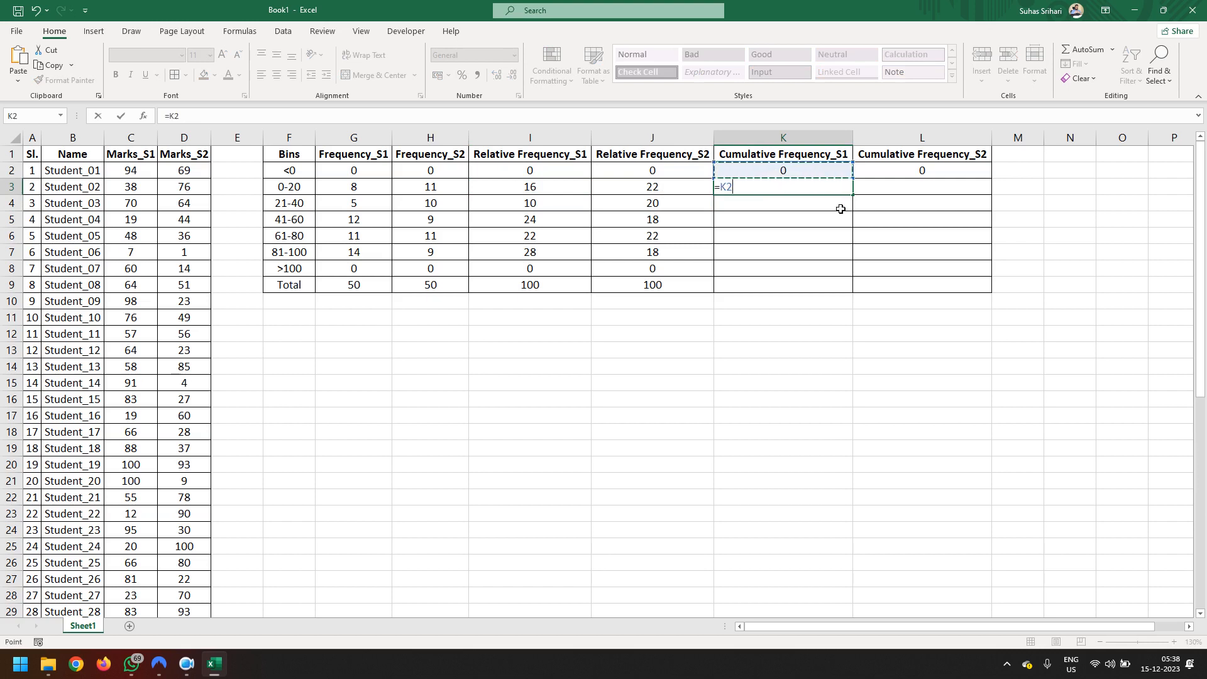
pyautogui.write('+')
pyautogui.click(536, 192)
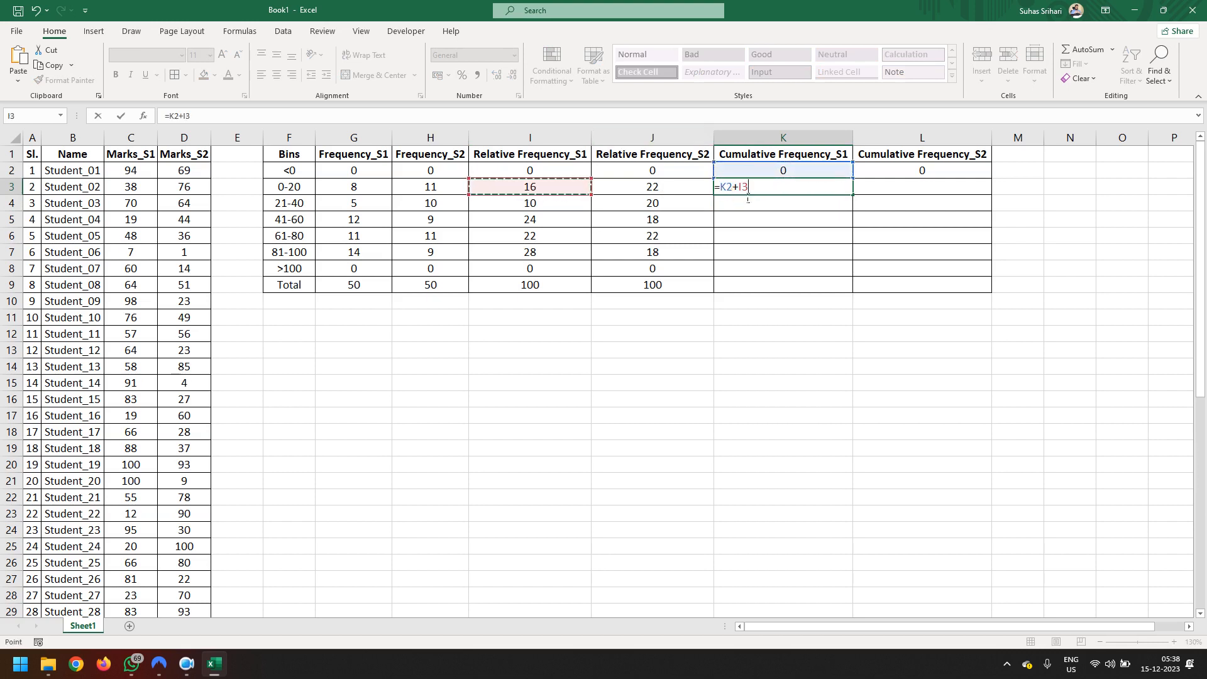
pyautogui.press('Return')
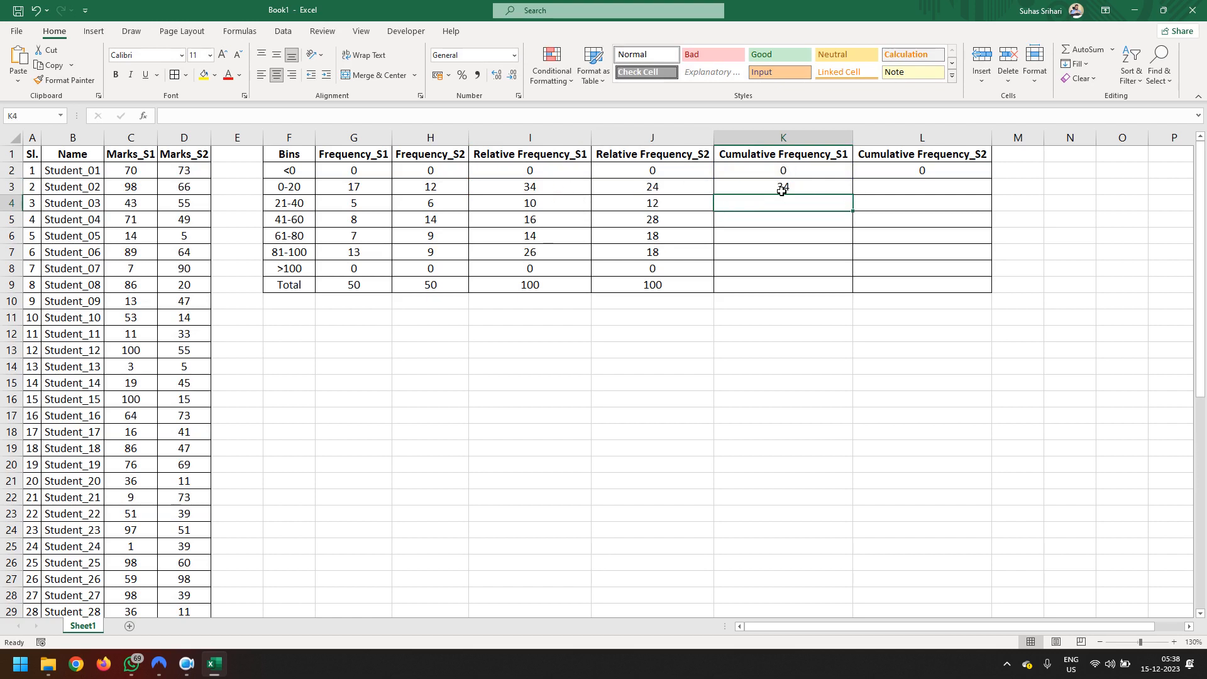
# Enter the formula =K3+I4 in K4 for the Cumulative Frequency_S1 of the 21-40 bin
pyautogui.write('=')
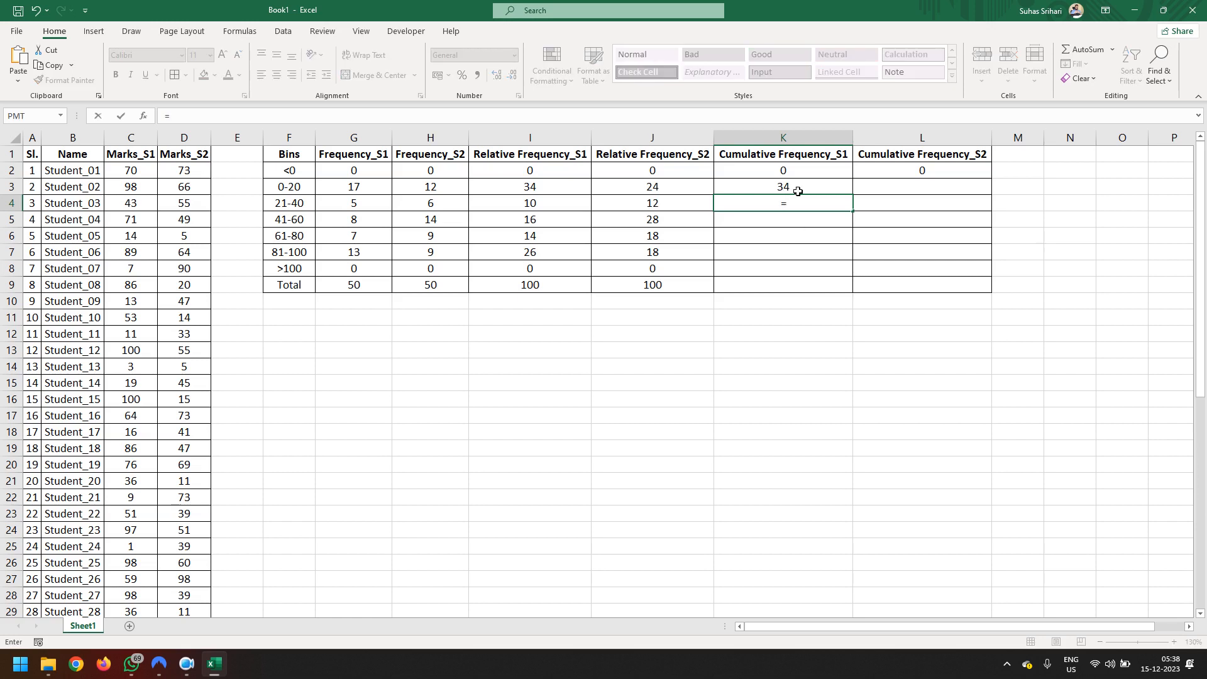
pyautogui.click(781, 188)
pyautogui.write('+')
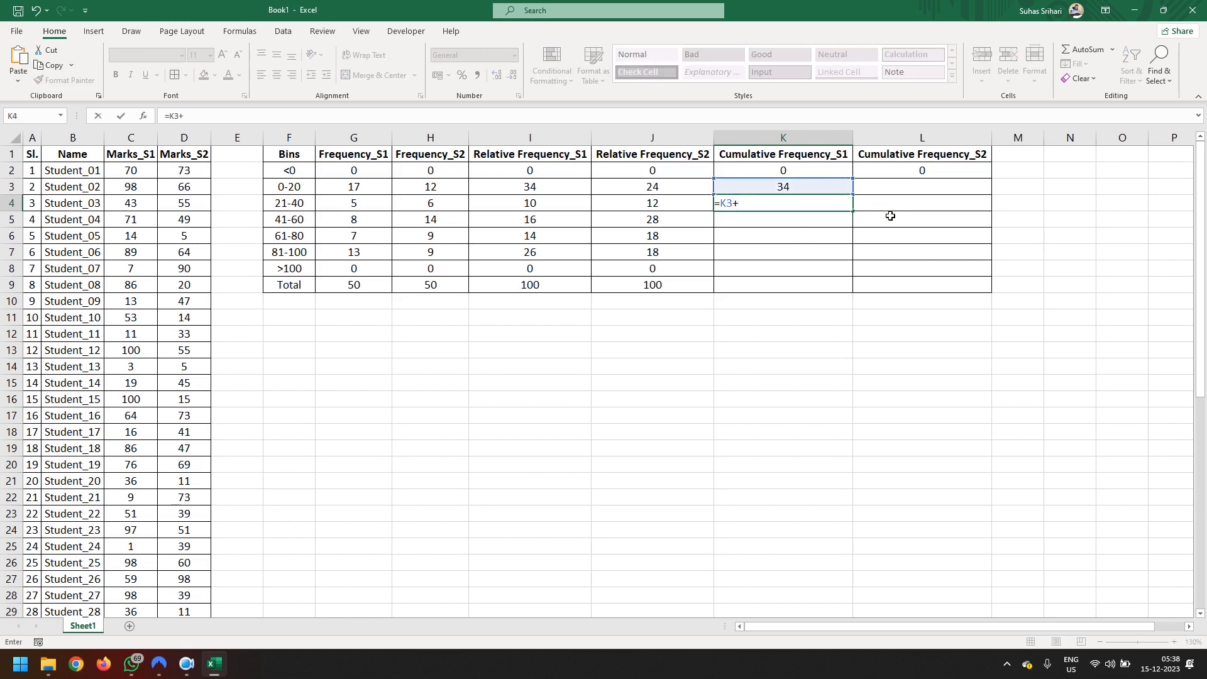
pyautogui.click(541, 204)
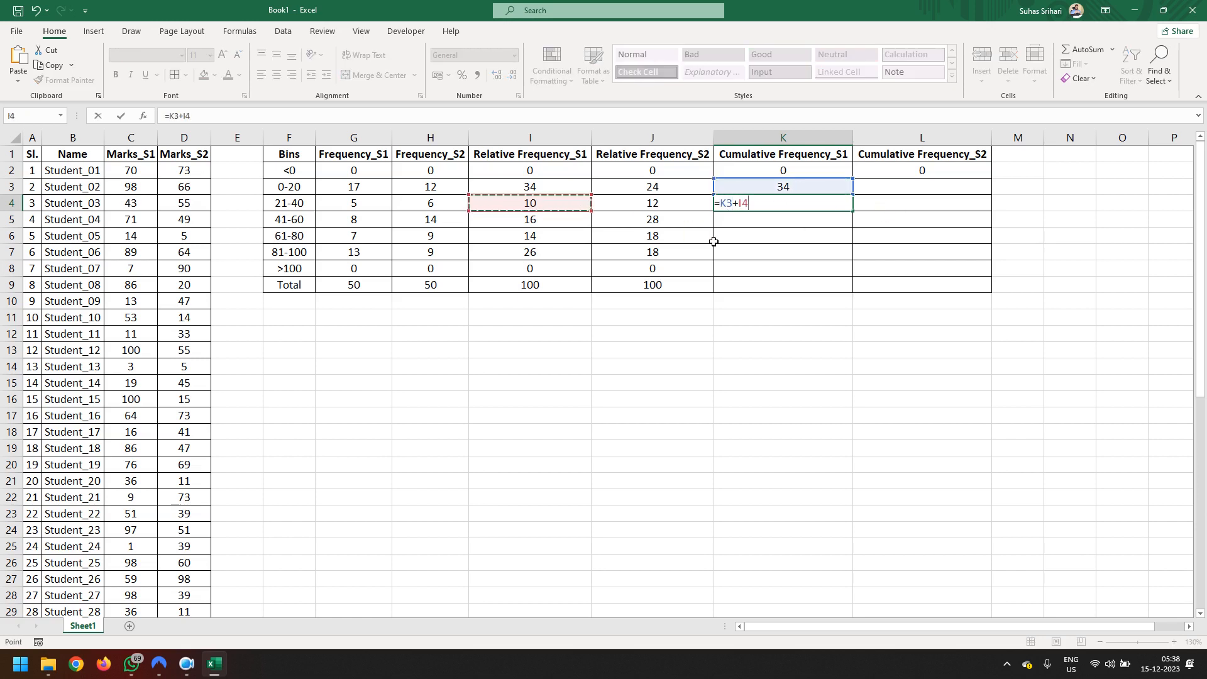
pyautogui.press('Return')
# Fill the K3 cumulative formula down to K9 and clear the Total row cell K9
pyautogui.click(820, 193)
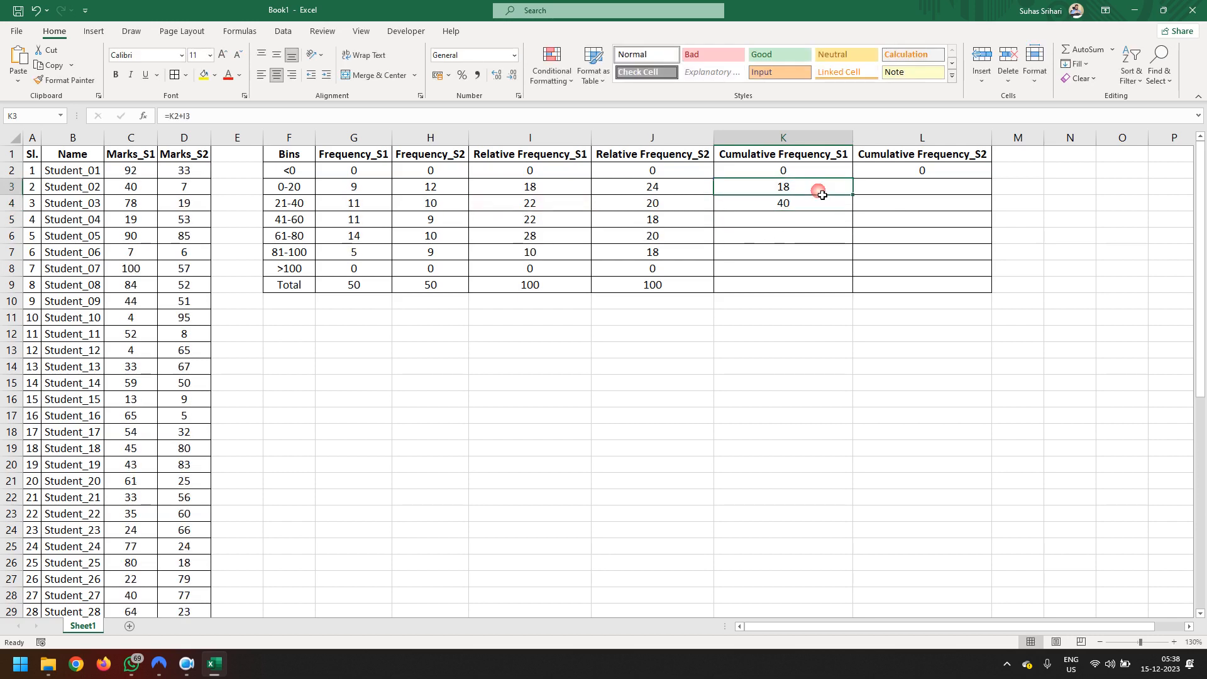
pyautogui.moveTo(824, 194); pyautogui.dragTo(840, 302)
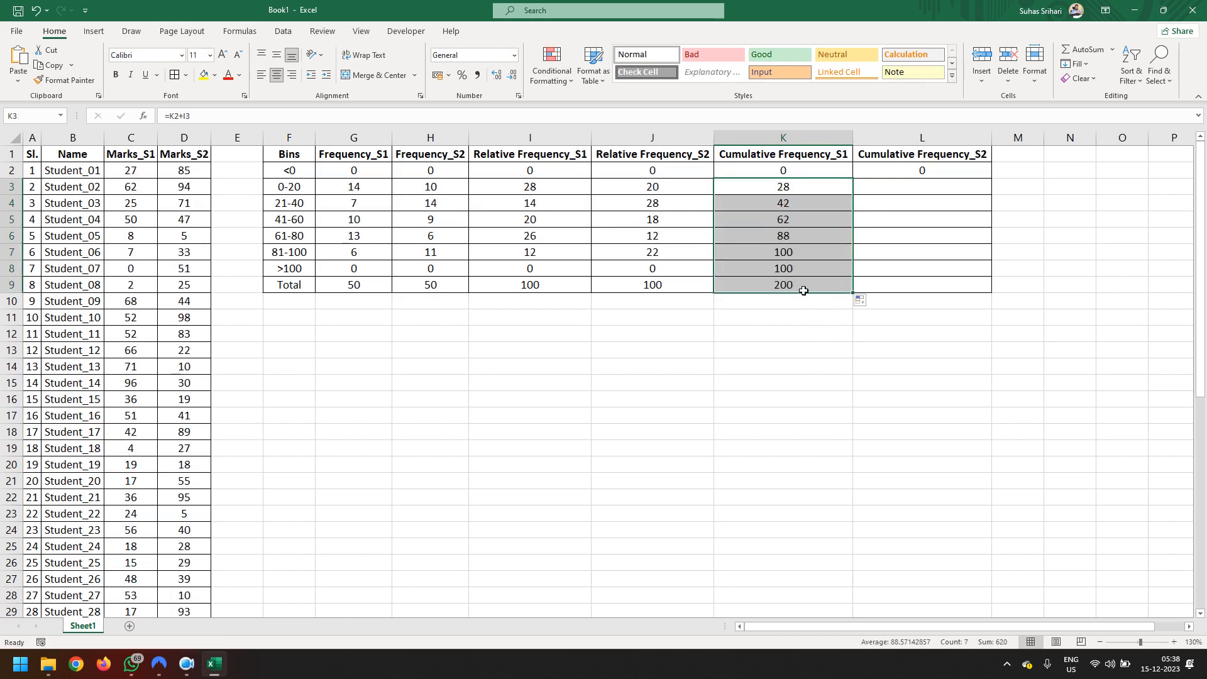
pyautogui.click(804, 291)
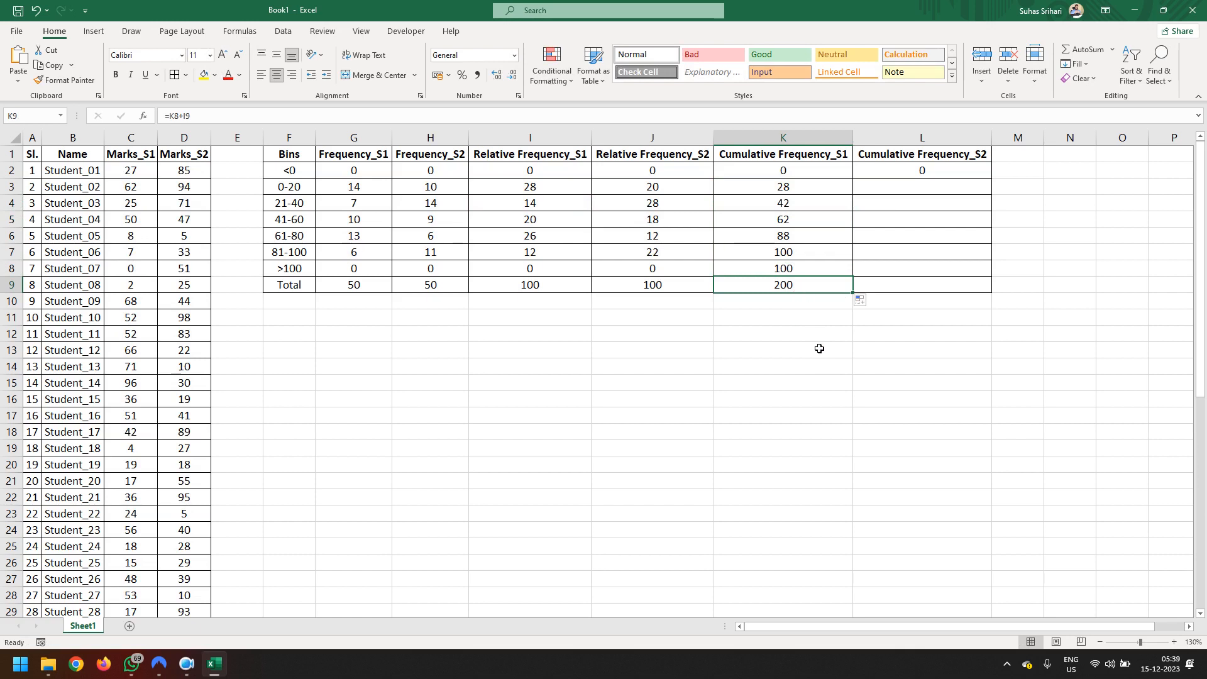
pyautogui.press('Delete')
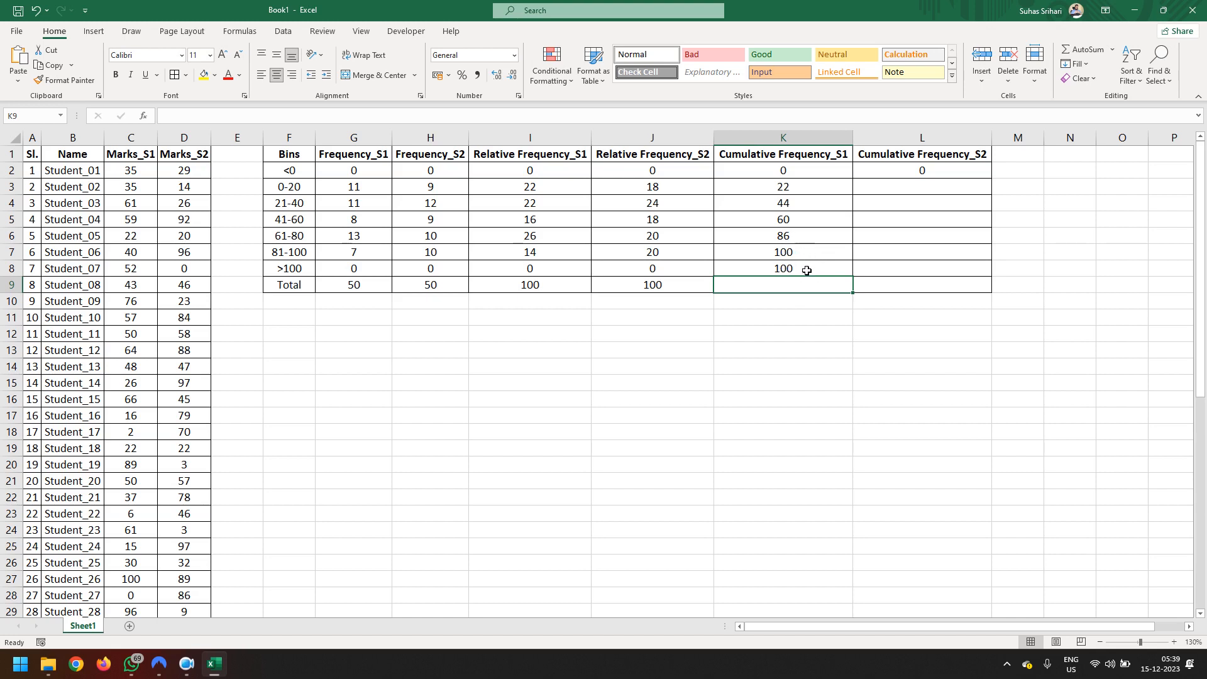
# Enter the formula =L2+J3 in L3 for the Cumulative Frequency_S2 of the 0-20 bin
pyautogui.click(933, 186)
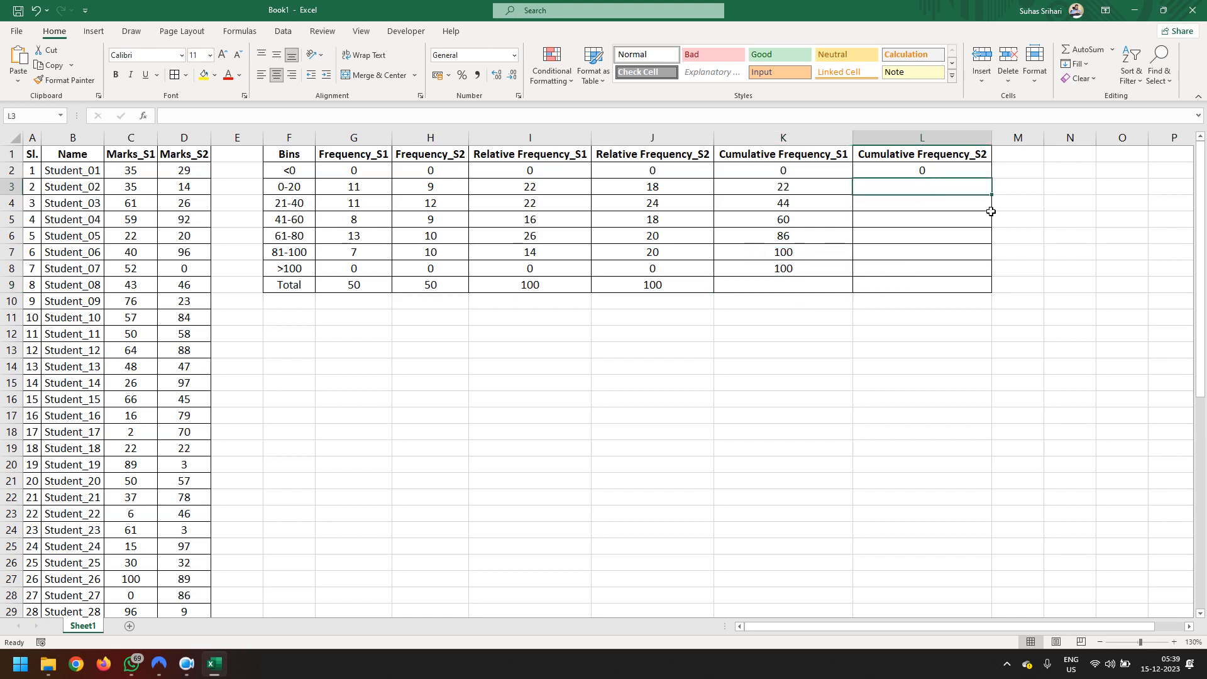
pyautogui.write('=')
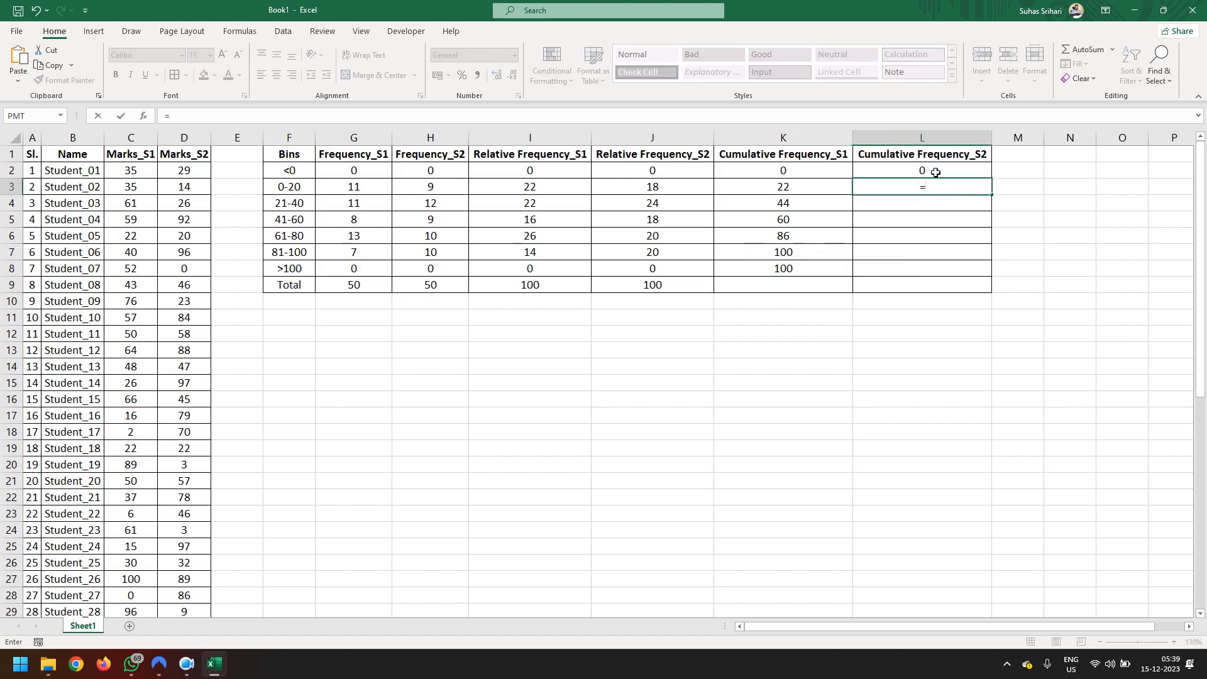
pyautogui.click(935, 173)
pyautogui.write('+')
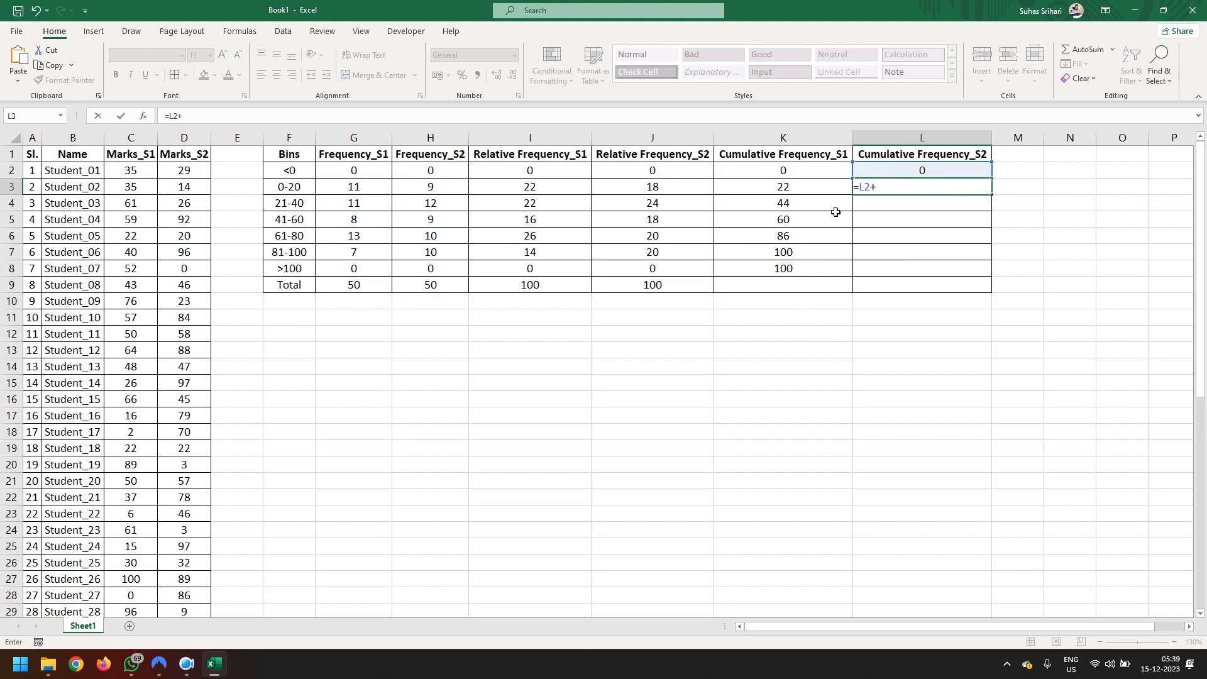
pyautogui.click(684, 188)
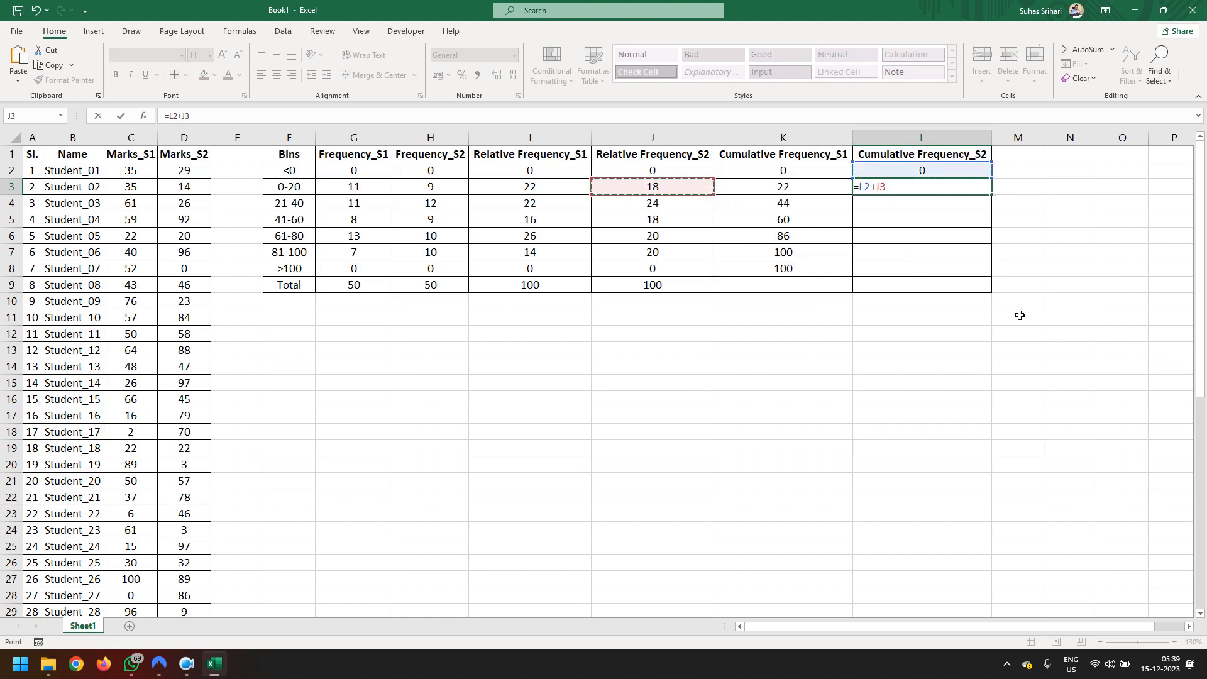
pyautogui.press('Return')
# Enter the formula =L3+J4 in L4 and fill the Cumulative Frequency_S2 formula from L3 down to L8
pyautogui.write('=')
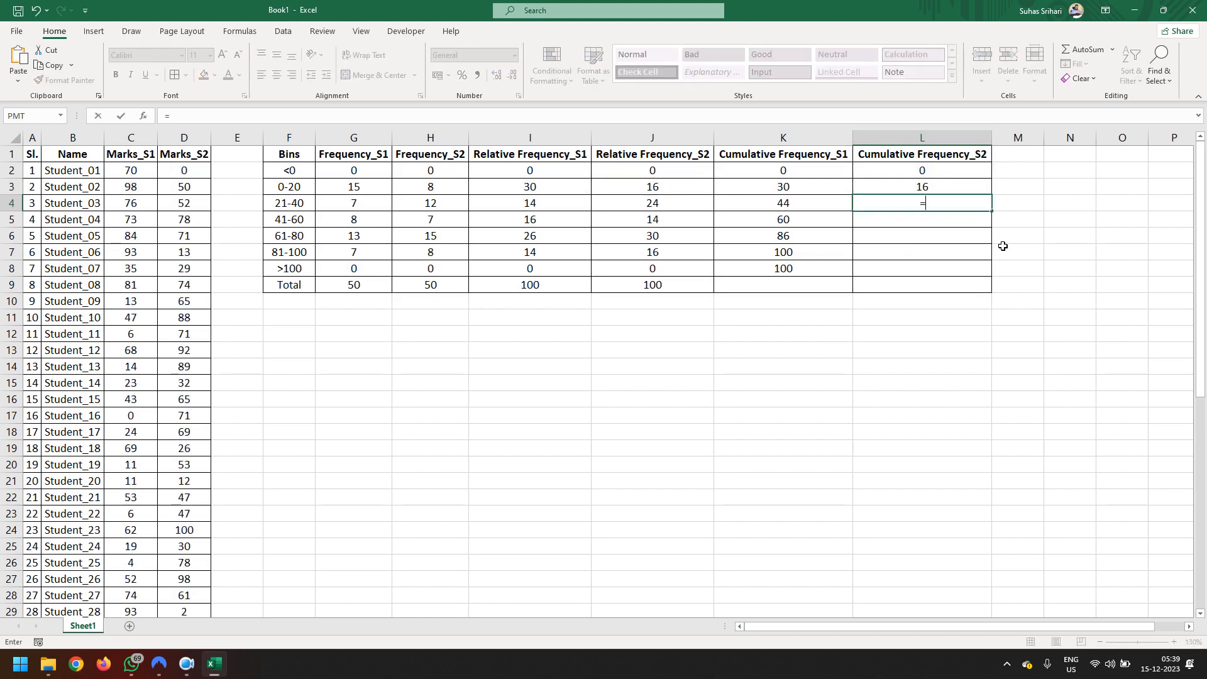
pyautogui.click(942, 186)
pyautogui.write('+')
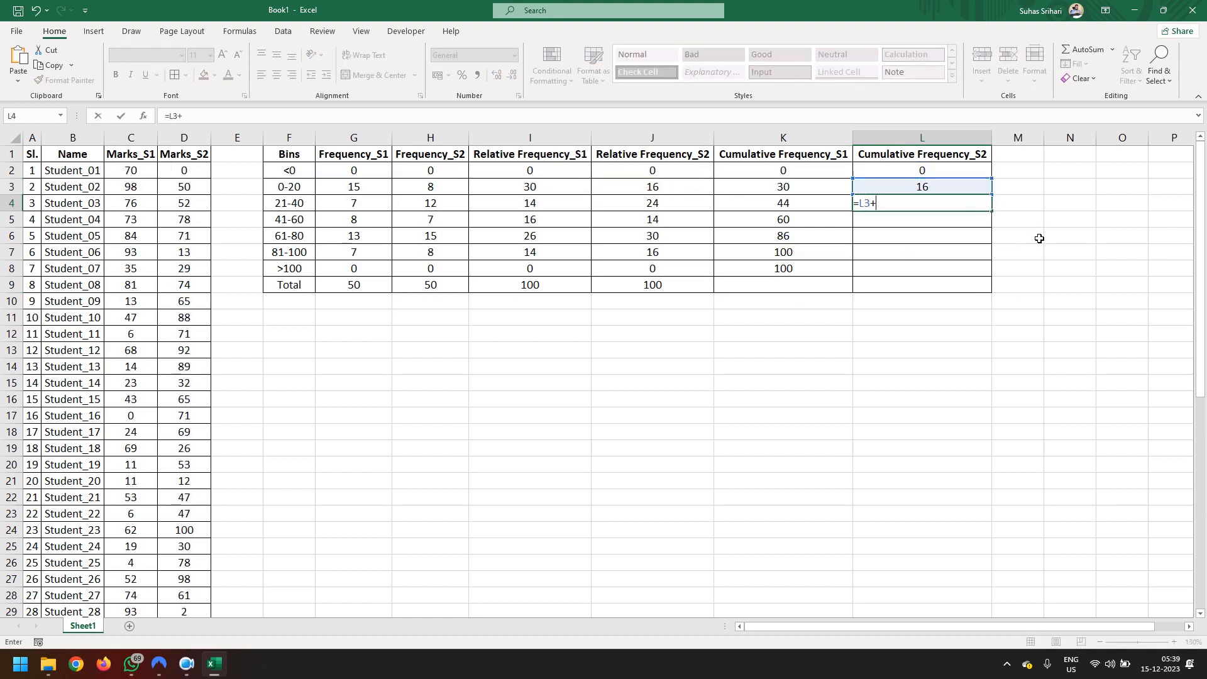
pyautogui.click(672, 205)
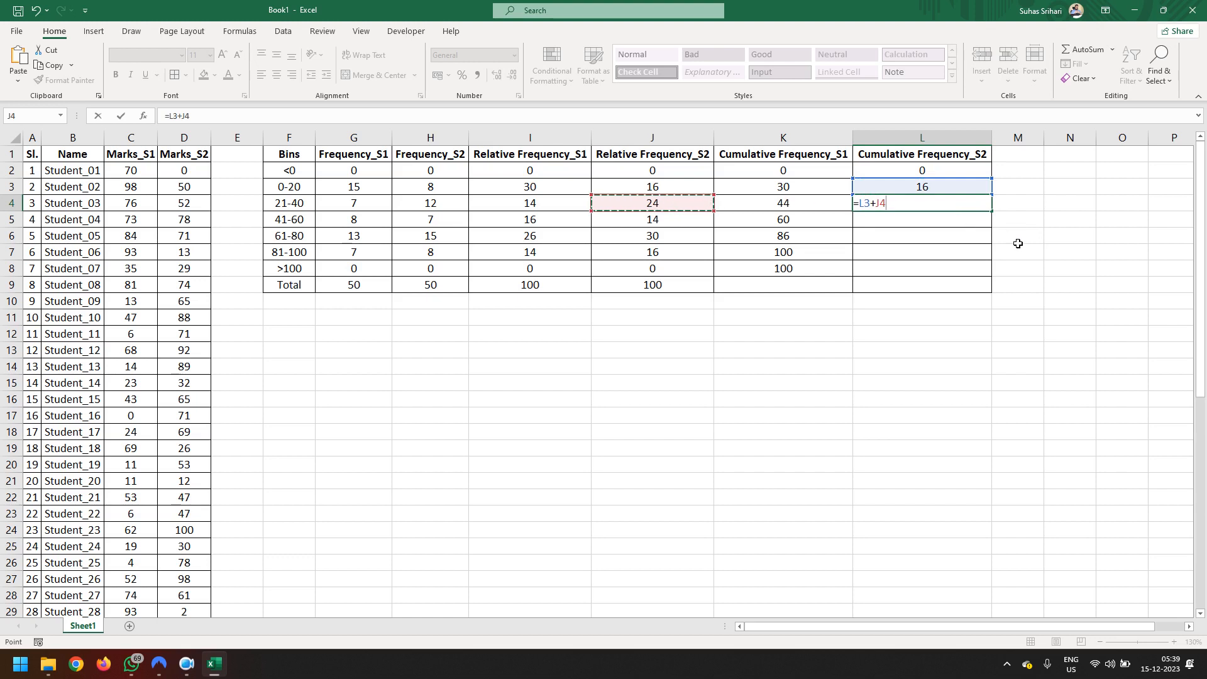
pyautogui.press('Return')
pyautogui.moveTo(945, 188); pyautogui.dragTo(997, 277)
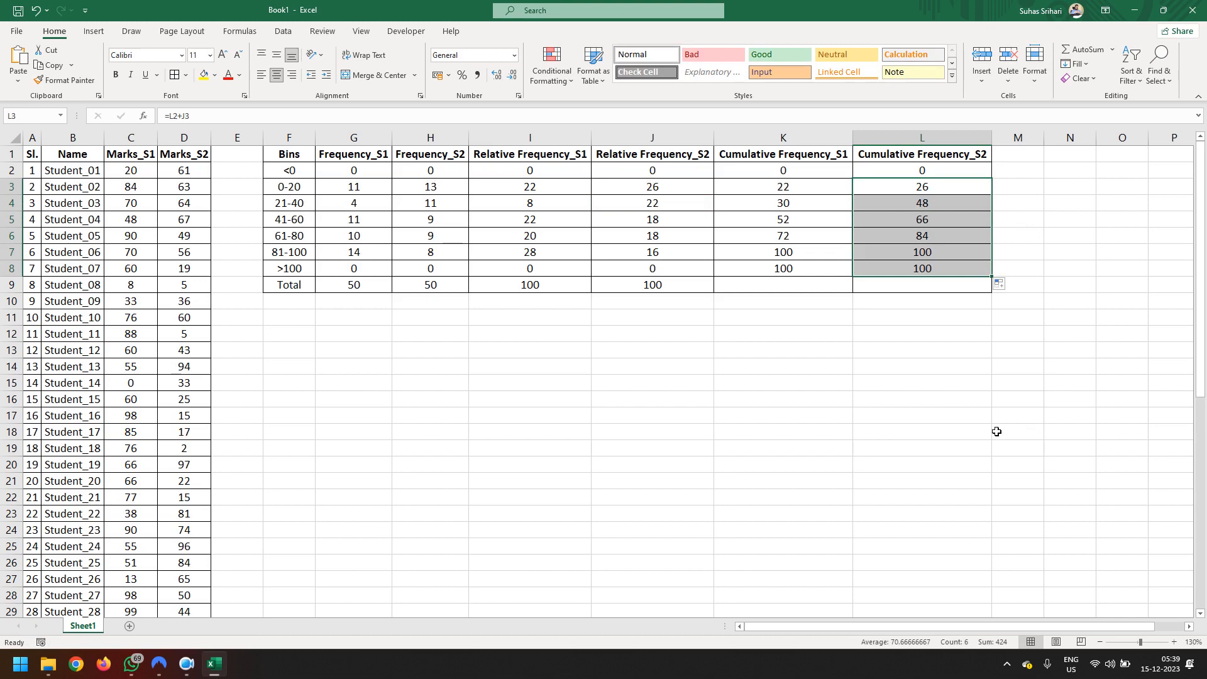
pyautogui.click(917, 381)
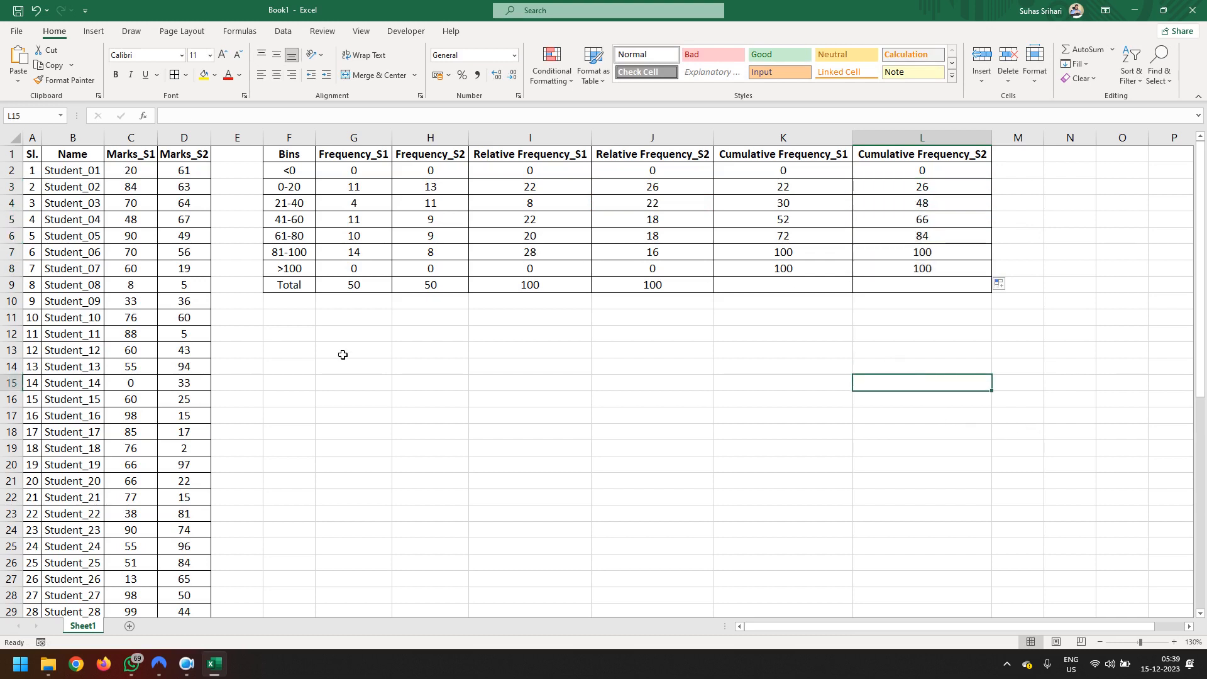
# Examine the frequency, relative frequency and cumulative frequency columns of the bins table
pyautogui.click(439, 314)
pyautogui.moveTo(396, 288); pyautogui.dragTo(289, 154)
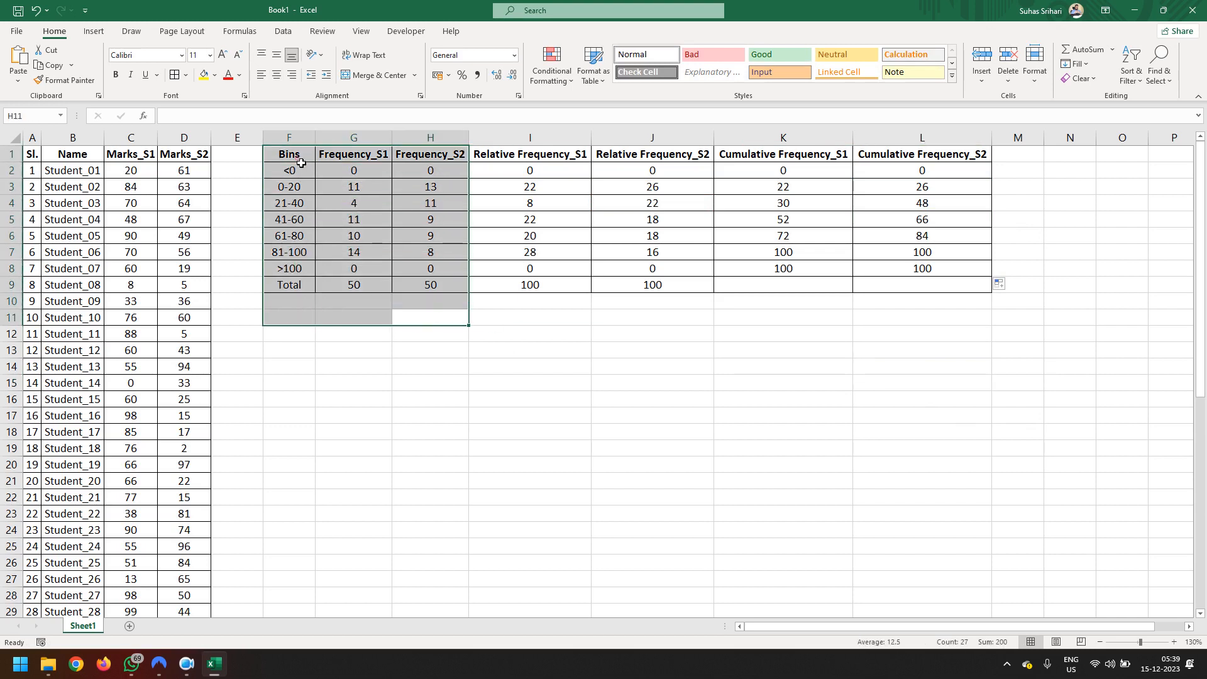
pyautogui.moveTo(663, 335); pyautogui.dragTo(287, 146)
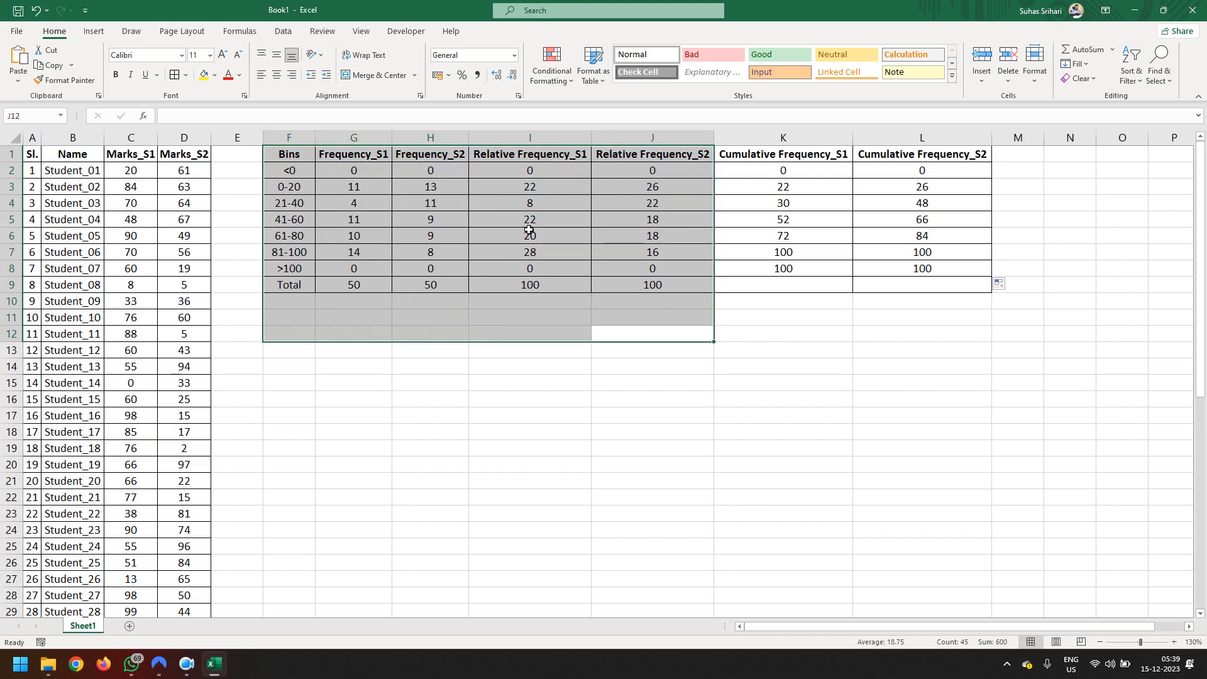
pyautogui.moveTo(998, 321); pyautogui.dragTo(752, 157)
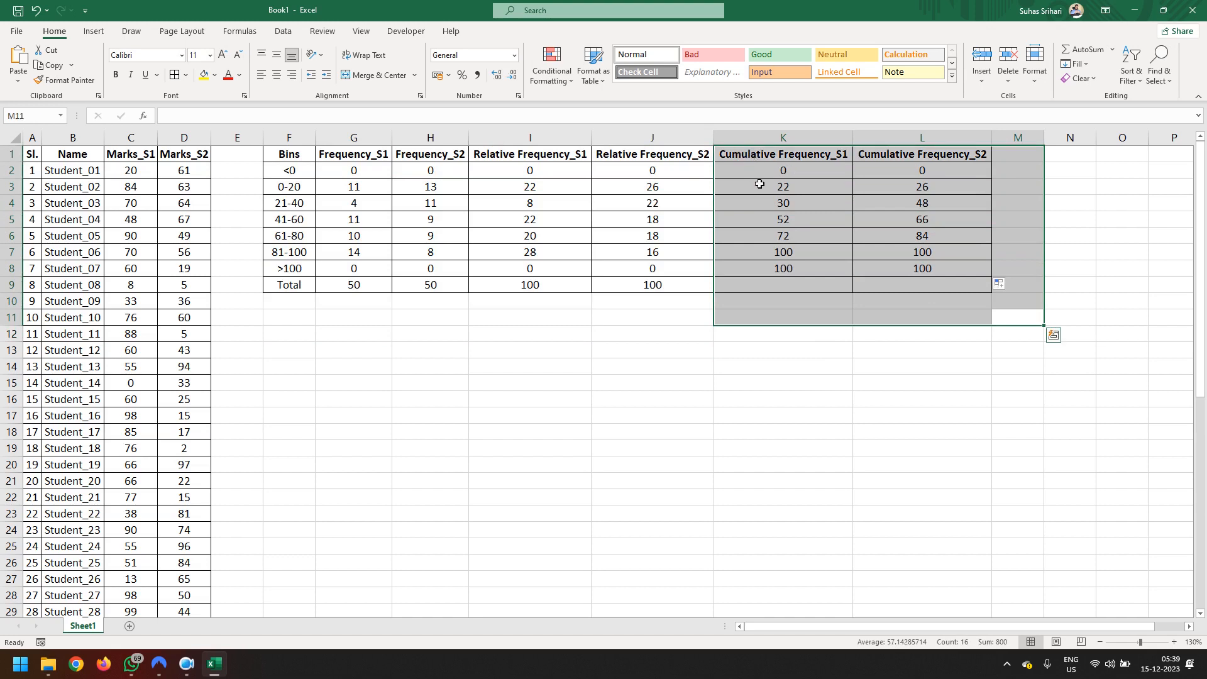
pyautogui.click(845, 485)
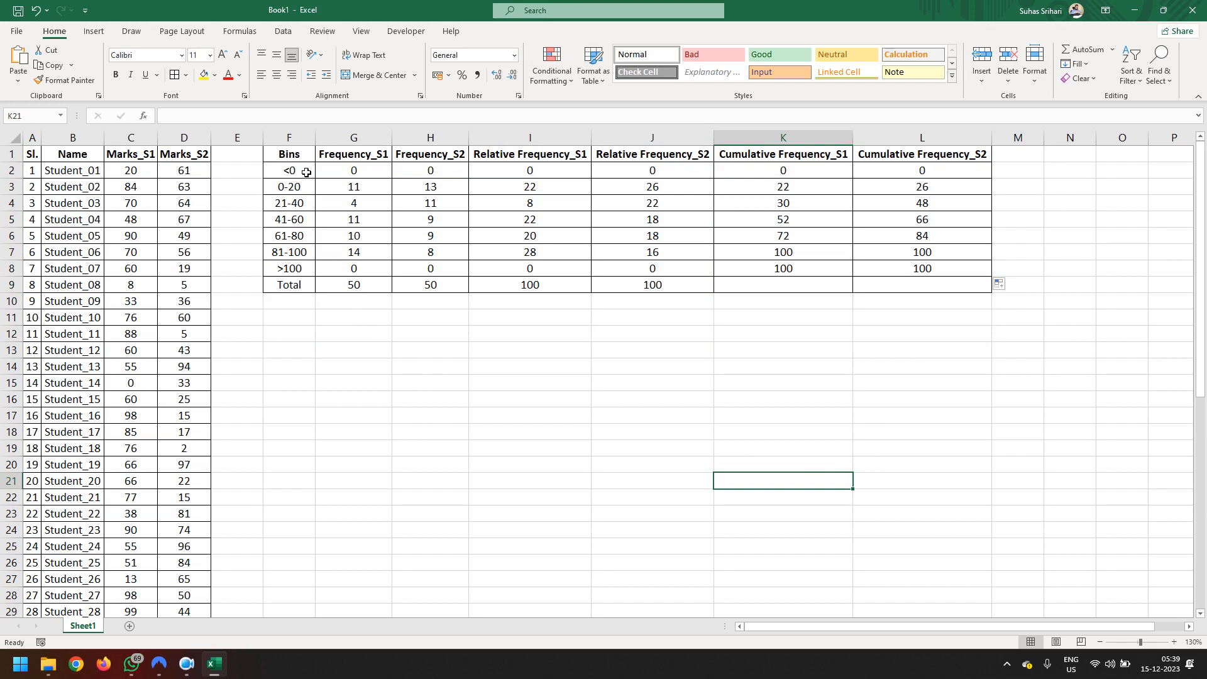
pyautogui.moveTo(306, 160); pyautogui.dragTo(364, 285)
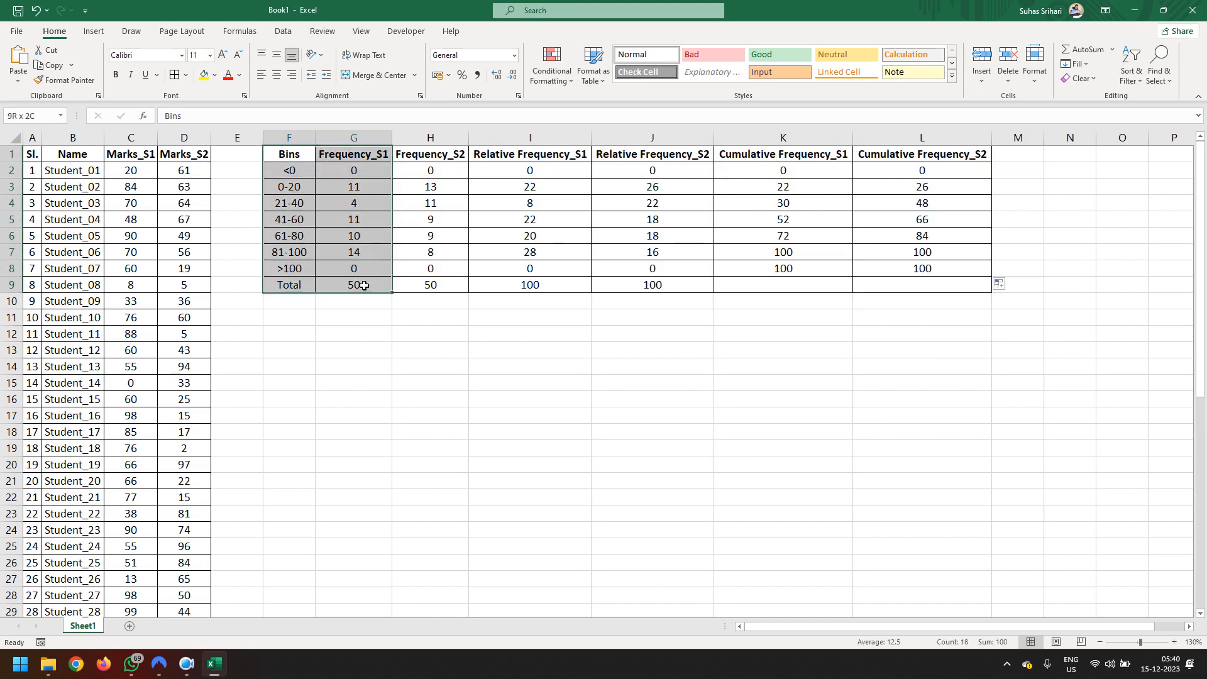
pyautogui.click(355, 385)
# Insert a 2-D clustered bar chart of Frequency_S1 for the 0-20 to 81-100 bins and place it directly below the bins table
pyautogui.moveTo(293, 162); pyautogui.dragTo(324, 163)
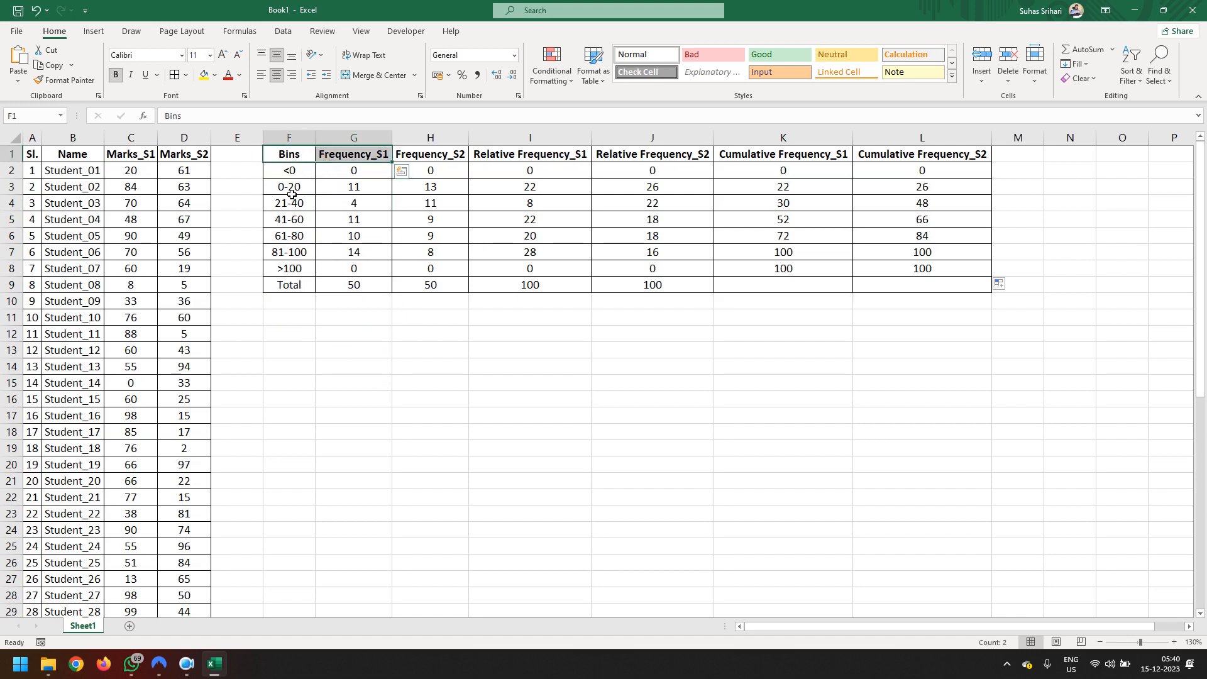
pyautogui.moveTo(292, 195); pyautogui.dragTo(355, 259)
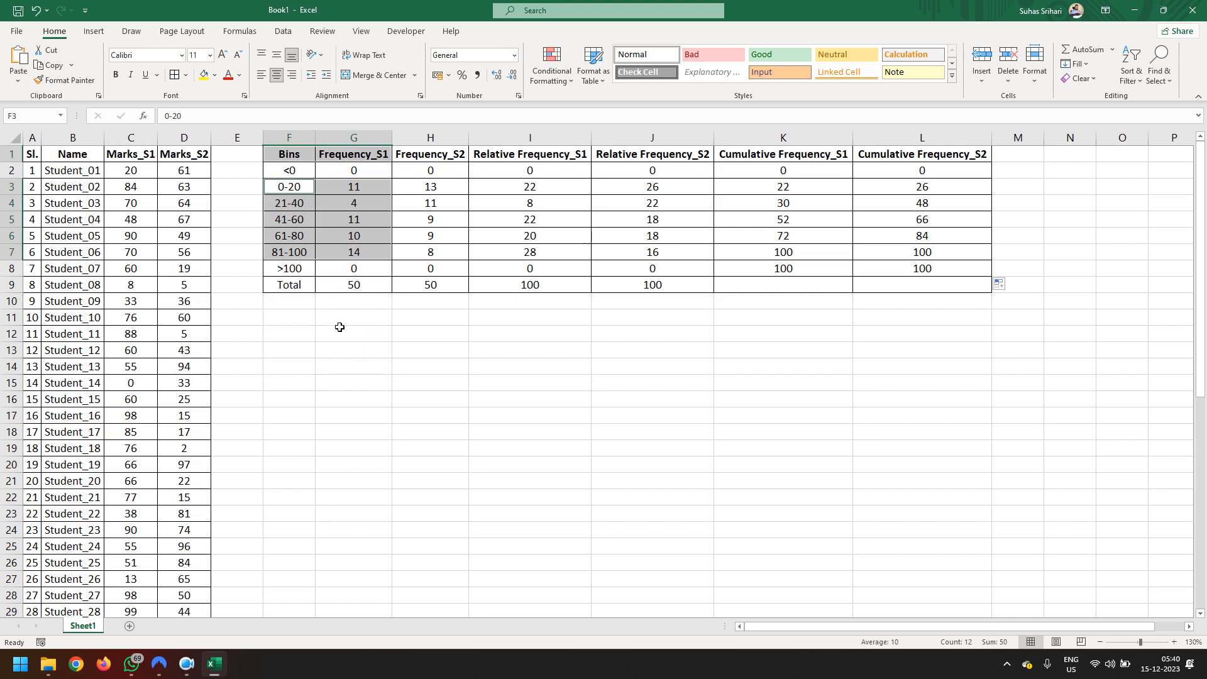
pyautogui.click(93, 31)
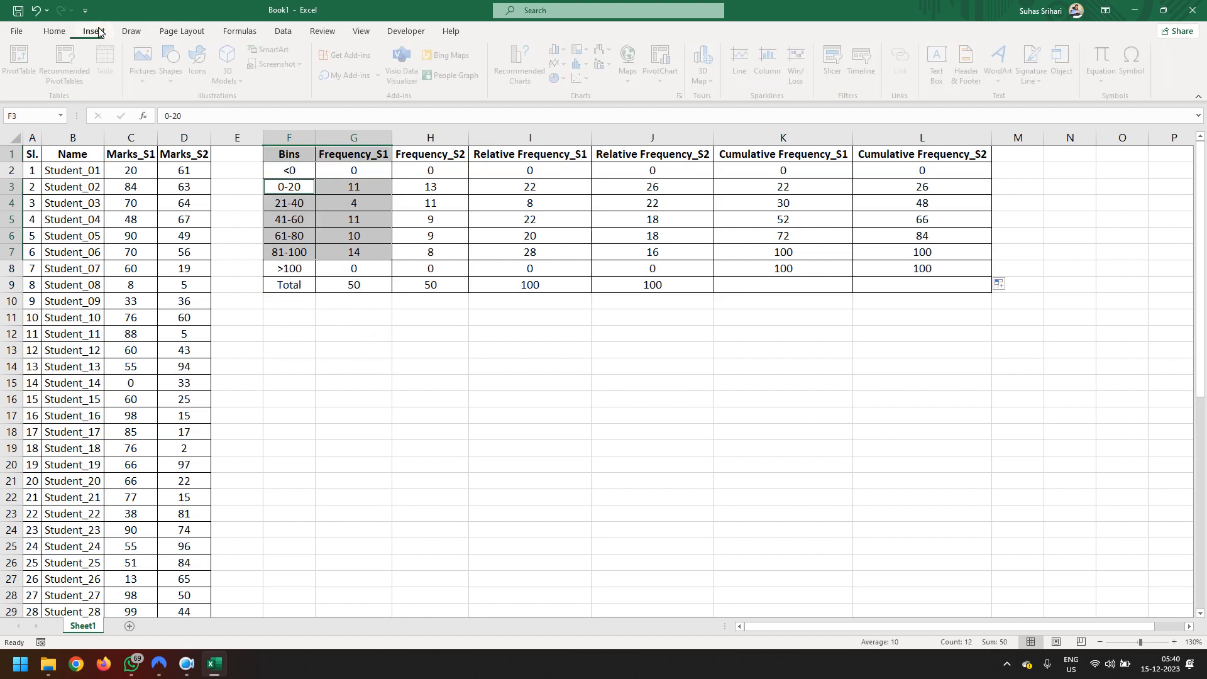
pyautogui.click(559, 49)
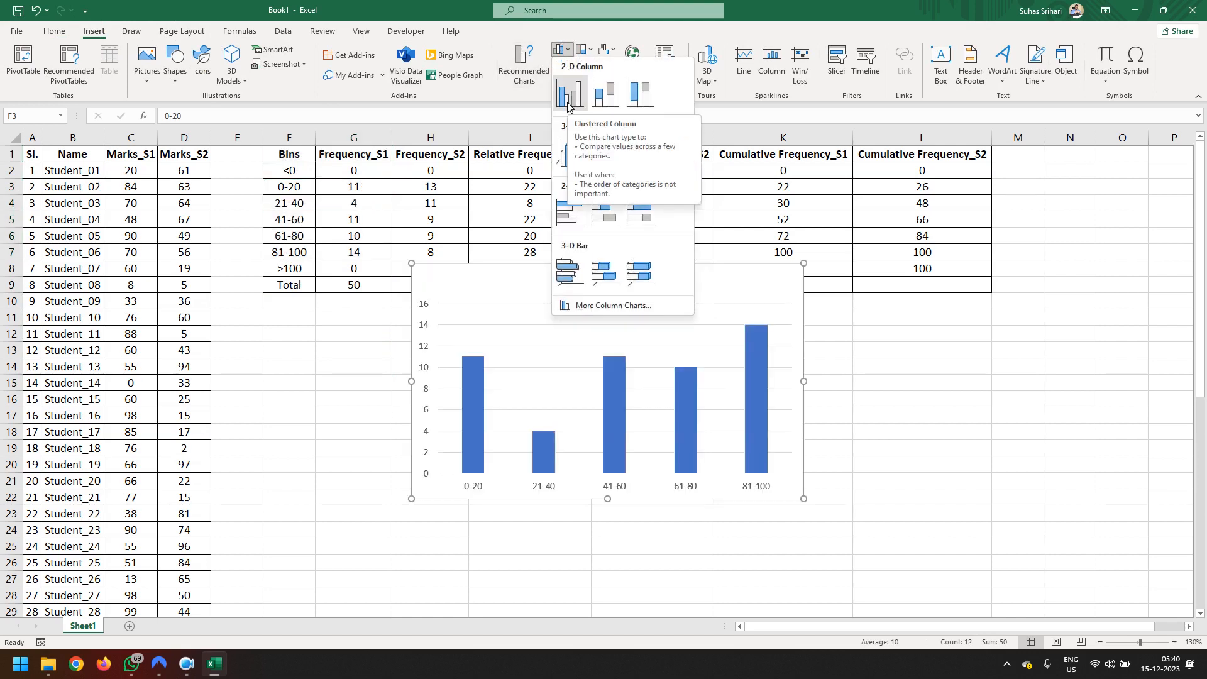
pyautogui.click(571, 223)
pyautogui.moveTo(483, 294); pyautogui.dragTo(352, 331)
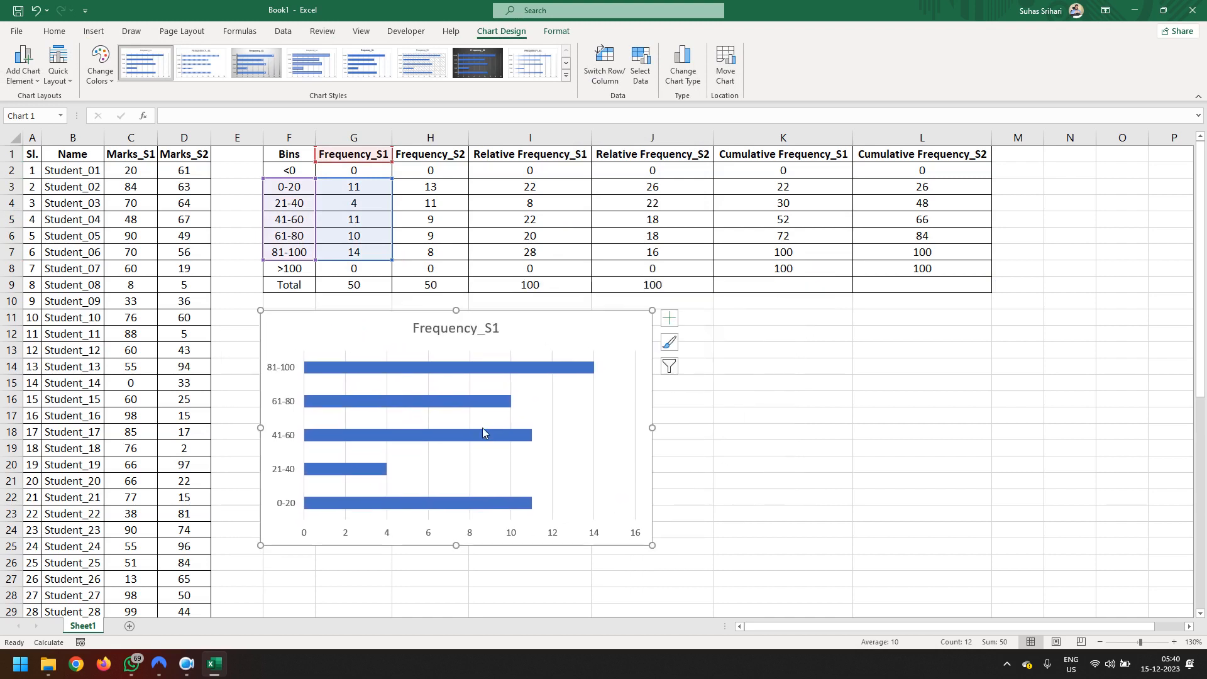
# Add data labels to the bars of the Frequency_S1 chart
pyautogui.click(439, 404)
pyautogui.rightClick(440, 406)
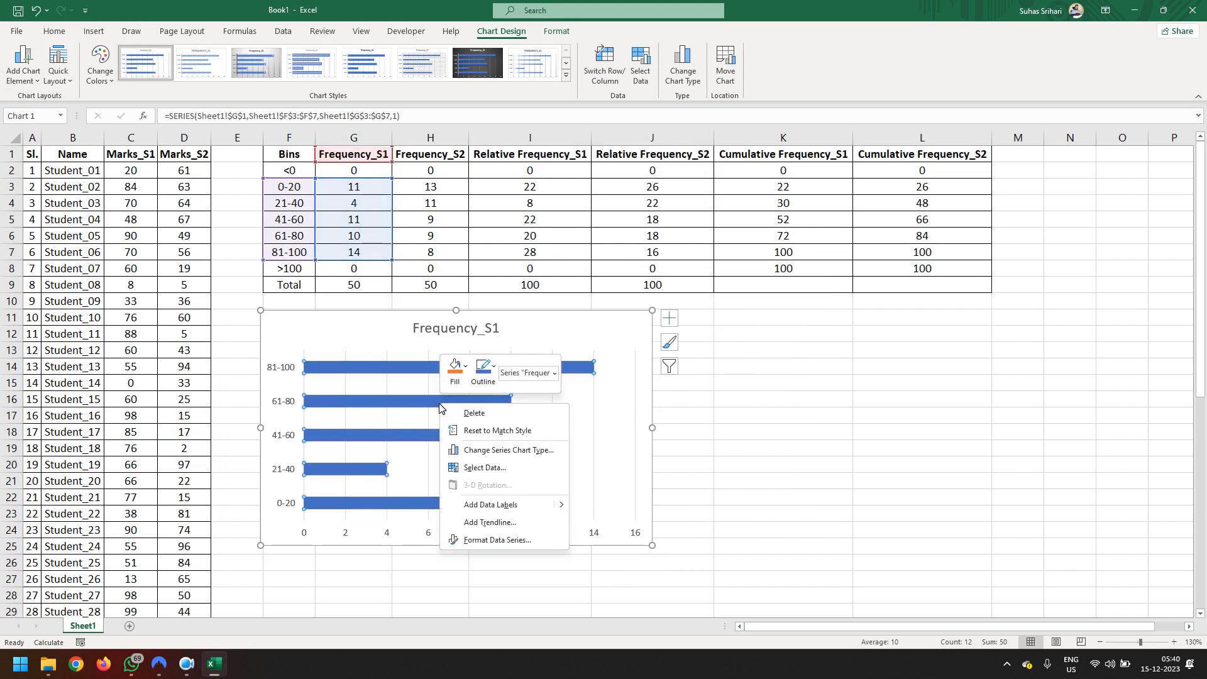
pyautogui.click(531, 508)
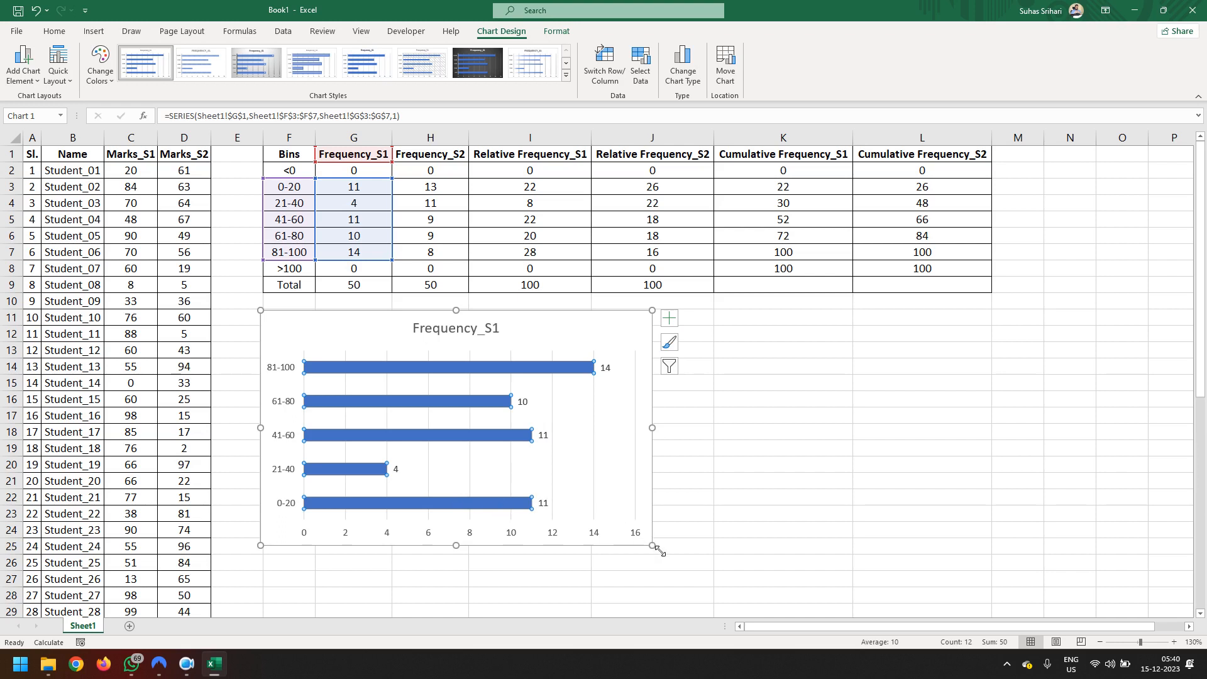
# Shrink the Frequency_S1 bar chart from its lower corner so it ends near the start of column J and row 23
pyautogui.moveTo(660, 549); pyautogui.dragTo(611, 524)
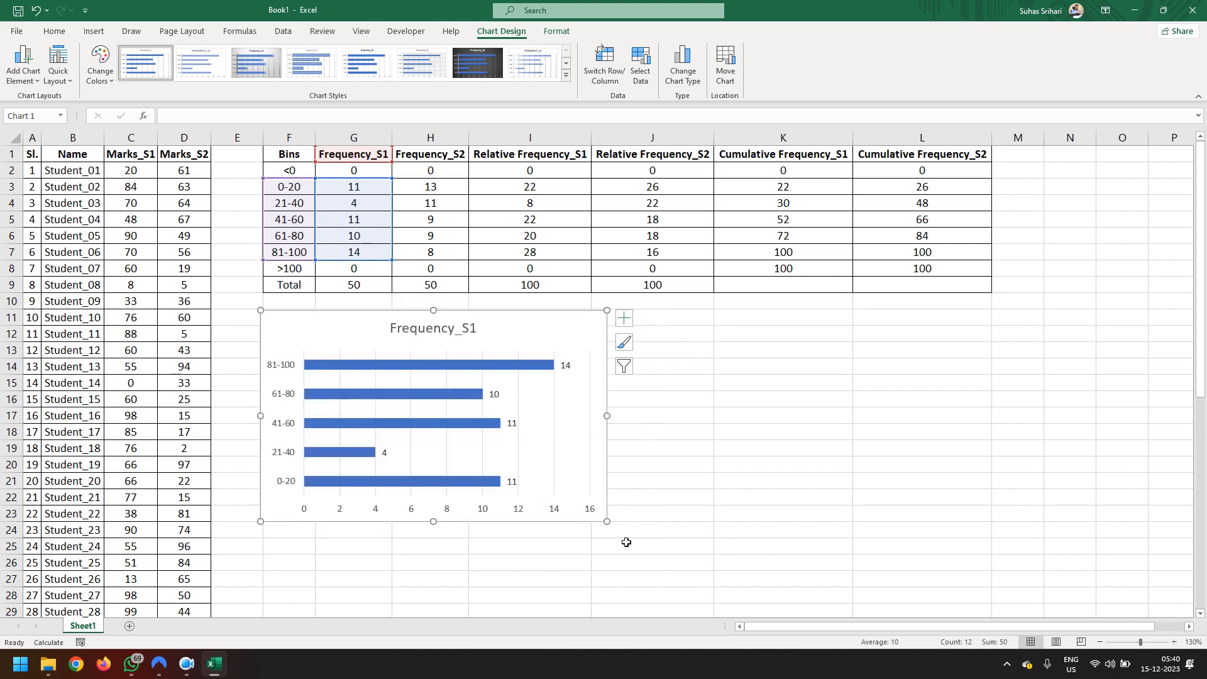
pyautogui.click(675, 481)
pyautogui.click(709, 396)
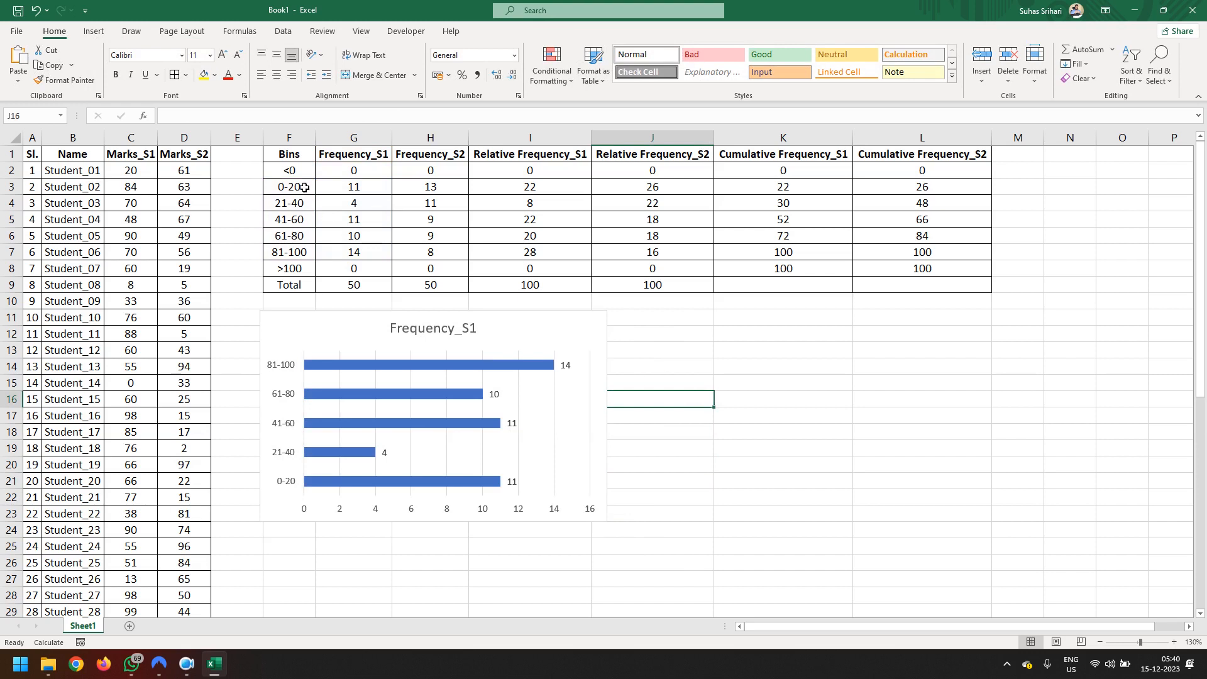
# Insert a 2-D pie chart of Frequency_S2 for the 0-20 to 81-100 bins and place it beside the bar chart
pyautogui.moveTo(297, 157); pyautogui.dragTo(356, 157)
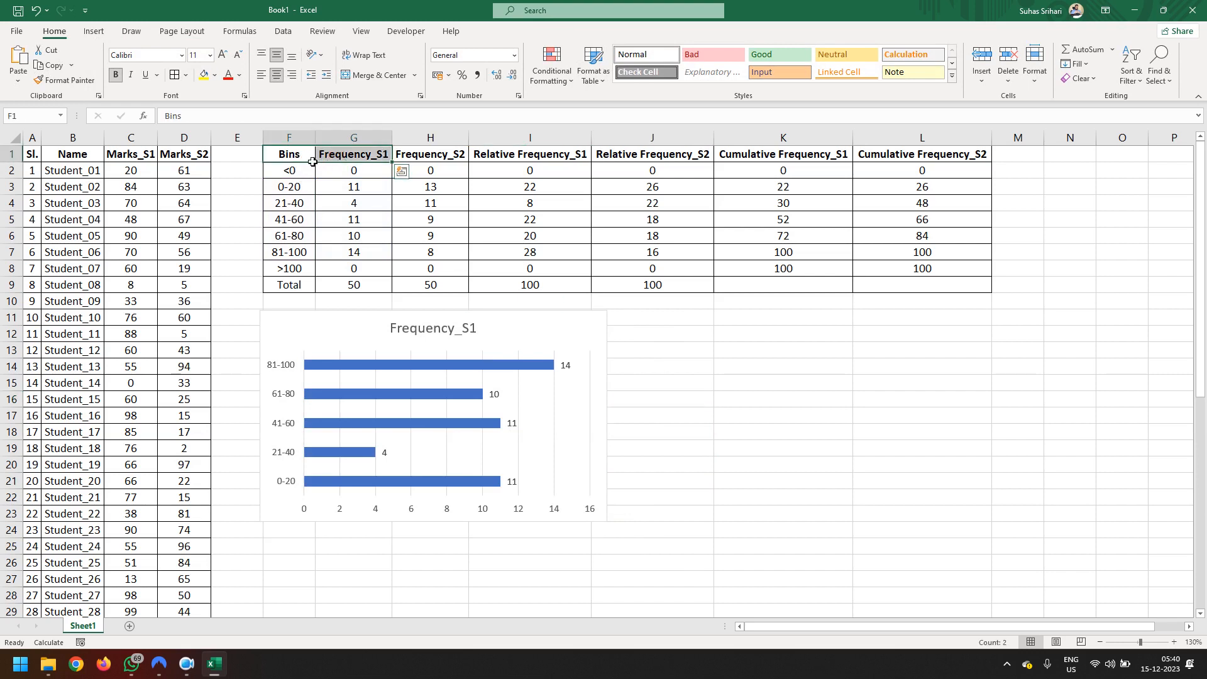
pyautogui.click(298, 158)
pyautogui.moveTo(306, 195); pyautogui.dragTo(305, 255)
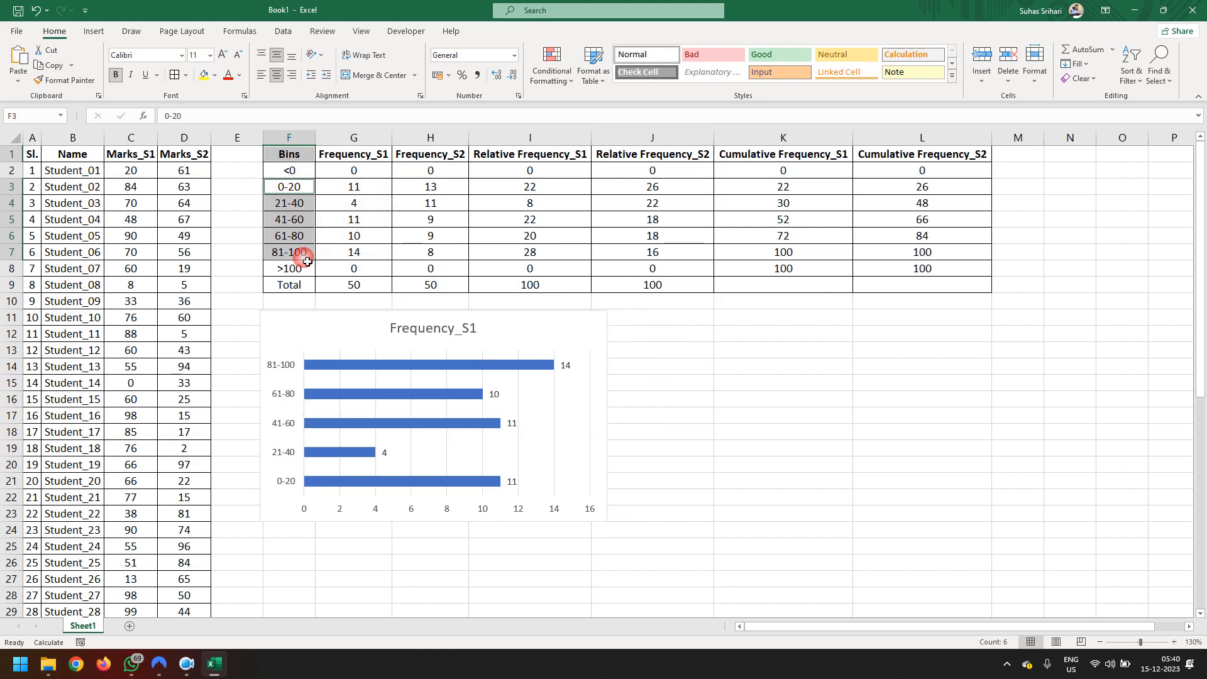
pyautogui.keyDown('ctrl'); pyautogui.click(433, 157); pyautogui.keyUp('ctrl')
pyautogui.moveTo(440, 190); pyautogui.dragTo(452, 252)
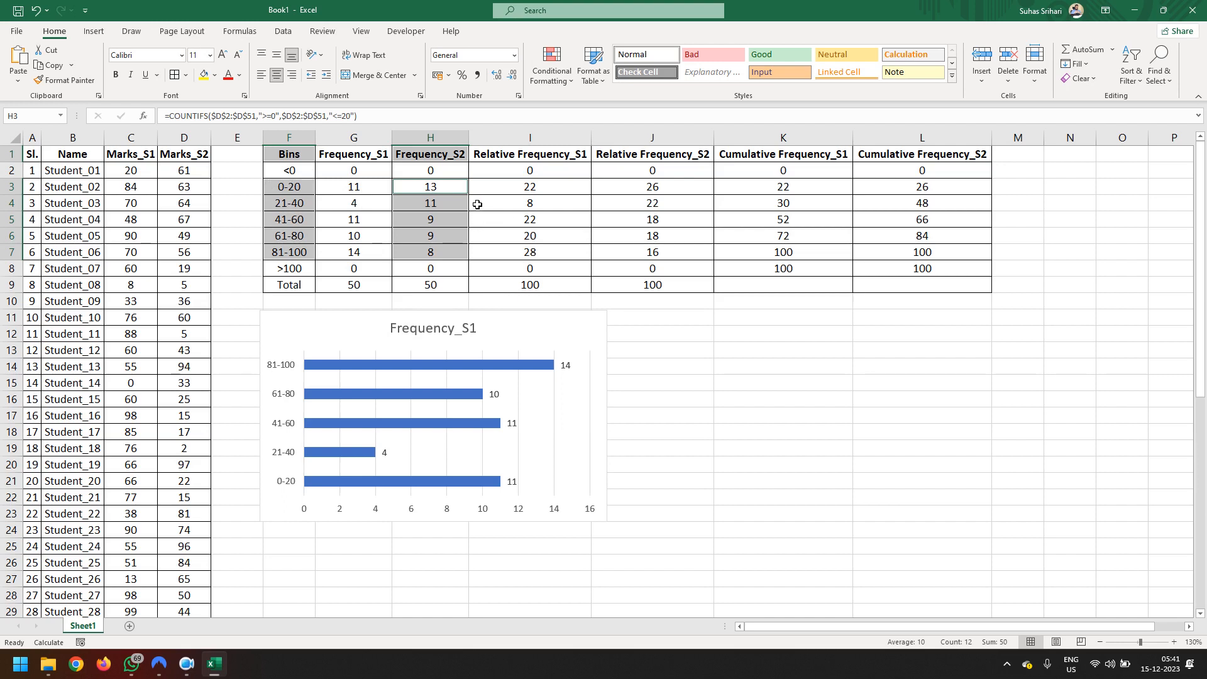
pyautogui.click(94, 31)
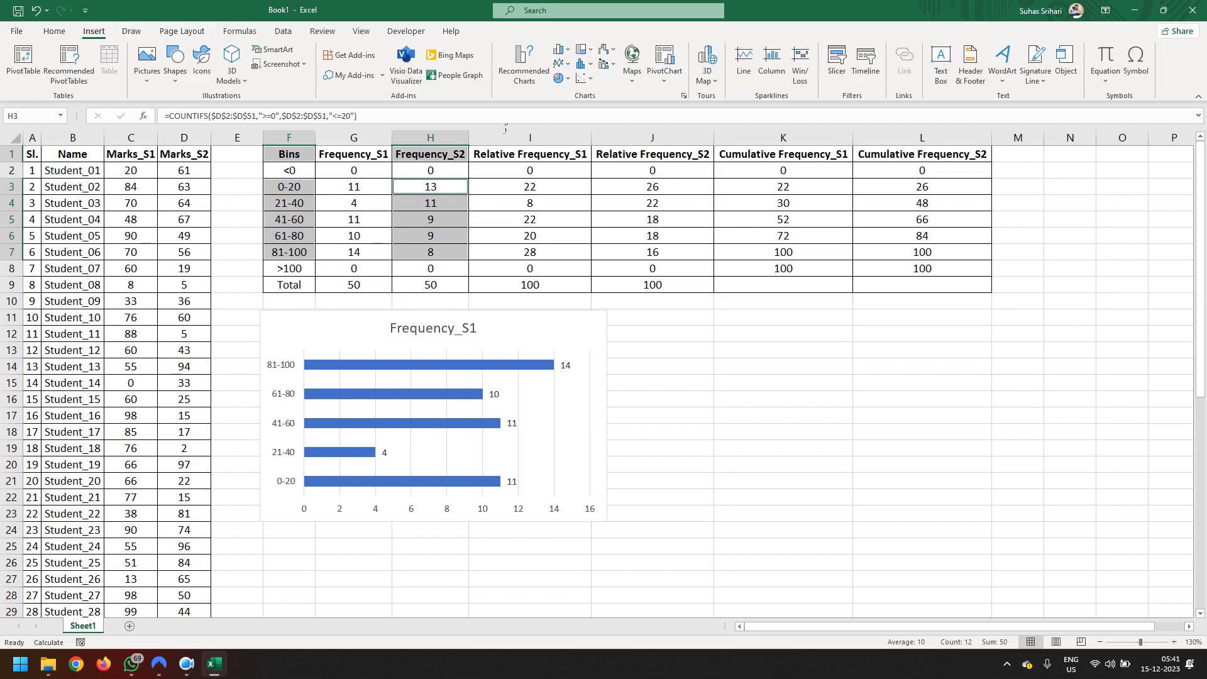
pyautogui.click(561, 78)
pyautogui.click(570, 133)
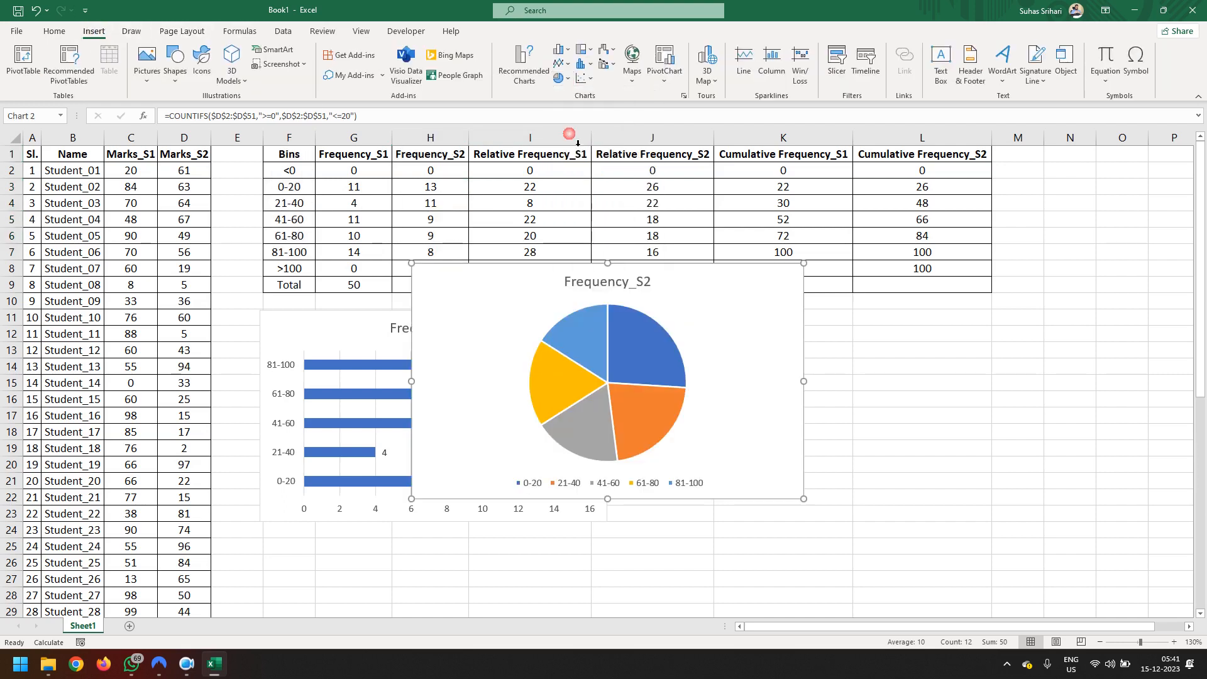
pyautogui.moveTo(717, 296); pyautogui.dragTo(937, 341)
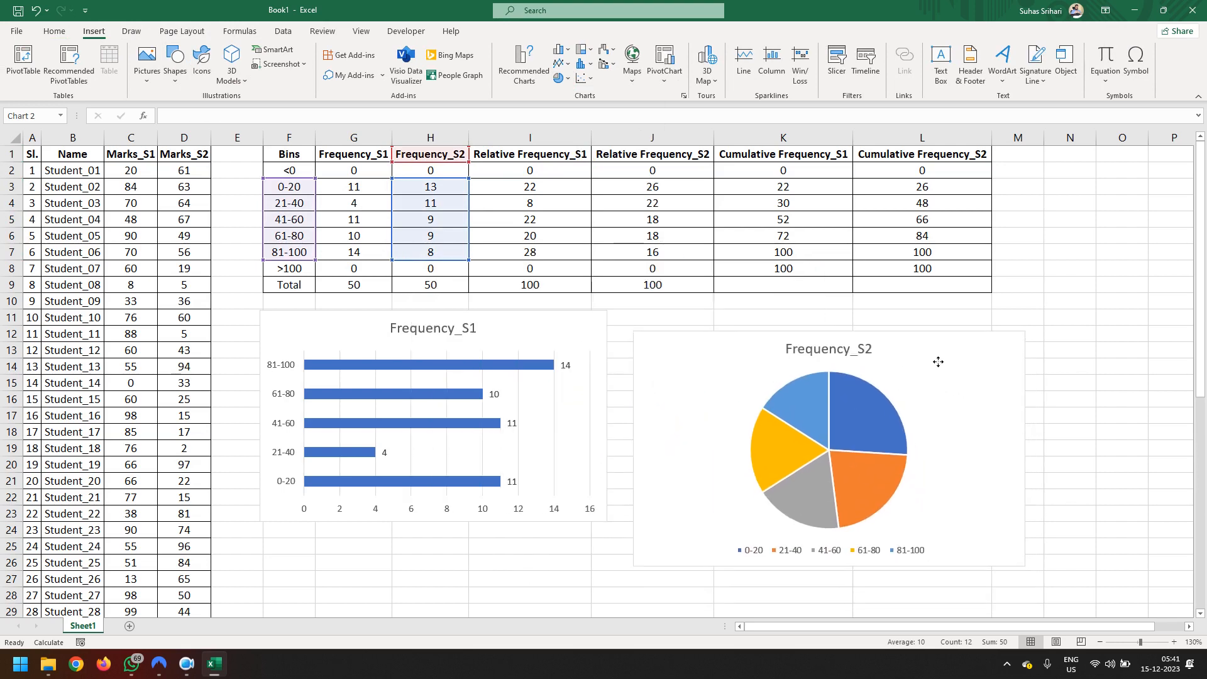
# Add data labels to the Frequency_S2 pie slices and shrink the chart so it ends at column L's edge
pyautogui.click(869, 425)
pyautogui.rightClick(860, 402)
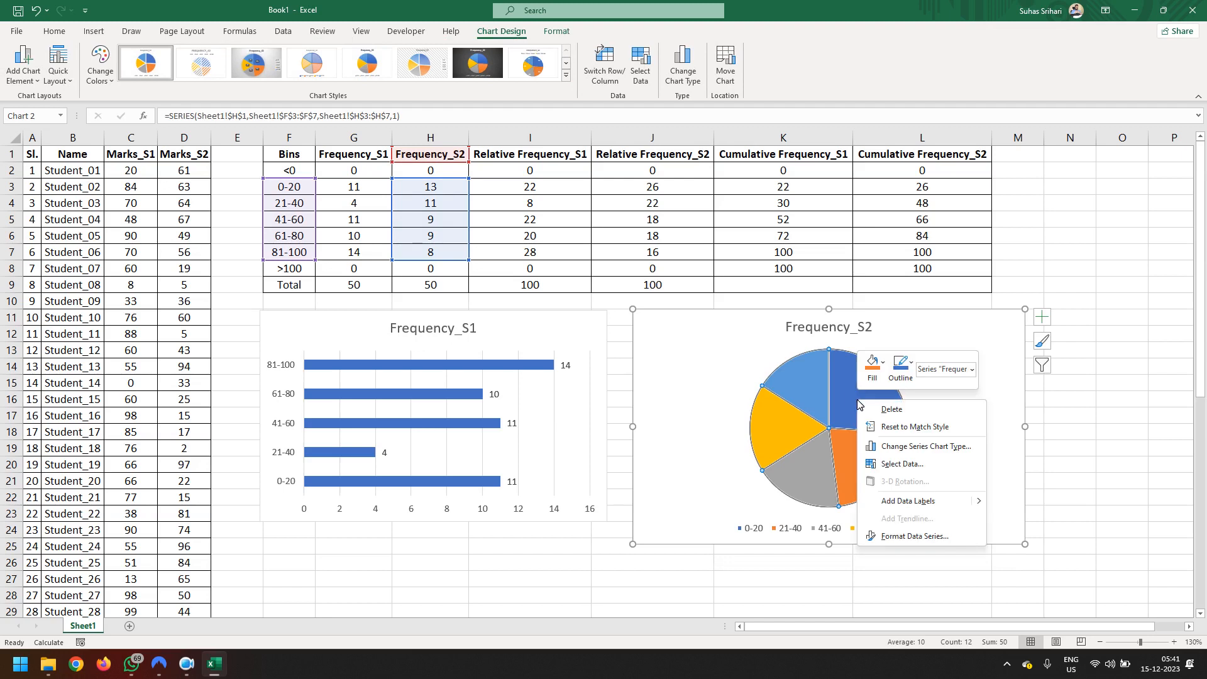
pyautogui.click(905, 506)
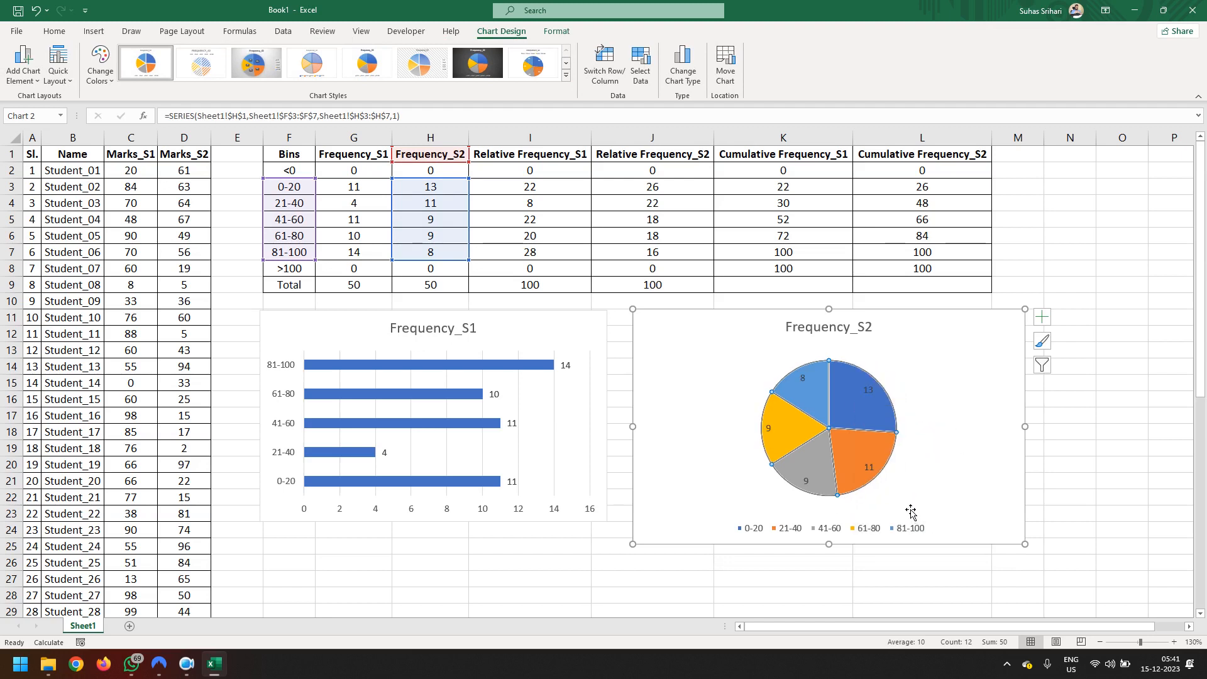
pyautogui.click(951, 487)
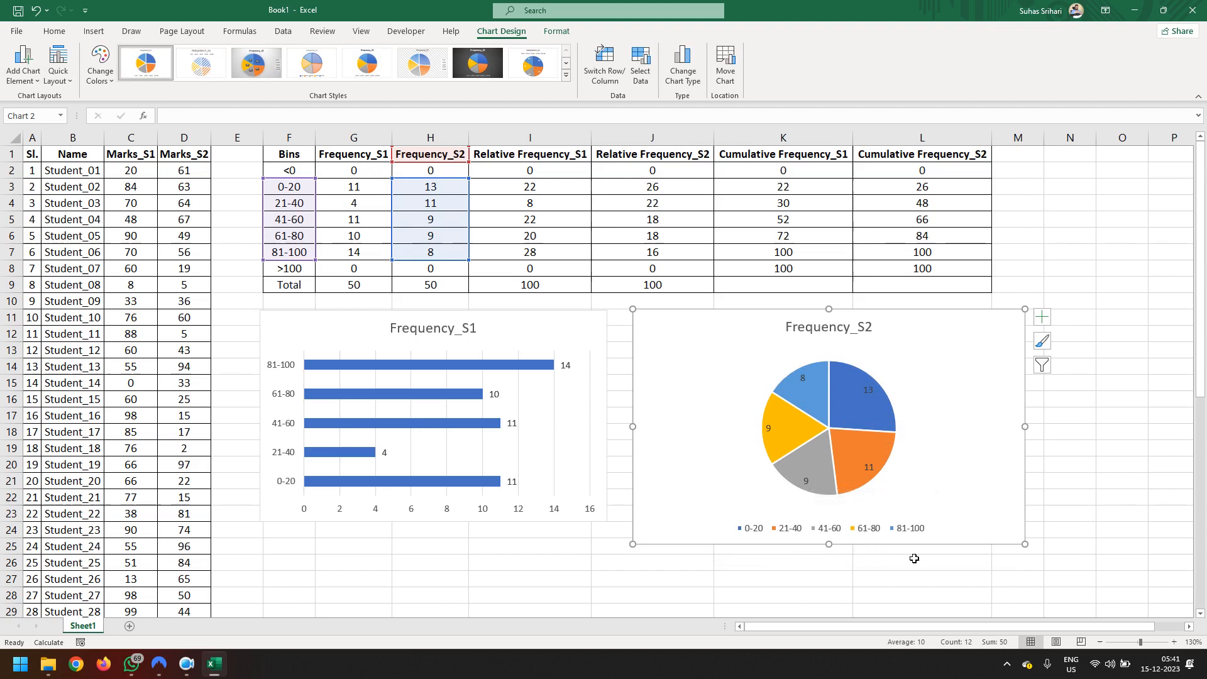
pyautogui.moveTo(1025, 544); pyautogui.dragTo(990, 530)
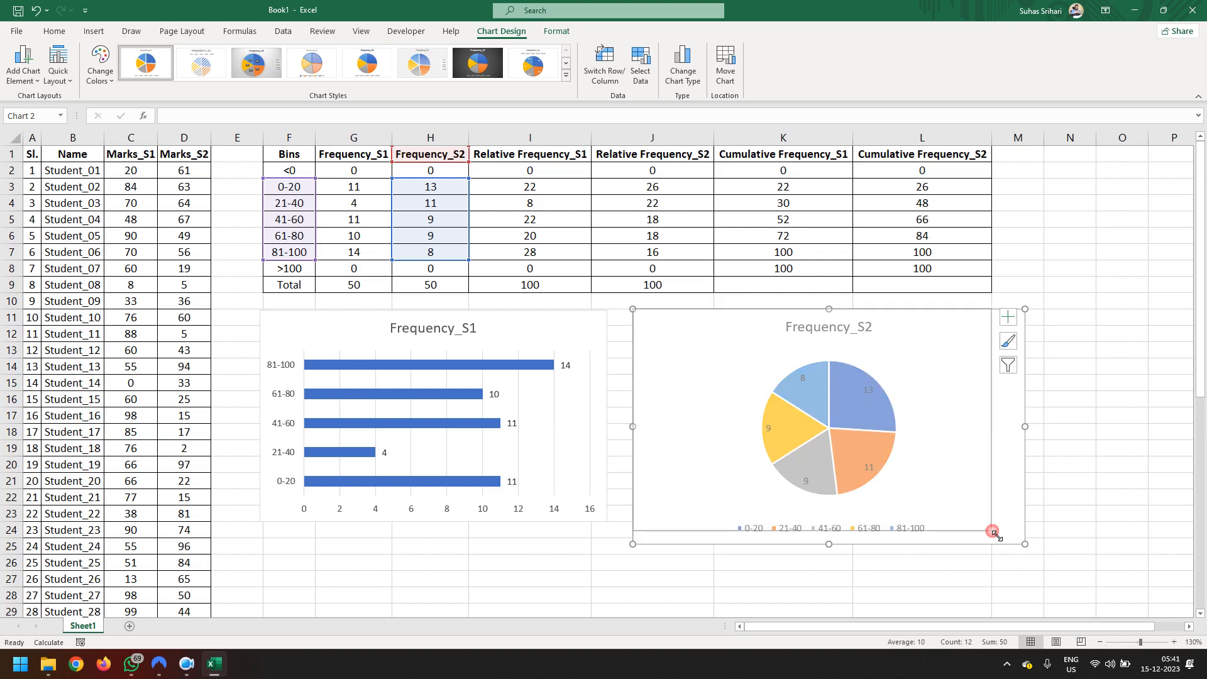
pyautogui.click(1063, 536)
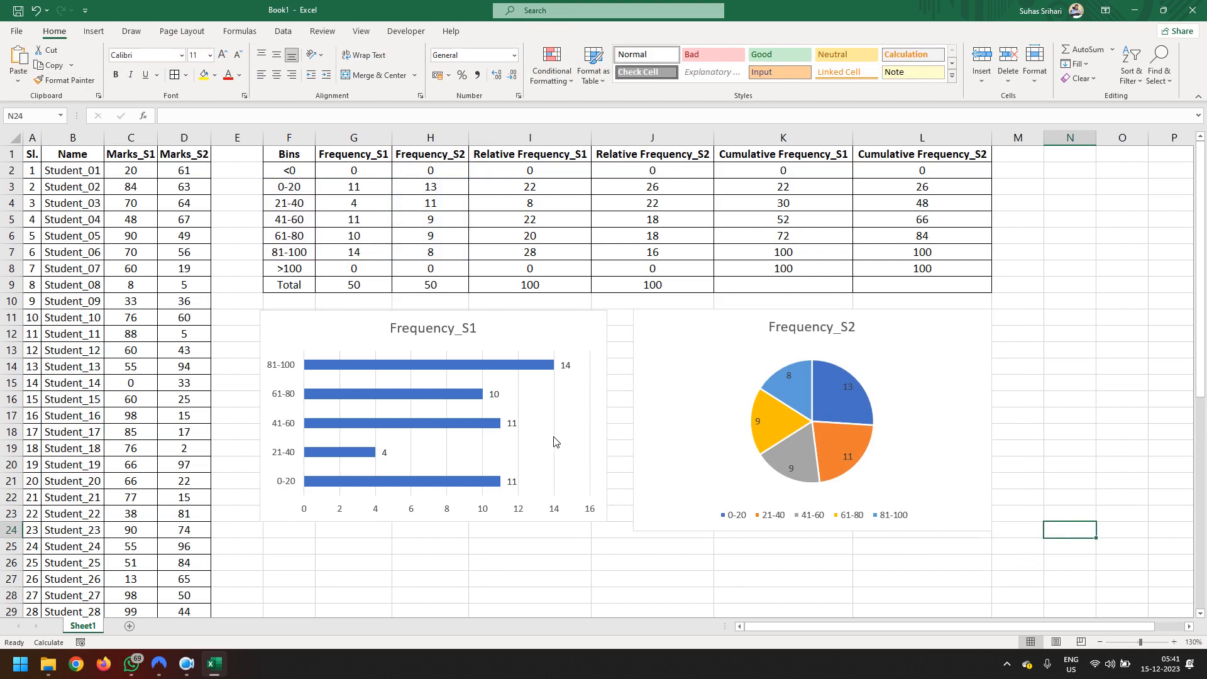
# Insert a 2-D line chart of Frequency_S1 for the 0-20 to 81-100 bins, below the bar chart and matching its width
pyautogui.click(287, 161)
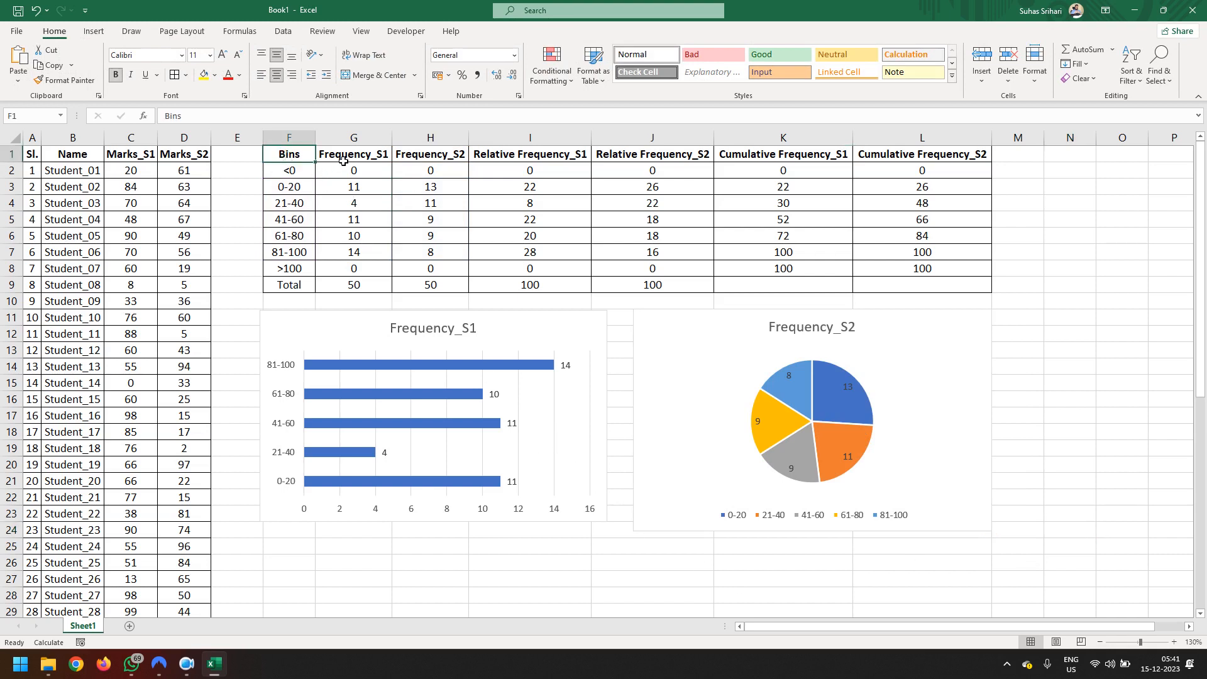
pyautogui.moveTo(303, 159); pyautogui.dragTo(342, 157)
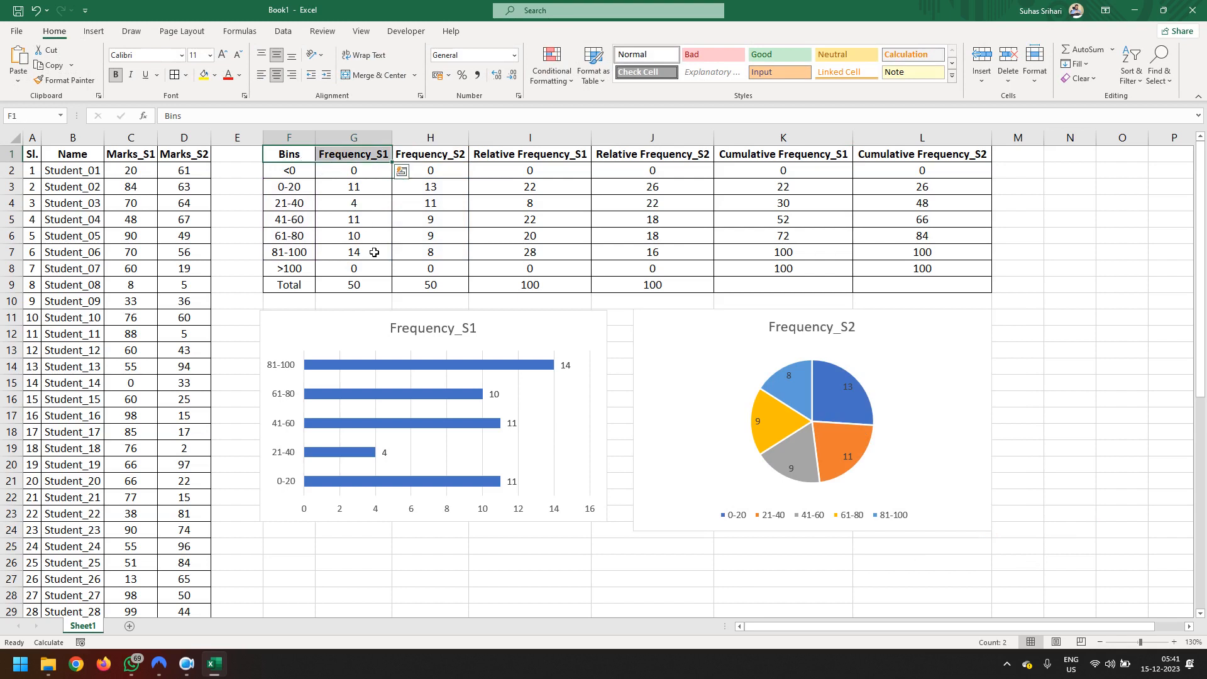
pyautogui.moveTo(301, 192); pyautogui.dragTo(373, 255)
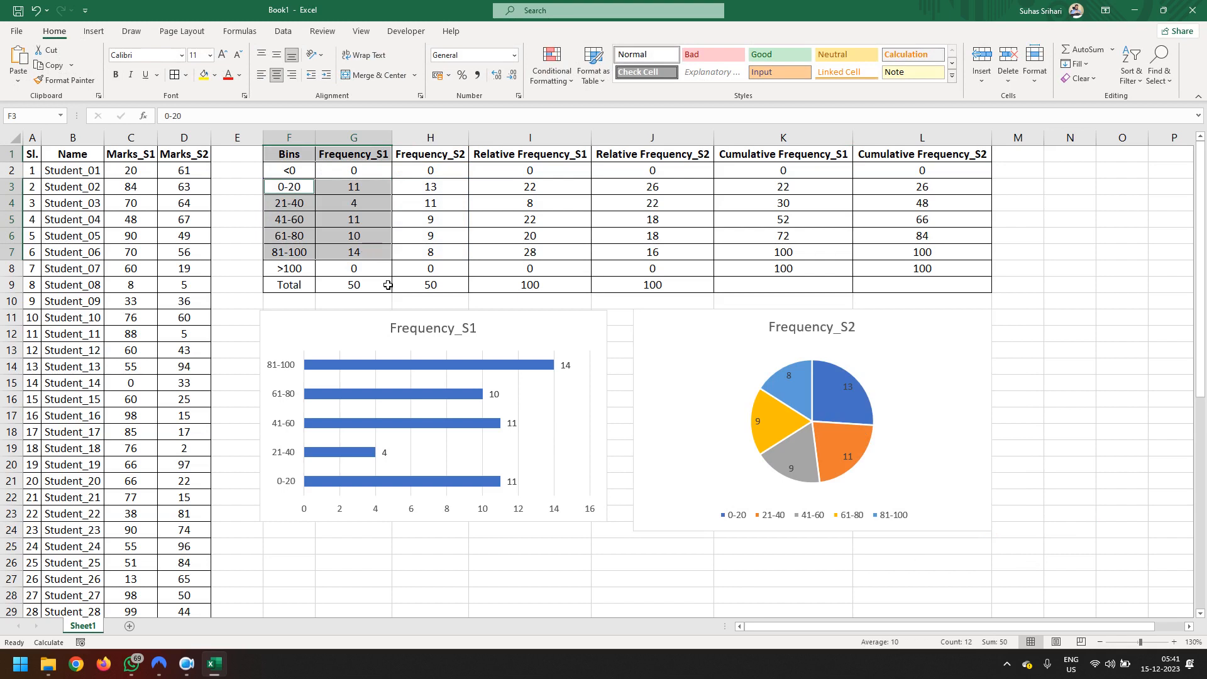
pyautogui.click(93, 30)
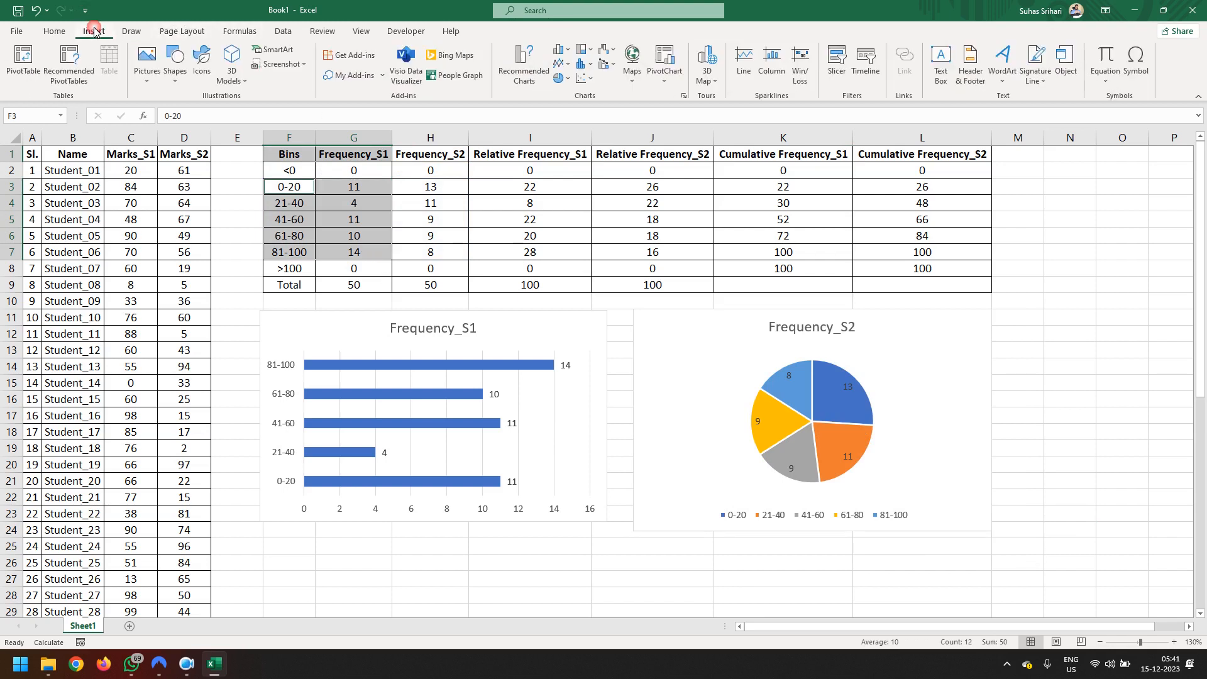
pyautogui.click(558, 63)
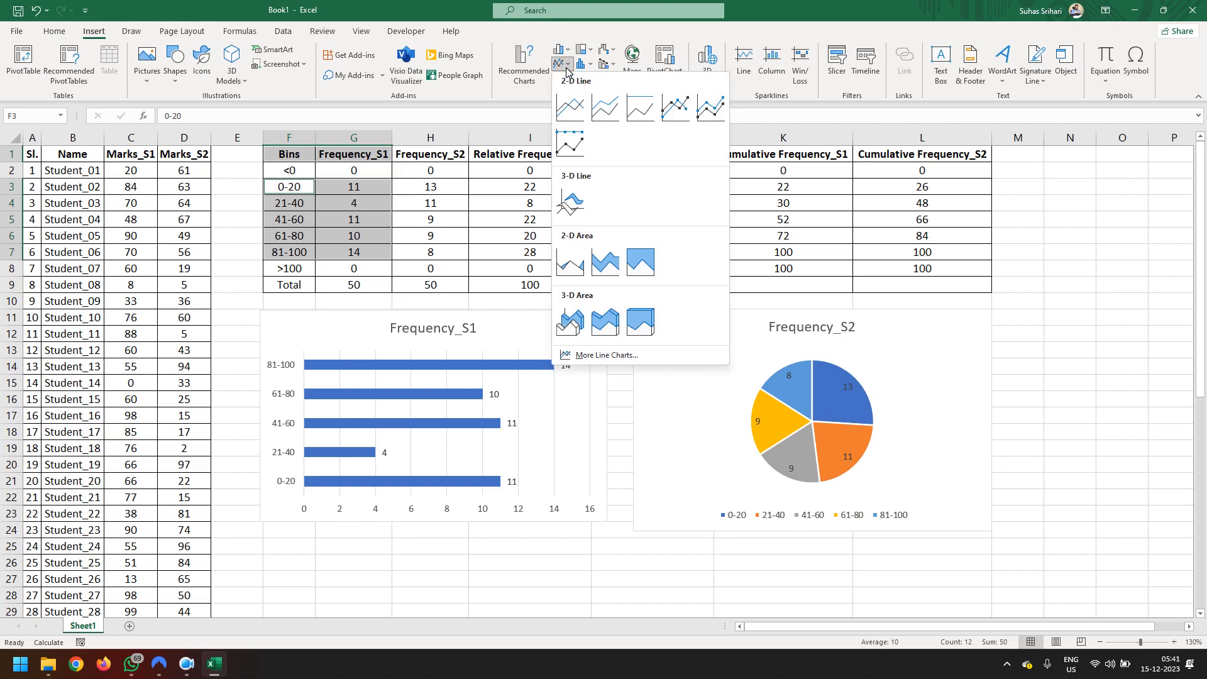
pyautogui.click(575, 109)
pyautogui.scroll(-2, 648, 258)
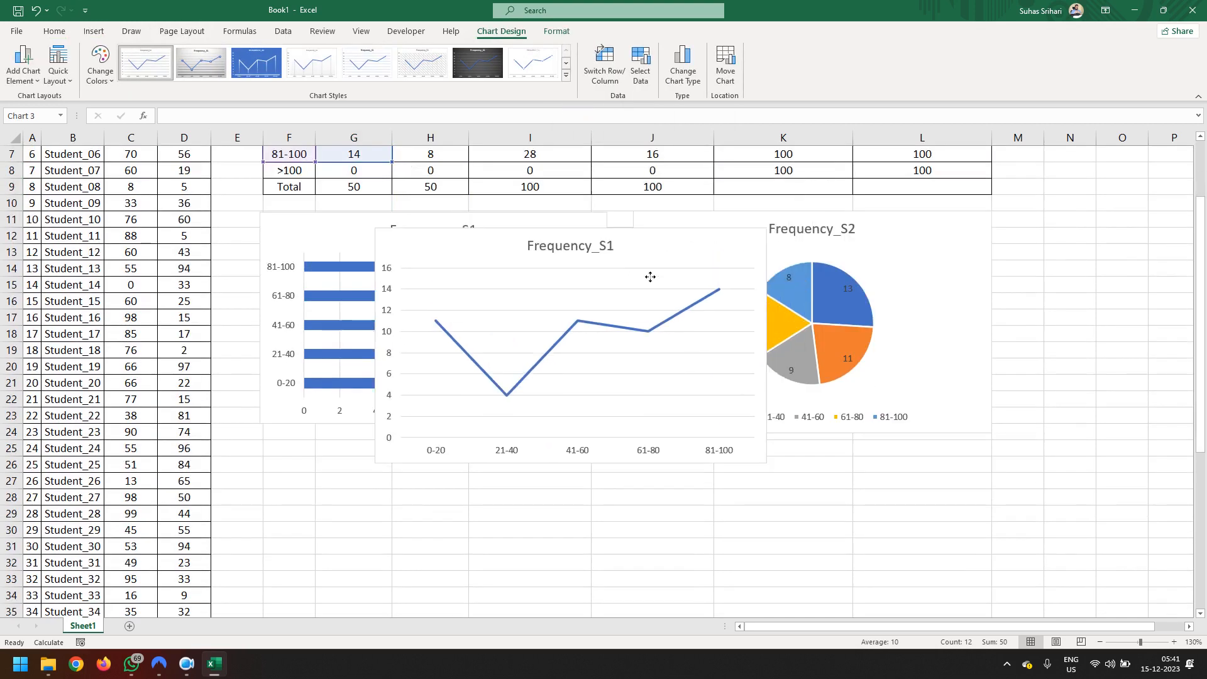
pyautogui.moveTo(650, 277); pyautogui.dragTo(565, 469)
pyautogui.scroll(-3, 644, 543)
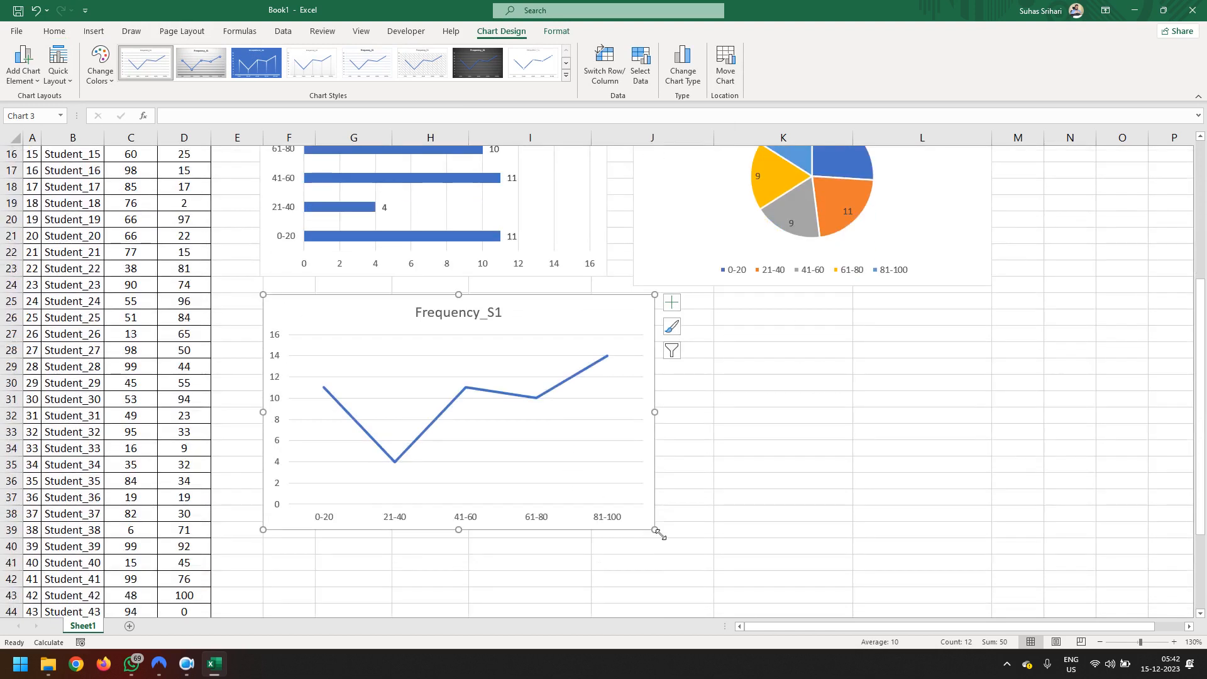
pyautogui.moveTo(659, 534); pyautogui.dragTo(616, 511)
# Add data labels to the line of the Frequency_S1 line chart
pyautogui.click(412, 408)
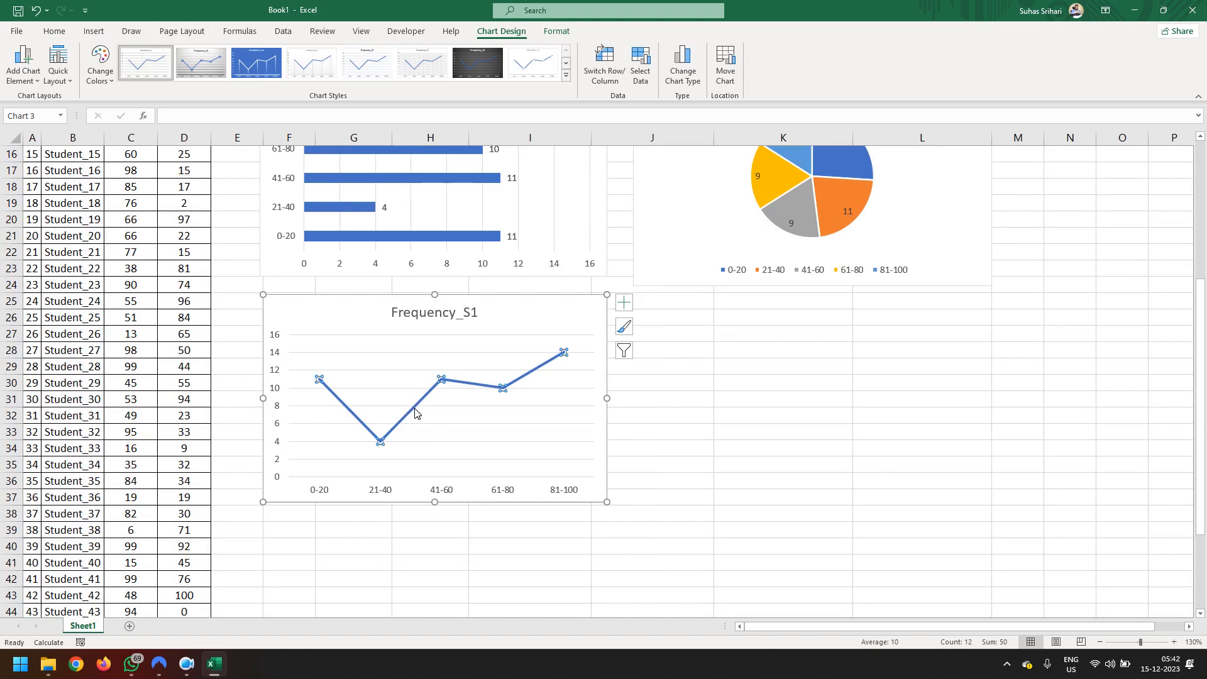
pyautogui.rightClick(413, 407)
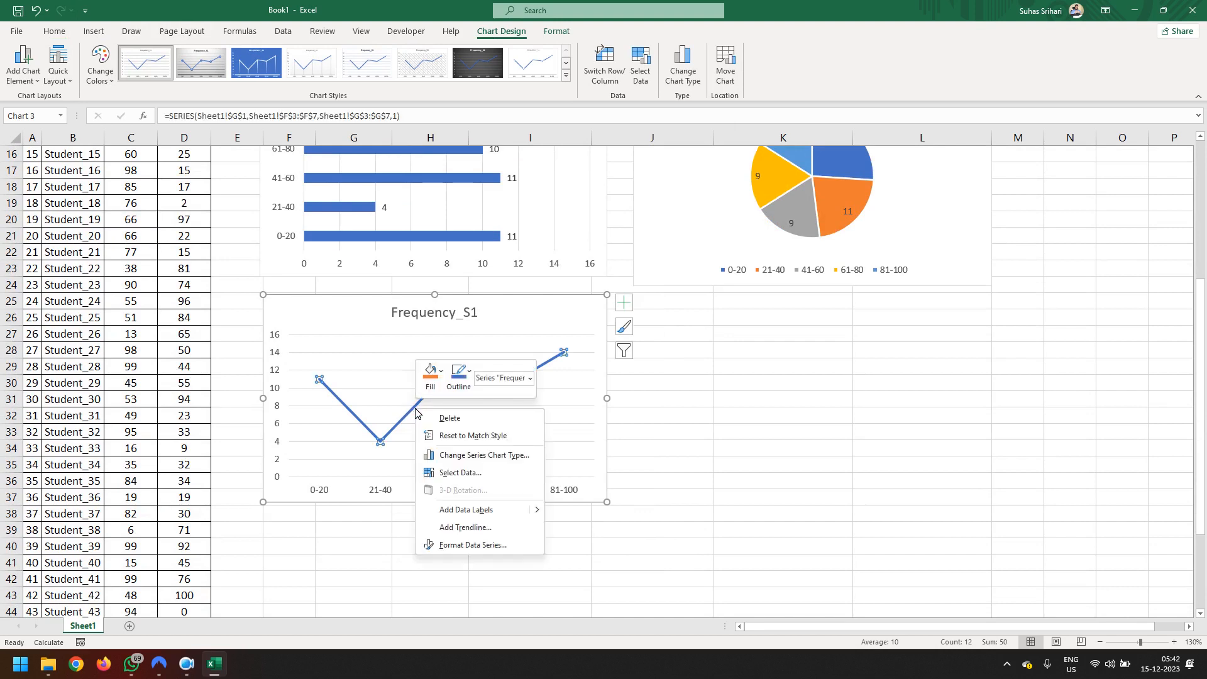
pyautogui.click(501, 517)
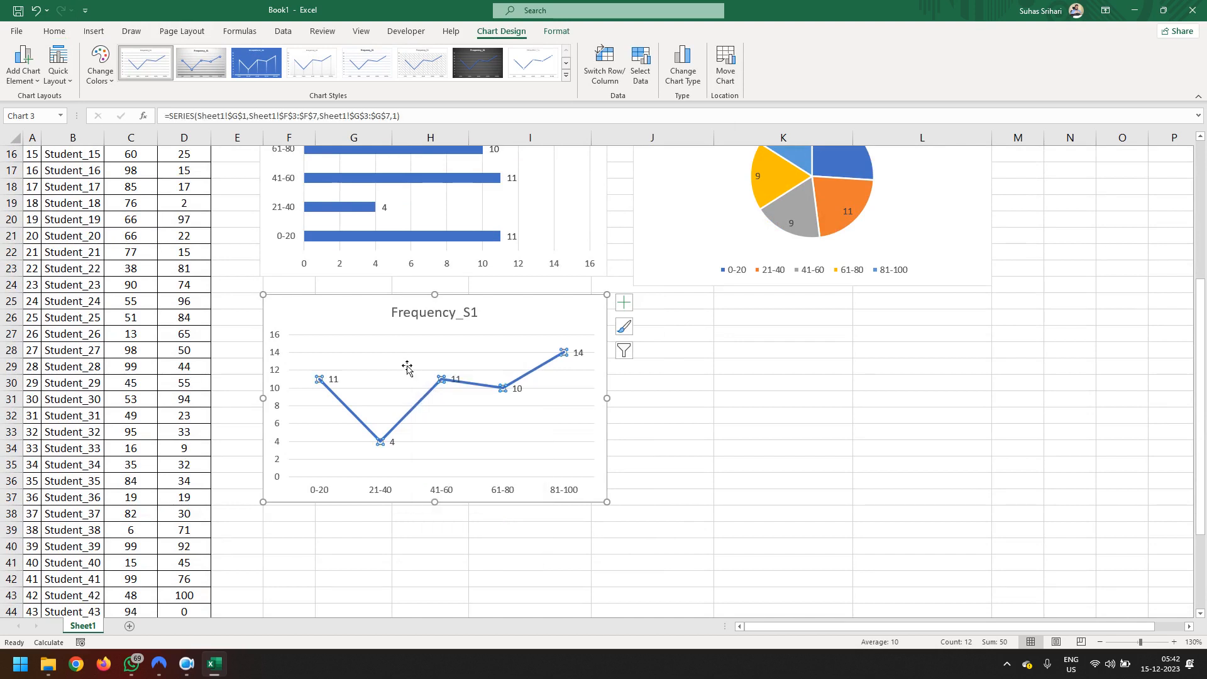
pyautogui.rightClick(415, 409)
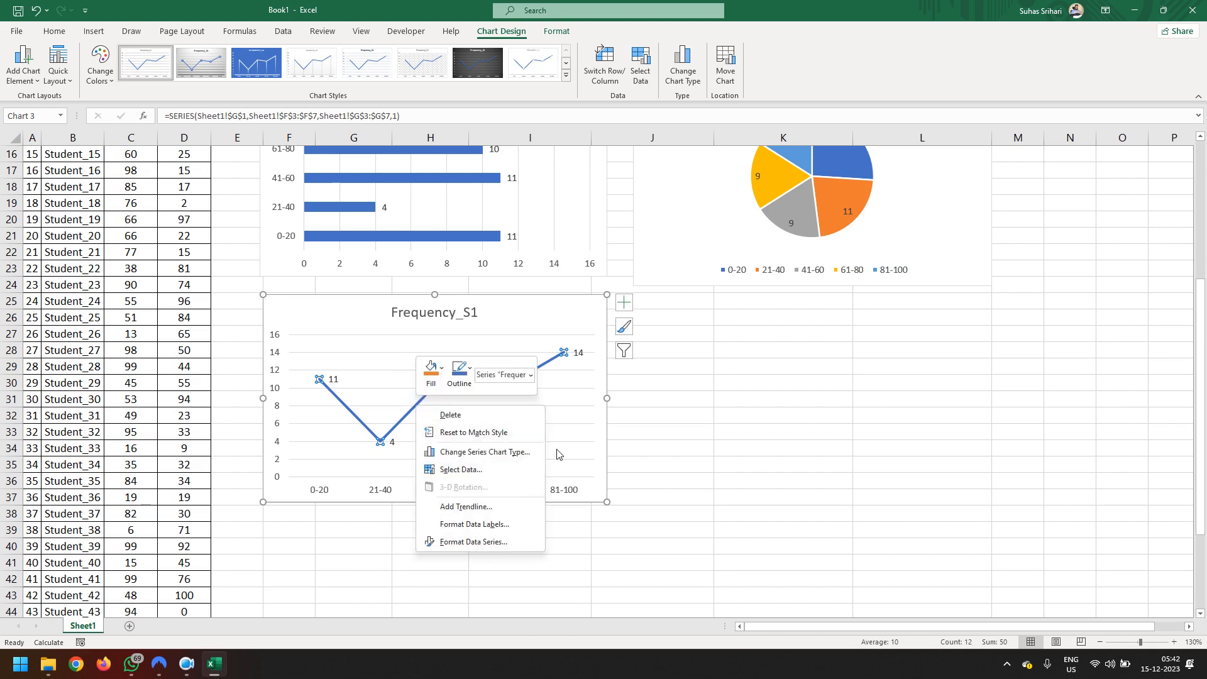
pyautogui.click(558, 396)
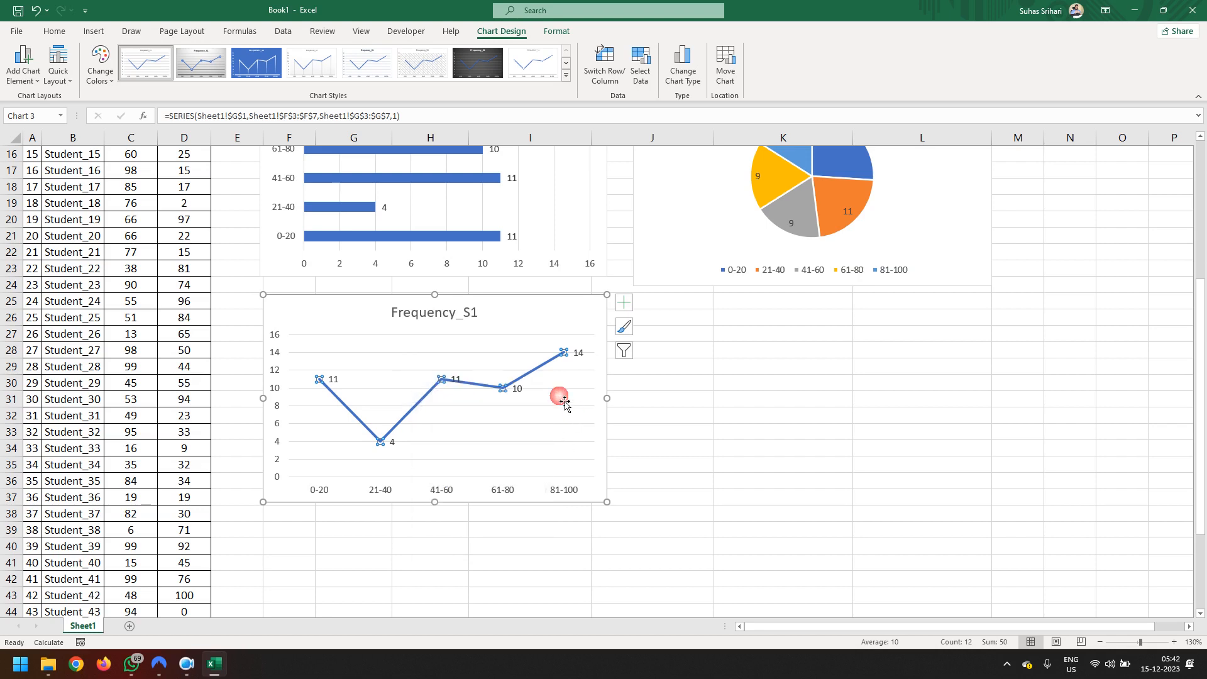
pyautogui.doubleClick(540, 372)
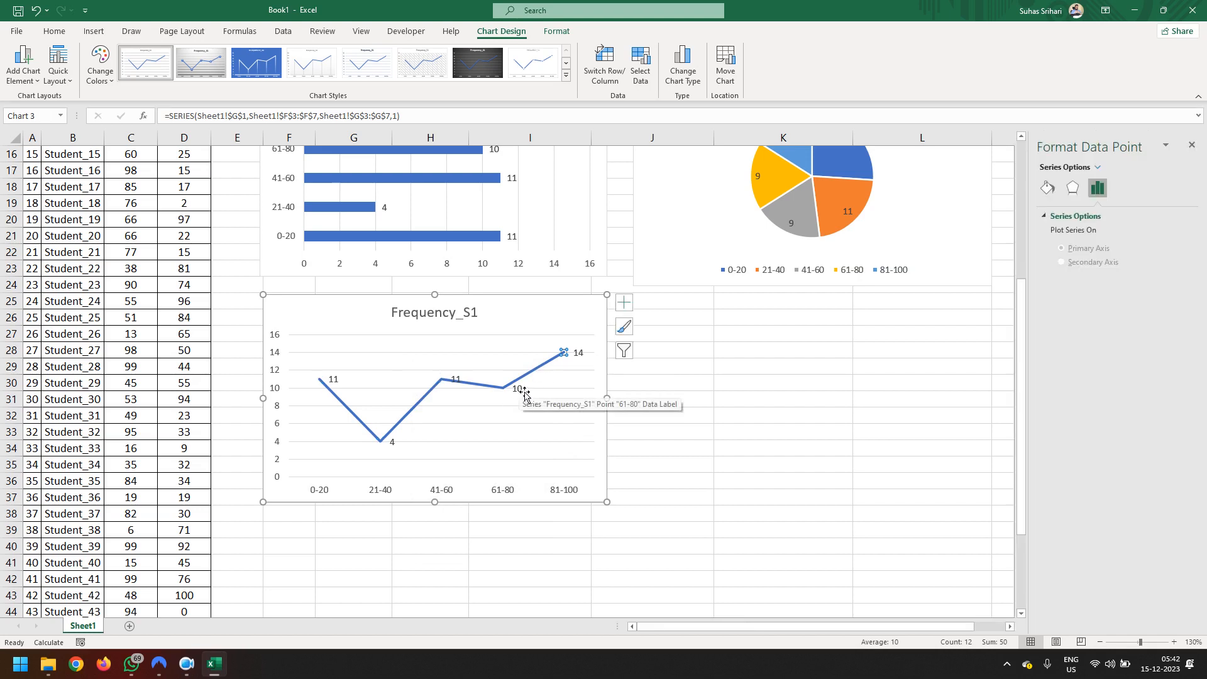
pyautogui.click(1195, 144)
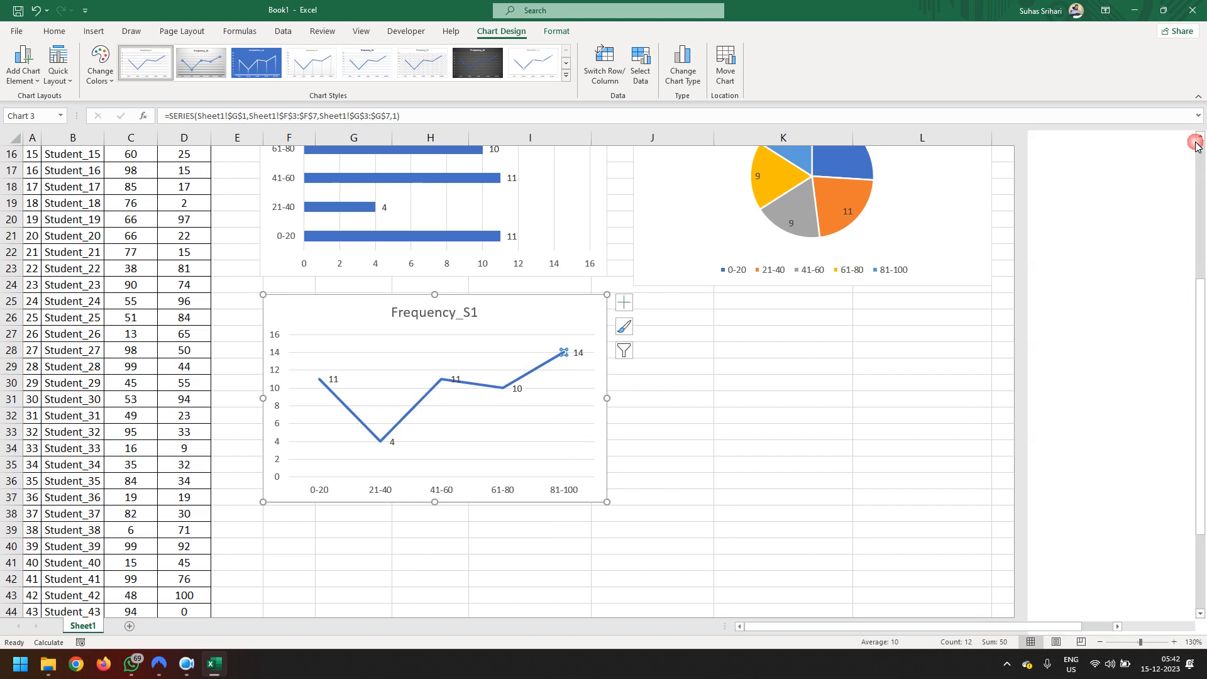
# Set the label position of the 61-80 data point in the Frequency_S1 line chart to Above
pyautogui.click(517, 391)
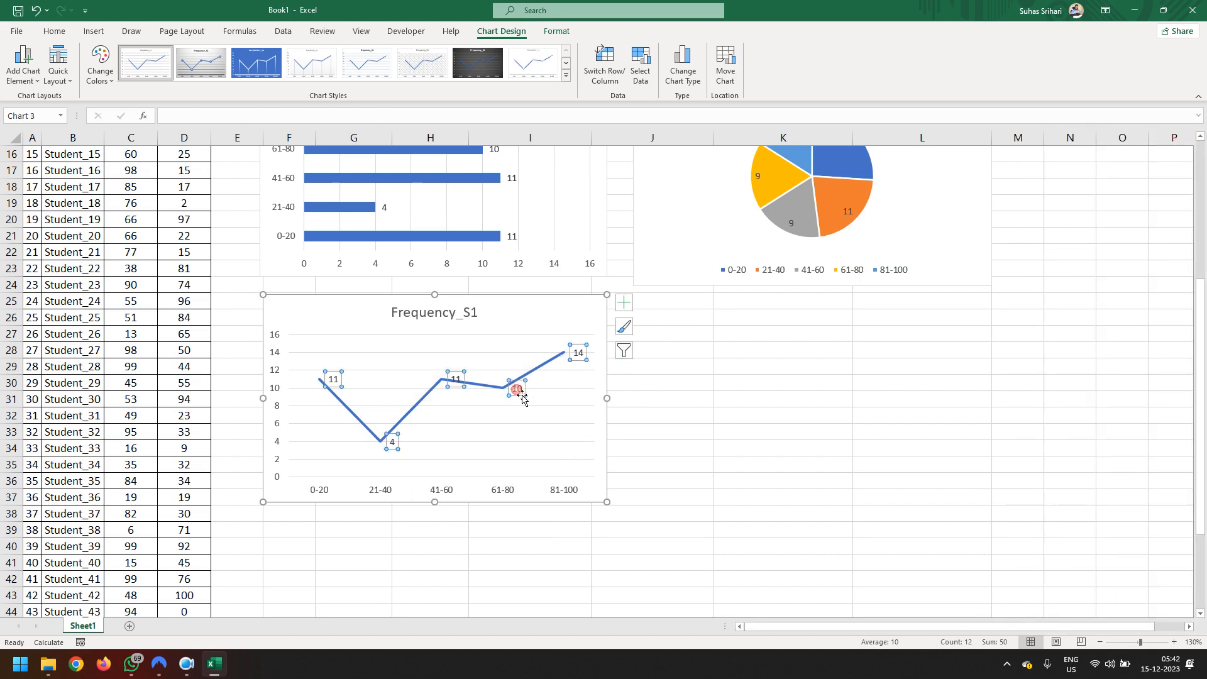
pyautogui.doubleClick(521, 394)
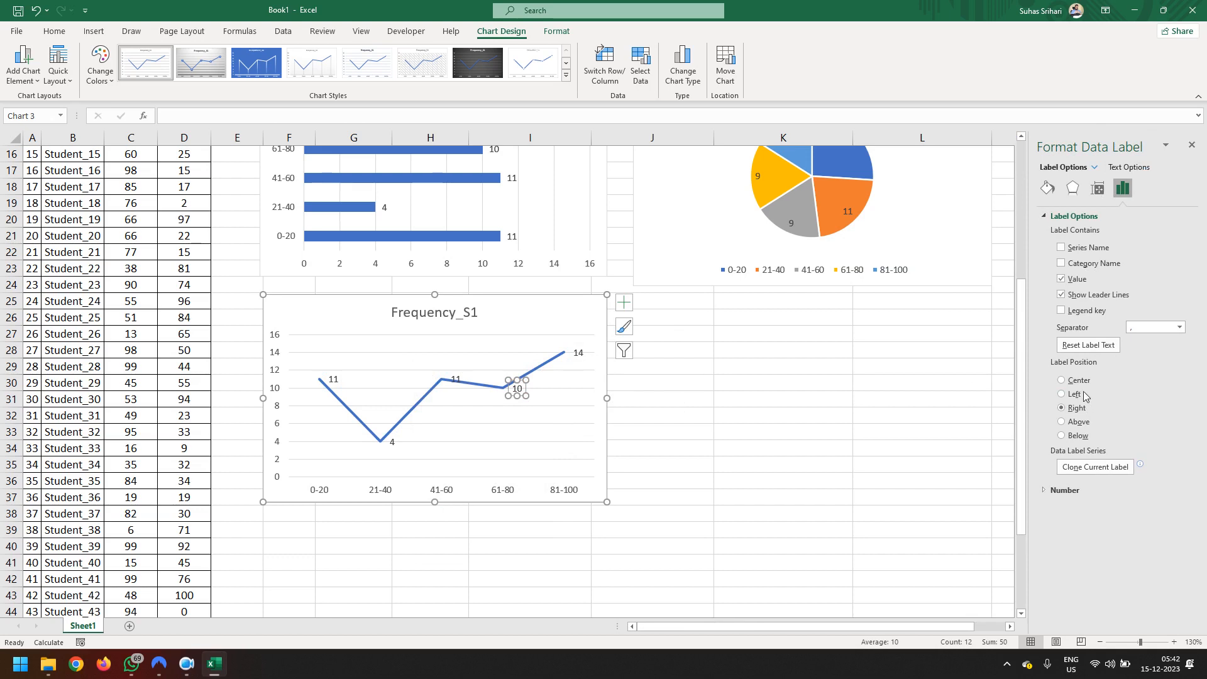
pyautogui.click(1082, 427)
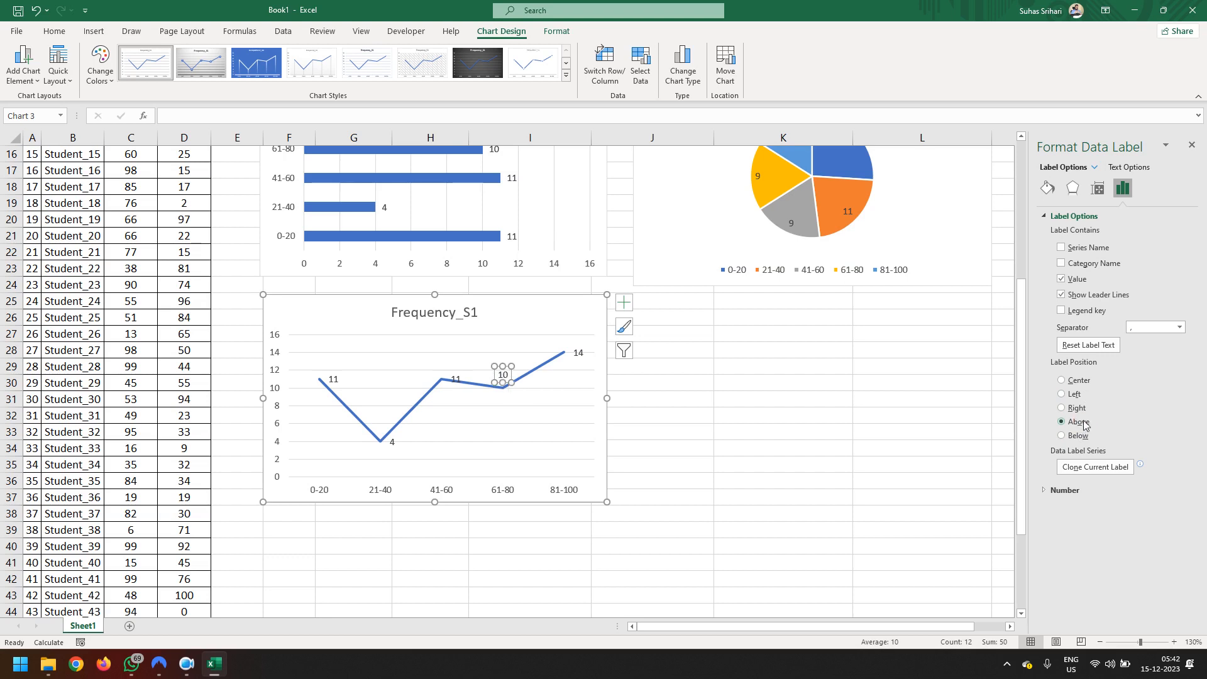
pyautogui.click(1192, 145)
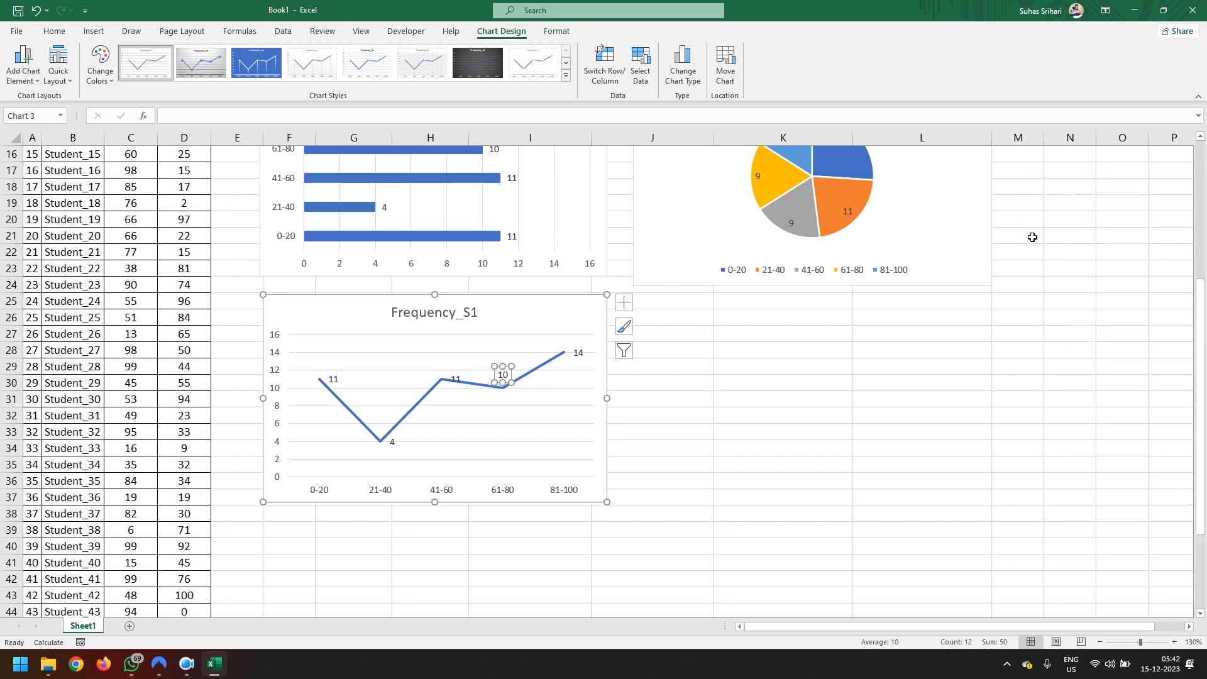
pyautogui.click(503, 422)
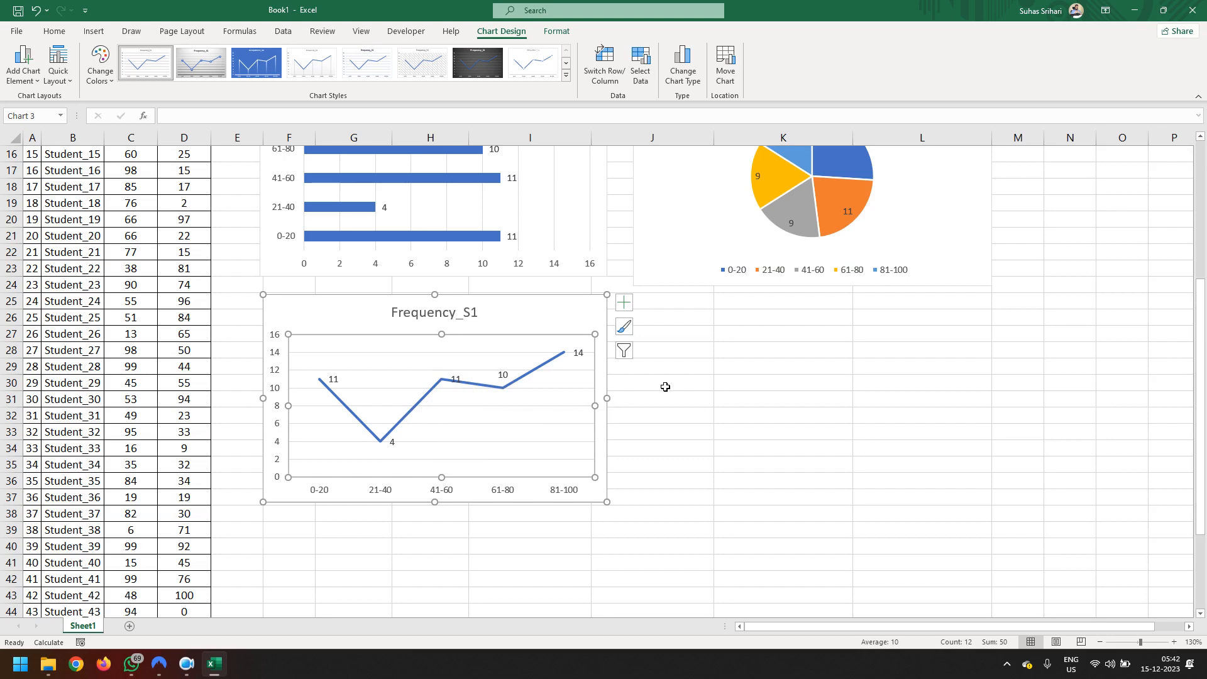
pyautogui.click(681, 422)
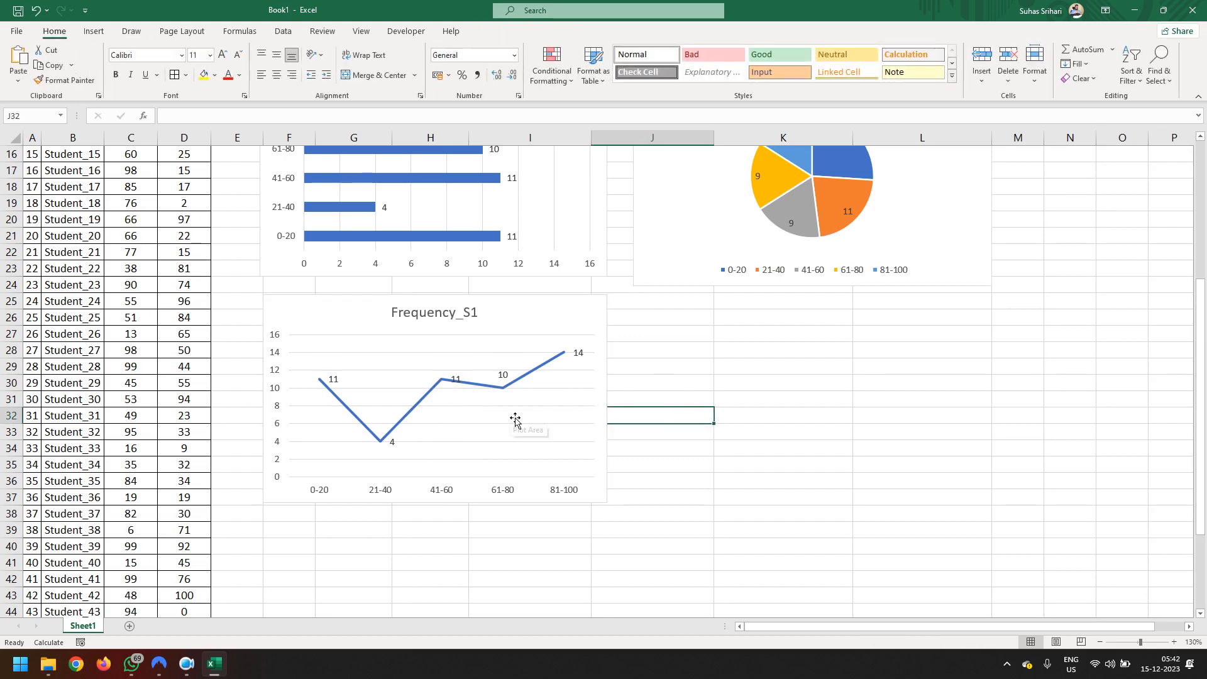
pyautogui.scroll(4, 516, 420)
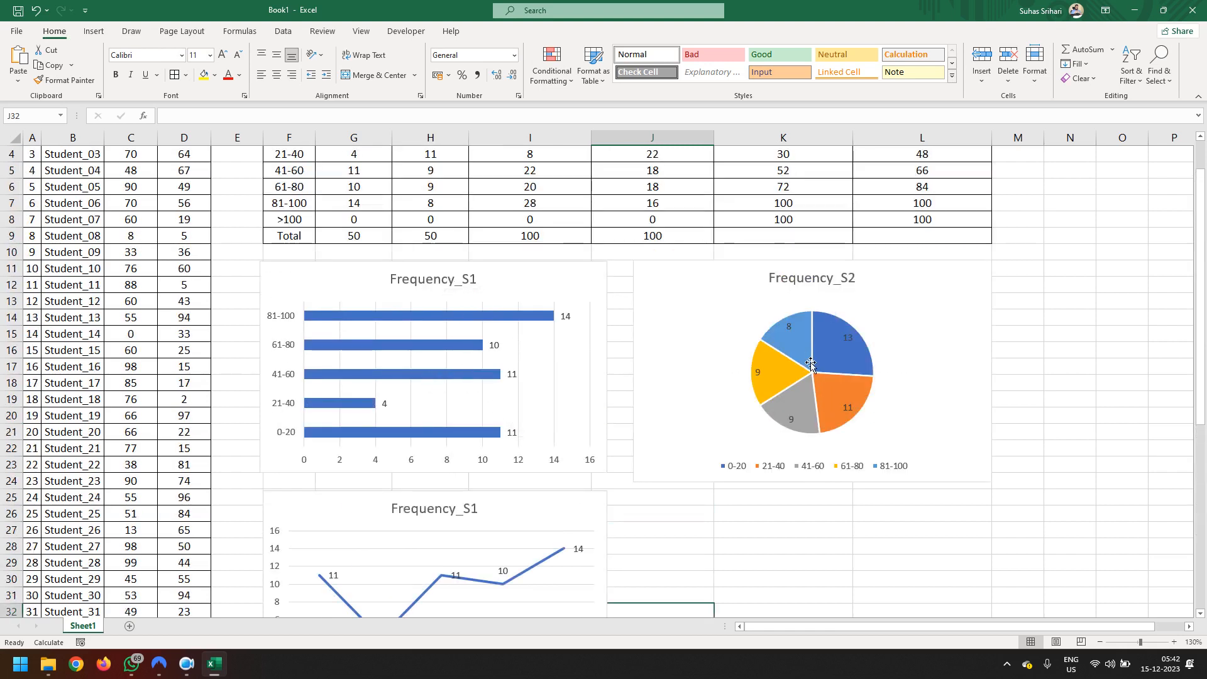
pyautogui.scroll(-2, 415, 507)
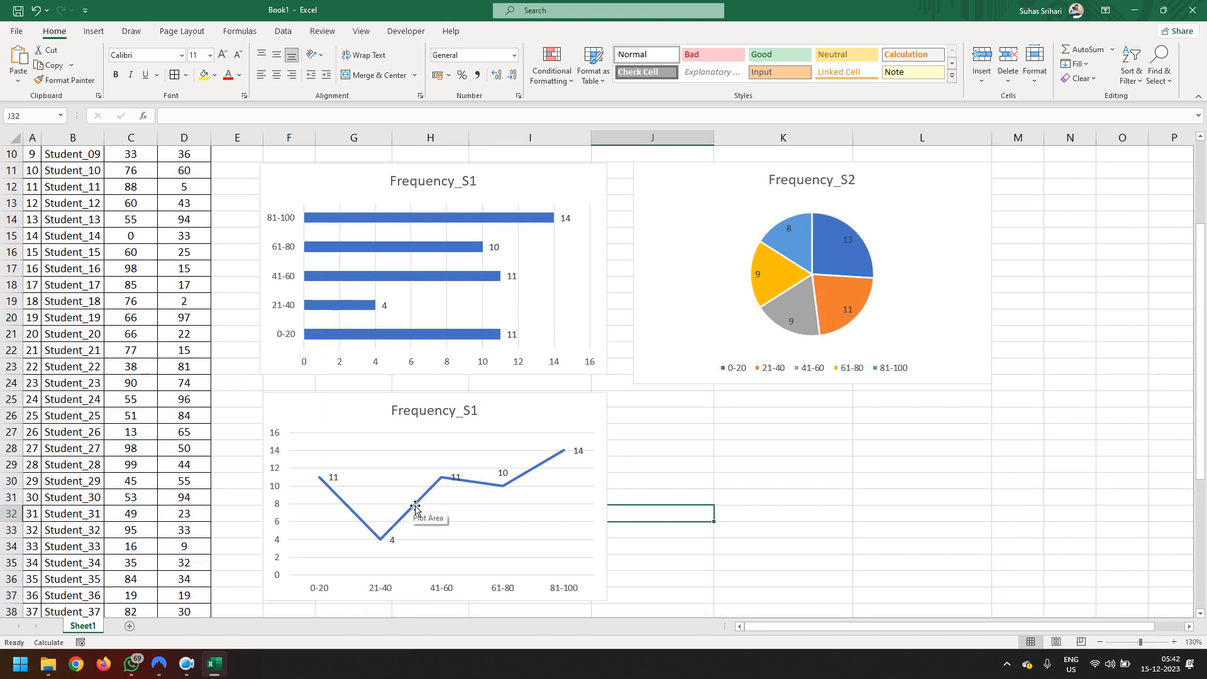
# Insert a 2-D line chart of Frequency_S1 and Frequency_S2 for all bins from <0 to >100, below the pie chart
pyautogui.scroll(3, 414, 505)
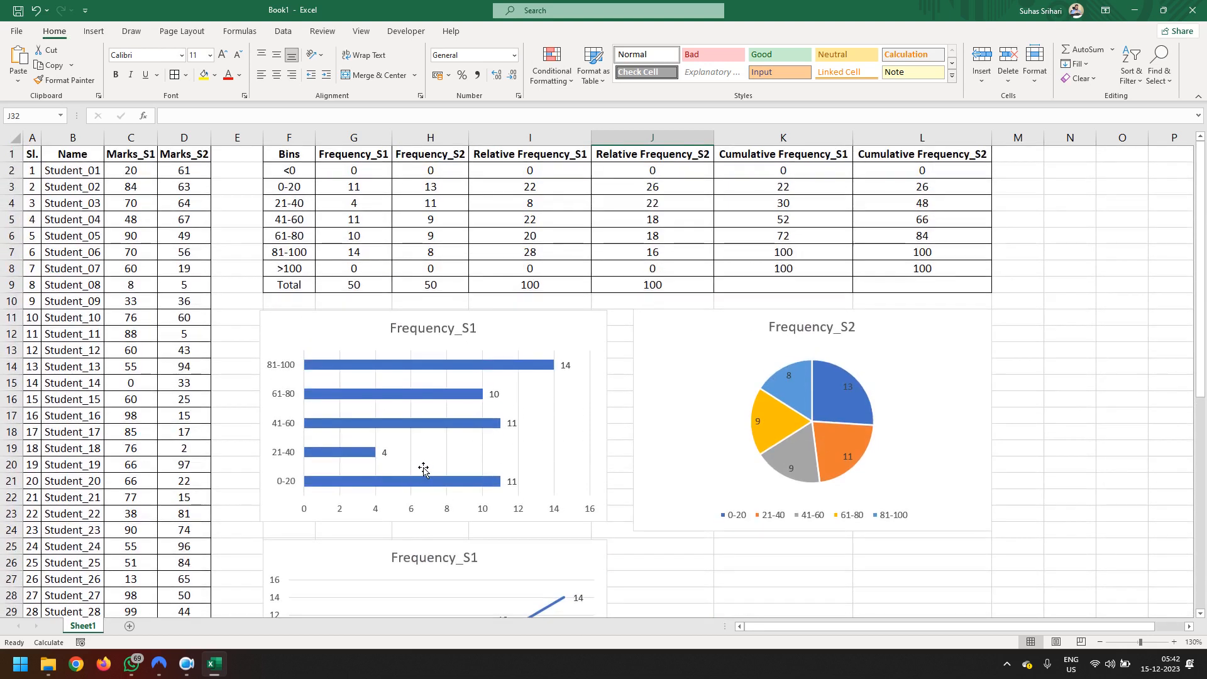
pyautogui.moveTo(407, 395)
pyautogui.moveTo(294, 158); pyautogui.dragTo(432, 267)
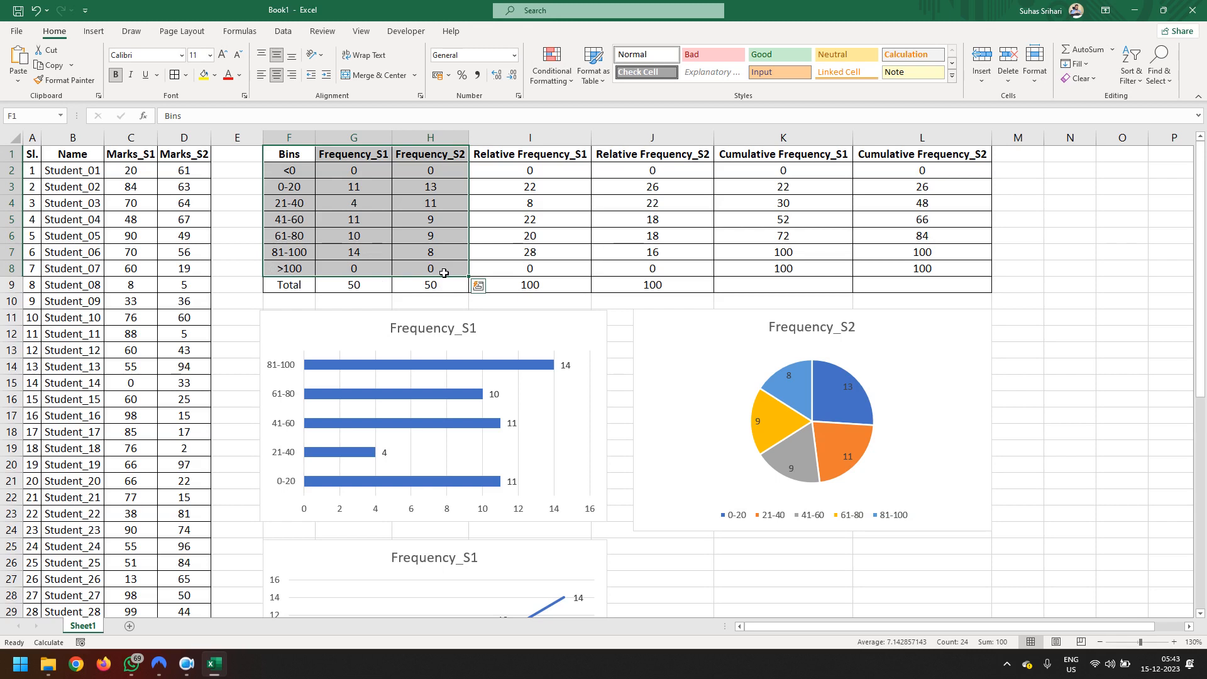
pyautogui.click(94, 31)
pyautogui.click(562, 64)
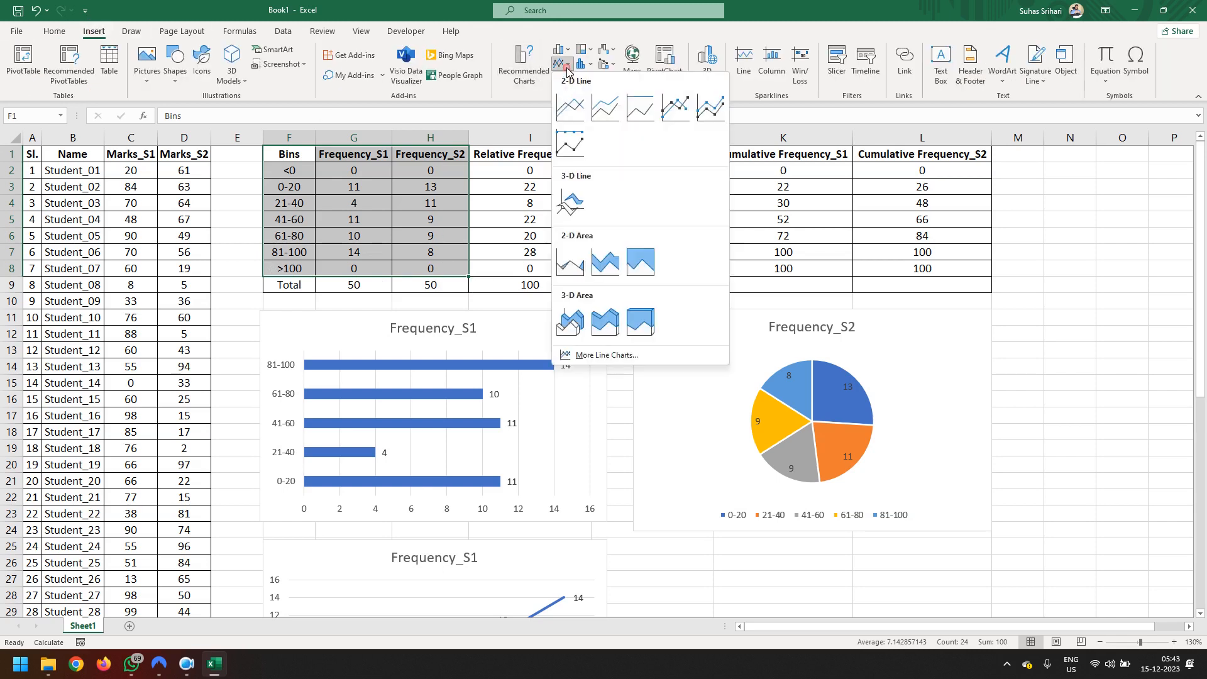
pyautogui.click(572, 102)
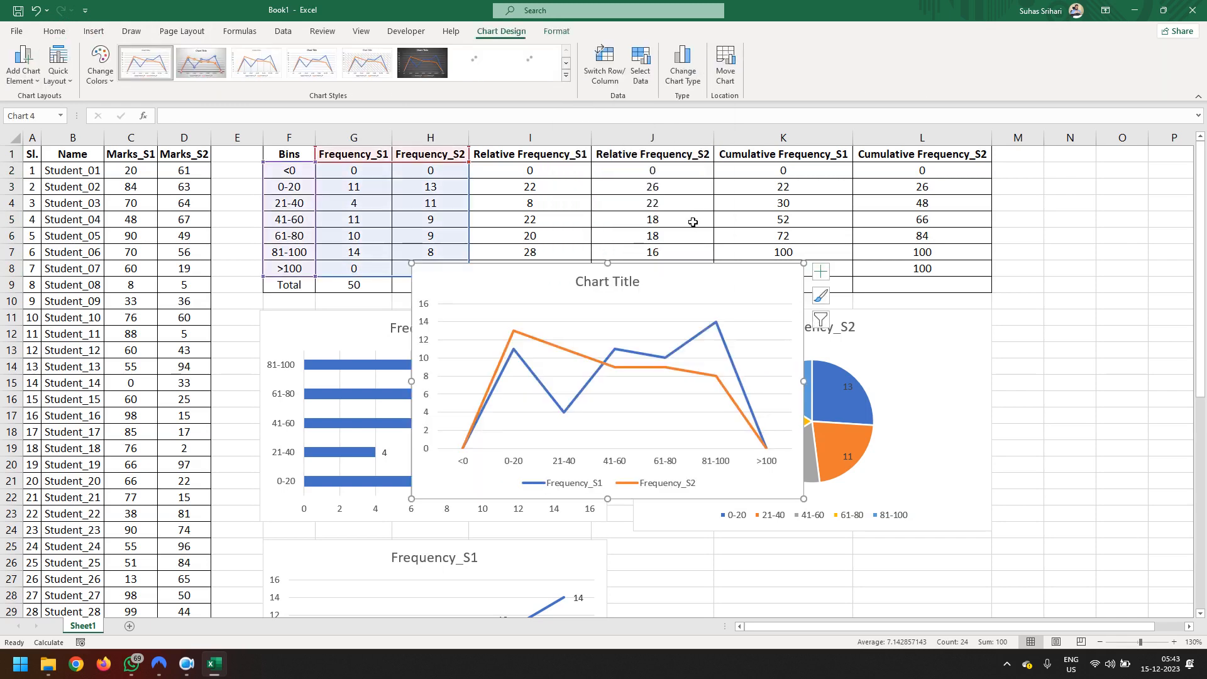
pyautogui.scroll(-2, 706, 237)
pyautogui.moveTo(684, 218); pyautogui.dragTo(883, 472)
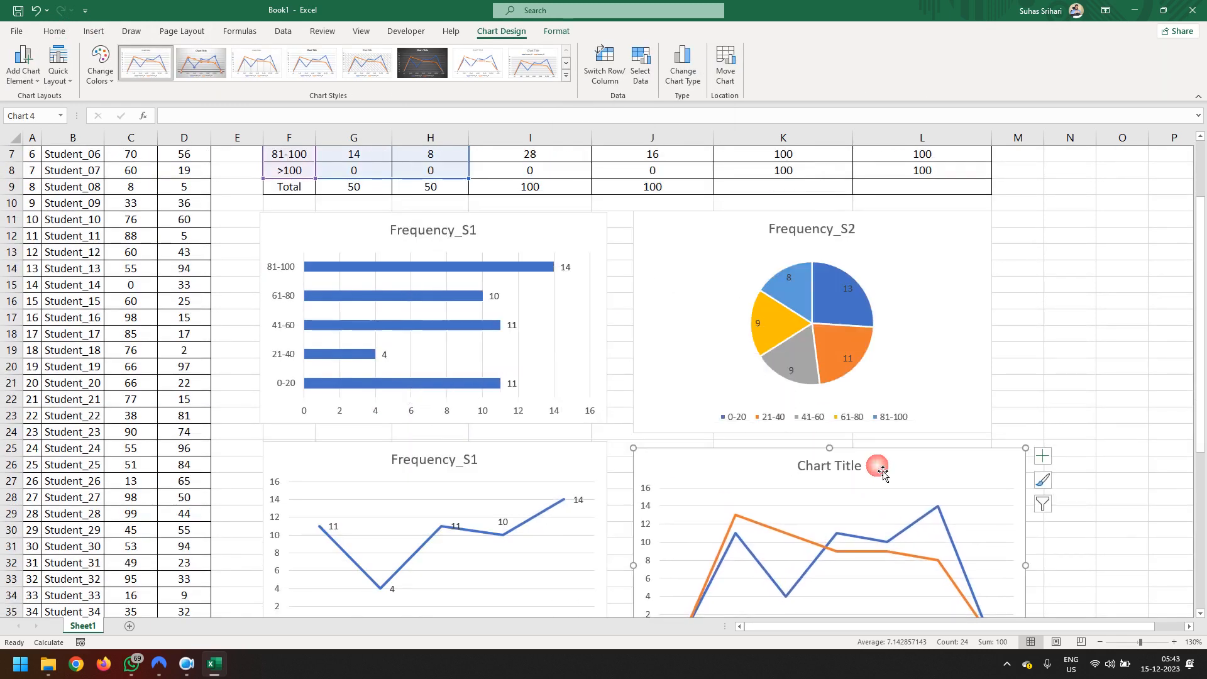
# Title the new two-series line chart "Frequency Polygon"
pyautogui.scroll(-3, 876, 462)
pyautogui.click(839, 325)
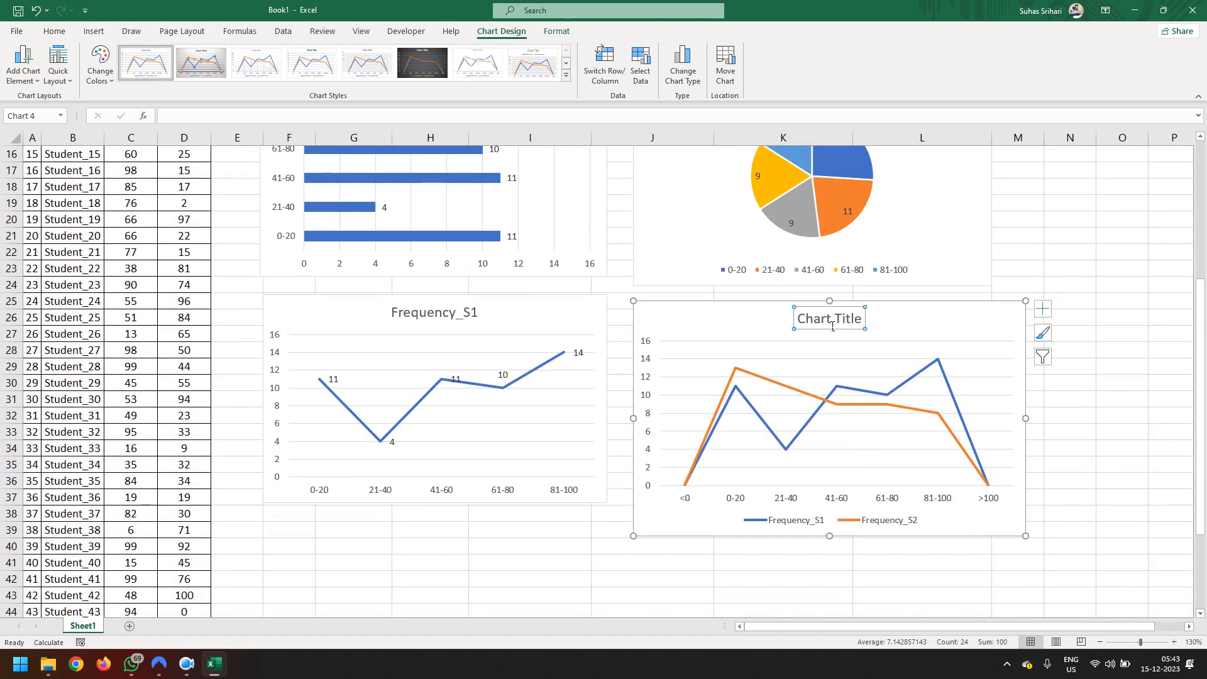
pyautogui.doubleClick(827, 324)
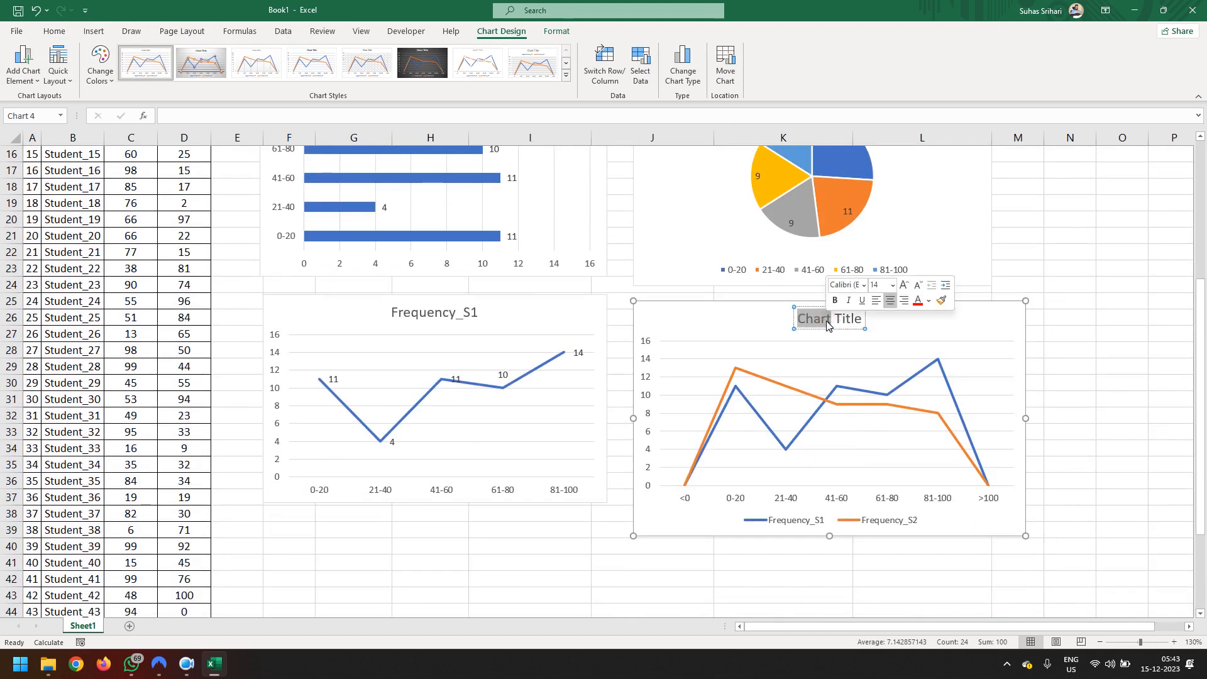
pyautogui.press('BackSpace')
pyautogui.press('Delete')
pyautogui.press('Delete')
pyautogui.press('Delete')
pyautogui.press('Delete')
pyautogui.press('Delete')
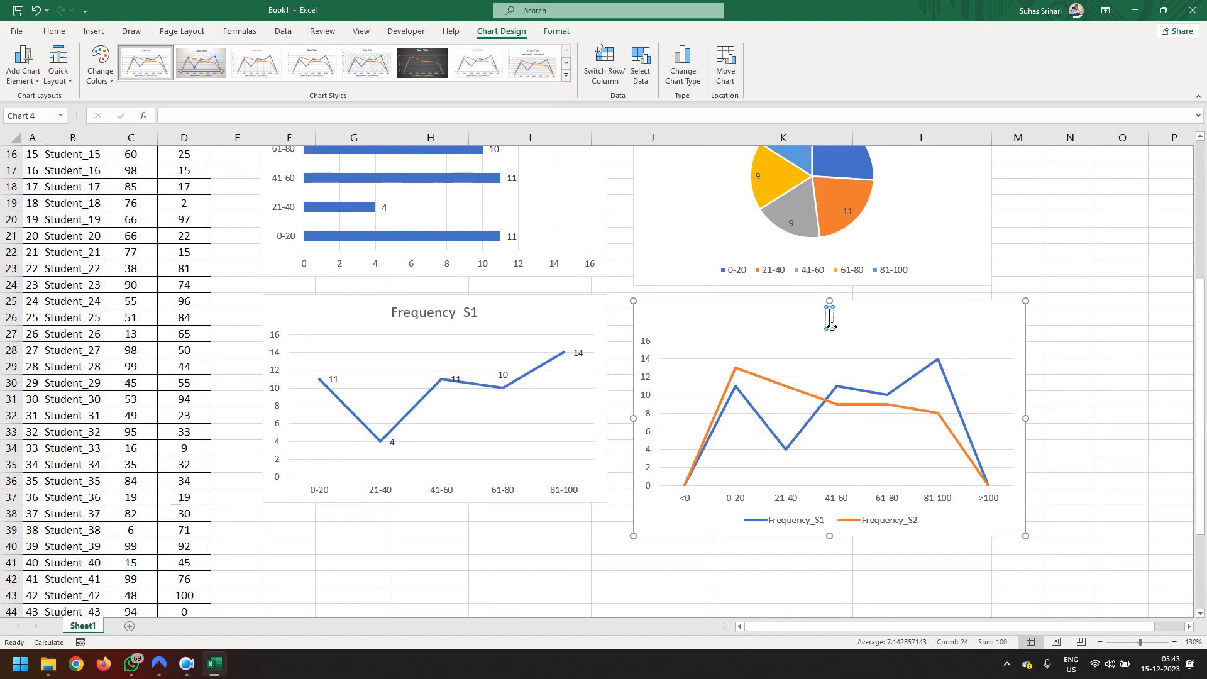
pyautogui.write('Frequency')
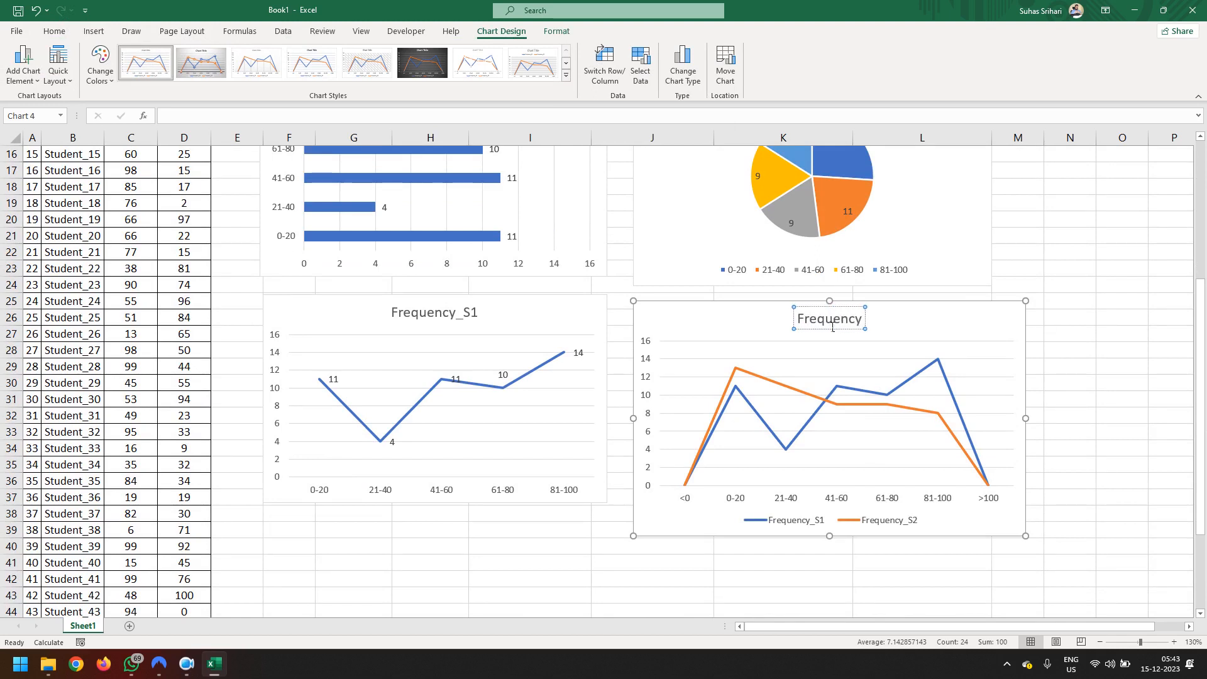
pyautogui.write(' Poly')
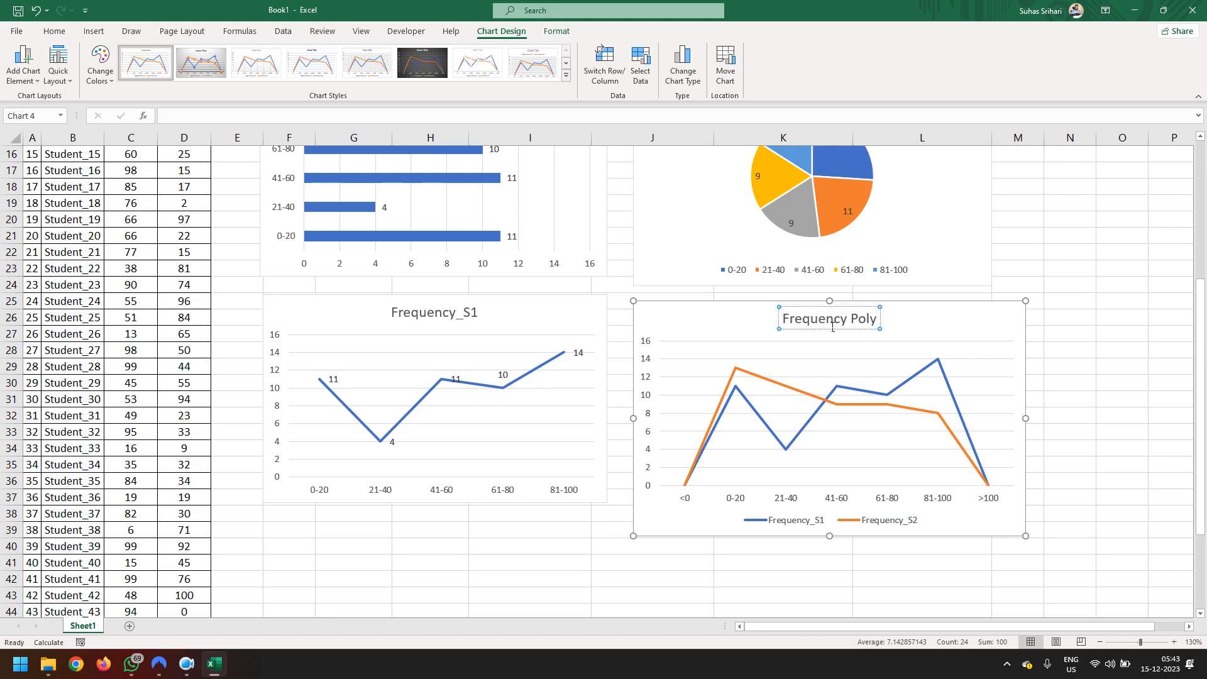
pyautogui.write('gon')
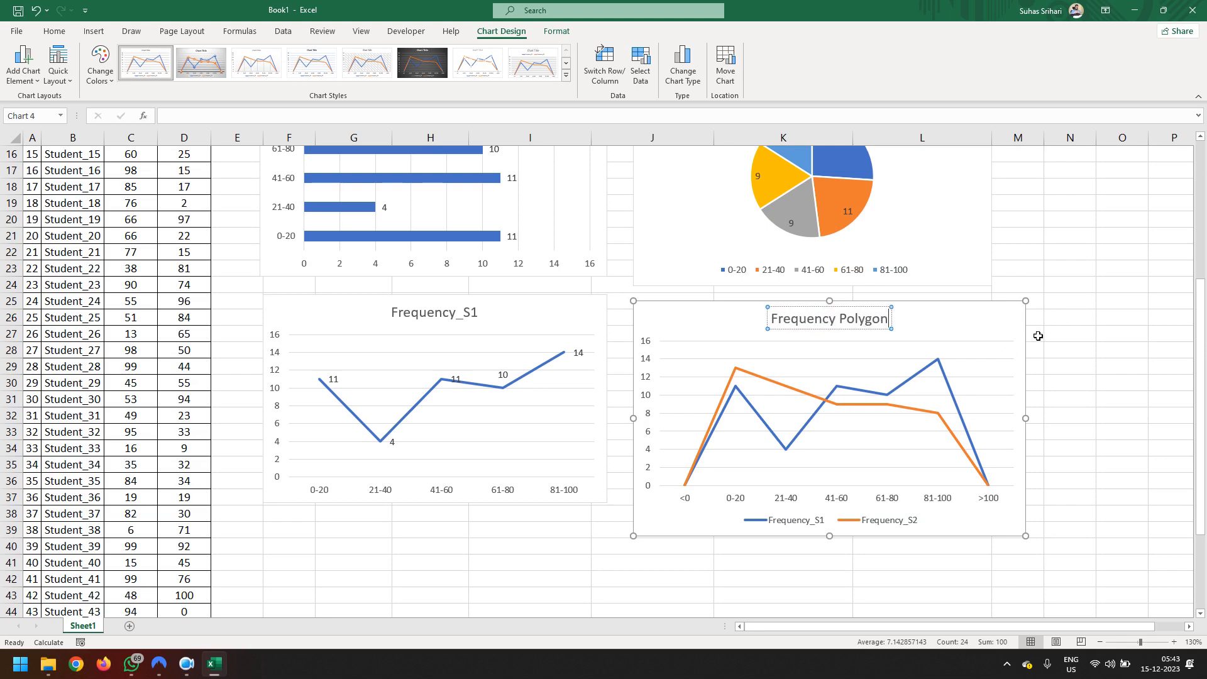
pyautogui.click(1053, 321)
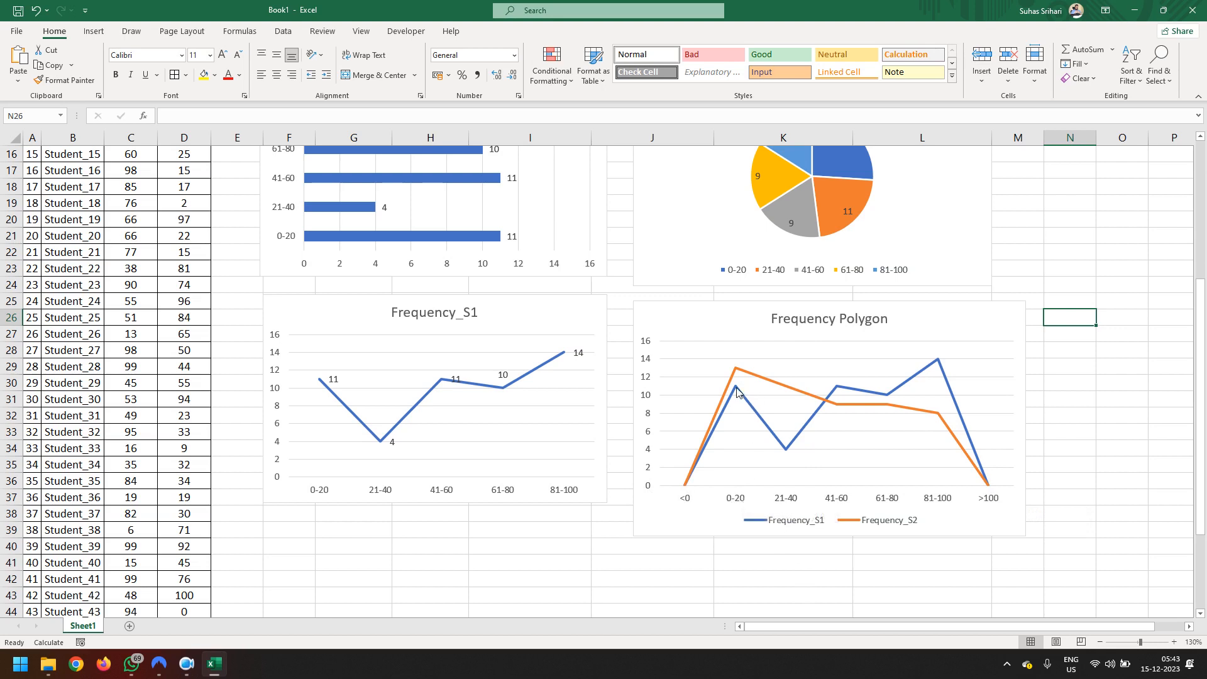
# Check the values of individual data points on both series of the Frequency Polygon chart
pyautogui.moveTo(737, 395)
pyautogui.moveTo(785, 455)
pyautogui.moveTo(884, 397)
pyautogui.moveTo(939, 420)
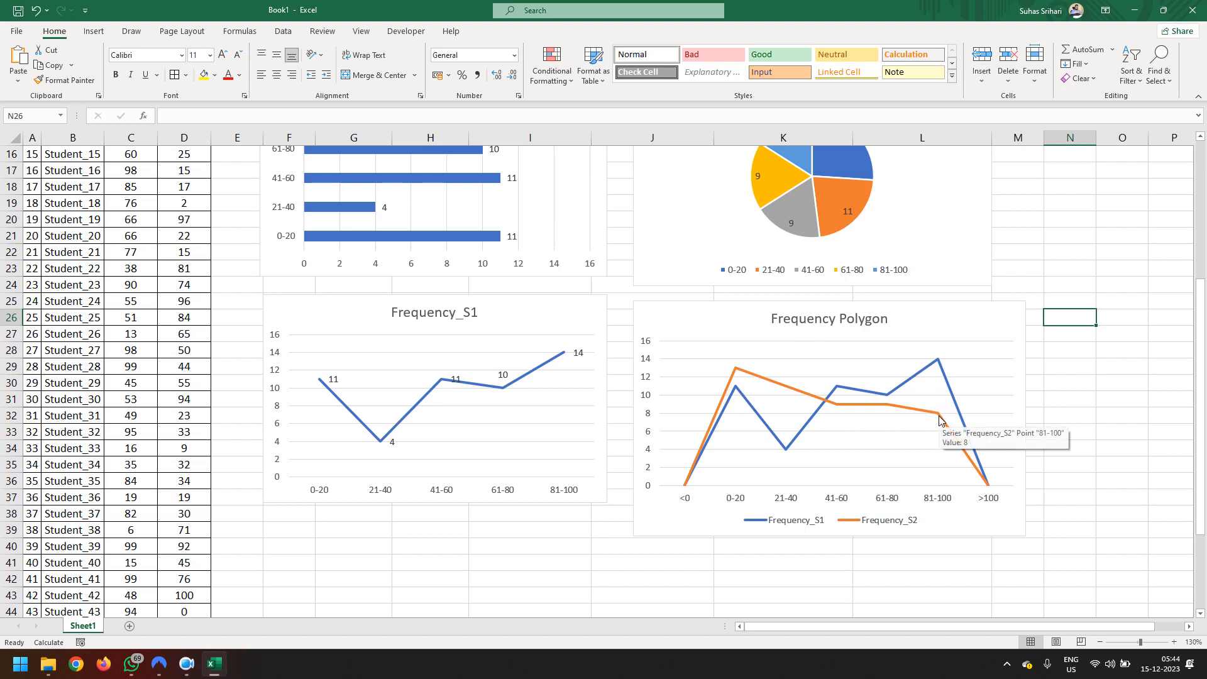
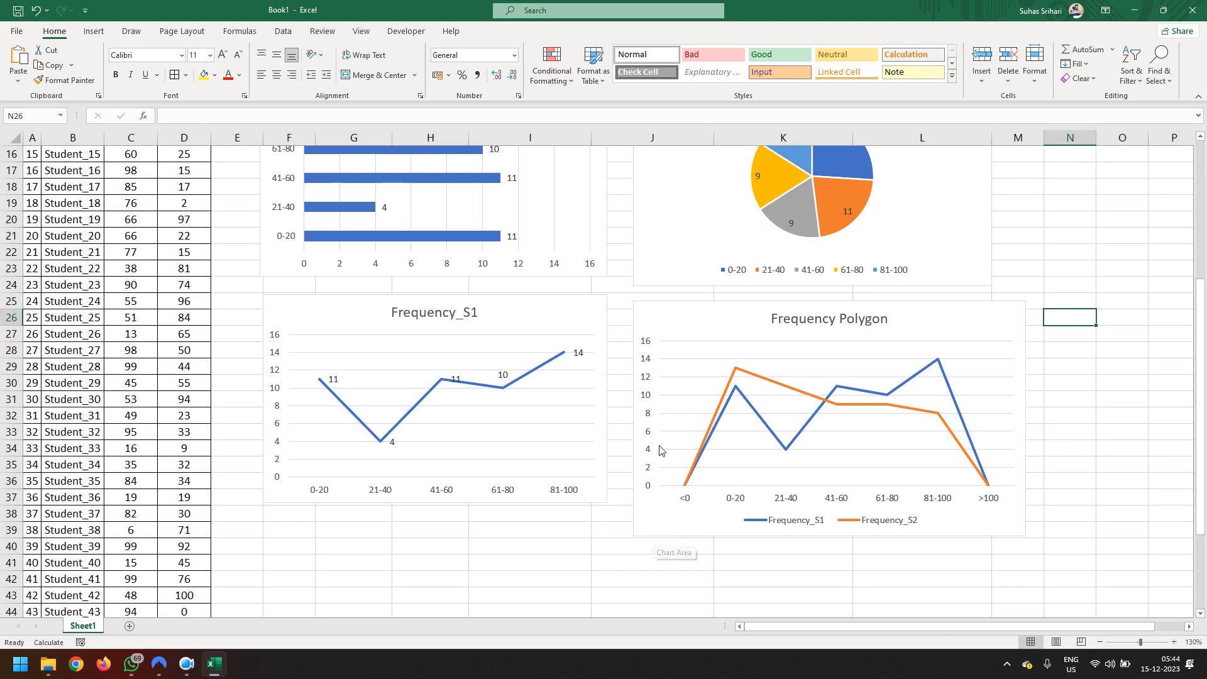
pyautogui.scroll(5, 660, 458)
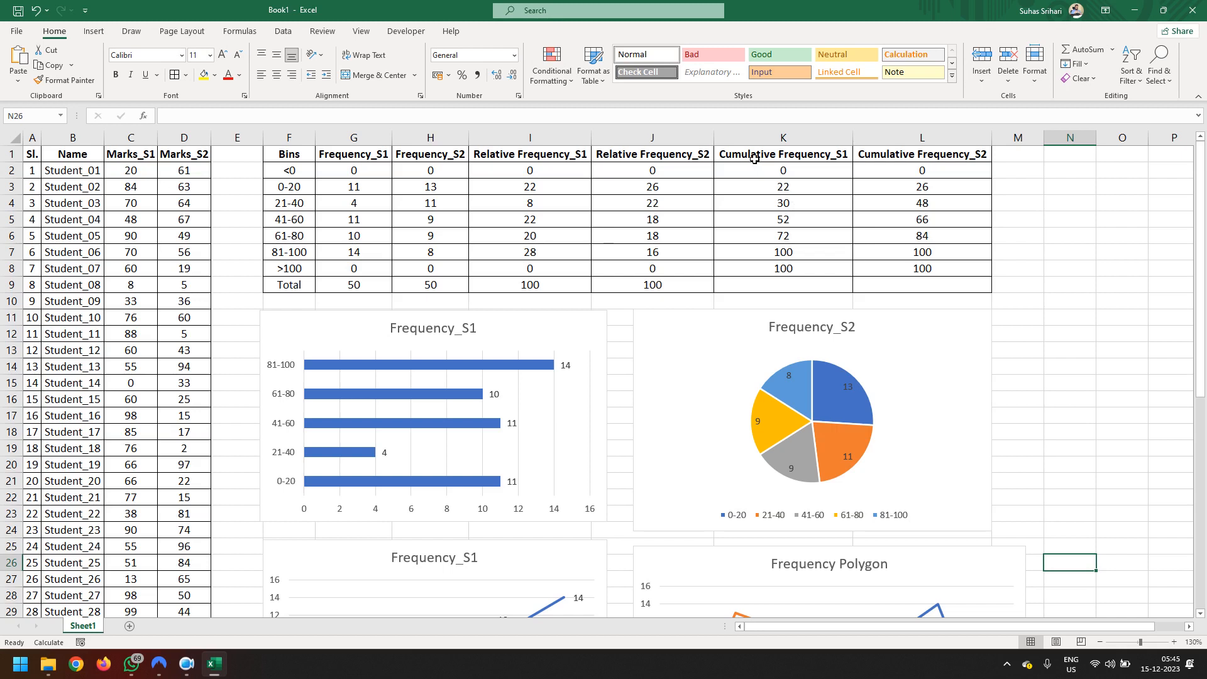
pyautogui.moveTo(754, 158); pyautogui.dragTo(936, 269)
pyautogui.moveTo(804, 375)
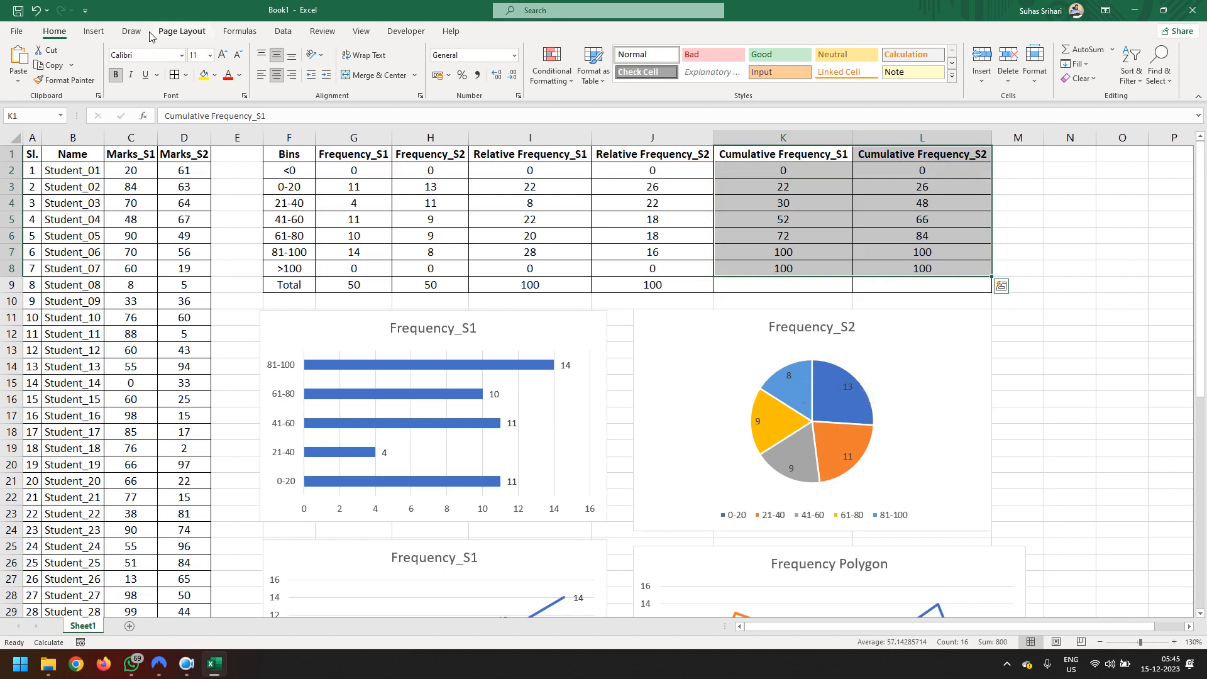
pyautogui.click(94, 31)
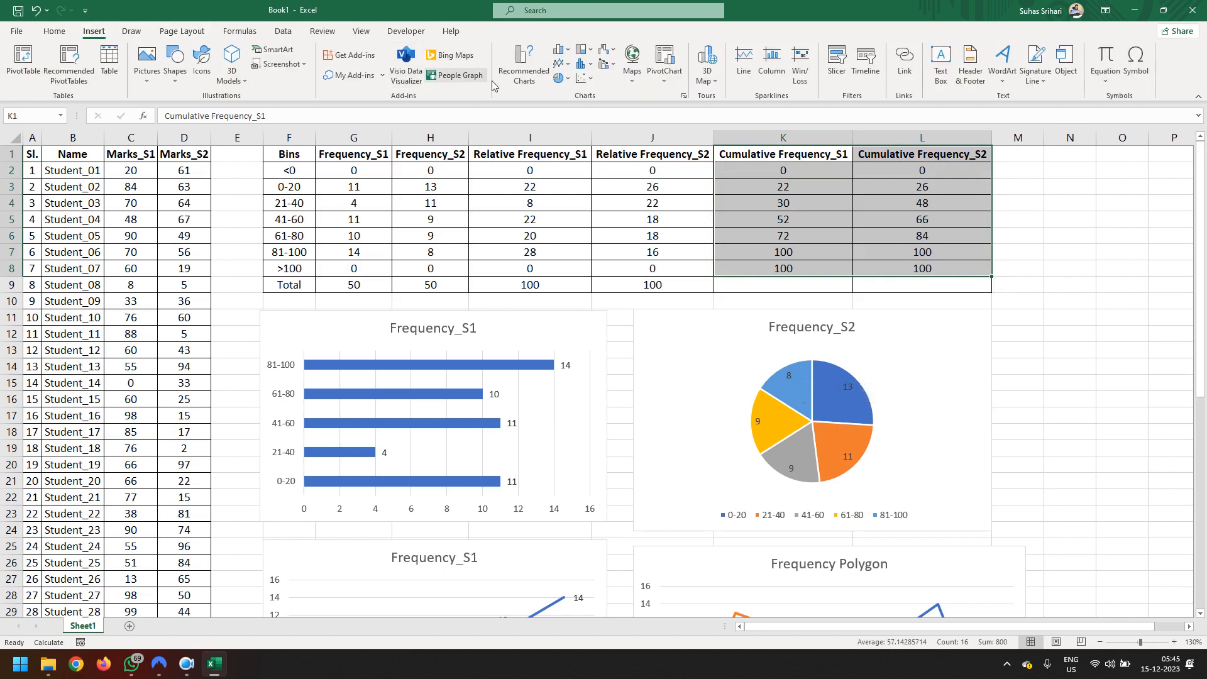
pyautogui.click(584, 77)
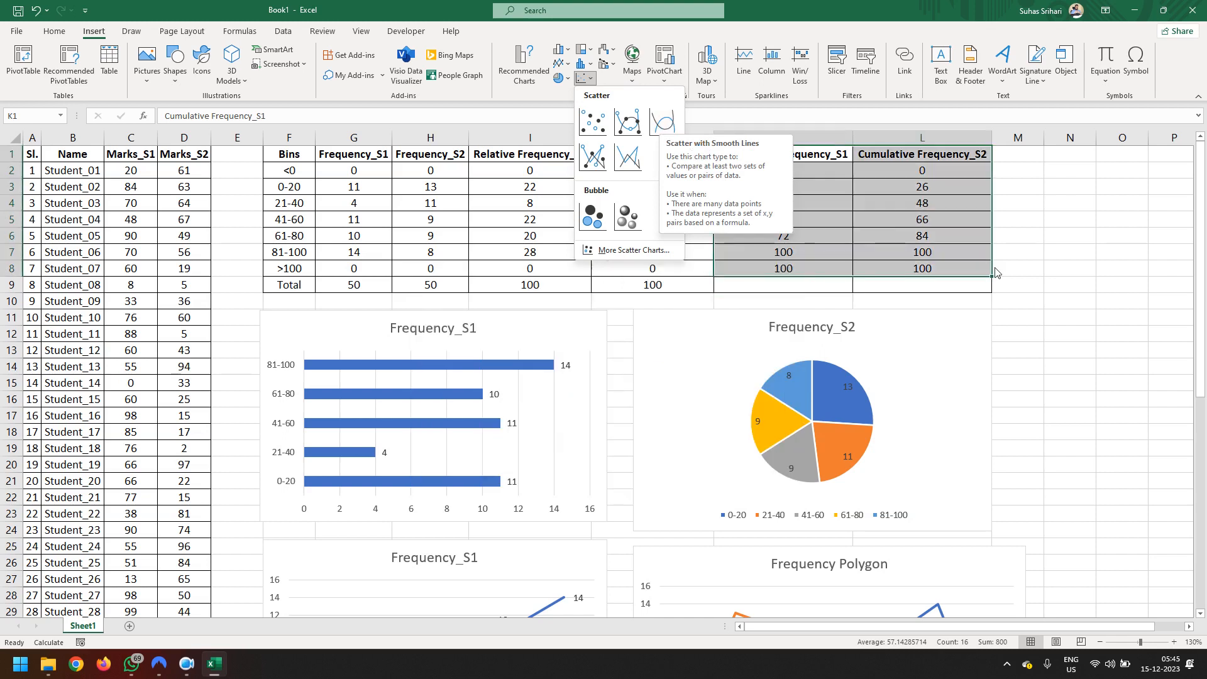
pyautogui.click(1047, 299)
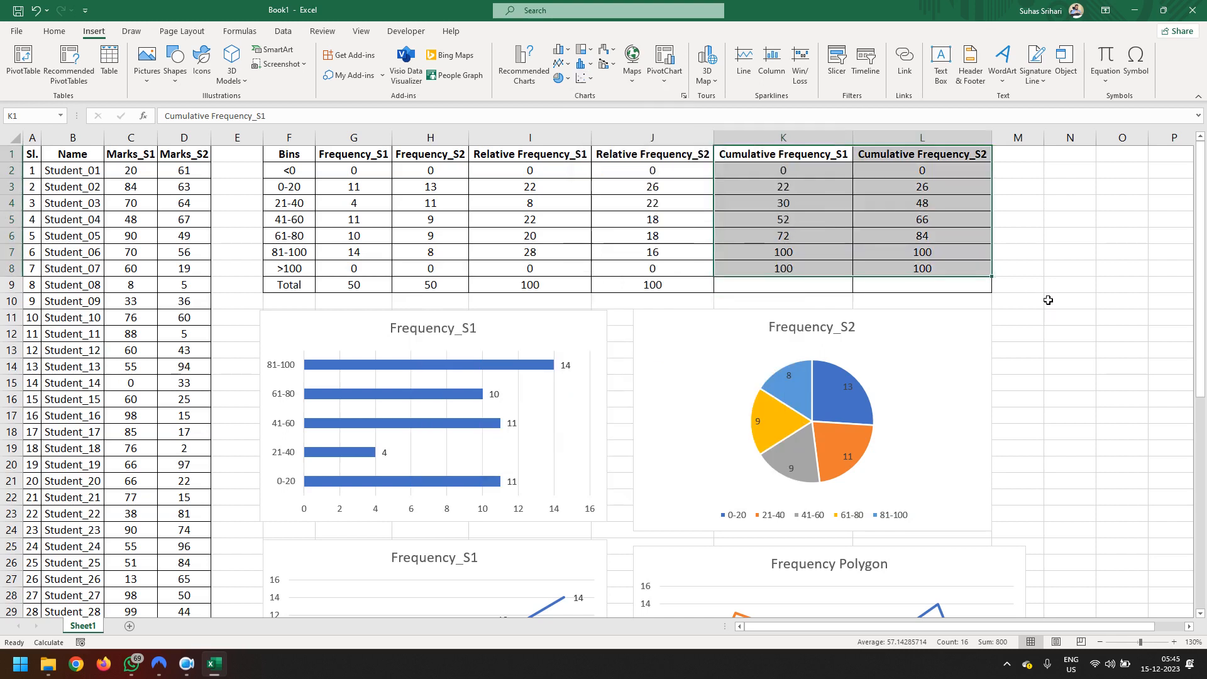
# Insert a Scatter with Smooth Lines chart from the Bins and both Cumulative Frequency columns, covering <0 to >100
pyautogui.click(447, 285)
pyautogui.click(303, 161)
pyautogui.moveTo(302, 162); pyautogui.dragTo(307, 272)
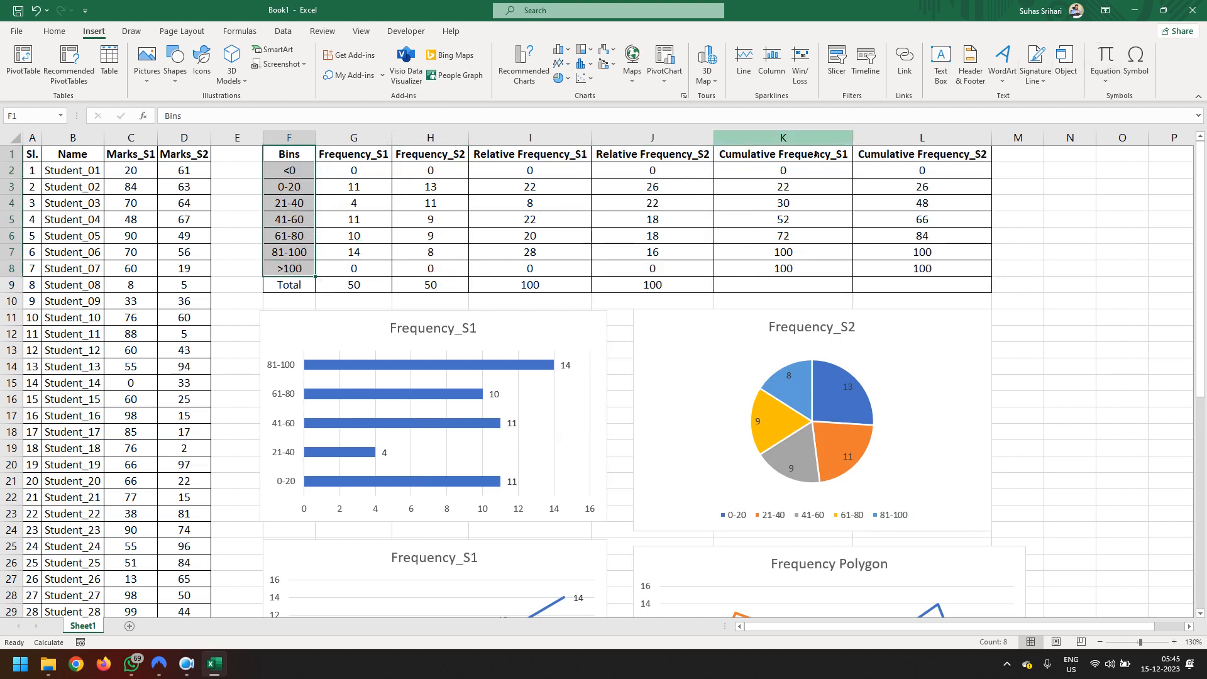
pyautogui.moveTo(814, 162); pyautogui.dragTo(925, 270)
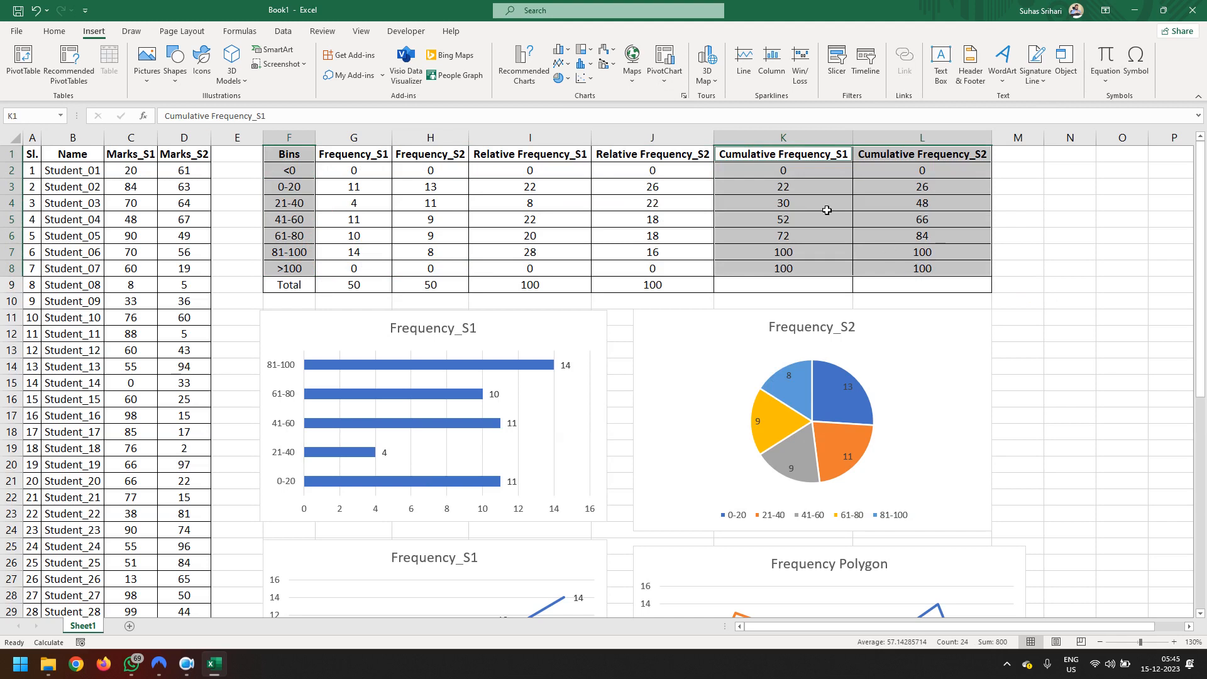
pyautogui.click(593, 80)
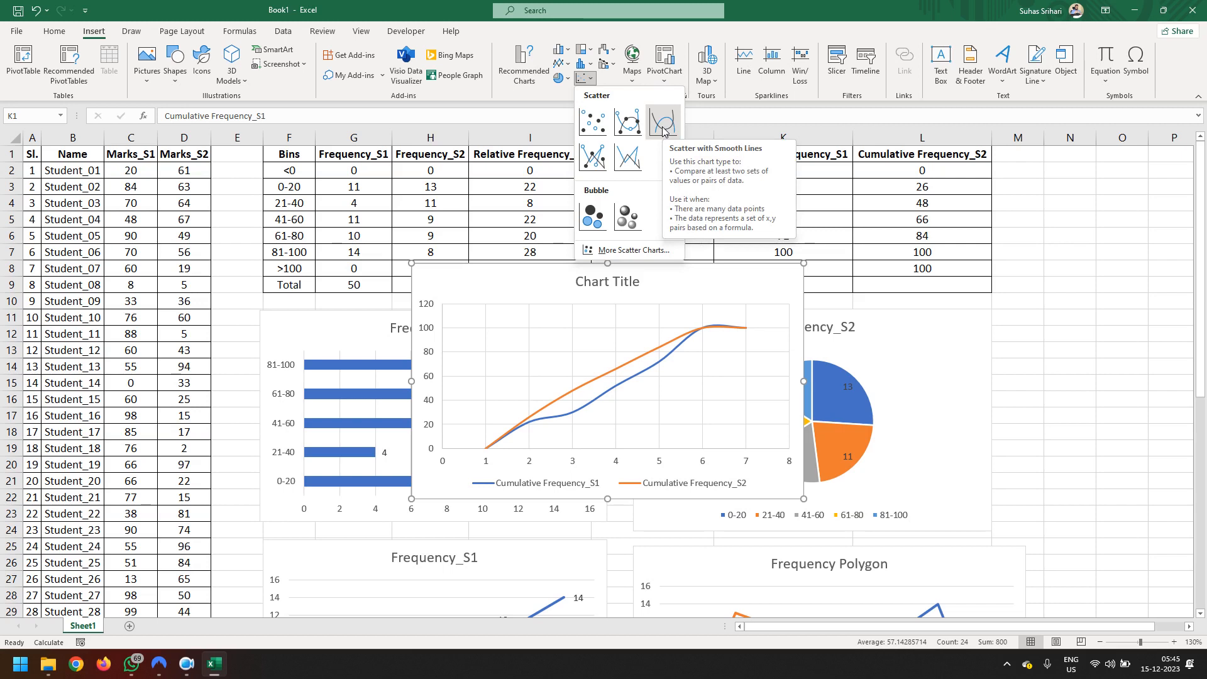
pyautogui.click(663, 130)
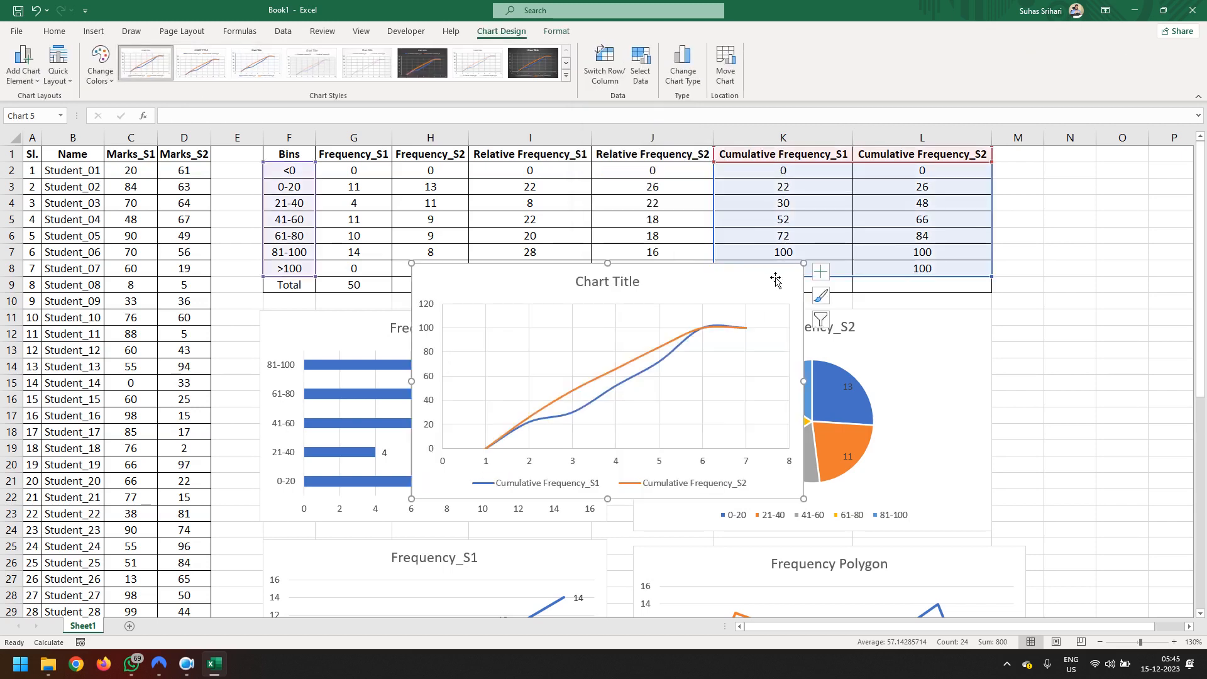
# Title the cumulative frequency scatter chart "Frequency Curve" and close its formatting pane
pyautogui.scroll(-2, 743, 259)
pyautogui.scroll(1, 743, 259)
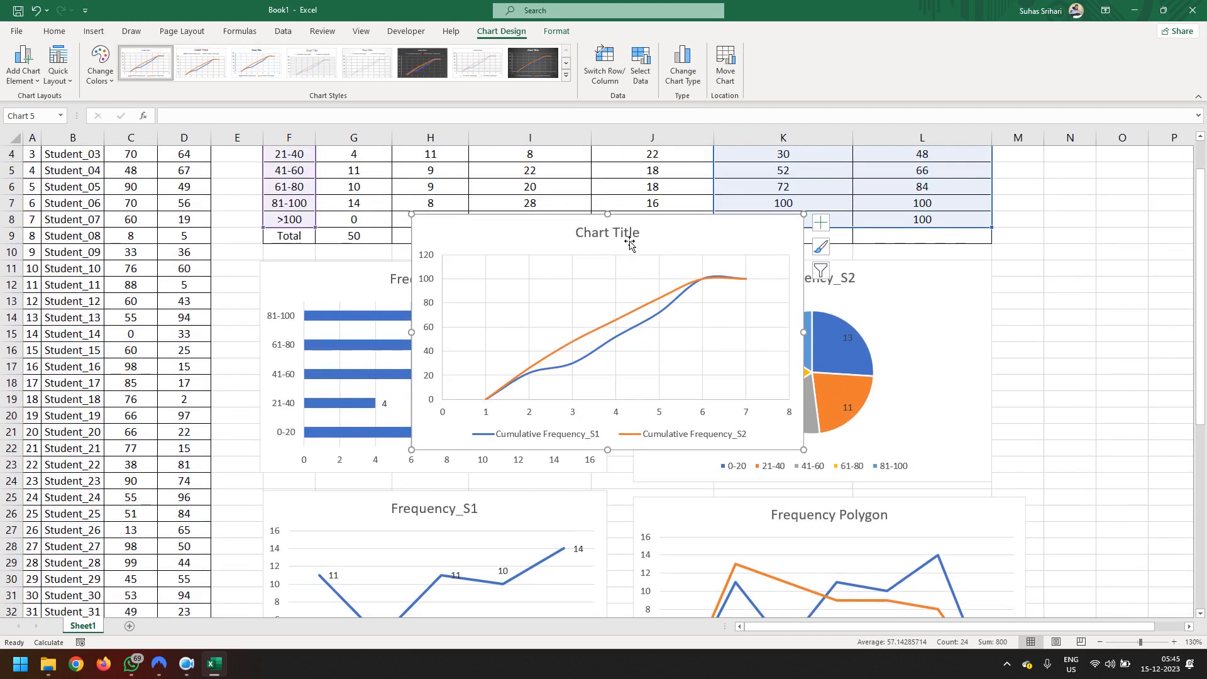
pyautogui.click(631, 237)
pyautogui.doubleClick(631, 237)
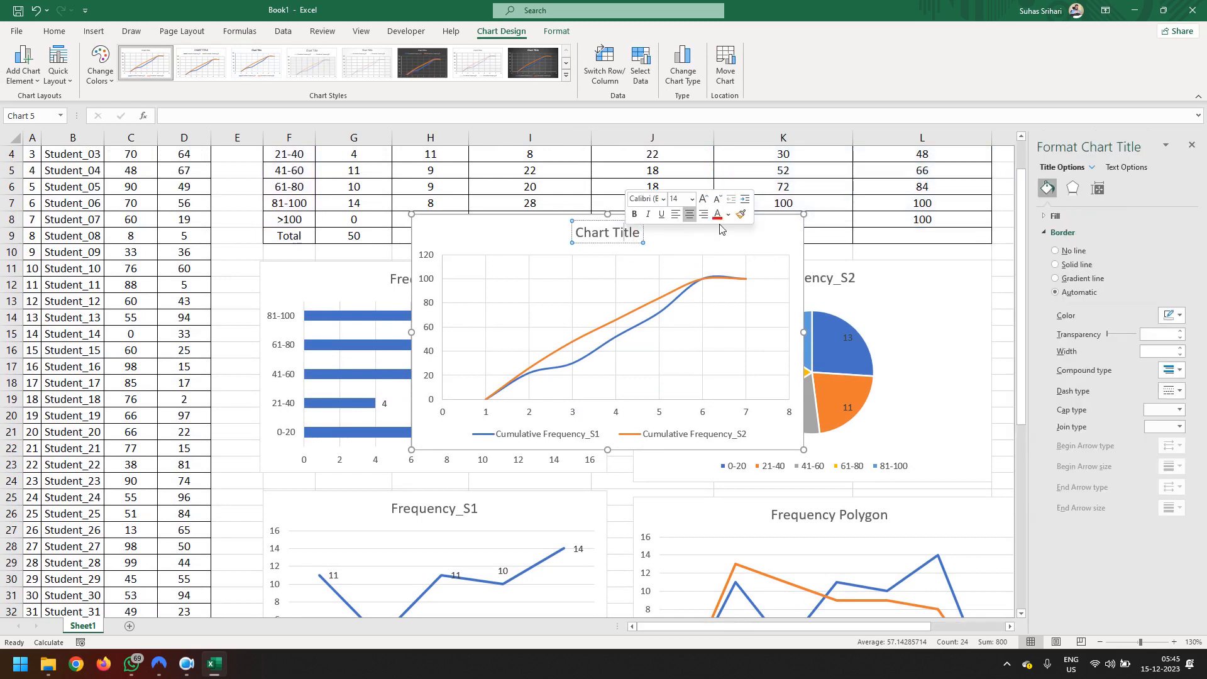
pyautogui.hotkey('ctrl', 'a')
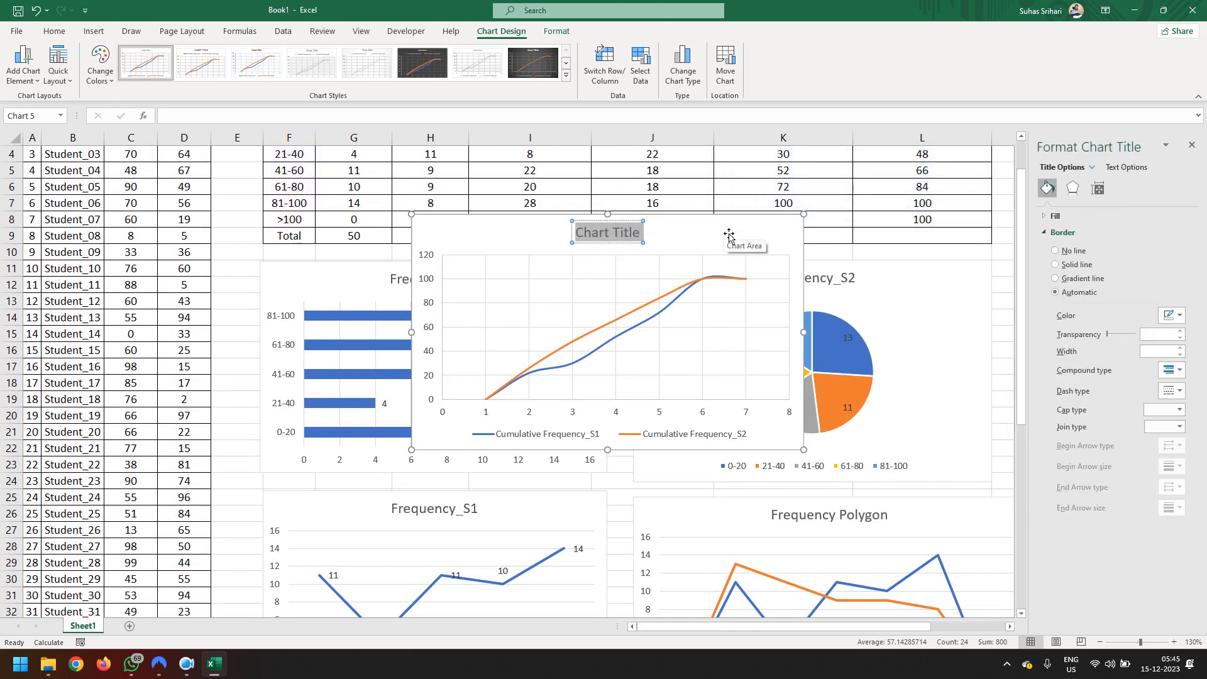
pyautogui.write('Fre')
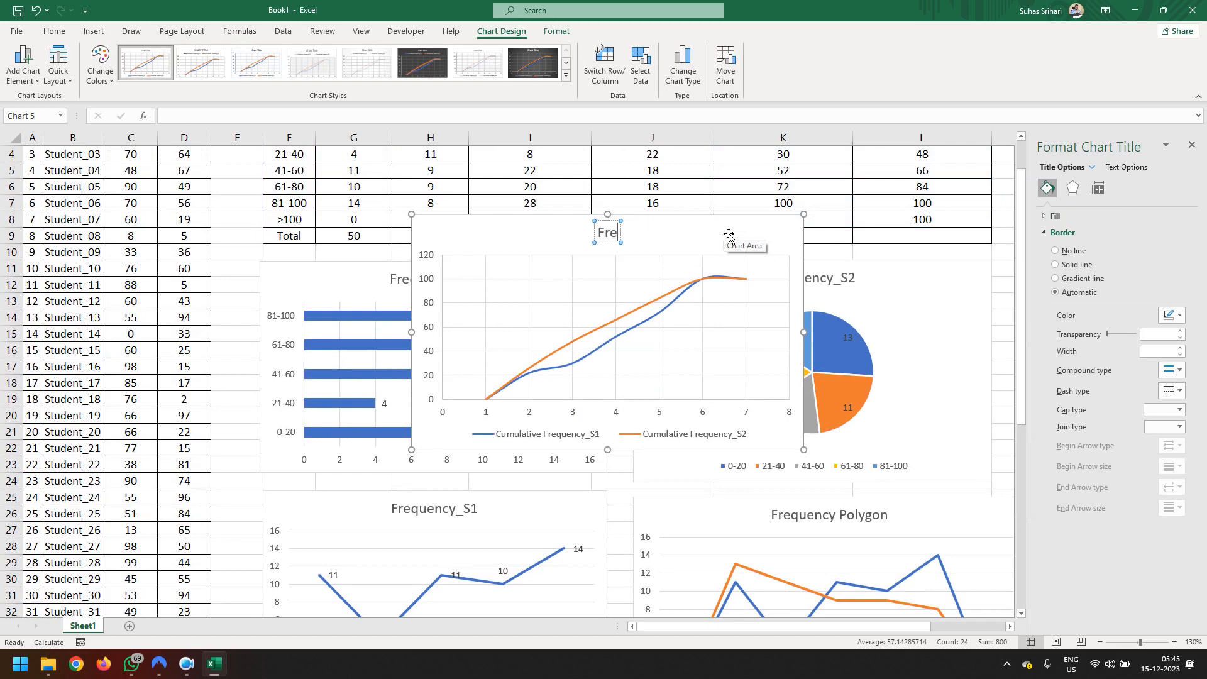
pyautogui.write('quency')
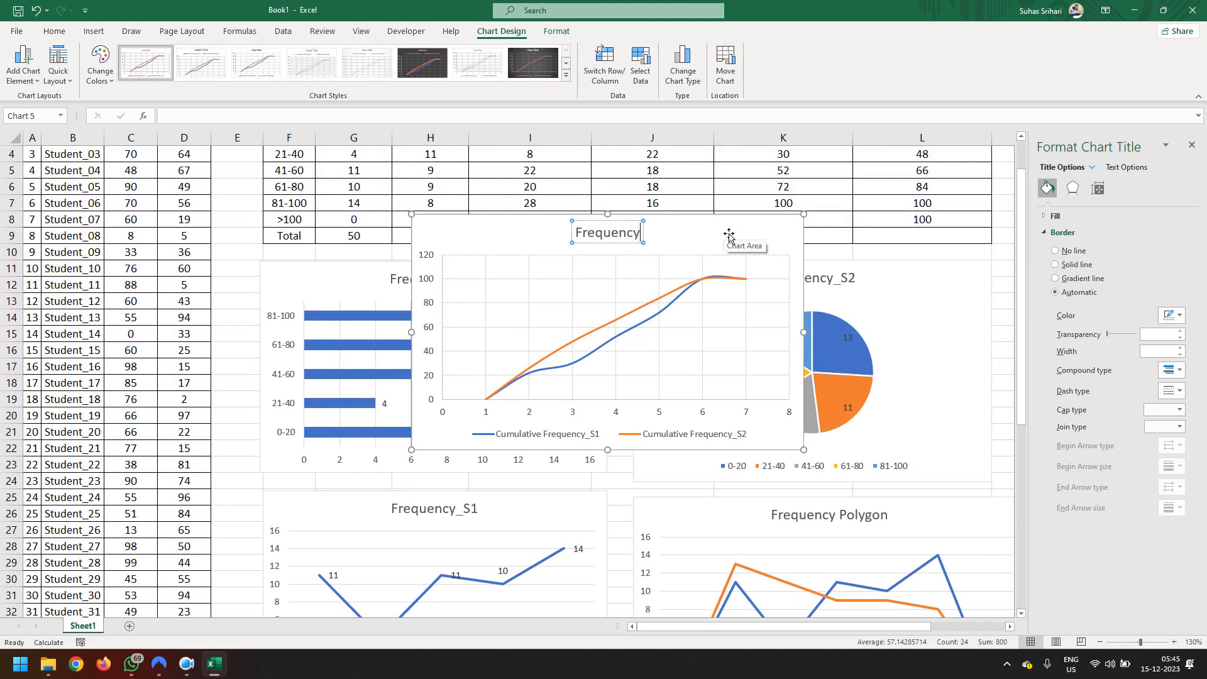
pyautogui.write(' Curv')
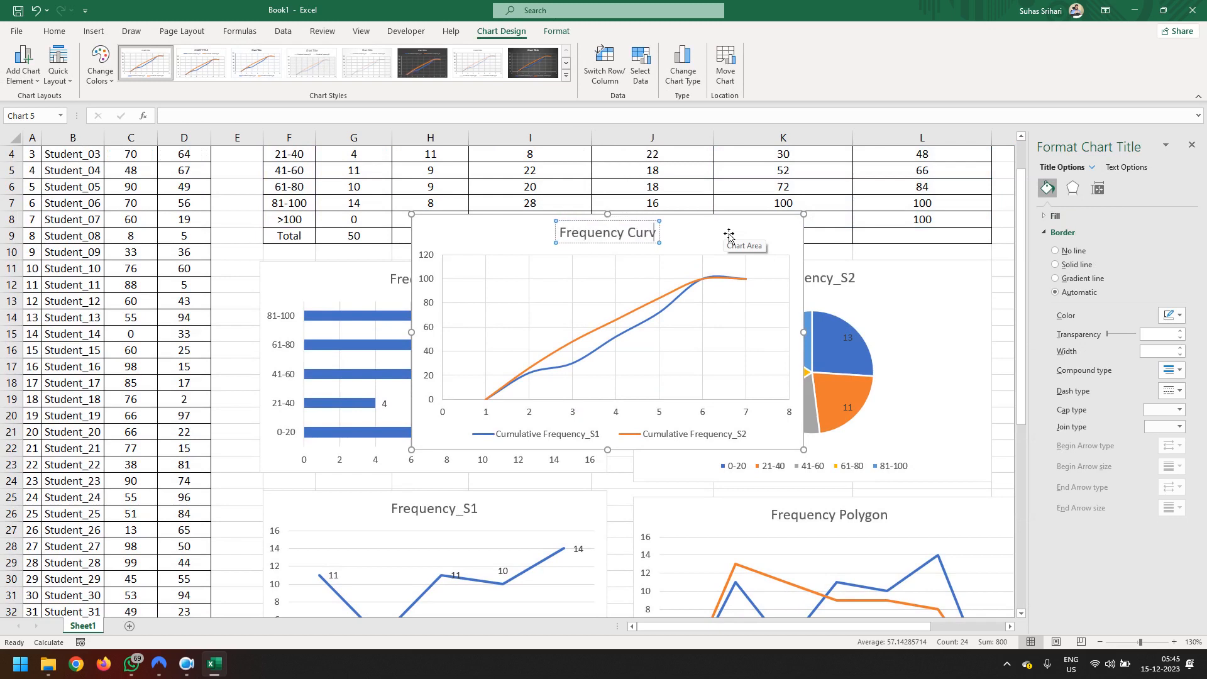
pyautogui.write('e')
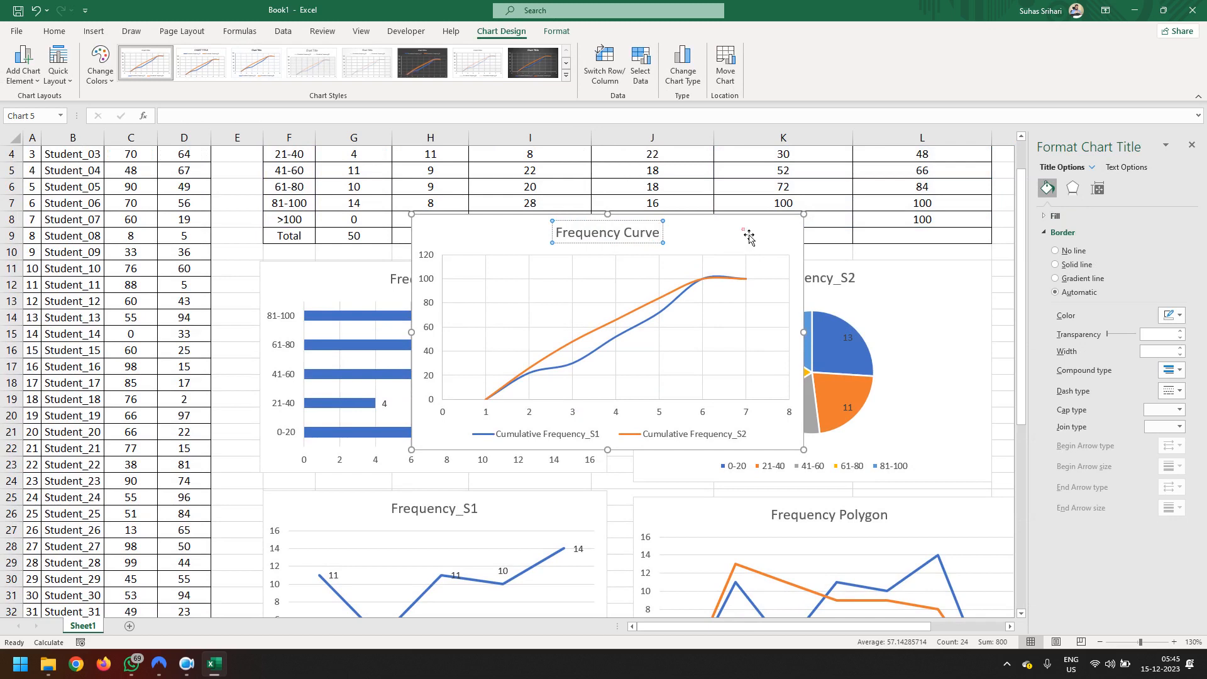
pyautogui.click(745, 236)
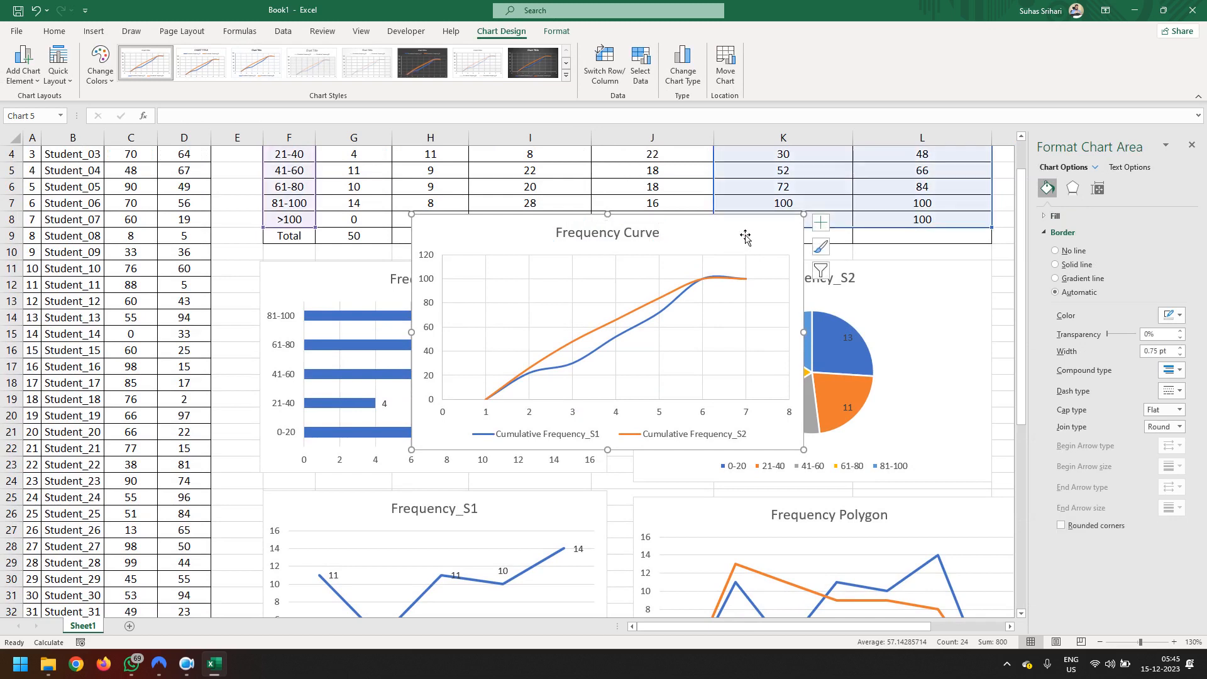
pyautogui.click(1191, 144)
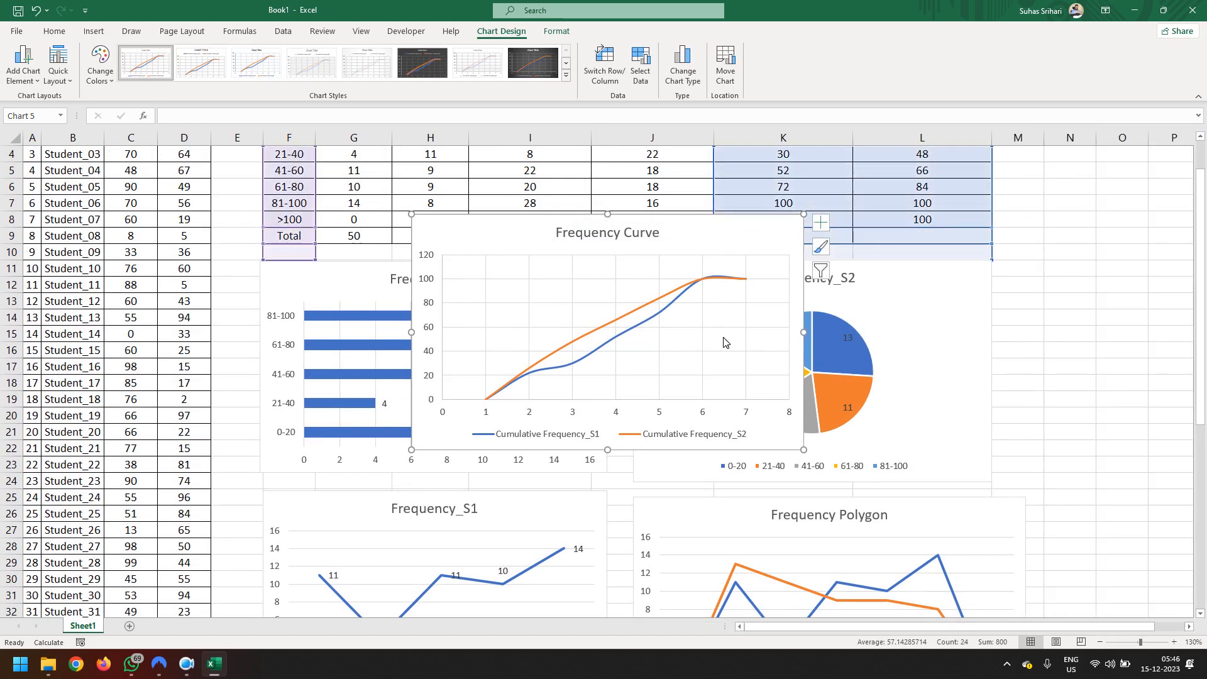
pyautogui.moveTo(725, 342); pyautogui.dragTo(723, 472)
pyautogui.click(1093, 354)
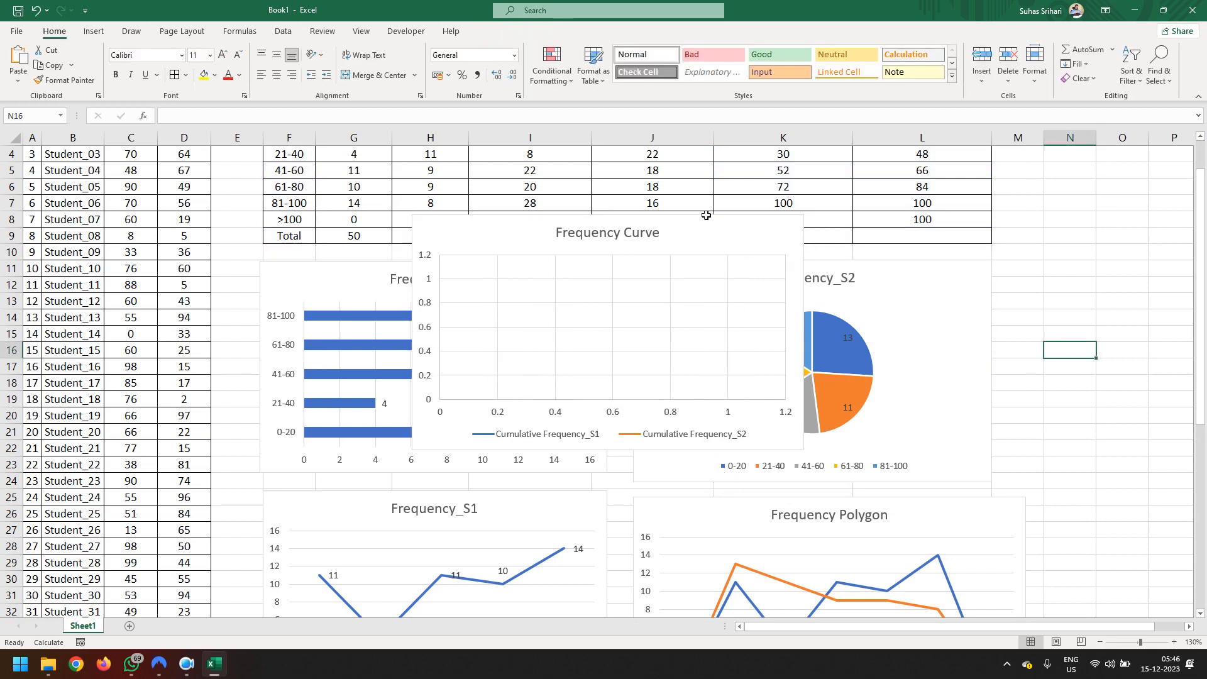
pyautogui.moveTo(713, 237); pyautogui.dragTo(826, 495)
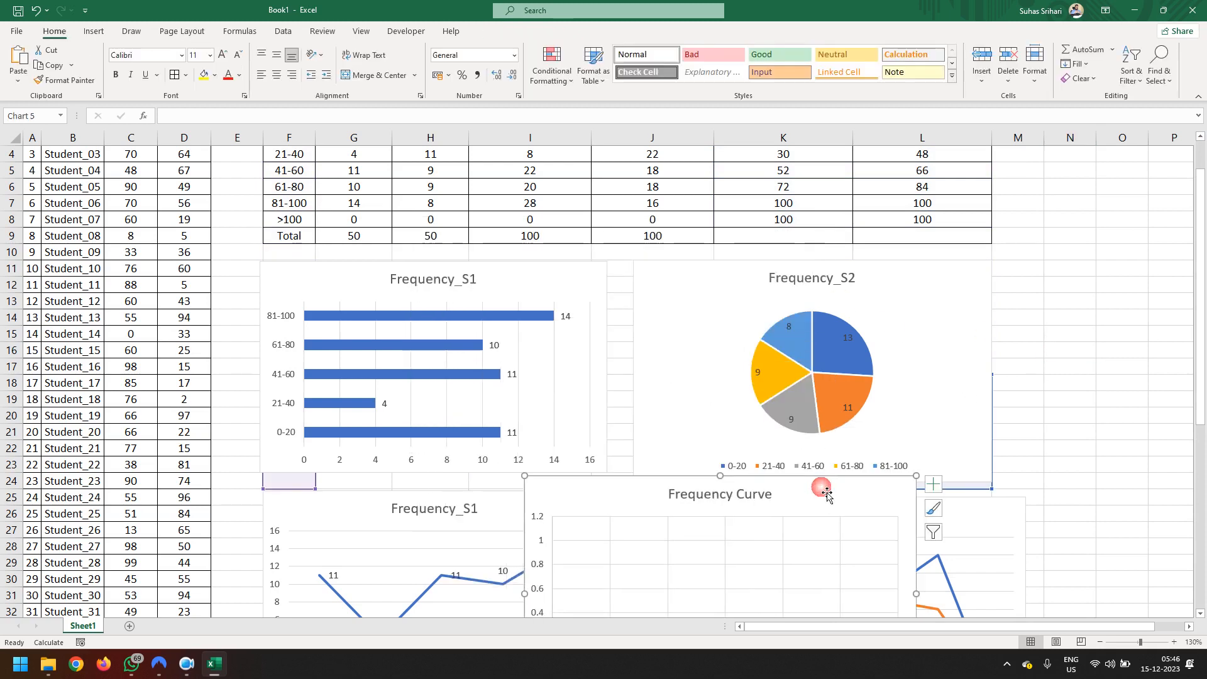
pyautogui.scroll(-6, 842, 413)
pyautogui.moveTo(775, 238); pyautogui.dragTo(548, 467)
pyautogui.hotkey('ctrl', 'z')
pyautogui.hotkey('ctrl', 'z')
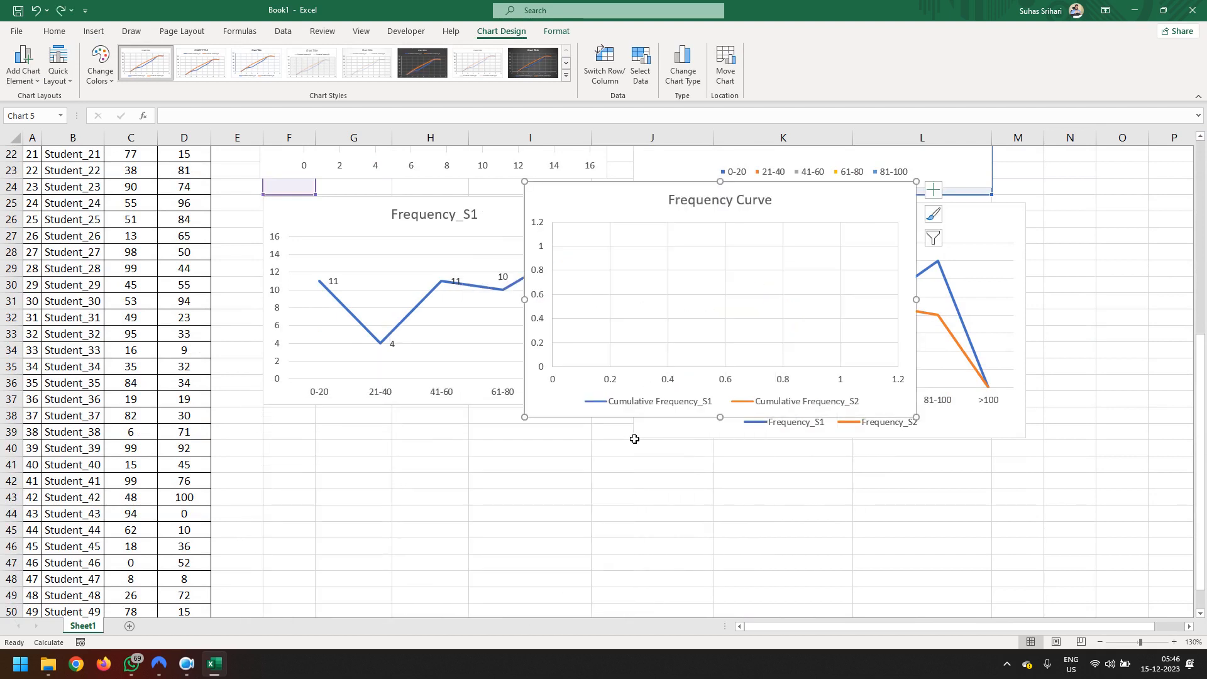
# Move the Frequency Curve chart directly below the Frequency_S1 line chart and shrink it to the same width
pyautogui.scroll(5, 635, 443)
pyautogui.scroll(2, 638, 383)
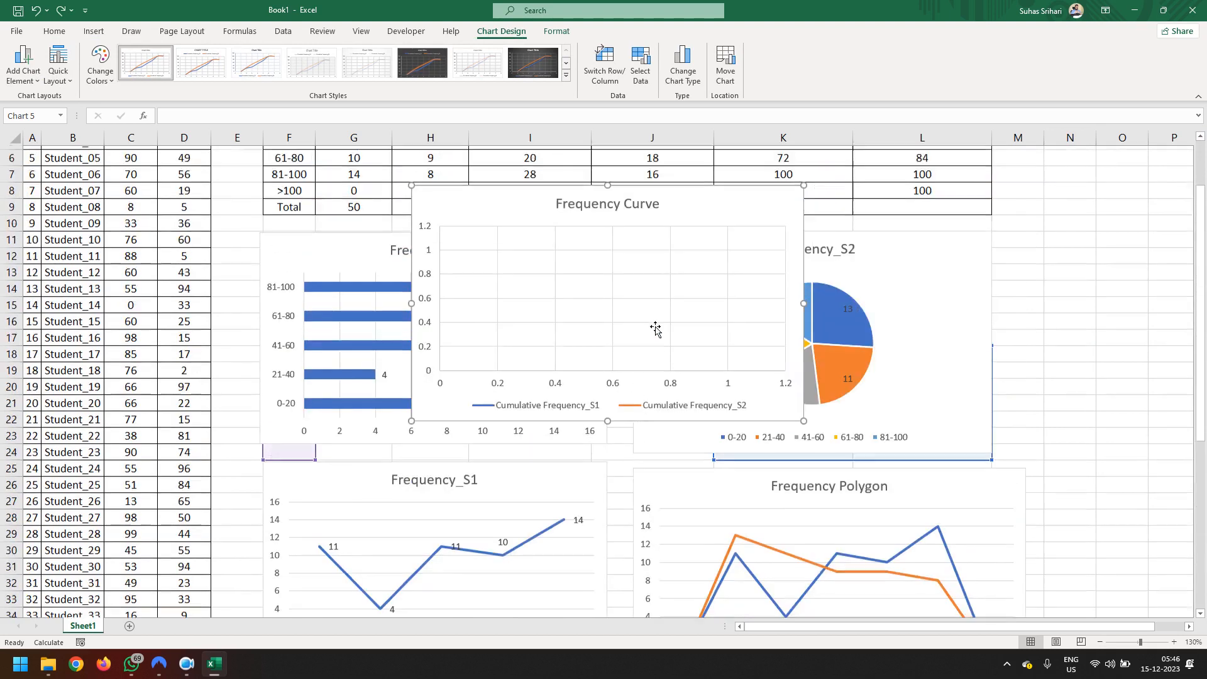
pyautogui.moveTo(759, 289); pyautogui.dragTo(698, 565)
pyautogui.scroll(-7, 684, 515)
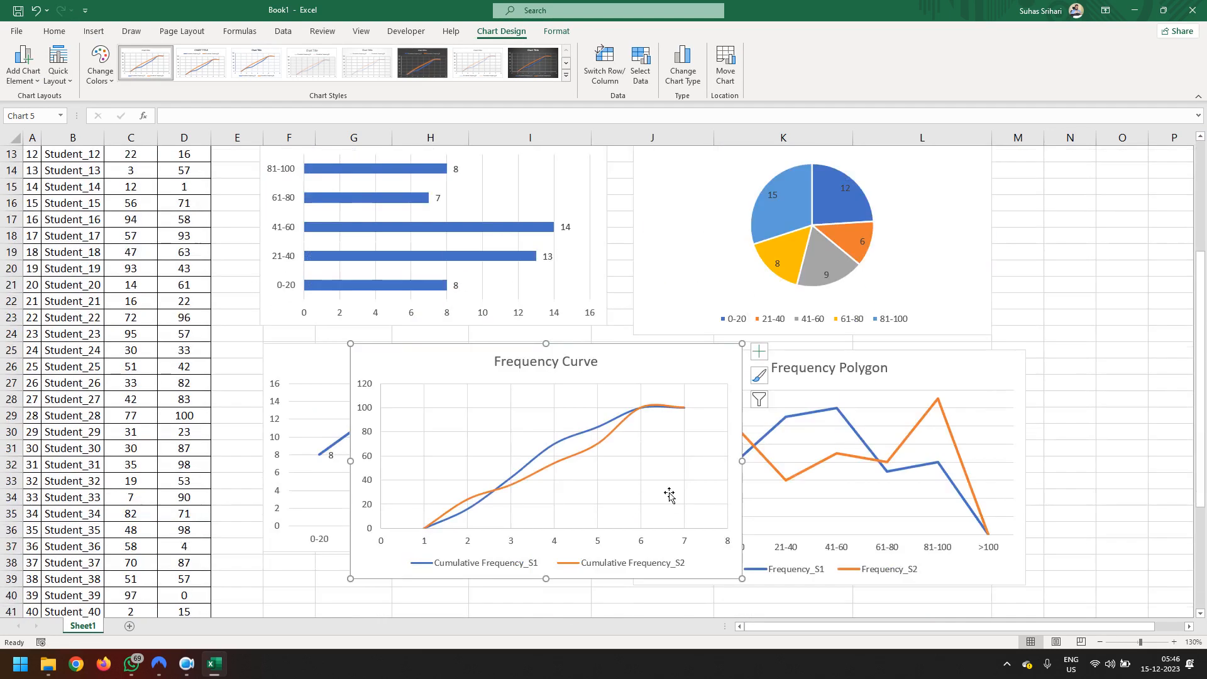
pyautogui.moveTo(645, 228); pyautogui.dragTo(560, 447)
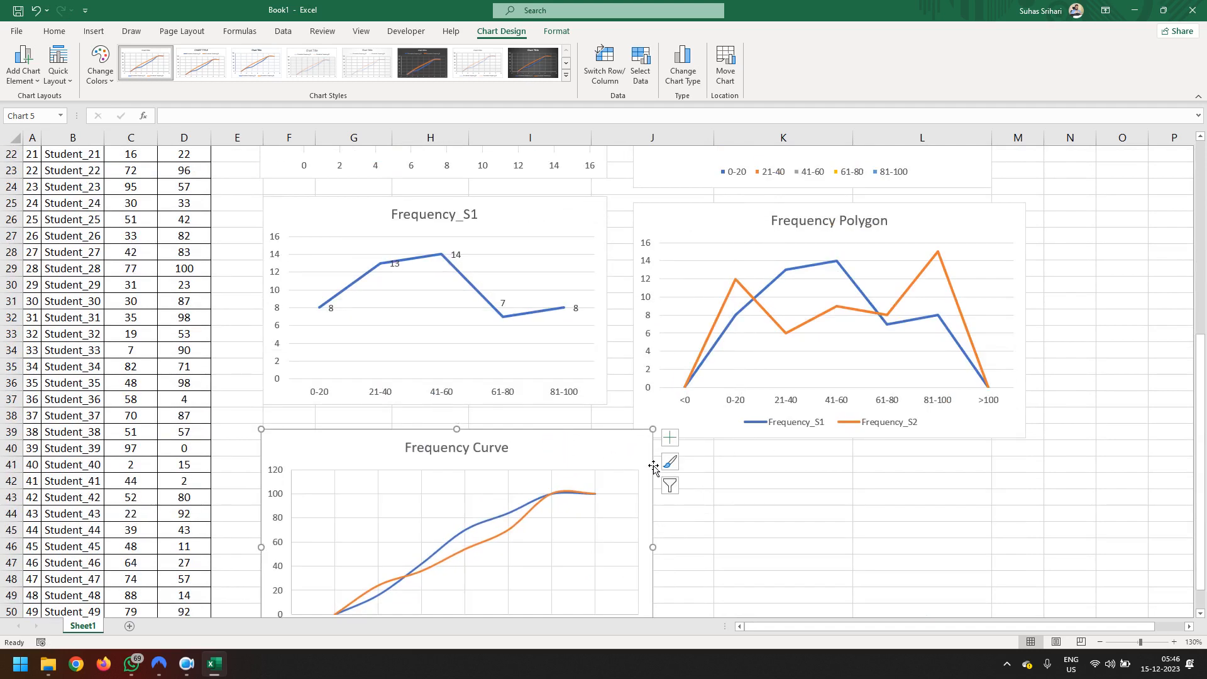
pyautogui.scroll(-4, 671, 445)
pyautogui.moveTo(657, 473); pyautogui.dragTo(617, 433)
pyautogui.click(743, 453)
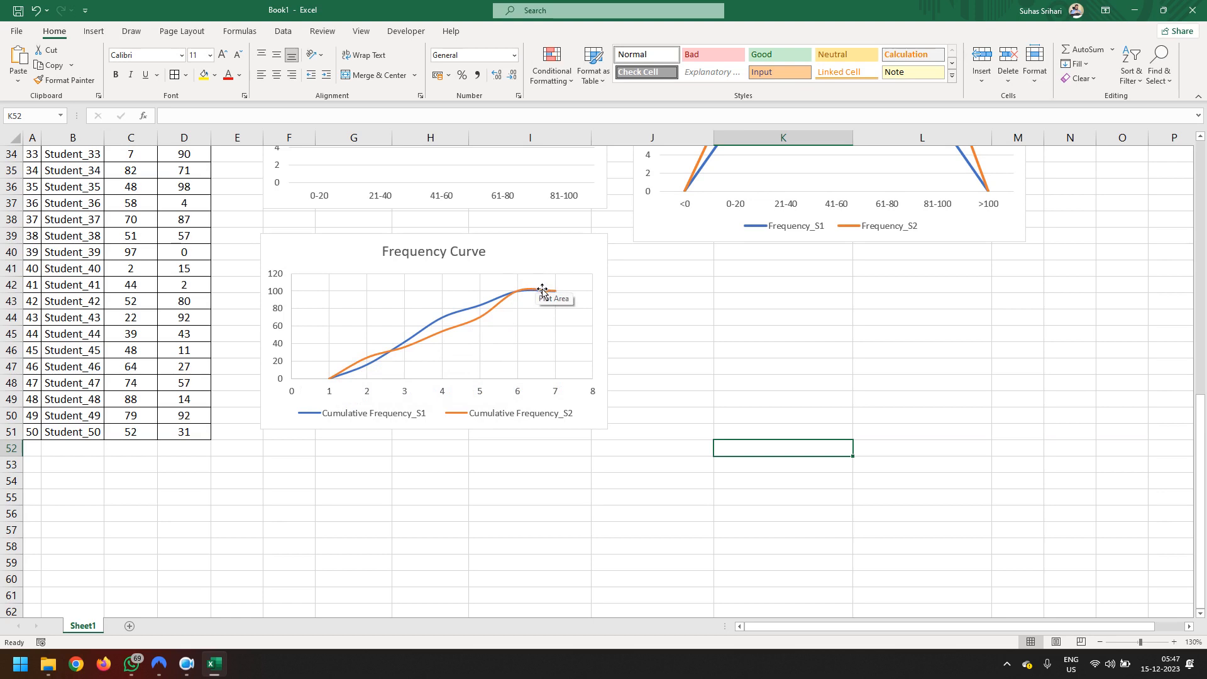
pyautogui.click(747, 404)
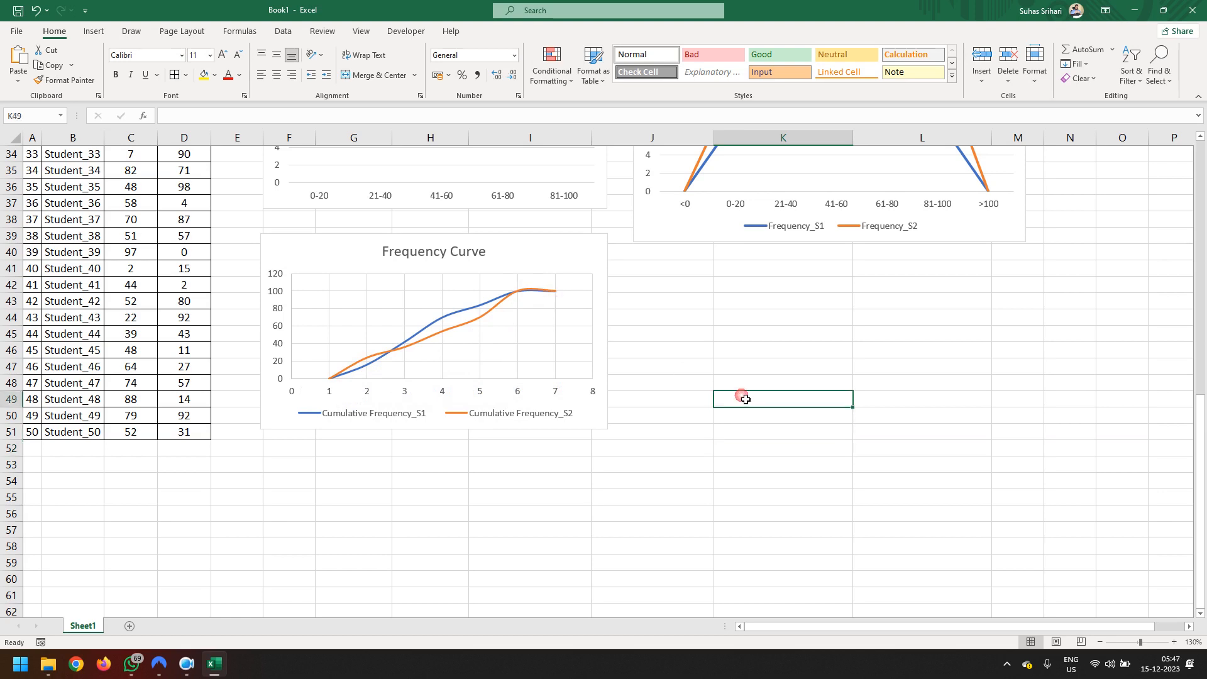
# Insert a Box and Whisker chart from the 50 Marks_S1 values in C2:C51
pyautogui.scroll(11, 721, 345)
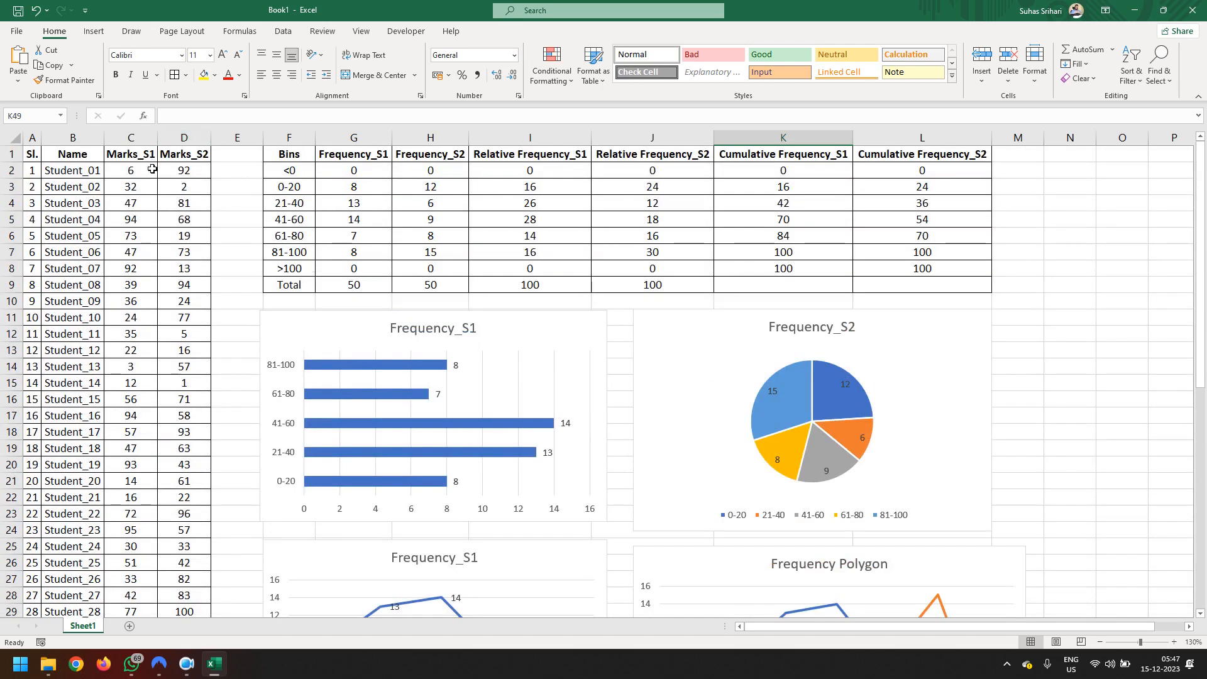
pyautogui.moveTo(145, 170); pyautogui.dragTo(130, 584)
pyautogui.scroll(8, 150, 192)
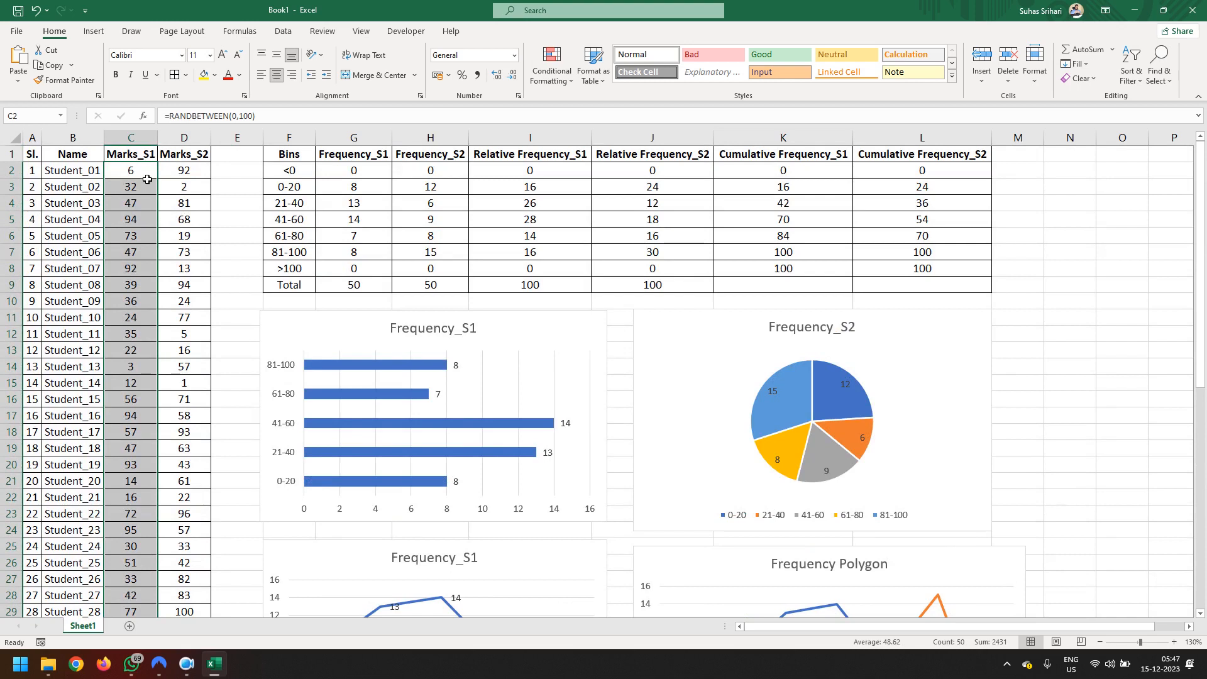
pyautogui.click(96, 31)
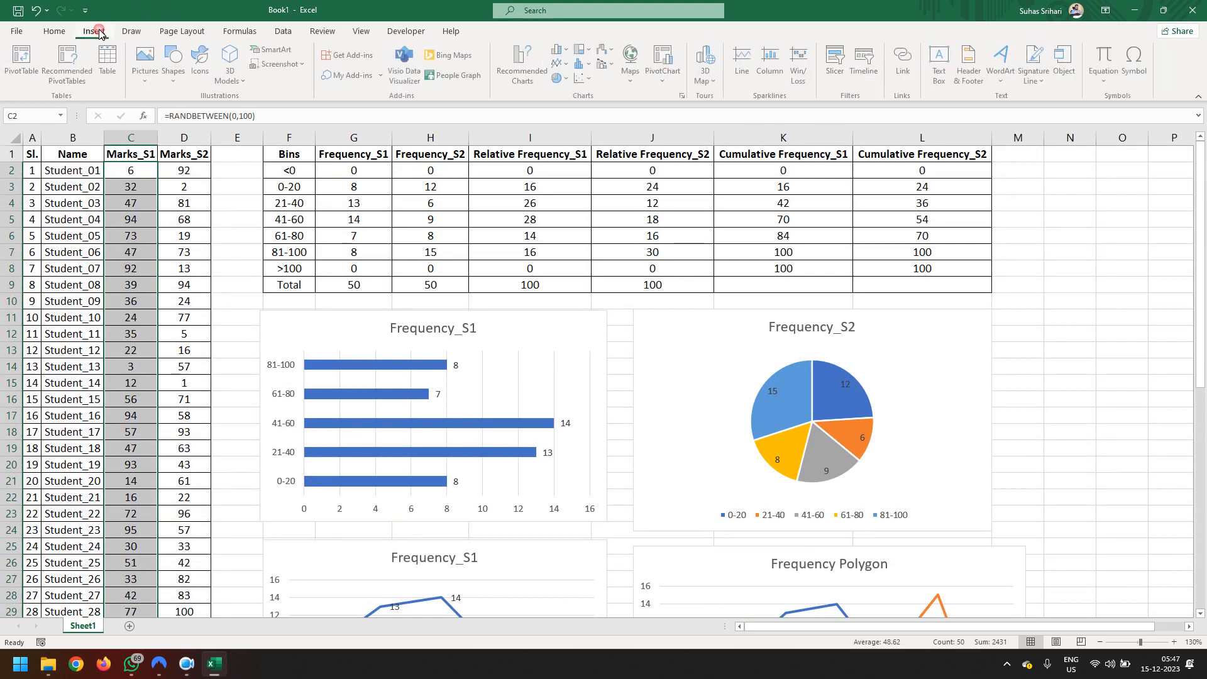
pyautogui.click(684, 97)
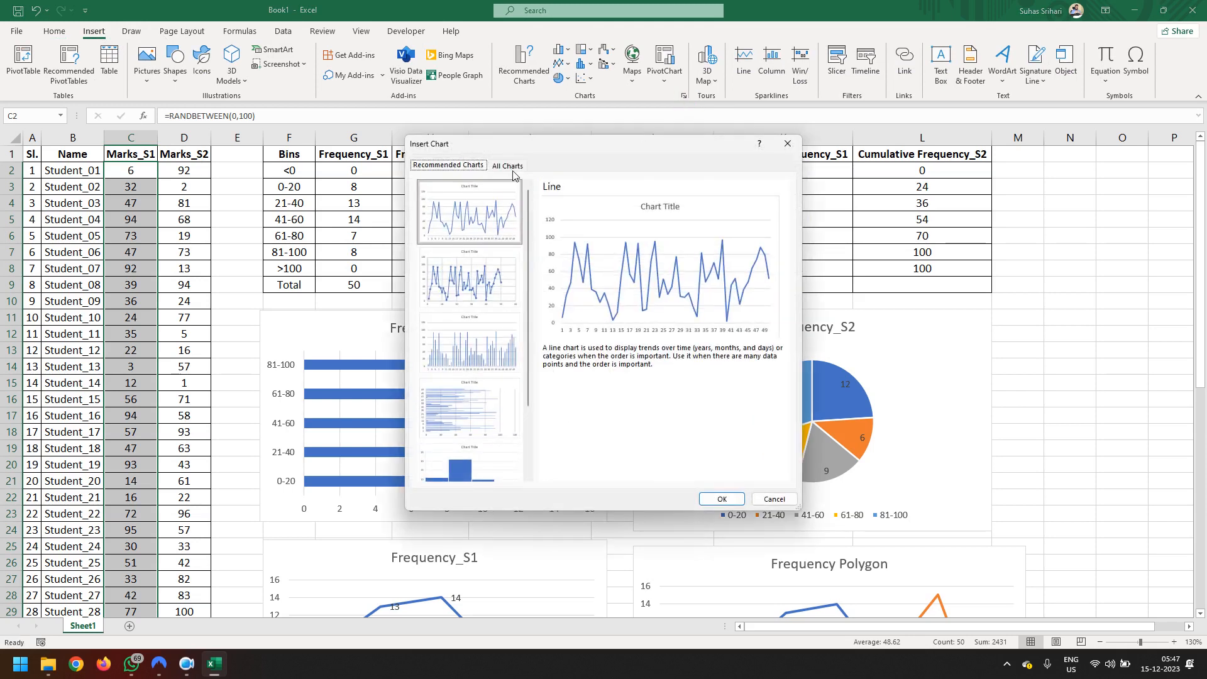
pyautogui.click(509, 167)
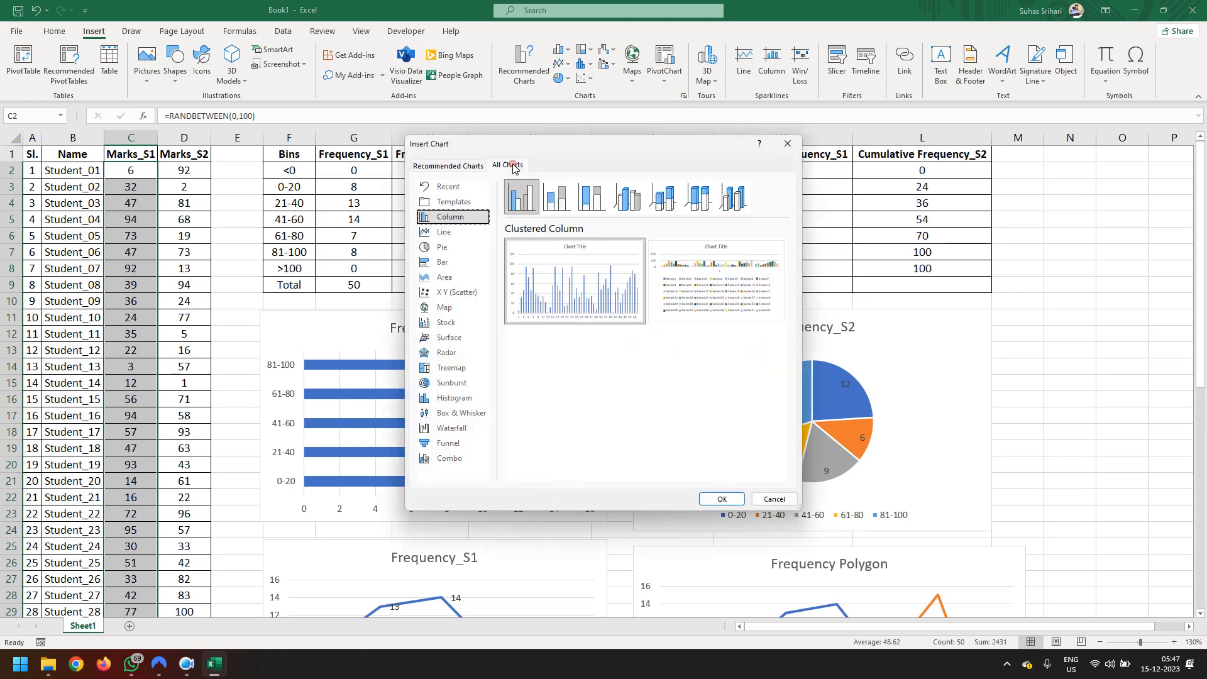
pyautogui.click(463, 416)
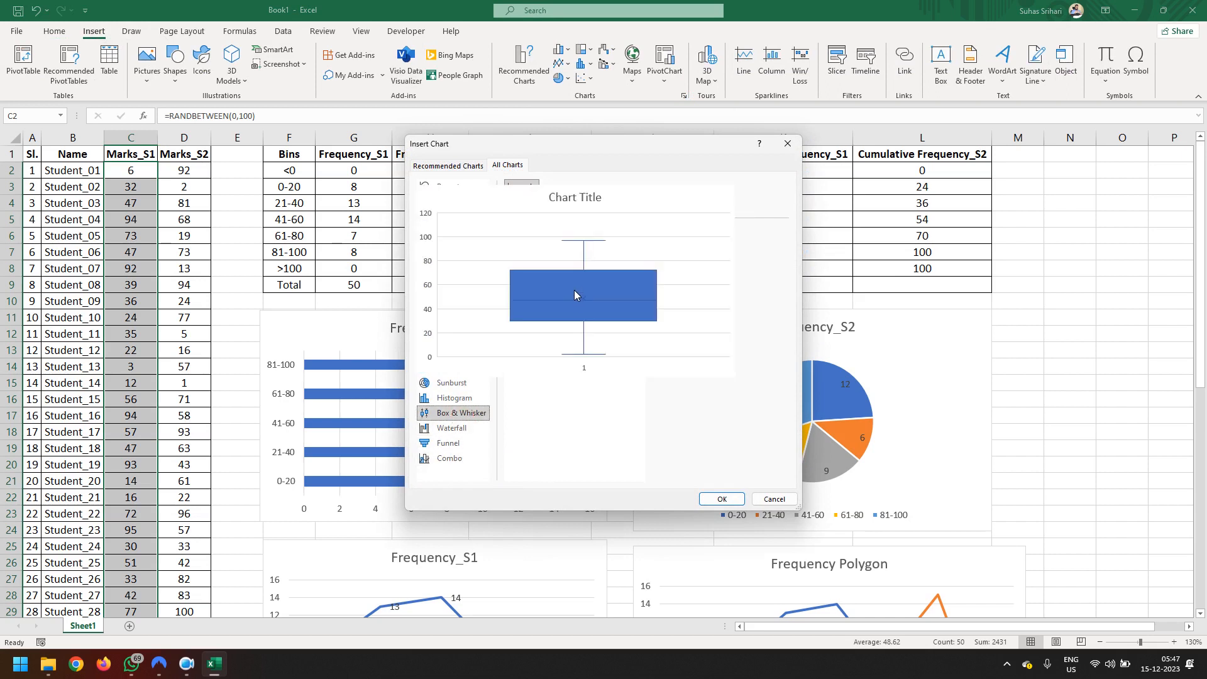
pyautogui.doubleClick(575, 294)
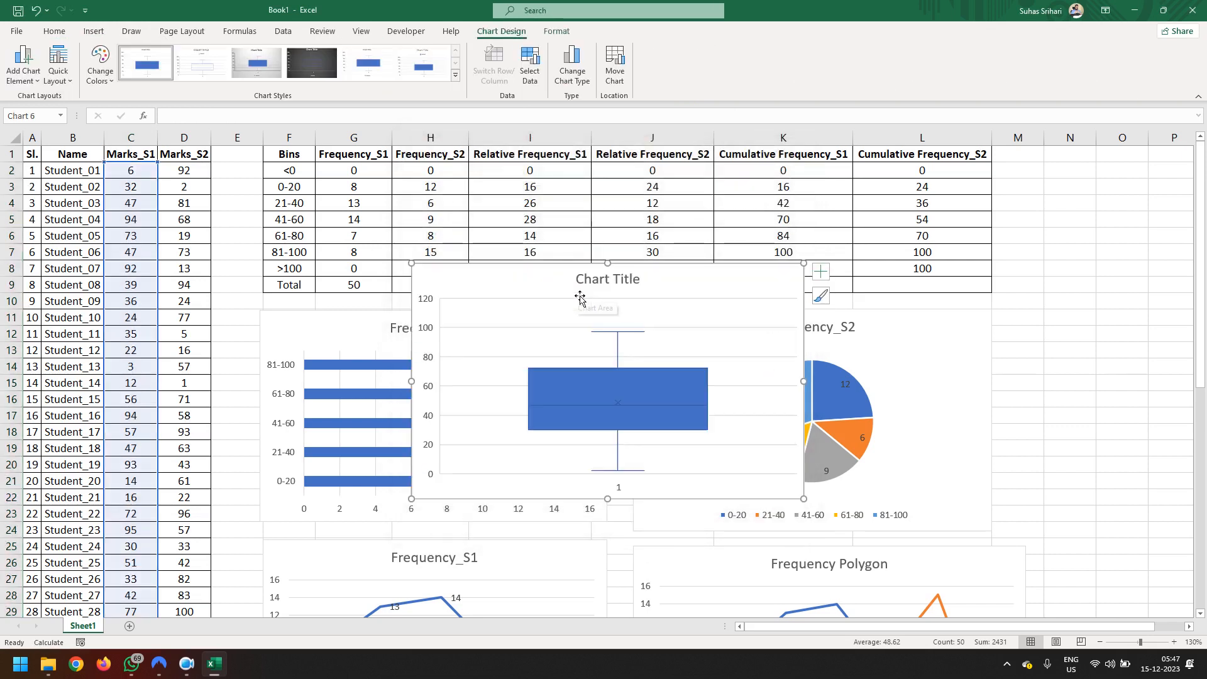
# Move the new box and whisker chart below the Frequency Polygon chart, beside the Frequency Curve chart
pyautogui.moveTo(692, 288); pyautogui.dragTo(691, 416)
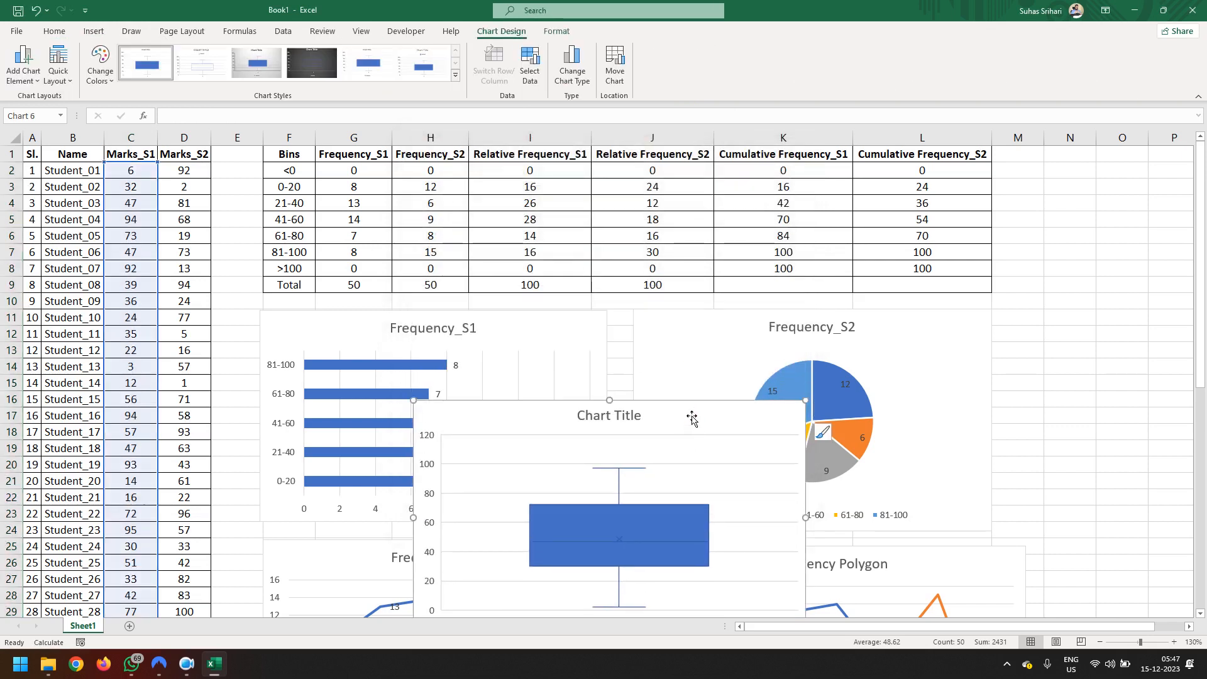
pyautogui.scroll(-5, 685, 333)
pyautogui.moveTo(702, 175); pyautogui.dragTo(722, 369)
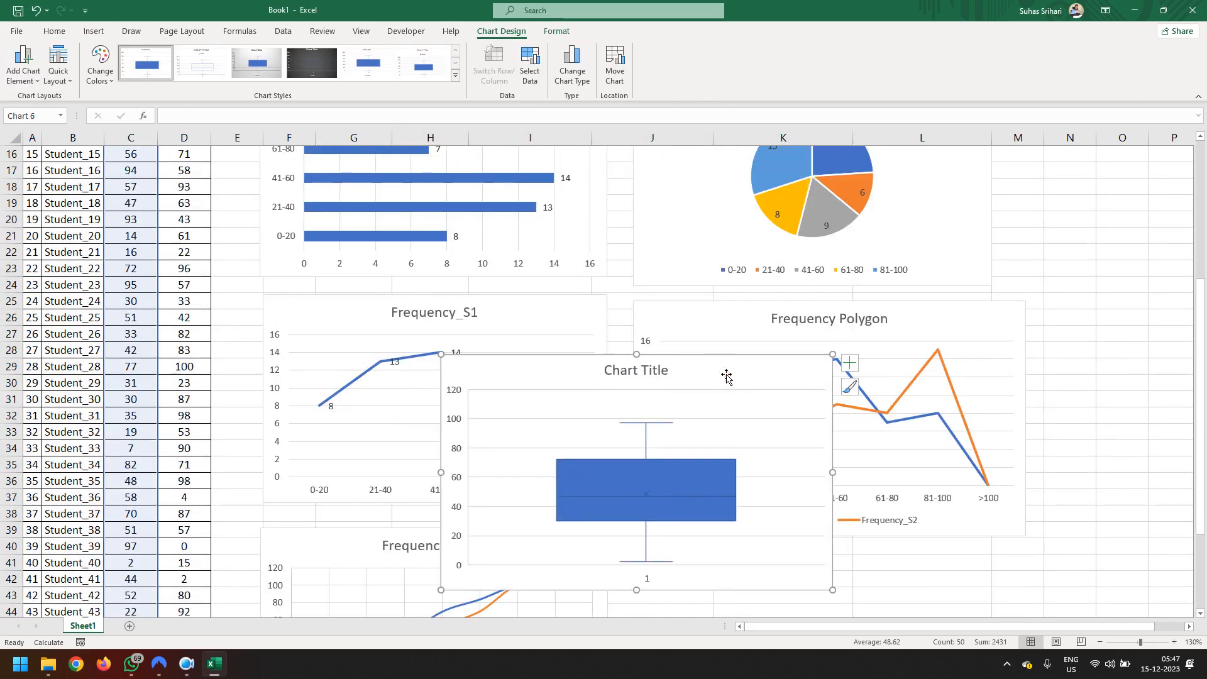
pyautogui.scroll(-5, 710, 233)
pyautogui.scroll(2, 760, 326)
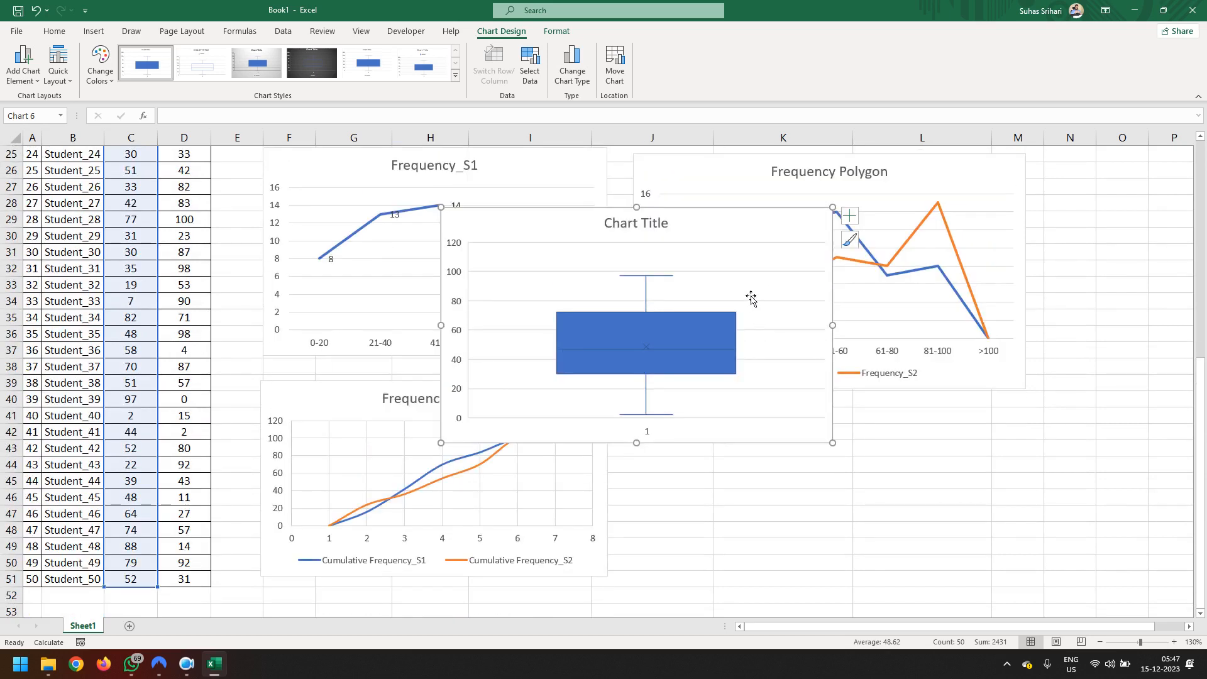
pyautogui.moveTo(738, 235); pyautogui.dragTo(929, 424)
pyautogui.scroll(-5, 879, 410)
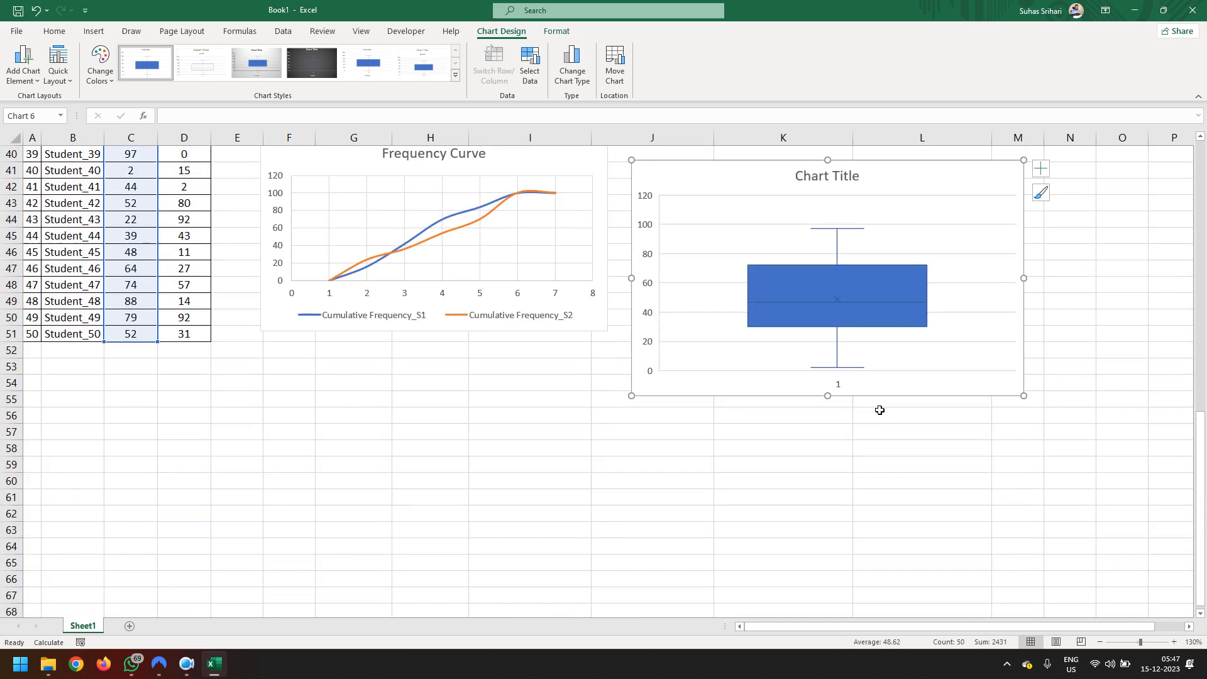
# Title the box and whisker chart "Box Plot"
pyautogui.click(835, 176)
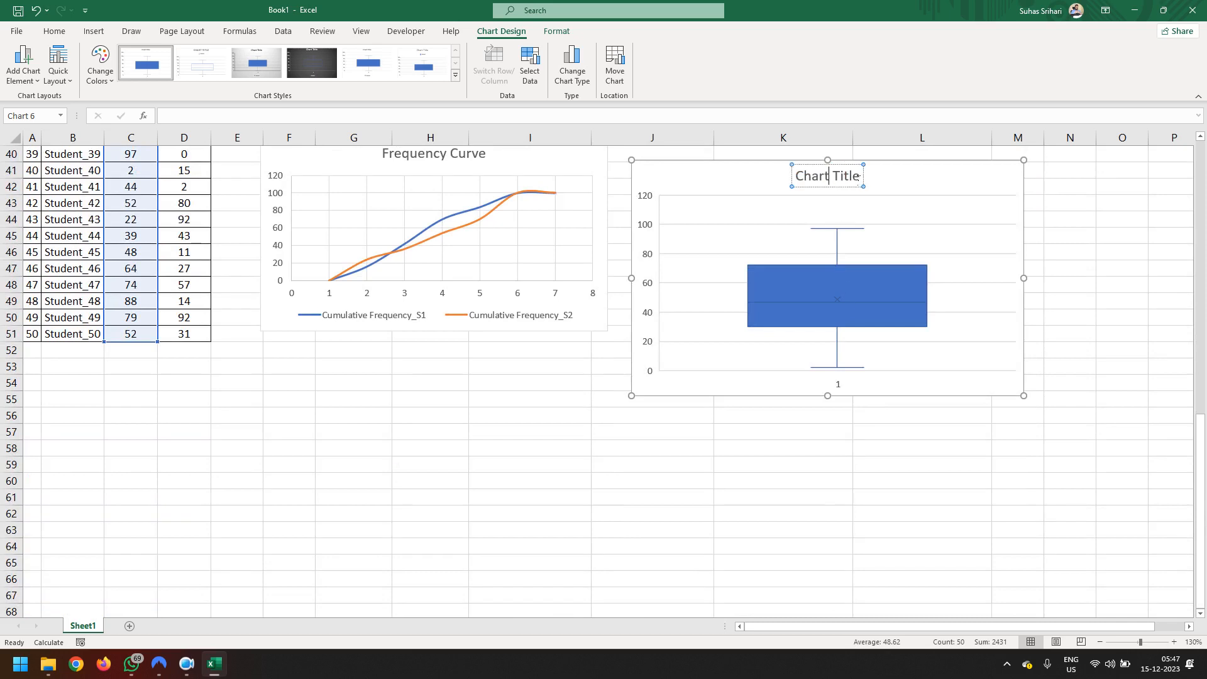
pyautogui.tripleClick(856, 176)
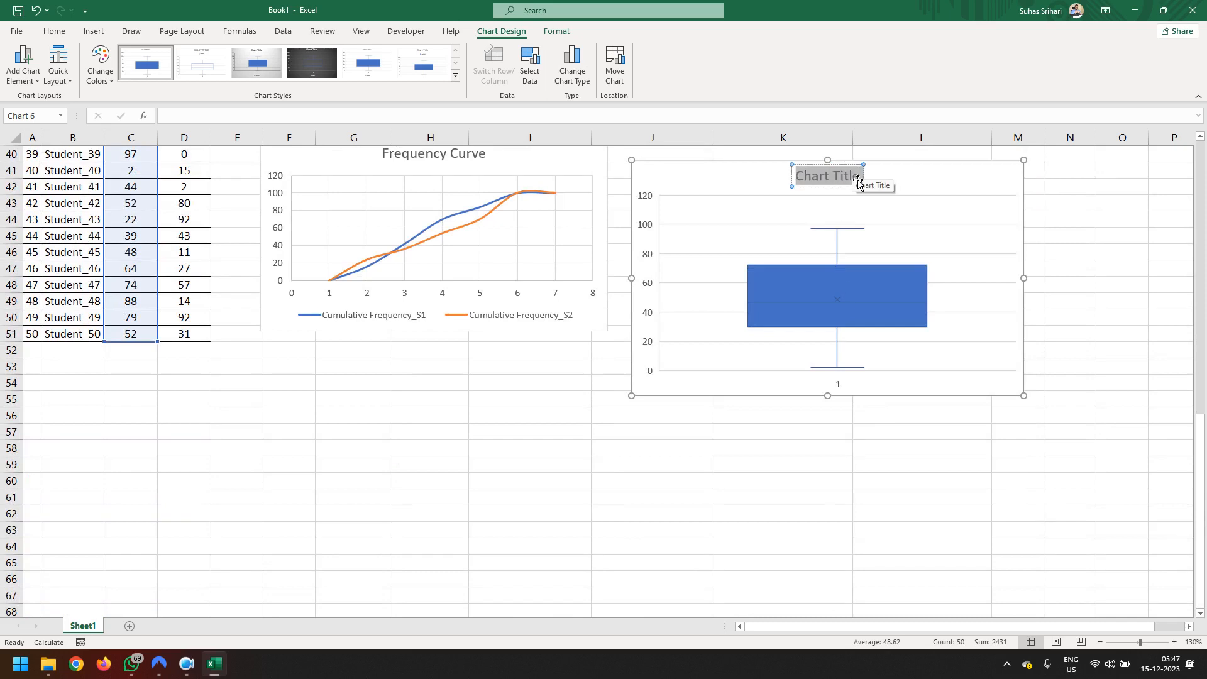
pyautogui.write('Box P')
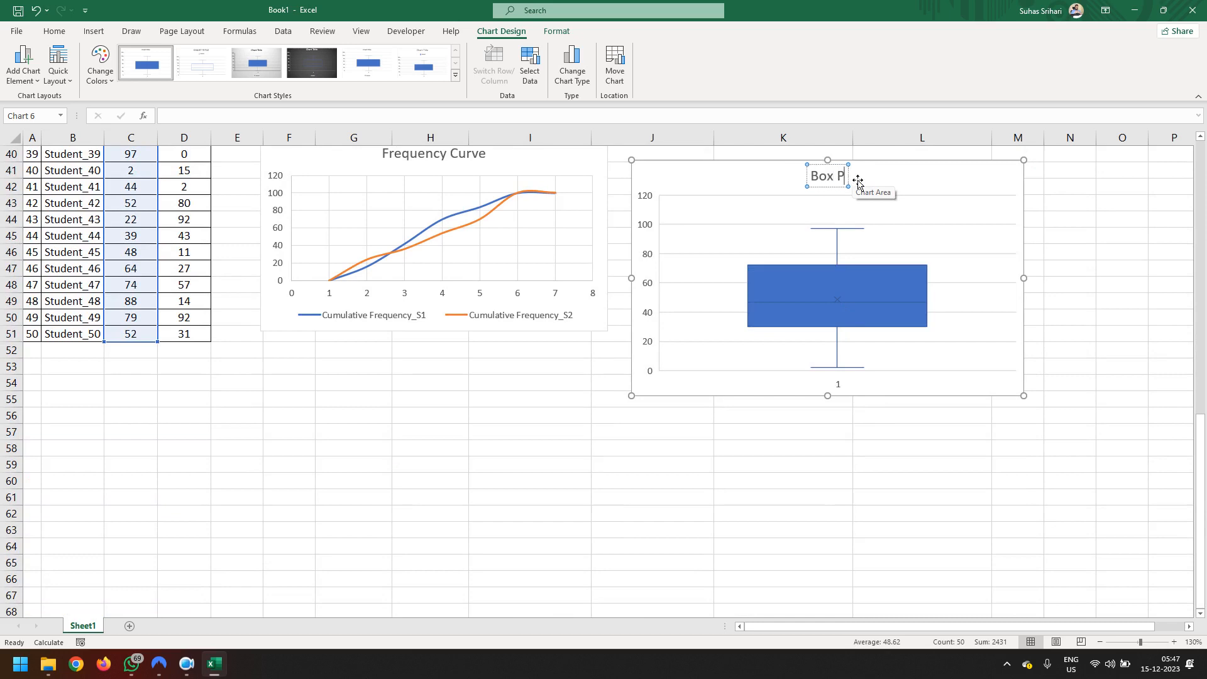
pyautogui.write('lot')
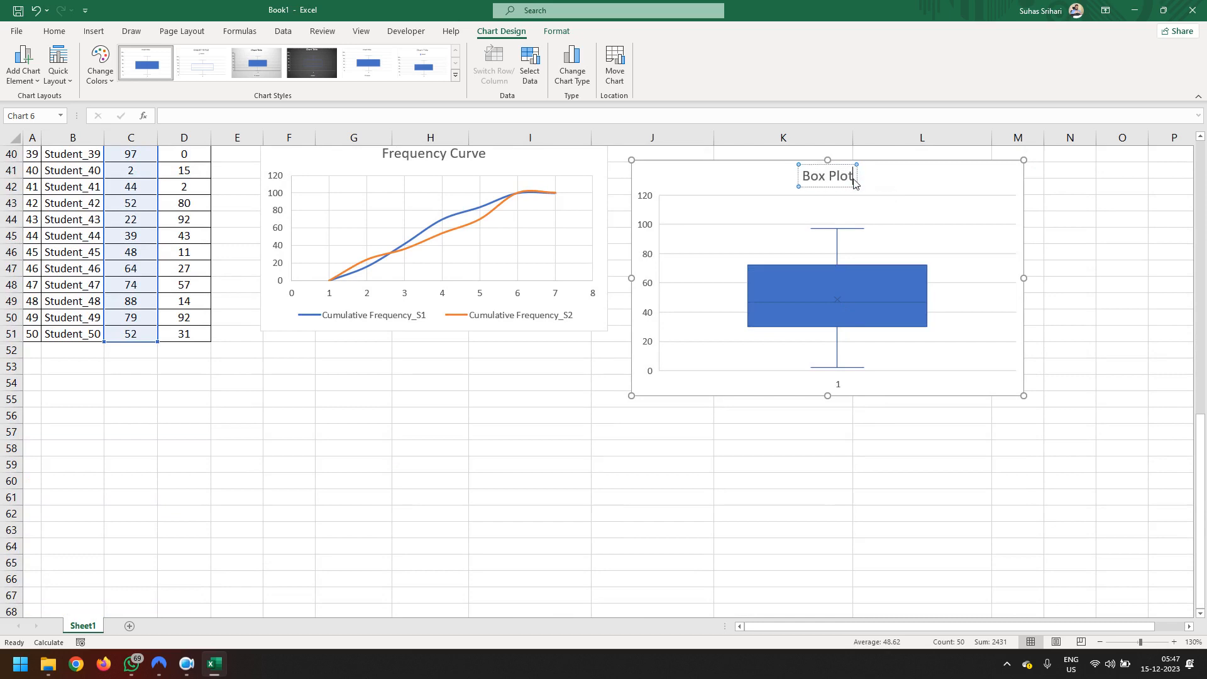
pyautogui.click(905, 366)
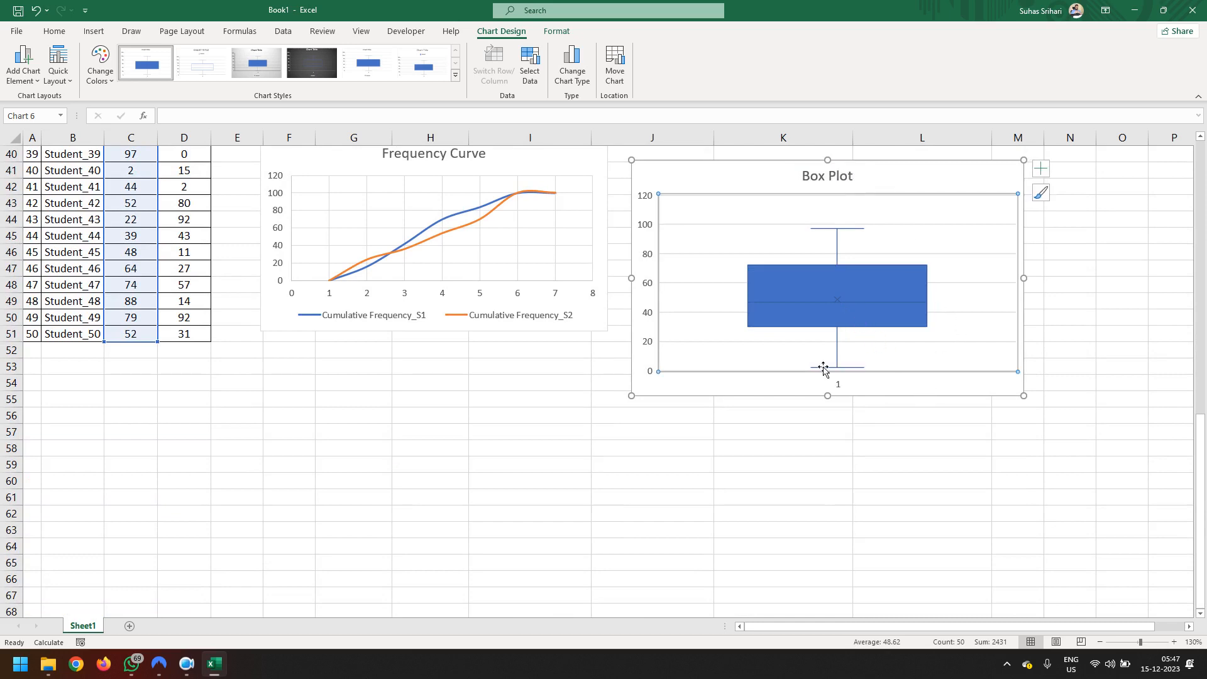
# Add data labels to the filled box series of the Box Plot chart
pyautogui.click(843, 303)
pyautogui.rightClick(842, 300)
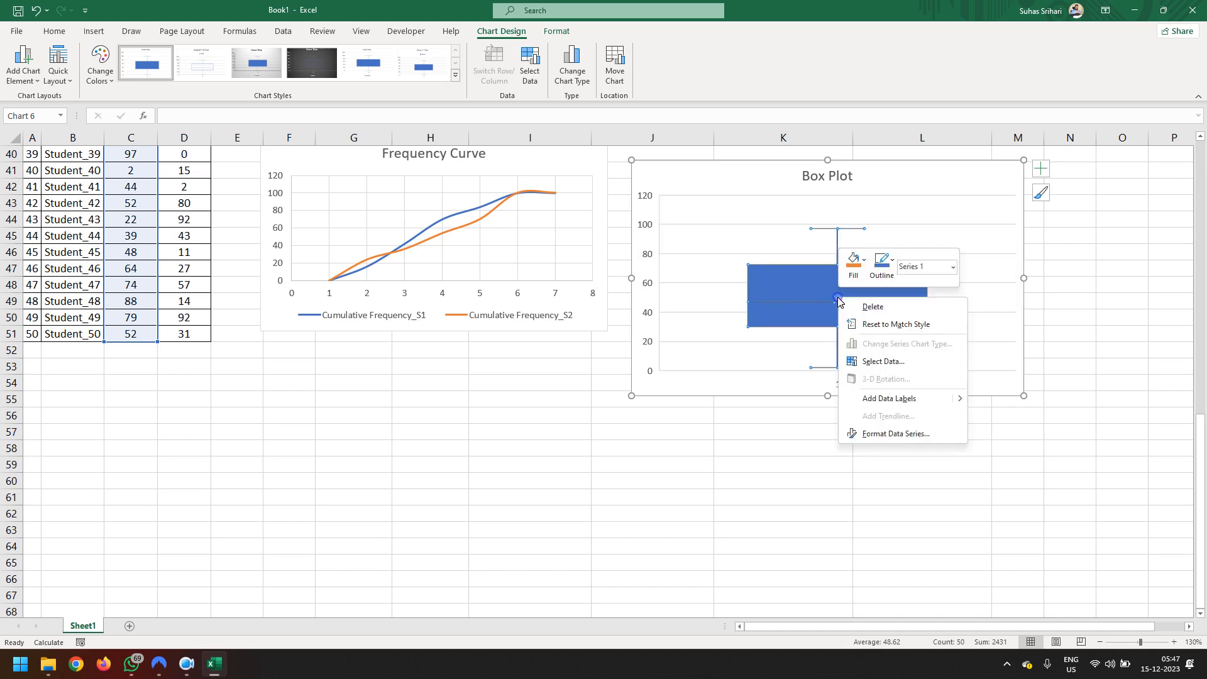
pyautogui.click(917, 403)
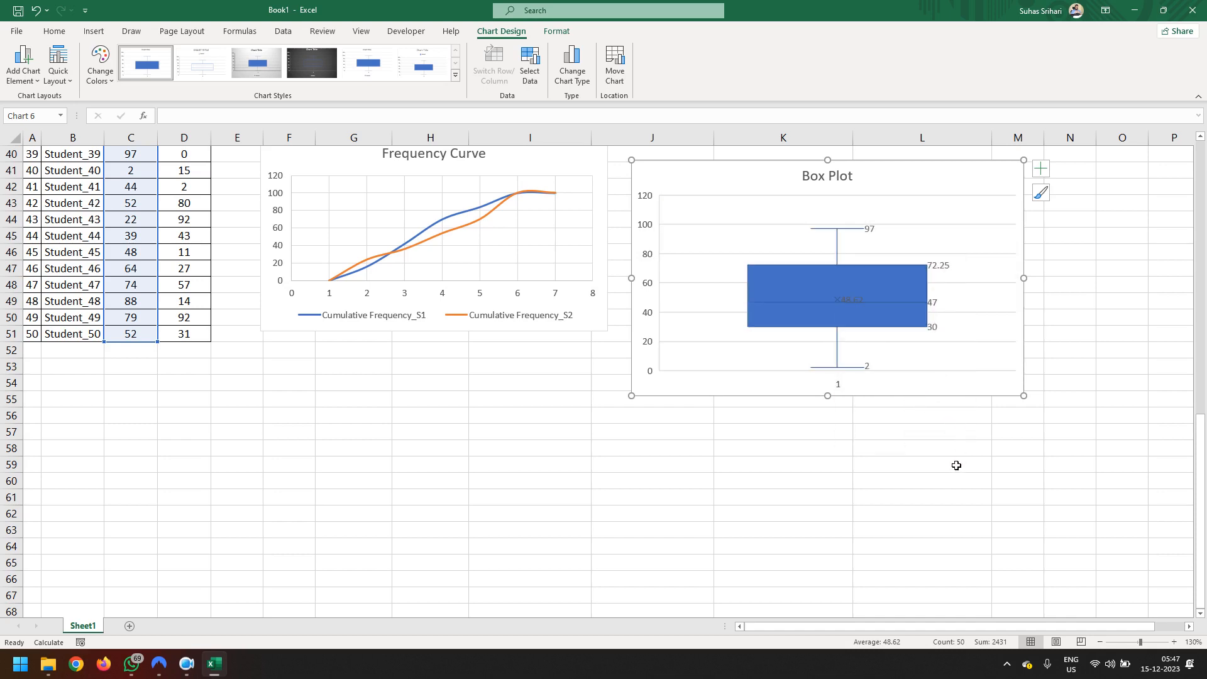
# Apply the unfilled outline chart style with a legend to the Box Plot chart and add data labels to its series
pyautogui.click(905, 386)
pyautogui.click(186, 71)
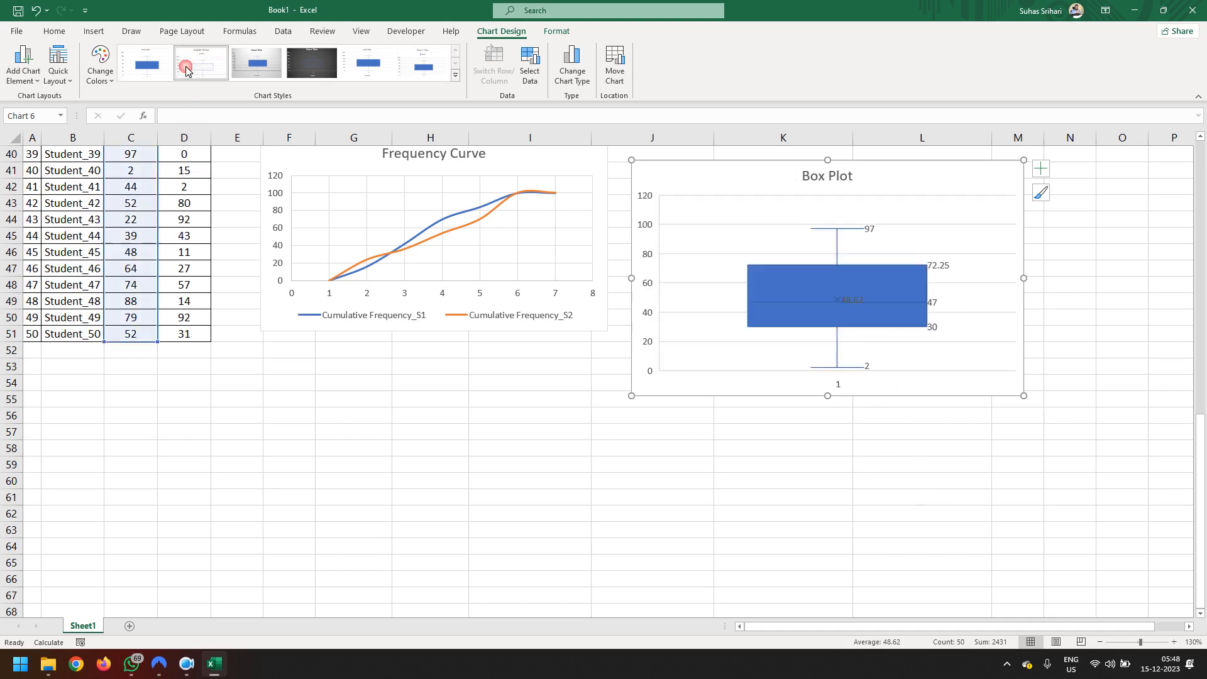
pyautogui.click(837, 319)
pyautogui.rightClick(837, 318)
pyautogui.click(924, 425)
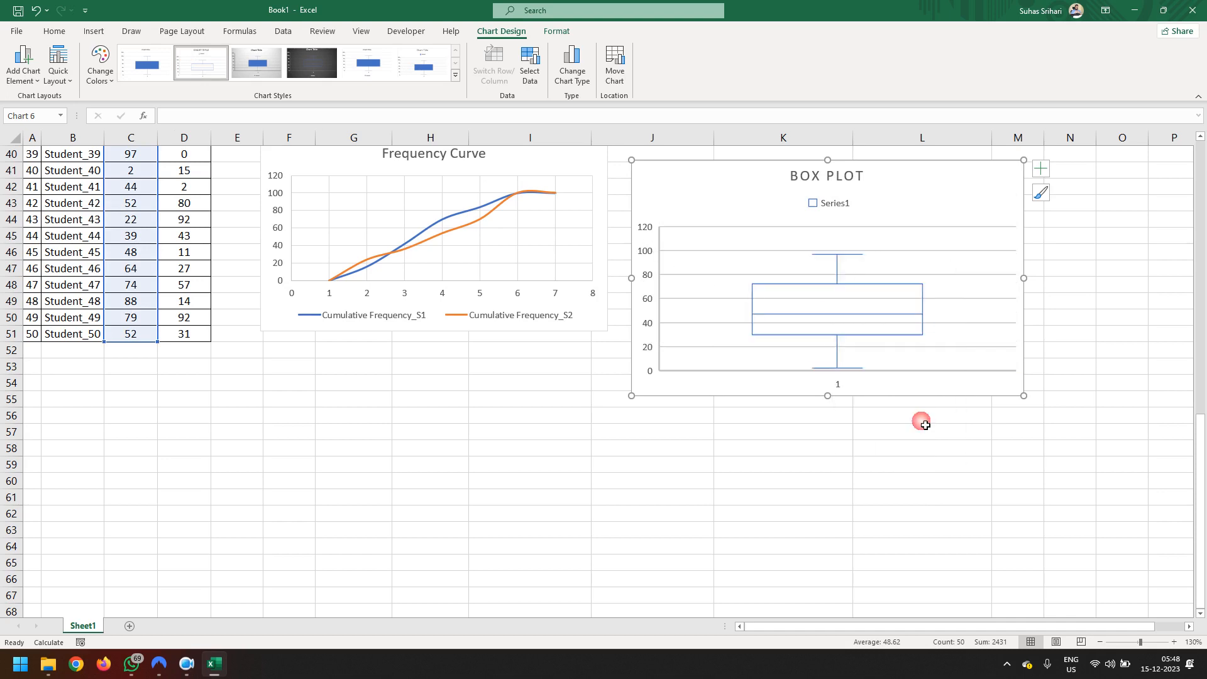
pyautogui.click(927, 451)
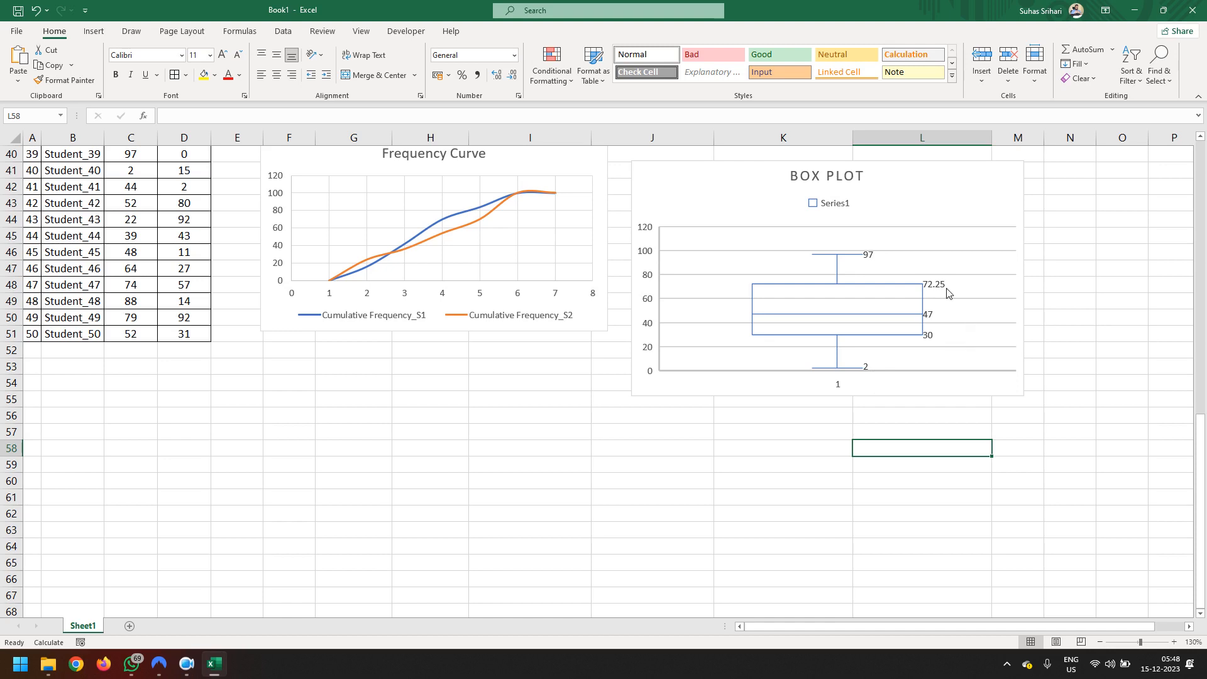
pyautogui.moveTo(947, 292)
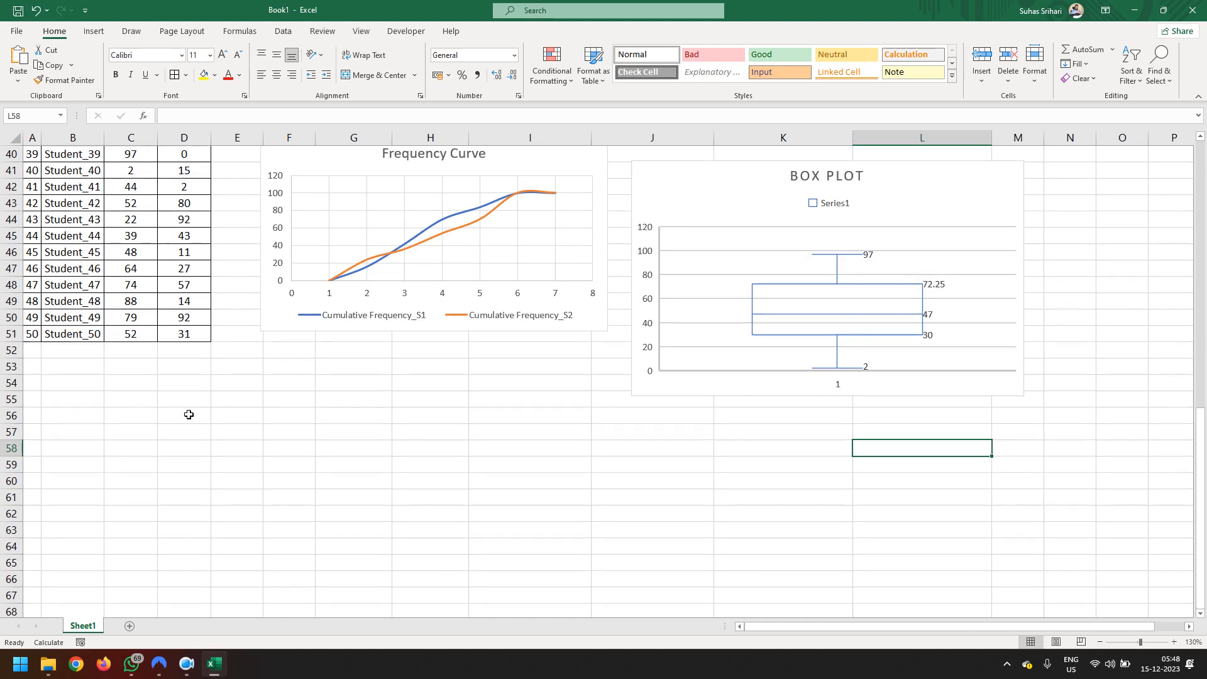
# Insert a Box and Whisker chart from the 50 Marks_S2 values in D2:D51
pyautogui.scroll(6, 189, 414)
pyautogui.scroll(7, 189, 415)
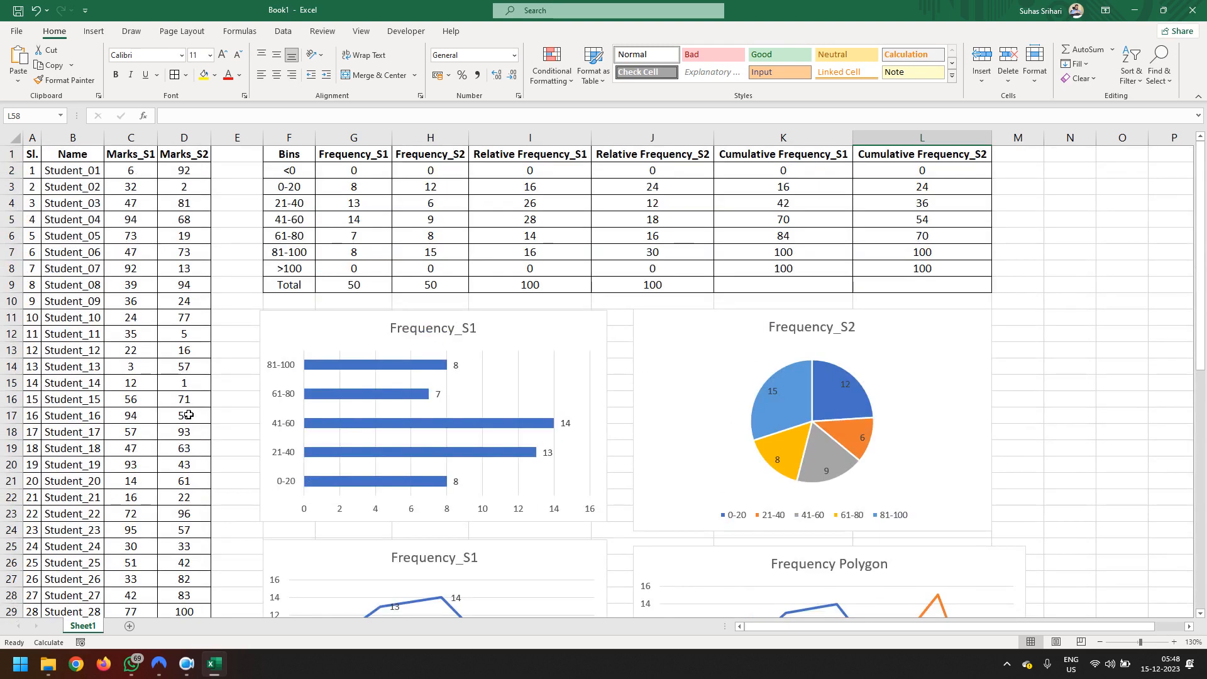
pyautogui.click(184, 154)
pyautogui.moveTo(188, 170); pyautogui.dragTo(204, 605)
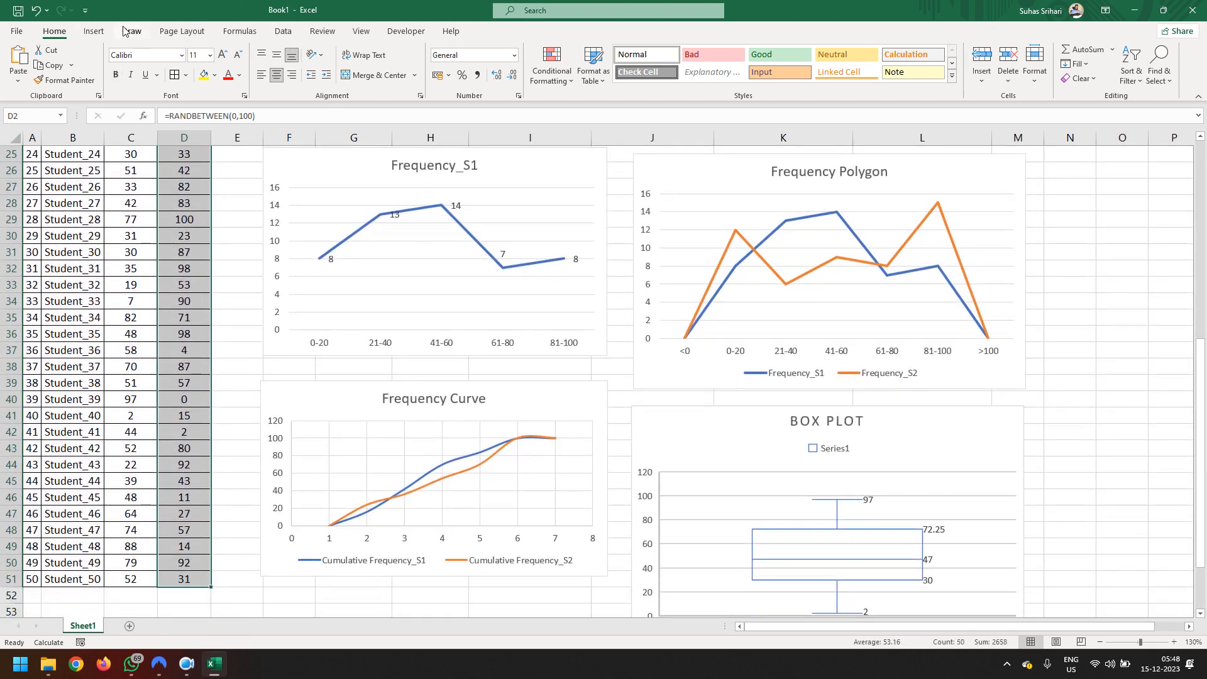
pyautogui.click(102, 31)
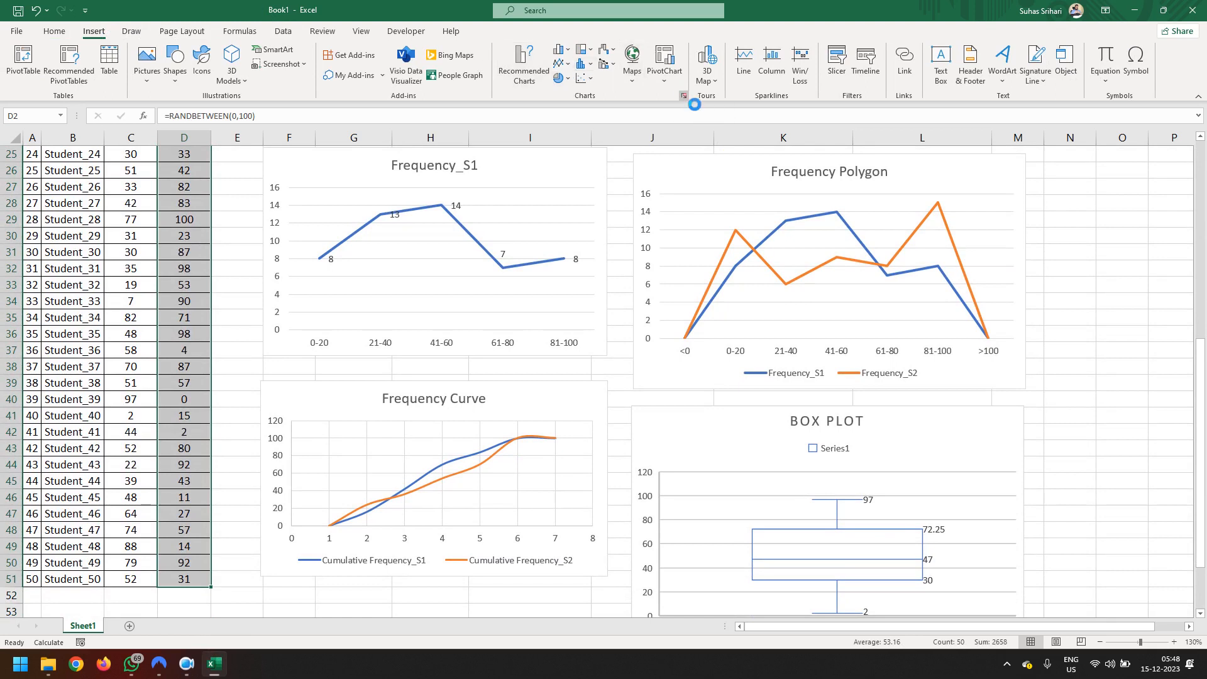
pyautogui.click(685, 96)
pyautogui.click(507, 168)
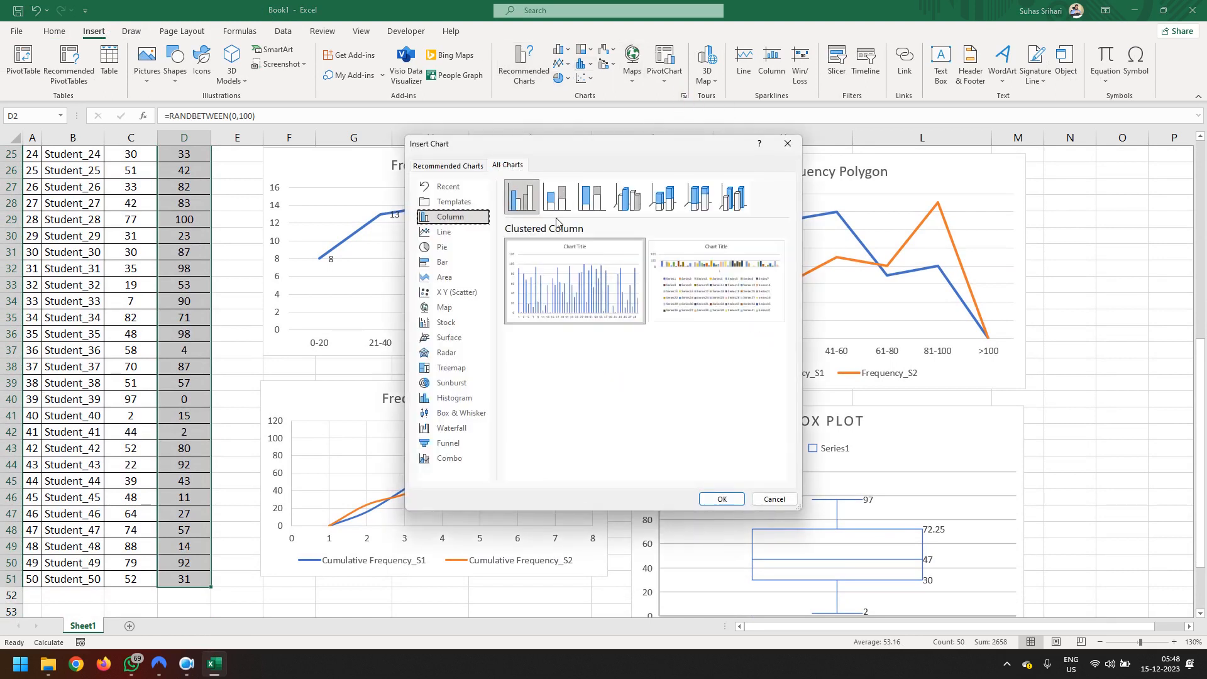
pyautogui.click(461, 412)
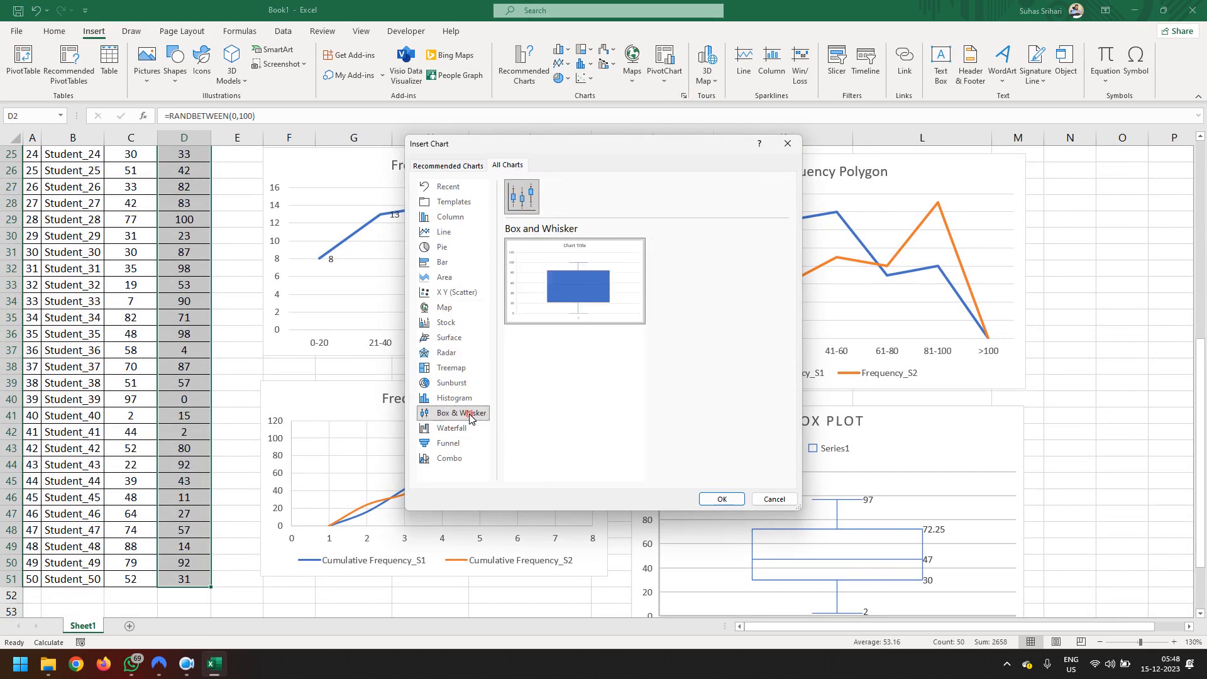
pyautogui.moveTo(590, 247)
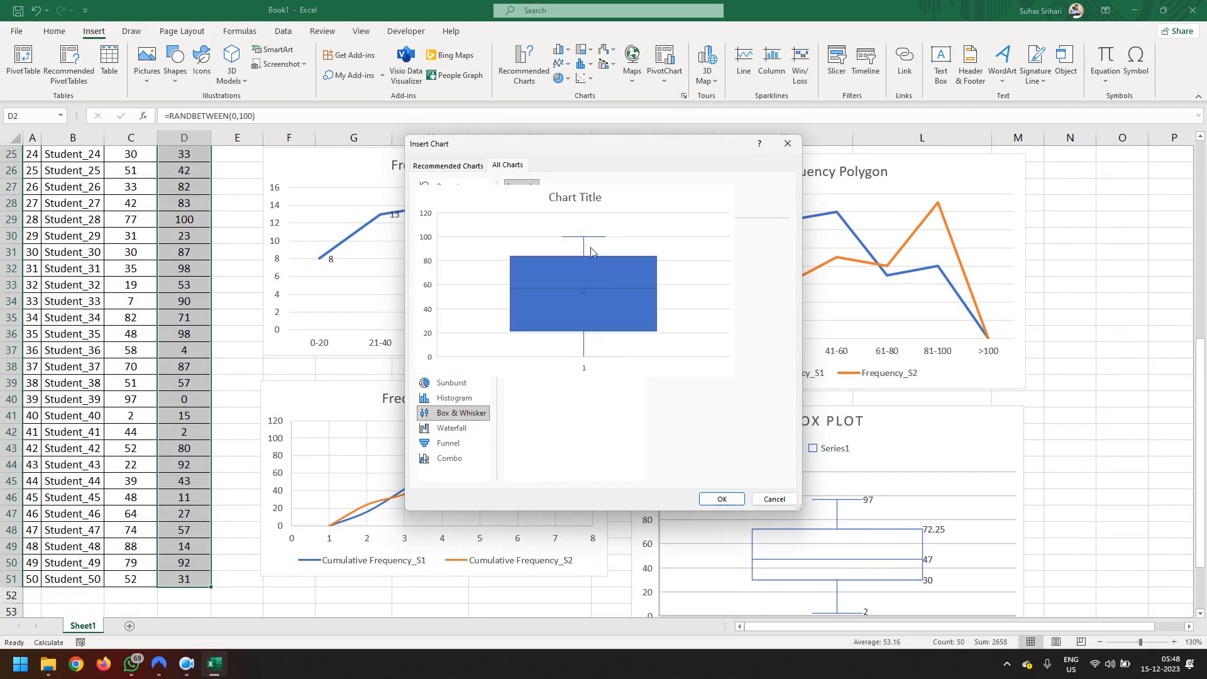
pyautogui.click(721, 498)
# Apply the unfilled outline chart style with a legend to the new box and whisker chart and title it "BOX PLOT S2"
pyautogui.scroll(-2, 608, 360)
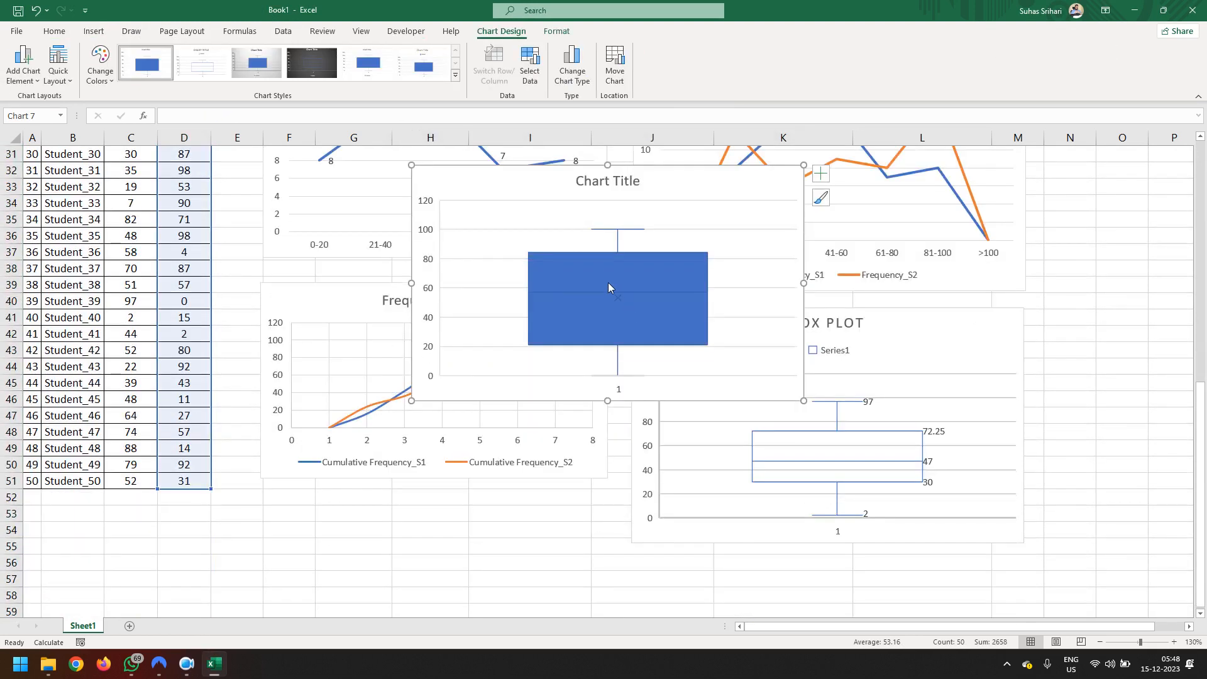
pyautogui.click(192, 66)
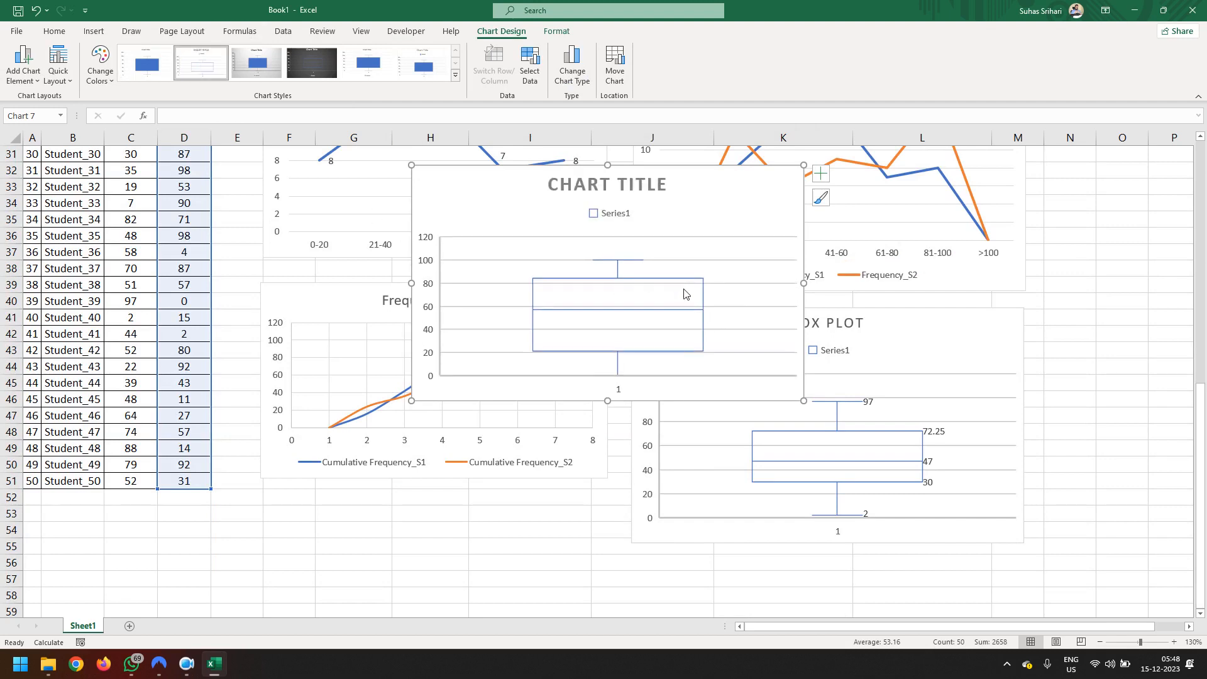
pyautogui.click(612, 186)
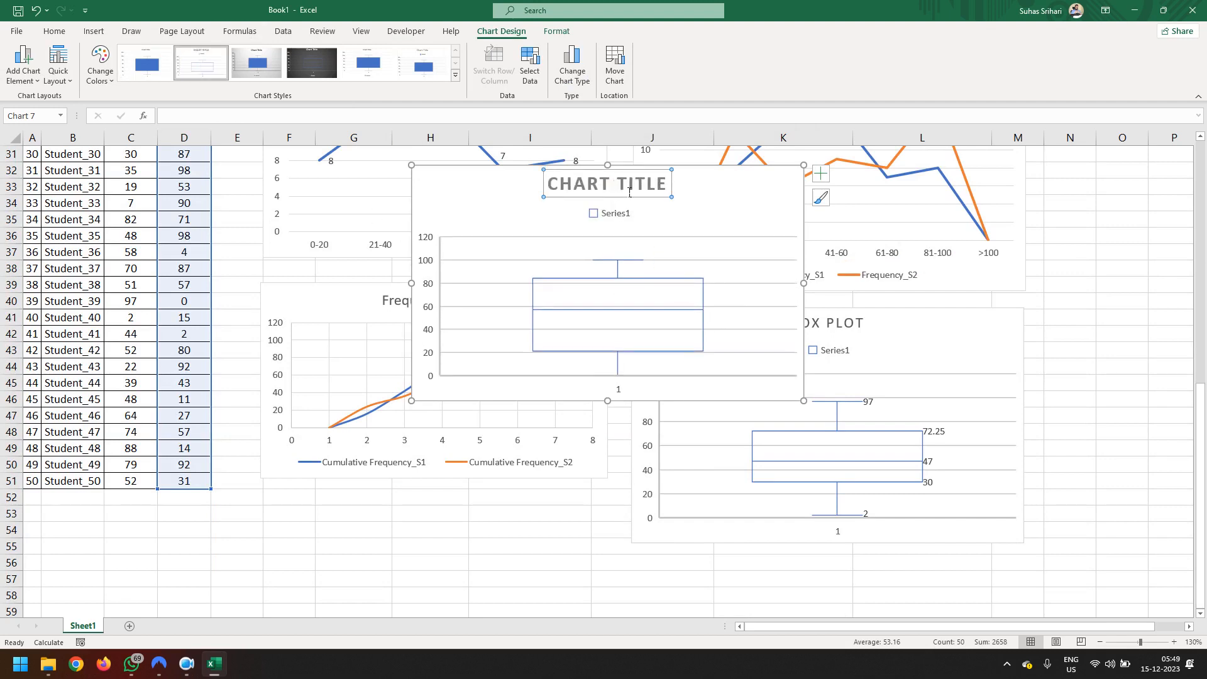
pyautogui.moveTo(670, 188); pyautogui.dragTo(548, 186)
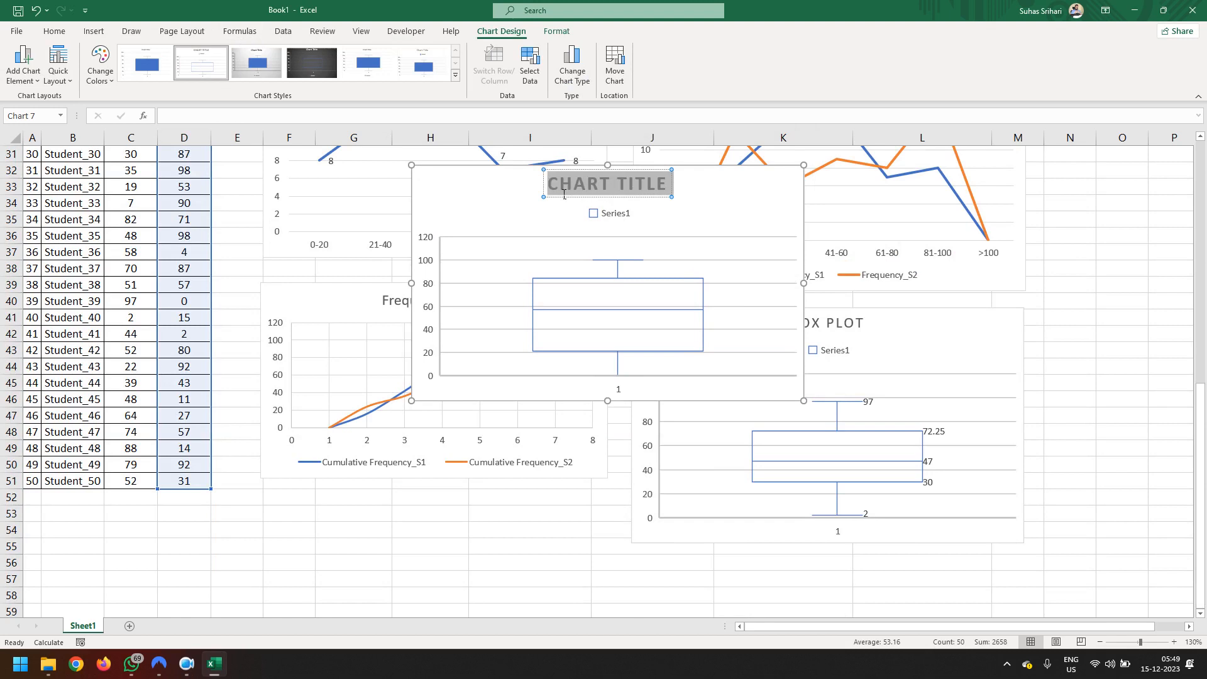
pyautogui.write('BO')
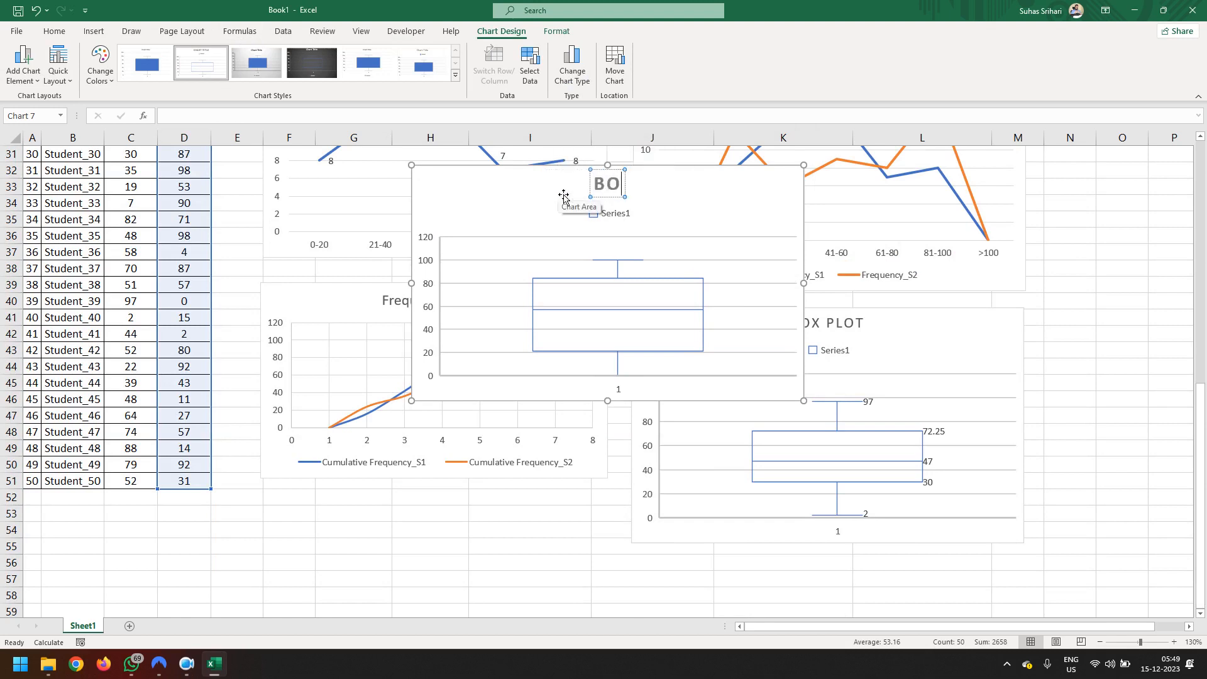
pyautogui.write('X PLOT')
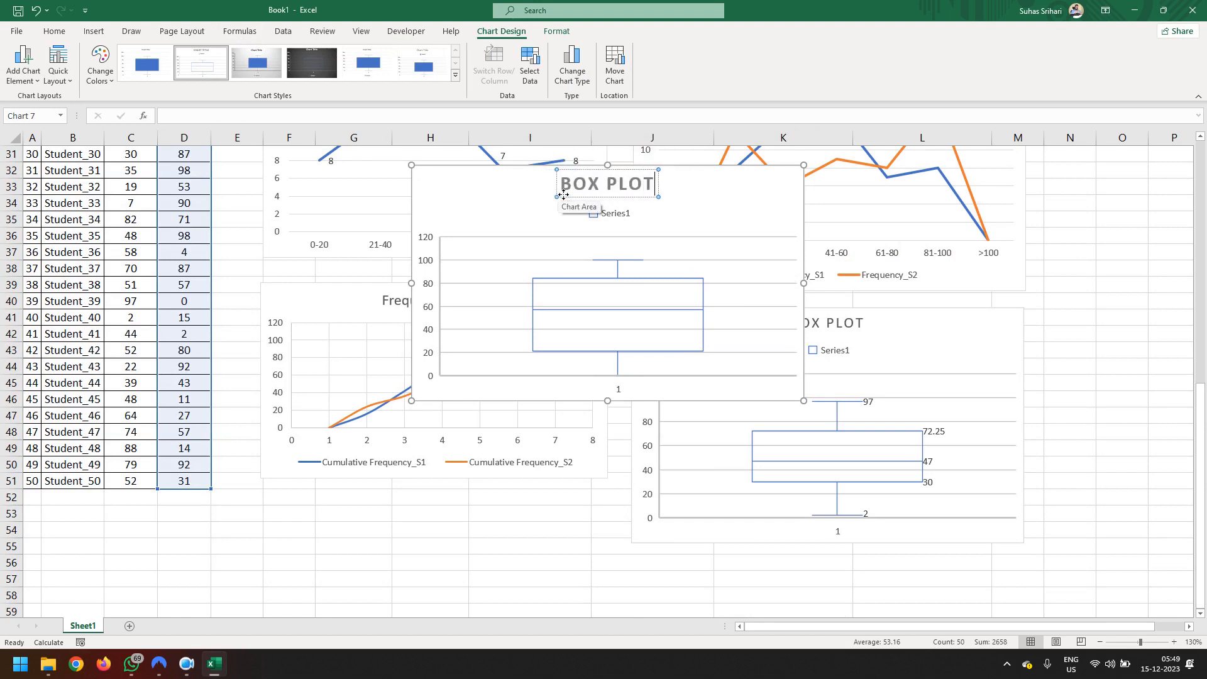
pyautogui.write(' S2')
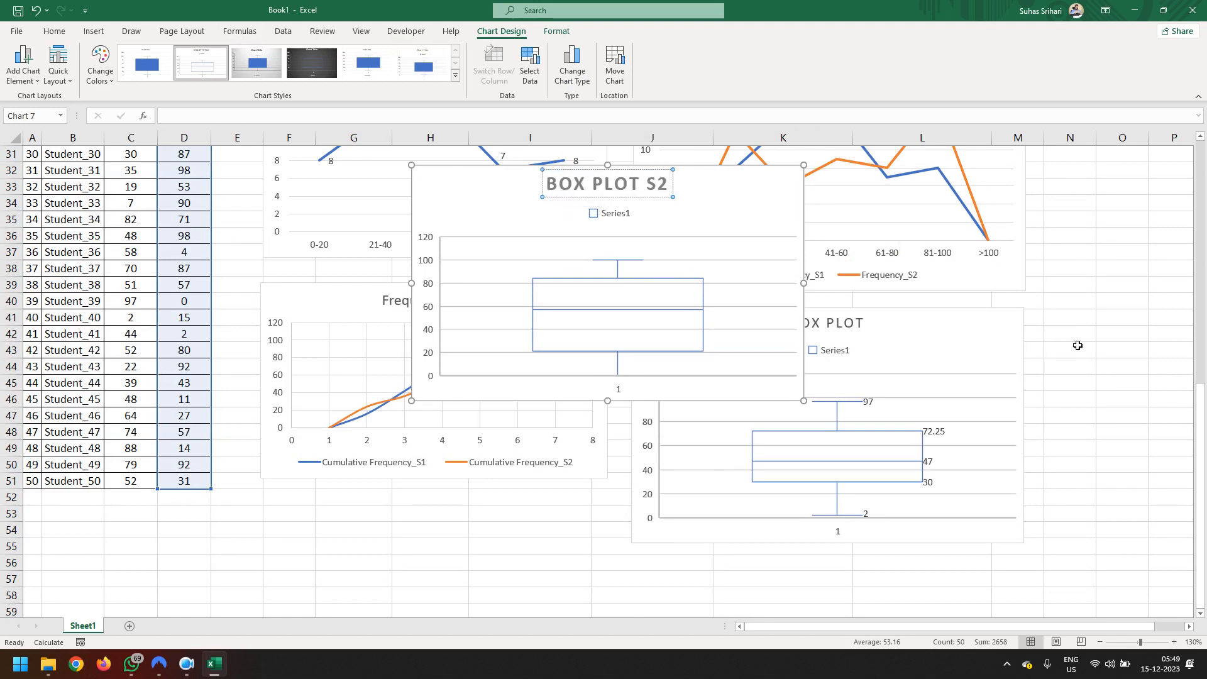
# Add data labels to the box series of the BOX PLOT S2 chart and move the chart below the Frequency Curve chart
pyautogui.click(612, 329)
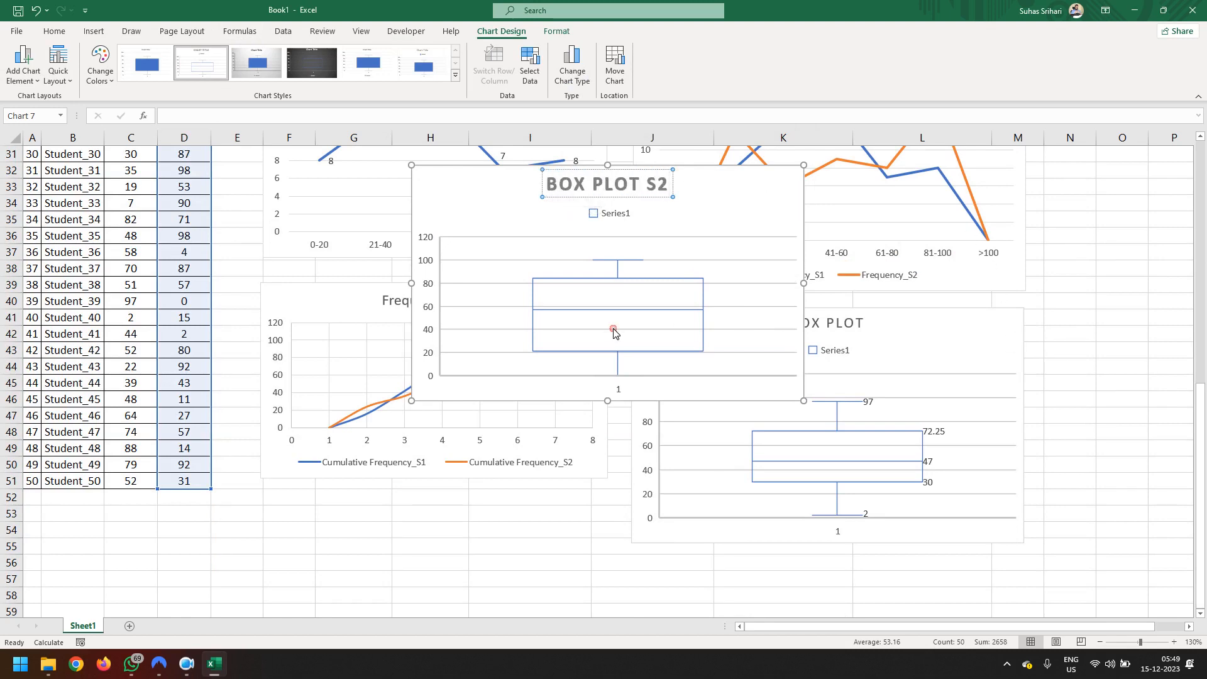
pyautogui.rightClick(620, 280)
pyautogui.click(696, 380)
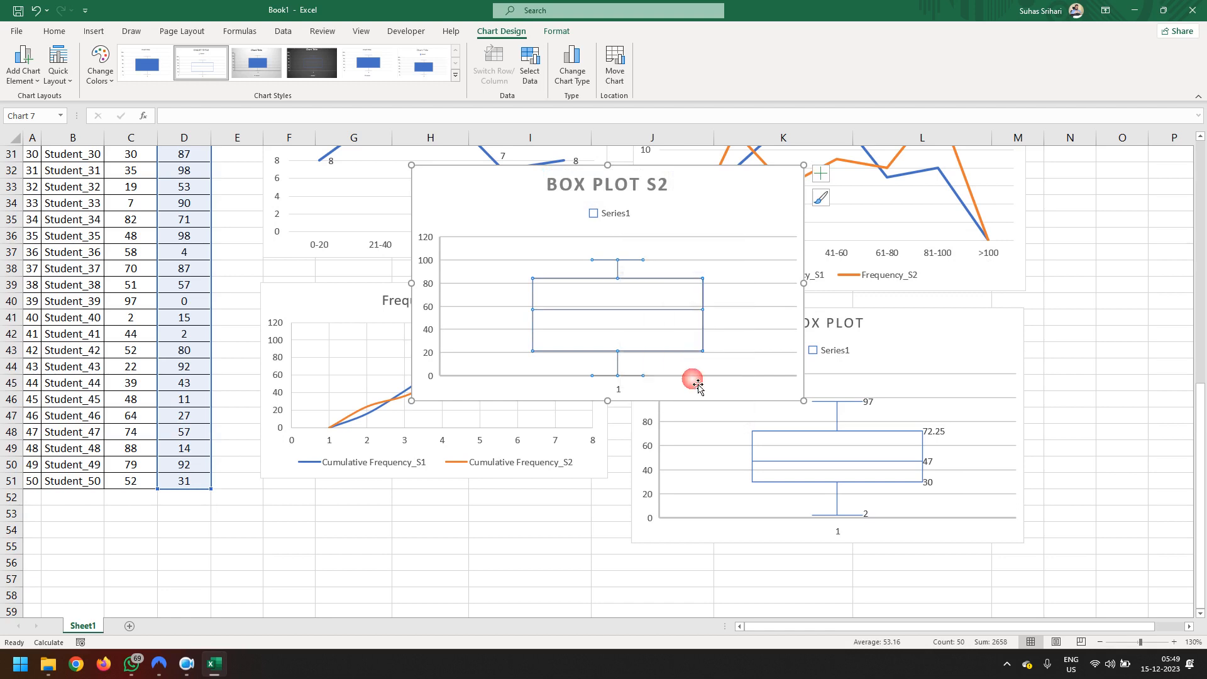
pyautogui.moveTo(714, 193); pyautogui.dragTo(538, 533)
# Change the title of the Marks_S1 box and whisker chart to "BOX PLOT S1"
pyautogui.click(824, 332)
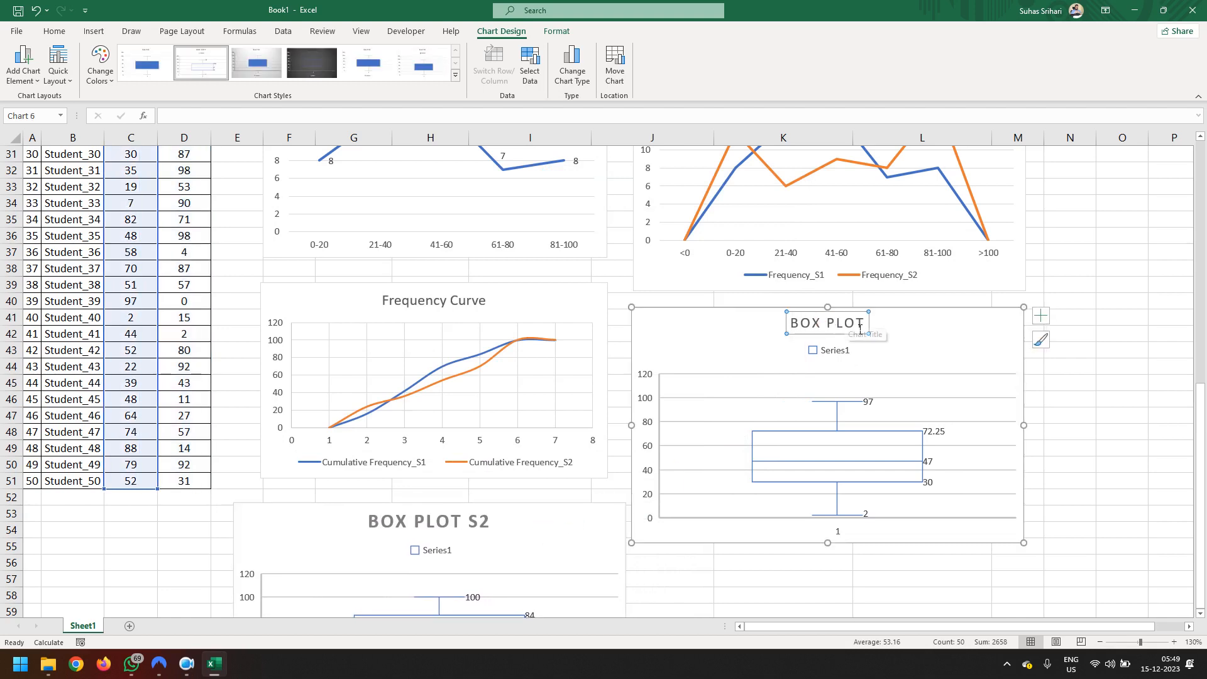
pyautogui.click(867, 327)
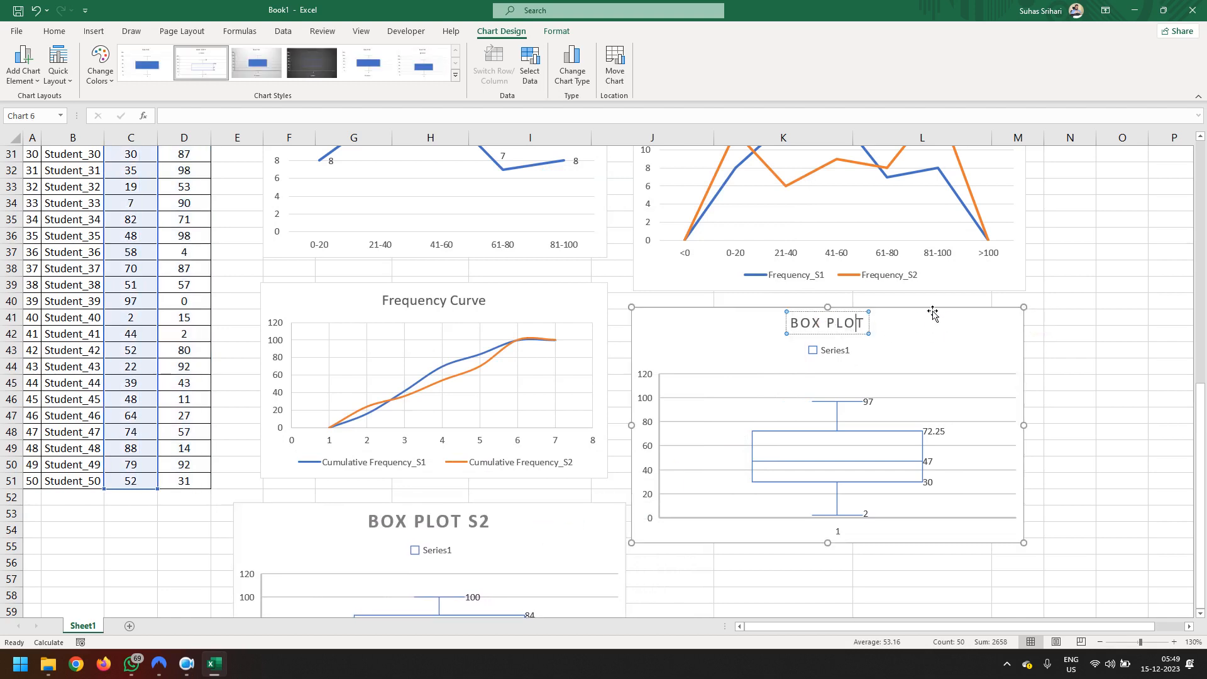
pyautogui.write('S1')
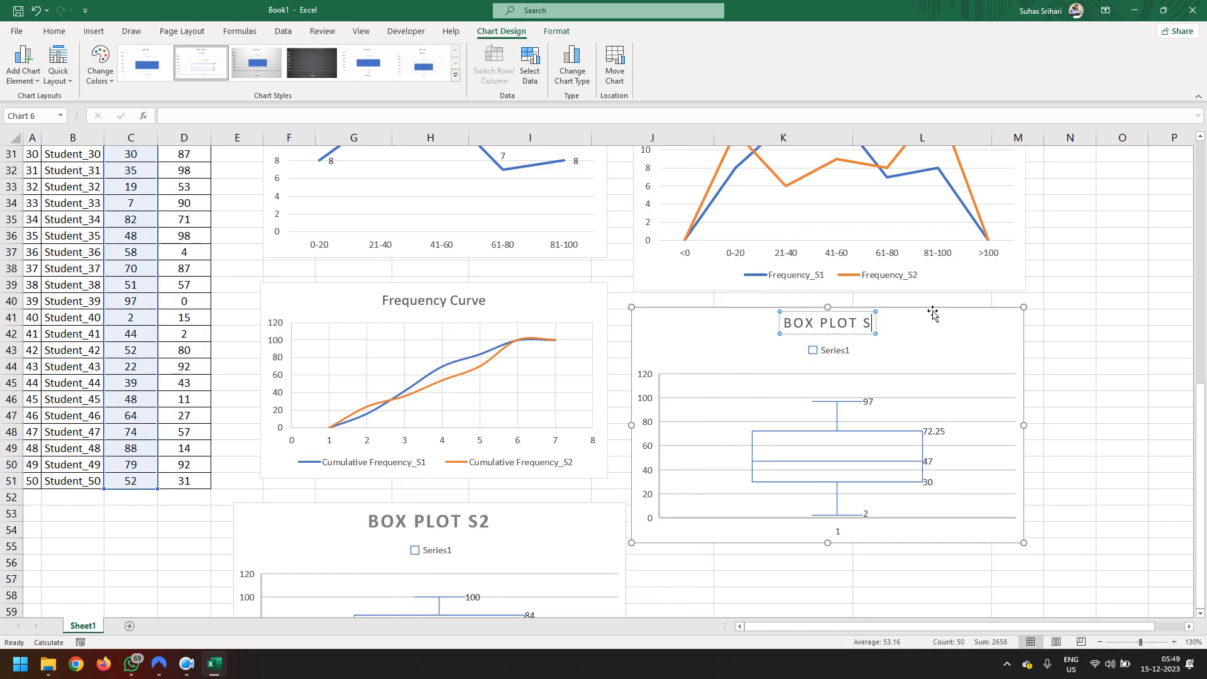
pyautogui.click(1115, 399)
pyautogui.scroll(-4, 767, 345)
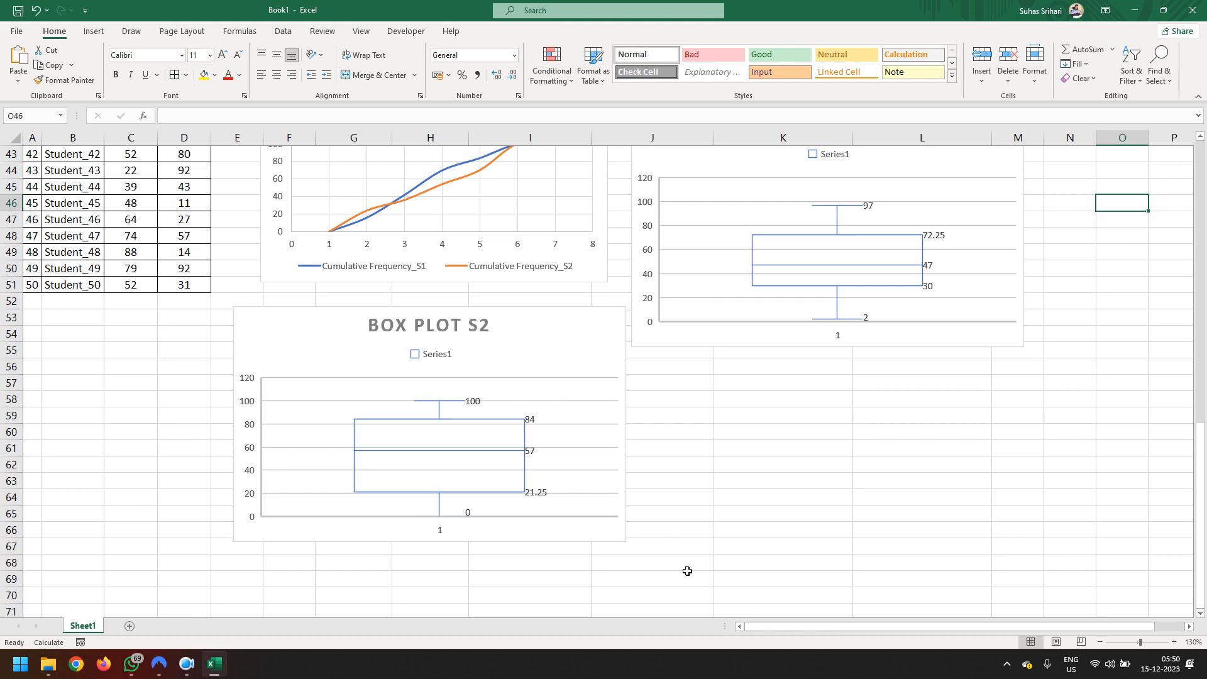
pyautogui.click(709, 418)
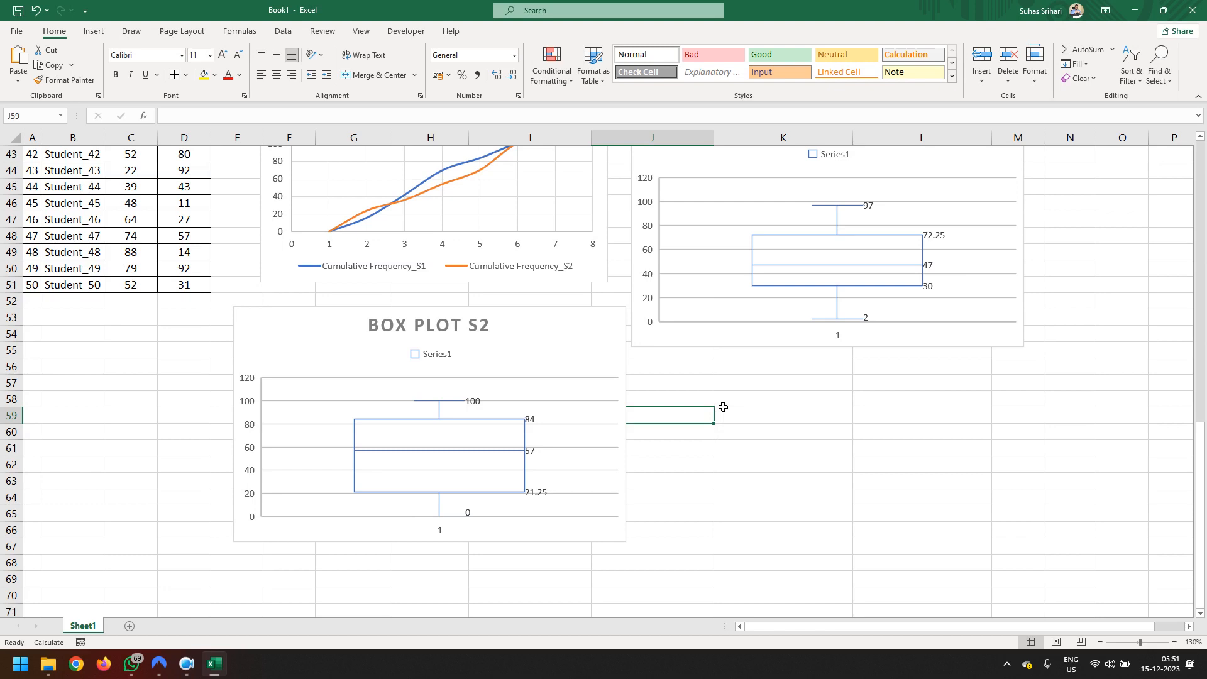
pyautogui.click(186, 670)
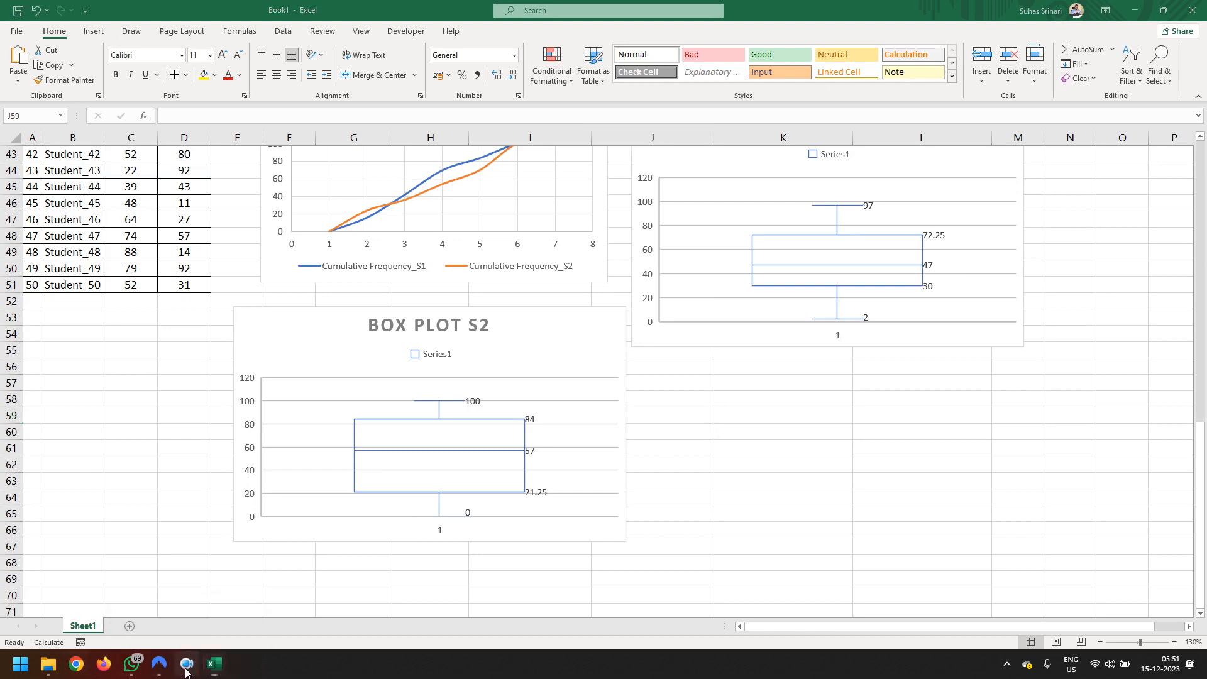